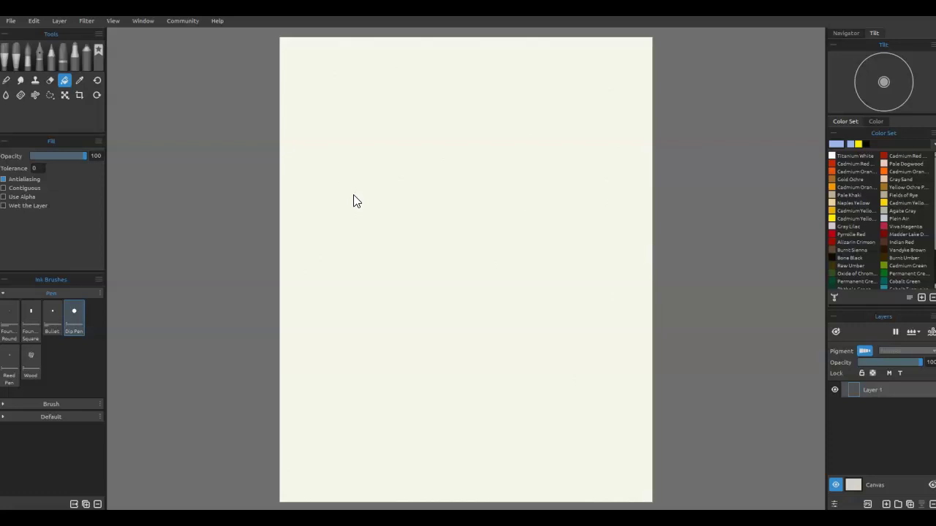
Fill Layer 1 with light blue #9fb7ea, with the Wet the Layer option enabled.
{"action": "left_click", "coordinate": [839, 145]}
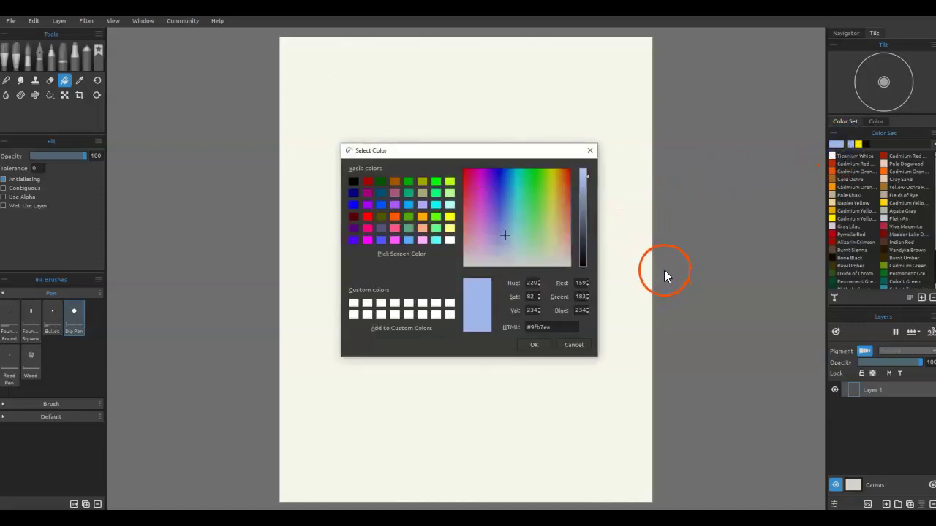
{"action": "left_click", "coordinate": [535, 345]}
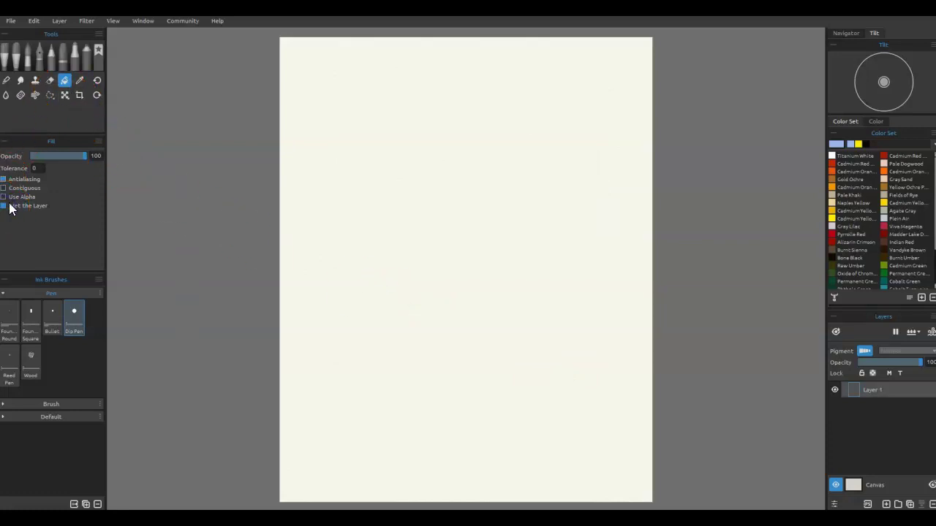
{"action": "left_click", "coordinate": [471, 211]}
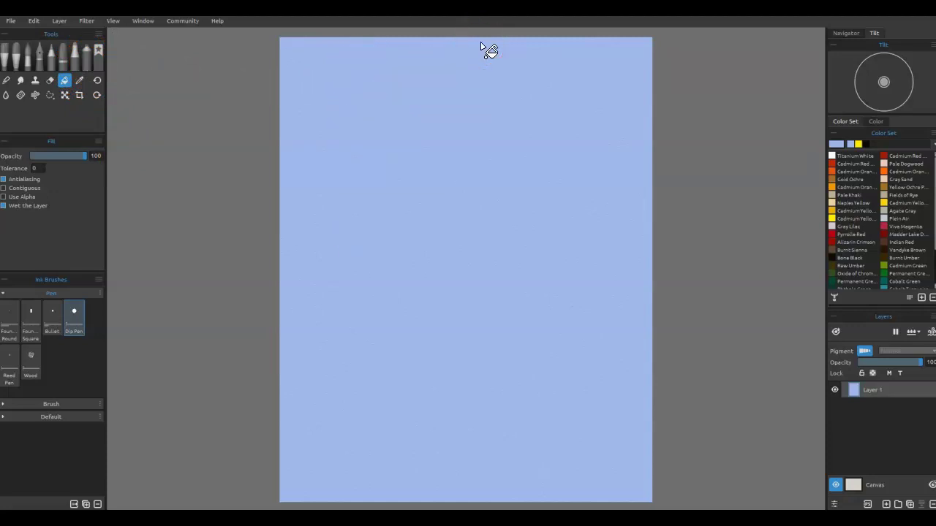
Set the paint colour to light gray #d1d7df.
{"action": "key", "text": "i"}
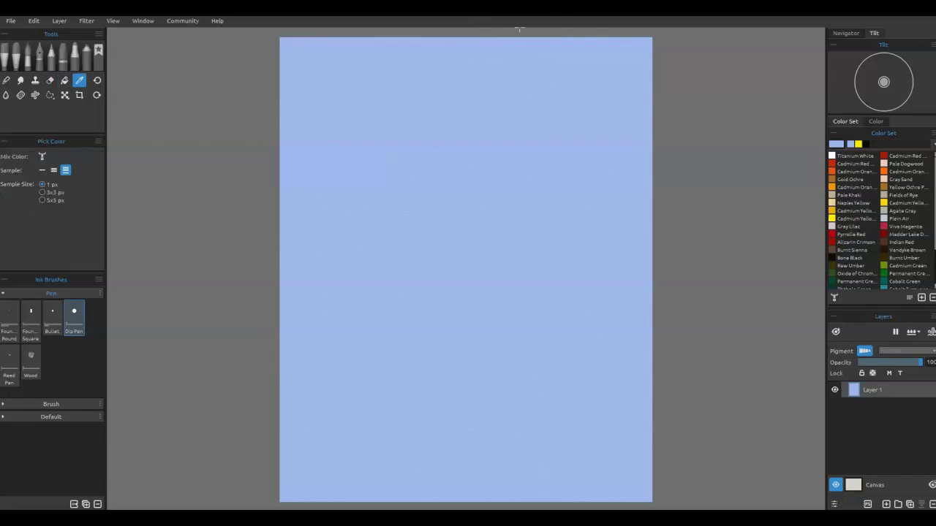
{"action": "left_click", "coordinate": [519, 30]}
{"action": "key", "text": "b"}
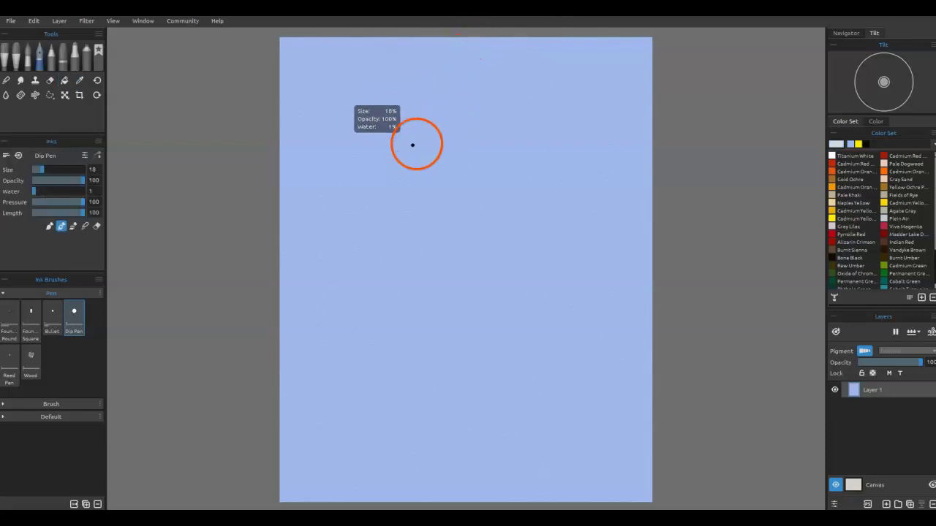
{"action": "double_click", "coordinate": [838, 145]}
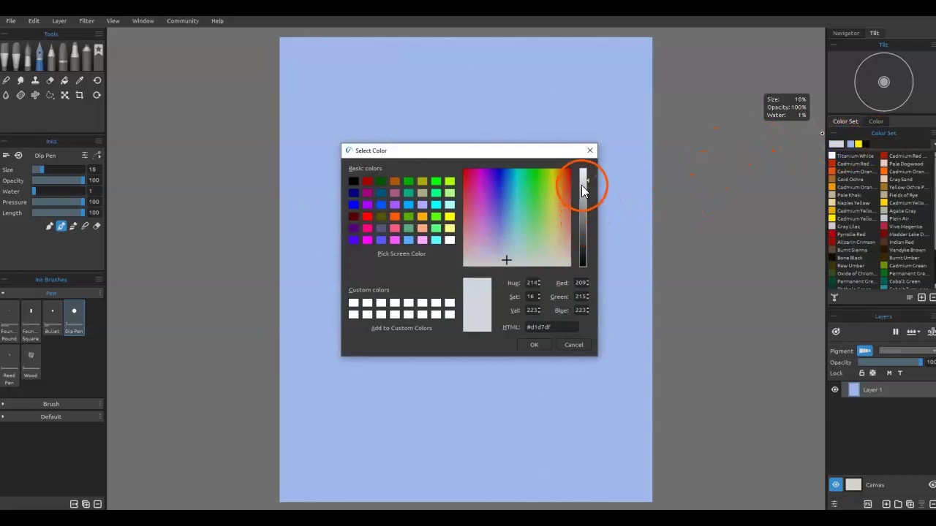
{"action": "left_click", "coordinate": [514, 35]}
{"action": "left_click", "coordinate": [580, 183]}
{"action": "left_click", "coordinate": [563, 346]}
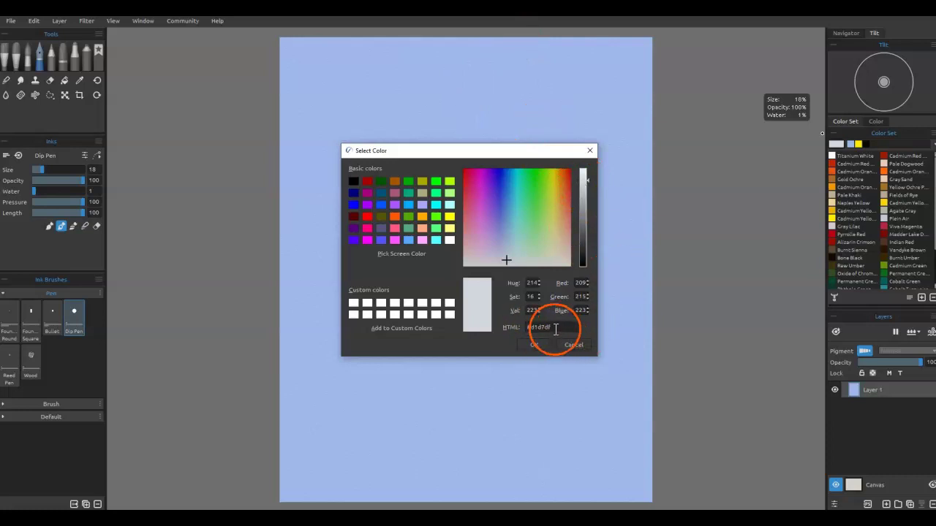
{"action": "left_click", "coordinate": [534, 343]}
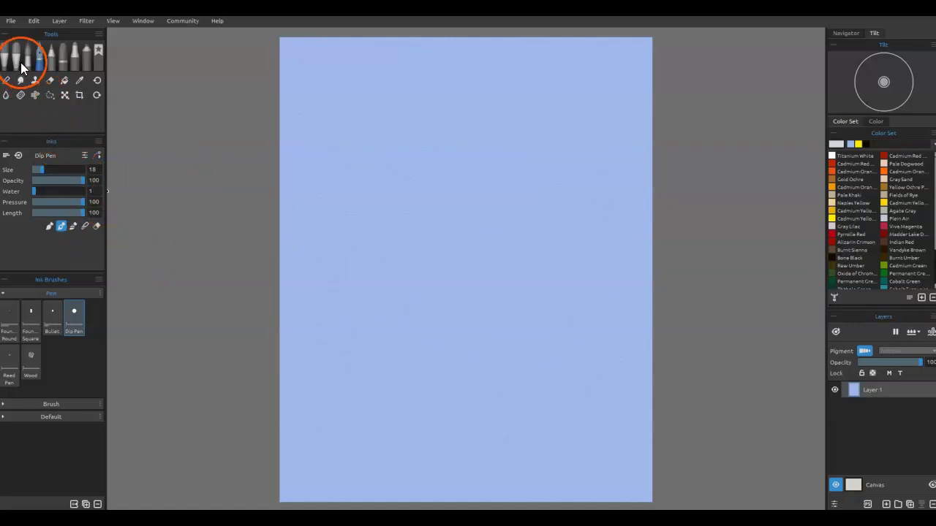
Choose the Spray airbrush and enlarge it to size 70.
{"action": "left_click", "coordinate": [85, 60]}
{"action": "left_click", "coordinate": [86, 61]}
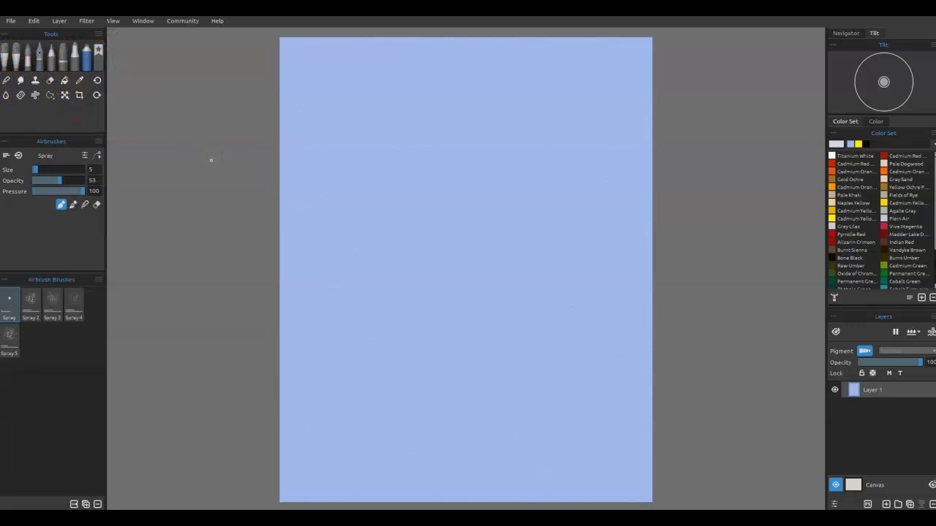
{"action": "key", "text": "]"}
{"action": "key", "text": "]"}
{"action": "key", "text": "]"}
{"action": "key", "text": "]"}
{"action": "key", "text": "]"}
{"action": "key", "text": "]"}
{"action": "key", "text": "]"}
{"action": "key", "text": "]"}
{"action": "key", "text": "]"}
{"action": "key", "text": "]"}
{"action": "key", "text": "["}
{"action": "key", "text": "["}
{"action": "key", "text": "["}
{"action": "key", "text": "["}
{"action": "key", "text": "["}
{"action": "left_click_drag", "start_coordinate": [206, 159], "coordinate": [207, 159]}
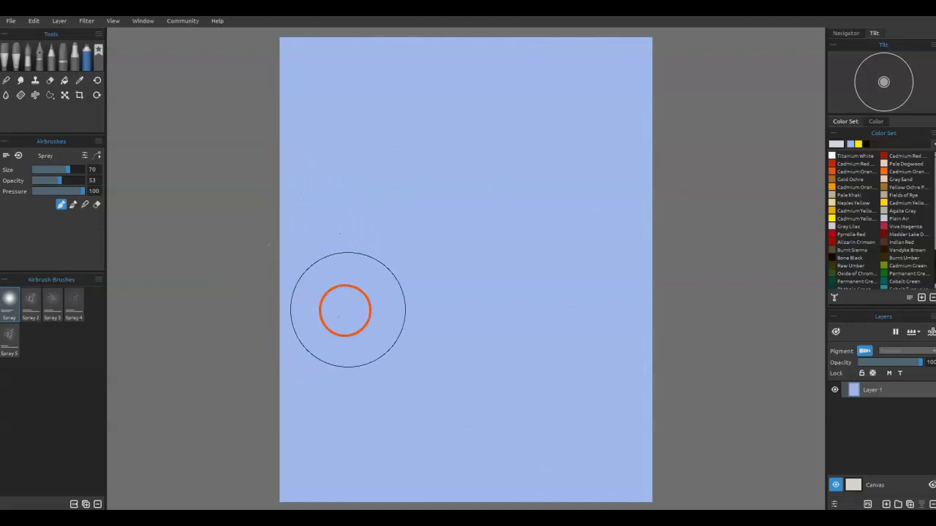
Airbrush a wide, soft light-gray horizontal band across the upper half of the blue canvas.
{"action": "left_click_drag", "start_coordinate": [224, 174], "coordinate": [217, 174]}
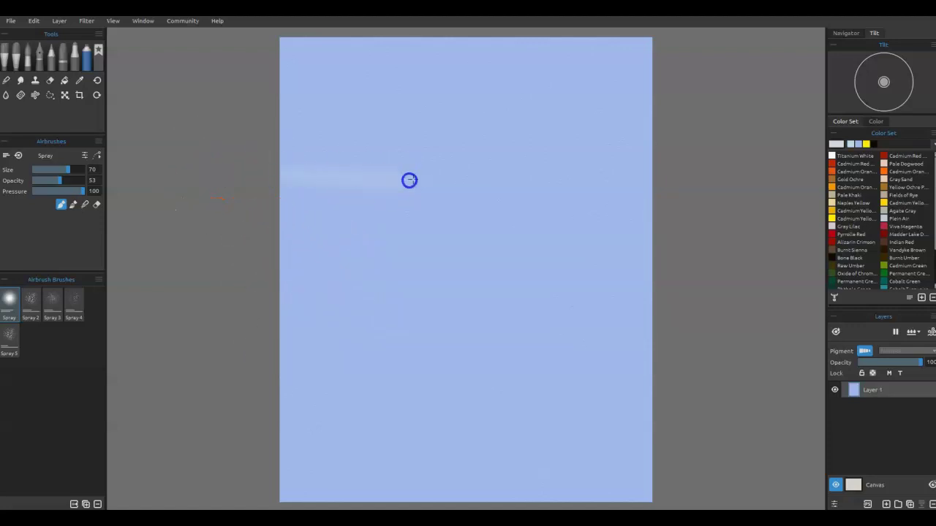
{"action": "key", "text": "ctrl+z"}
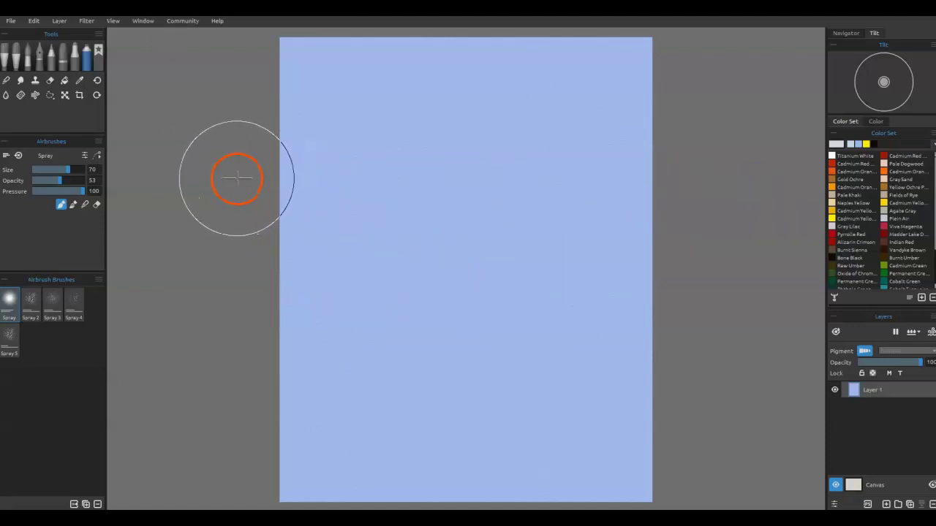
{"action": "mouse_move", "coordinate": [237, 178]}
{"action": "left_mouse_down"}
{"action": "mouse_move", "coordinate": [673, 176]}
{"action": "mouse_move", "coordinate": [351, 184]}
{"action": "mouse_move", "coordinate": [692, 192]}
{"action": "mouse_move", "coordinate": [669, 226]}
{"action": "mouse_move", "coordinate": [219, 258]}
{"action": "mouse_move", "coordinate": [645, 268]}
{"action": "mouse_move", "coordinate": [199, 324]}
{"action": "left_mouse_up"}
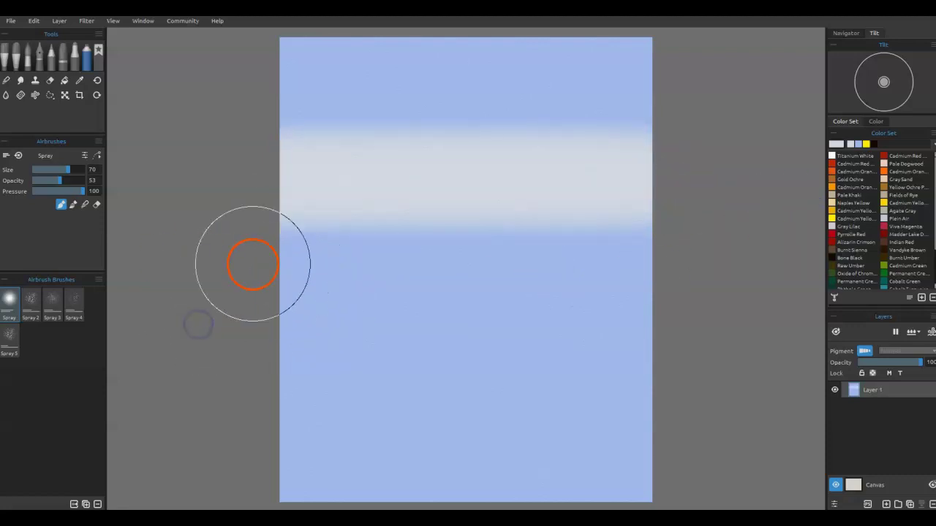
{"action": "mouse_move", "coordinate": [283, 246]}
{"action": "left_mouse_down"}
{"action": "mouse_move", "coordinate": [258, 260]}
{"action": "mouse_move", "coordinate": [265, 162]}
{"action": "mouse_move", "coordinate": [262, 224]}
{"action": "left_mouse_up"}
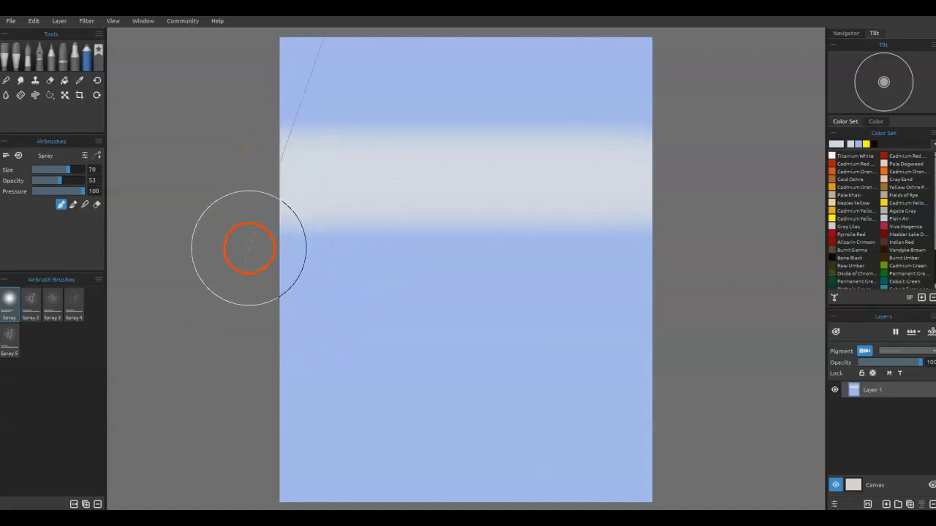
{"action": "left_click", "coordinate": [670, 246], "text": "shift"}
{"action": "left_click_drag", "start_coordinate": [683, 247], "coordinate": [120, 276]}
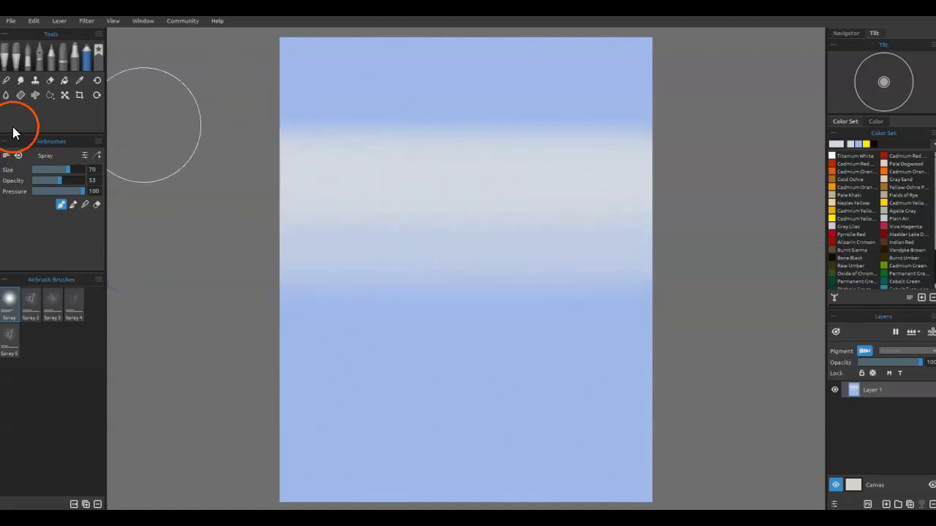
Blend the gray band's upper and lower edges into the blue sky with the Soft blend brush at size 100.
{"action": "left_click", "coordinate": [6, 80]}
{"action": "left_click_drag", "start_coordinate": [314, 156], "coordinate": [319, 184]}
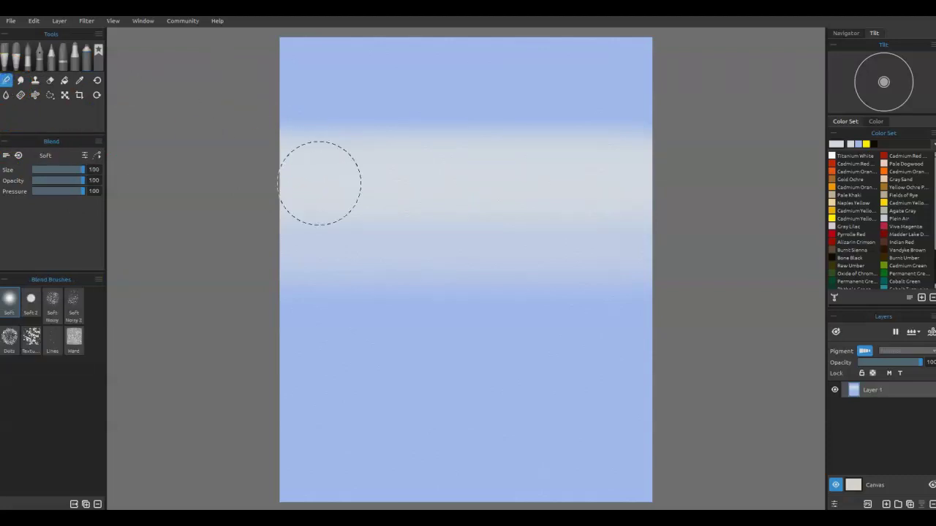
{"action": "mouse_move", "coordinate": [319, 183]}
{"action": "left_mouse_down"}
{"action": "mouse_move", "coordinate": [559, 223]}
{"action": "mouse_move", "coordinate": [519, 272]}
{"action": "mouse_move", "coordinate": [384, 276]}
{"action": "mouse_move", "coordinate": [656, 274]}
{"action": "mouse_move", "coordinate": [255, 287]}
{"action": "mouse_move", "coordinate": [748, 283]}
{"action": "left_mouse_up"}
{"action": "mouse_move", "coordinate": [648, 51]}
{"action": "left_mouse_down"}
{"action": "mouse_move", "coordinate": [656, 42]}
{"action": "mouse_move", "coordinate": [253, 56]}
{"action": "left_mouse_up"}
{"action": "left_click_drag", "start_coordinate": [343, 59], "coordinate": [734, 82]}
{"action": "mouse_move", "coordinate": [658, 80]}
{"action": "left_mouse_down"}
{"action": "mouse_move", "coordinate": [479, 81]}
{"action": "mouse_move", "coordinate": [256, 128]}
{"action": "mouse_move", "coordinate": [658, 120]}
{"action": "mouse_move", "coordinate": [215, 165]}
{"action": "mouse_move", "coordinate": [577, 153]}
{"action": "mouse_move", "coordinate": [666, 177]}
{"action": "mouse_move", "coordinate": [332, 173]}
{"action": "left_mouse_up"}
{"action": "left_click", "coordinate": [601, 221]}
{"action": "mouse_move", "coordinate": [601, 222]}
{"action": "left_mouse_down"}
{"action": "mouse_move", "coordinate": [315, 234]}
{"action": "mouse_move", "coordinate": [377, 252]}
{"action": "left_mouse_up"}
{"action": "mouse_move", "coordinate": [686, 242]}
{"action": "left_mouse_down"}
{"action": "mouse_move", "coordinate": [746, 253]}
{"action": "mouse_move", "coordinate": [567, 252]}
{"action": "mouse_move", "coordinate": [355, 267]}
{"action": "mouse_move", "coordinate": [208, 292]}
{"action": "mouse_move", "coordinate": [306, 304]}
{"action": "mouse_move", "coordinate": [658, 294]}
{"action": "mouse_move", "coordinate": [739, 308]}
{"action": "left_mouse_up"}
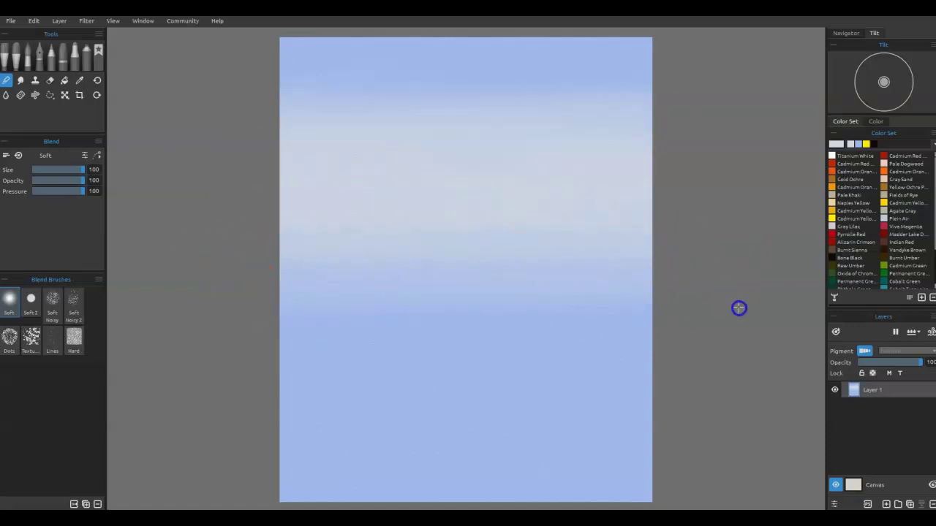
{"action": "mouse_move", "coordinate": [324, 445]}
{"action": "left_mouse_down"}
{"action": "mouse_move", "coordinate": [414, 425]}
{"action": "mouse_move", "coordinate": [421, 390]}
{"action": "left_mouse_up"}
{"action": "mouse_move", "coordinate": [585, 391]}
{"action": "left_mouse_down"}
{"action": "mouse_move", "coordinate": [601, 404]}
{"action": "mouse_move", "coordinate": [551, 345]}
{"action": "mouse_move", "coordinate": [553, 355]}
{"action": "mouse_move", "coordinate": [577, 351]}
{"action": "mouse_move", "coordinate": [553, 198]}
{"action": "mouse_move", "coordinate": [531, 144]}
{"action": "mouse_move", "coordinate": [570, 396]}
{"action": "left_mouse_up"}
Sample blues from the canvas and airbrush them horizontally over the upper sky and the pale band to soften the gradient.
{"action": "key", "text": "a"}
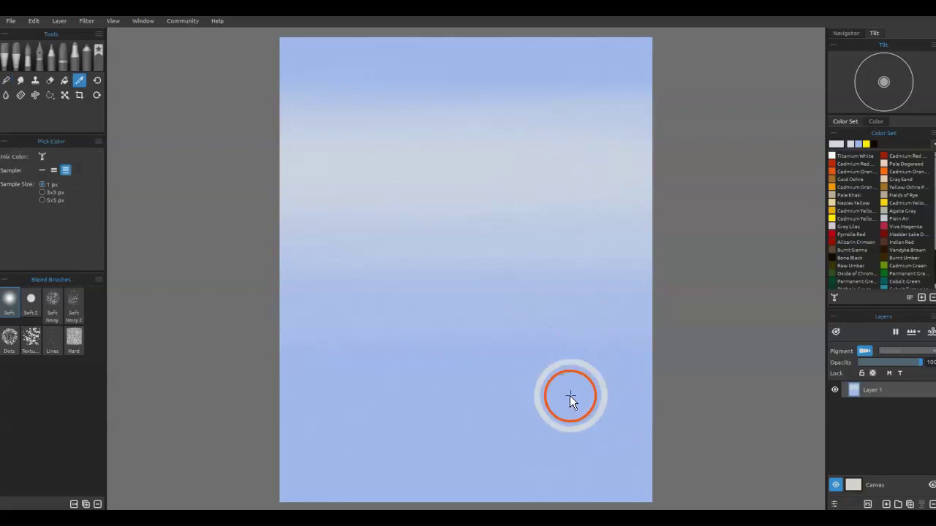
{"action": "mouse_move", "coordinate": [286, 90]}
{"action": "left_mouse_down"}
{"action": "mouse_move", "coordinate": [390, 79]}
{"action": "mouse_move", "coordinate": [750, 95]}
{"action": "left_mouse_up"}
{"action": "mouse_move", "coordinate": [238, 125]}
{"action": "left_mouse_down"}
{"action": "mouse_move", "coordinate": [764, 114]}
{"action": "mouse_move", "coordinate": [244, 122]}
{"action": "mouse_move", "coordinate": [717, 102]}
{"action": "left_mouse_up"}
{"action": "mouse_move", "coordinate": [271, 152]}
{"action": "left_mouse_down"}
{"action": "mouse_move", "coordinate": [405, 141]}
{"action": "mouse_move", "coordinate": [738, 156]}
{"action": "mouse_move", "coordinate": [252, 186]}
{"action": "mouse_move", "coordinate": [368, 165]}
{"action": "mouse_move", "coordinate": [773, 193]}
{"action": "mouse_move", "coordinate": [589, 167]}
{"action": "mouse_move", "coordinate": [224, 169]}
{"action": "mouse_move", "coordinate": [300, 148]}
{"action": "mouse_move", "coordinate": [830, 130]}
{"action": "mouse_move", "coordinate": [721, 148]}
{"action": "mouse_move", "coordinate": [686, 103]}
{"action": "mouse_move", "coordinate": [206, 199]}
{"action": "mouse_move", "coordinate": [456, 216]}
{"action": "mouse_move", "coordinate": [490, 250]}
{"action": "left_mouse_up"}
{"action": "left_click", "coordinate": [510, 253], "text": "alt"}
{"action": "mouse_move", "coordinate": [332, 195]}
{"action": "left_mouse_down"}
{"action": "mouse_move", "coordinate": [244, 183]}
{"action": "mouse_move", "coordinate": [709, 204]}
{"action": "left_mouse_up"}
{"action": "mouse_move", "coordinate": [708, 205]}
{"action": "left_mouse_down"}
{"action": "mouse_move", "coordinate": [798, 209]}
{"action": "mouse_move", "coordinate": [251, 198]}
{"action": "mouse_move", "coordinate": [779, 222]}
{"action": "mouse_move", "coordinate": [463, 280]}
{"action": "mouse_move", "coordinate": [266, 278]}
{"action": "left_mouse_up"}
{"action": "mouse_move", "coordinate": [754, 261]}
{"action": "left_mouse_down"}
{"action": "mouse_move", "coordinate": [602, 270]}
{"action": "mouse_move", "coordinate": [299, 249]}
{"action": "mouse_move", "coordinate": [733, 204]}
{"action": "left_mouse_up"}
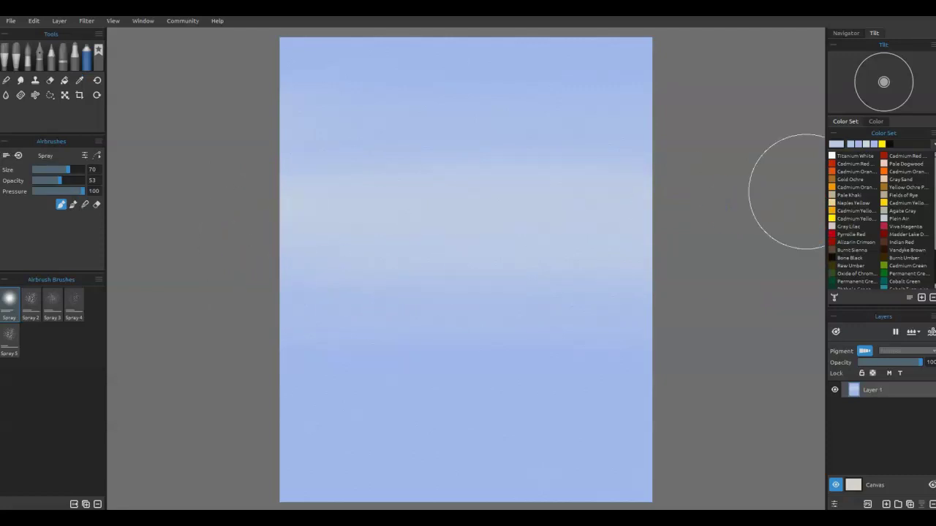
Reuse the recent light gray and airbrush straight horizontal strokes to brighten the haze band just above the canvas's middle.
{"action": "left_click", "coordinate": [867, 145]}
{"action": "mouse_move", "coordinate": [746, 189]}
{"action": "left_mouse_down"}
{"action": "mouse_move", "coordinate": [423, 276]}
{"action": "mouse_move", "coordinate": [307, 250]}
{"action": "mouse_move", "coordinate": [295, 235]}
{"action": "mouse_move", "coordinate": [266, 229]}
{"action": "mouse_move", "coordinate": [226, 239]}
{"action": "mouse_move", "coordinate": [221, 222]}
{"action": "mouse_move", "coordinate": [209, 226]}
{"action": "mouse_move", "coordinate": [244, 236]}
{"action": "left_mouse_up"}
{"action": "left_click", "coordinate": [243, 239], "text": "shift"}
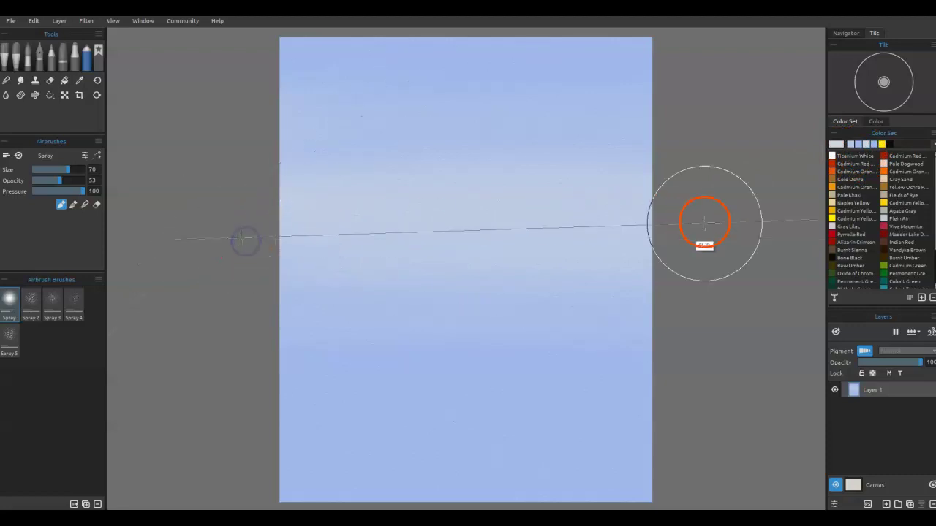
{"action": "left_click", "coordinate": [702, 237], "text": "shift"}
{"action": "left_click", "coordinate": [241, 238], "text": "shift"}
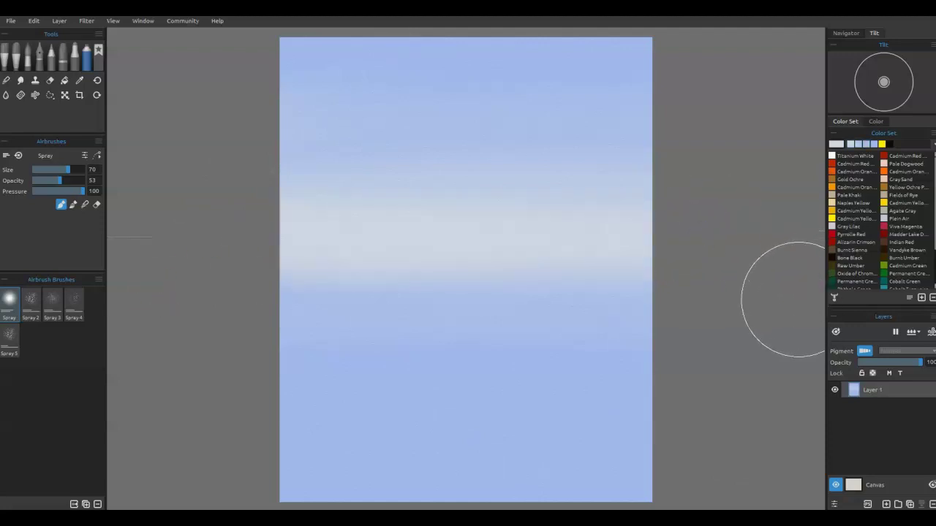
{"action": "left_click", "coordinate": [733, 315]}
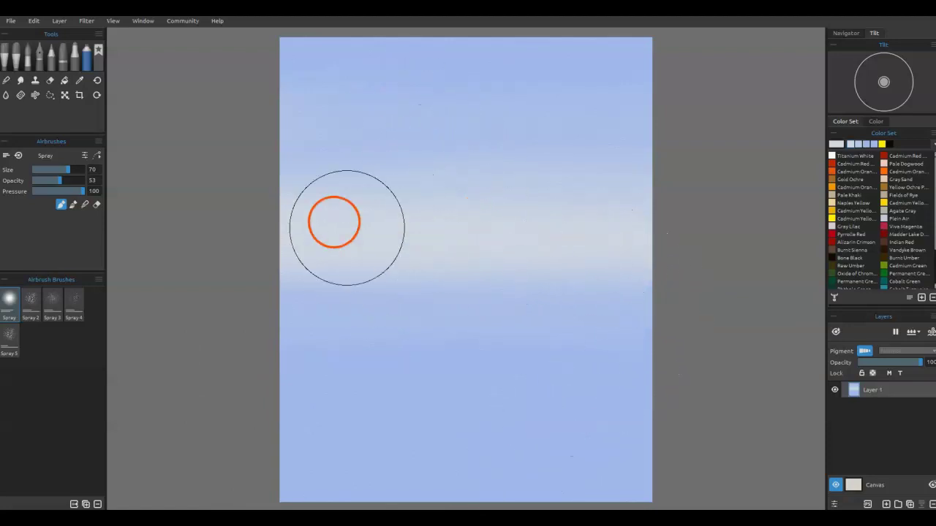
Choose the Old Brush from the TNArtist set of Oils & Acrylics brushes.
{"action": "left_click", "coordinate": [17, 53]}
{"action": "left_click", "coordinate": [17, 305]}
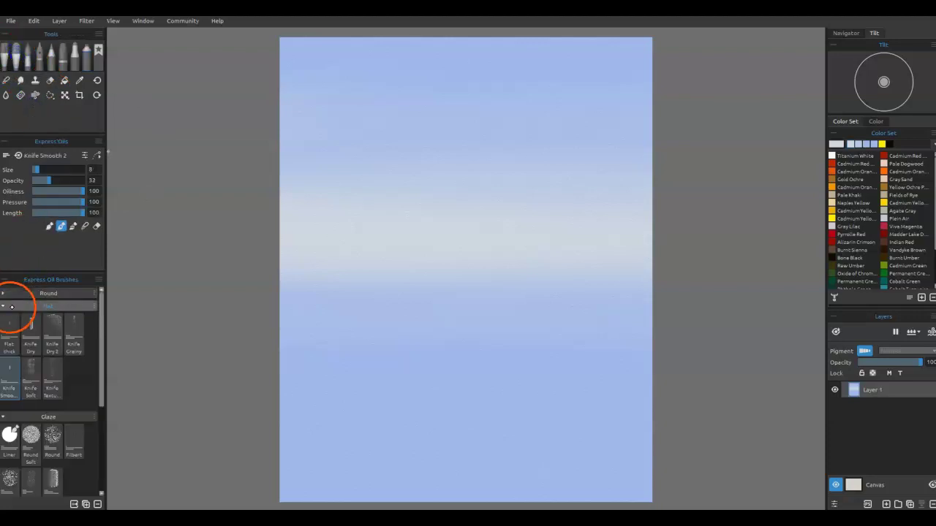
{"action": "left_click", "coordinate": [23, 321]}
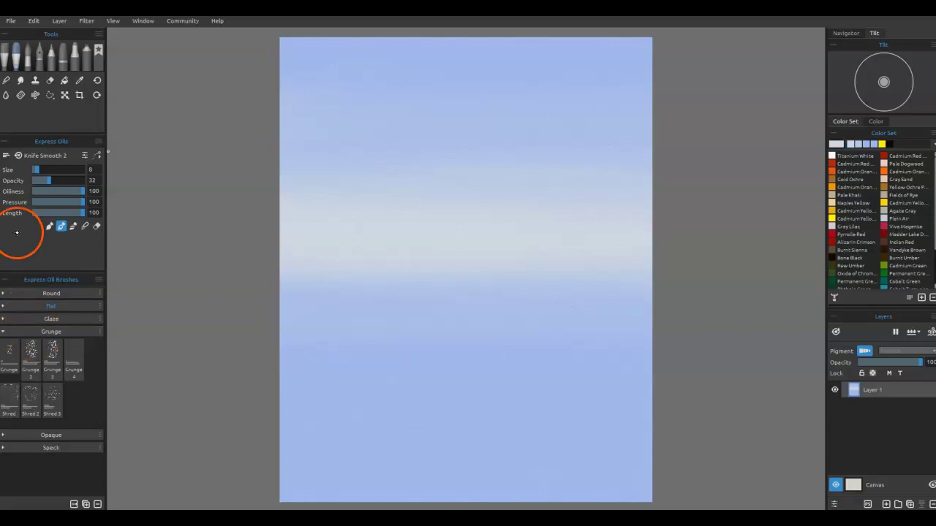
{"action": "left_click", "coordinate": [7, 52]}
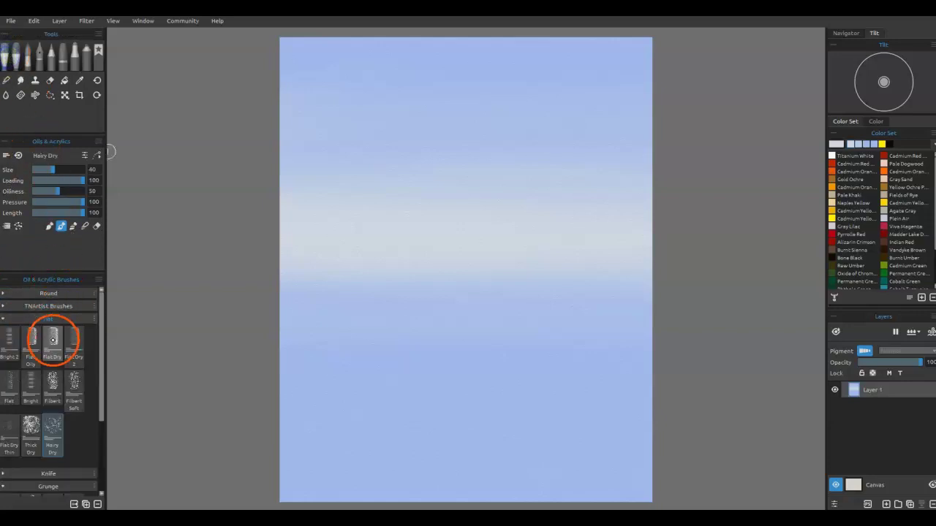
{"action": "left_click", "coordinate": [10, 319]}
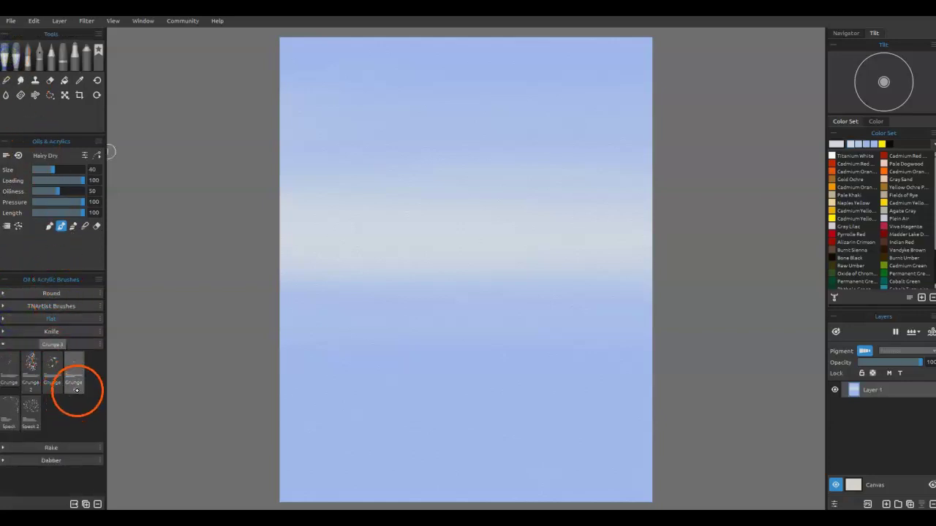
{"action": "left_click", "coordinate": [19, 308]}
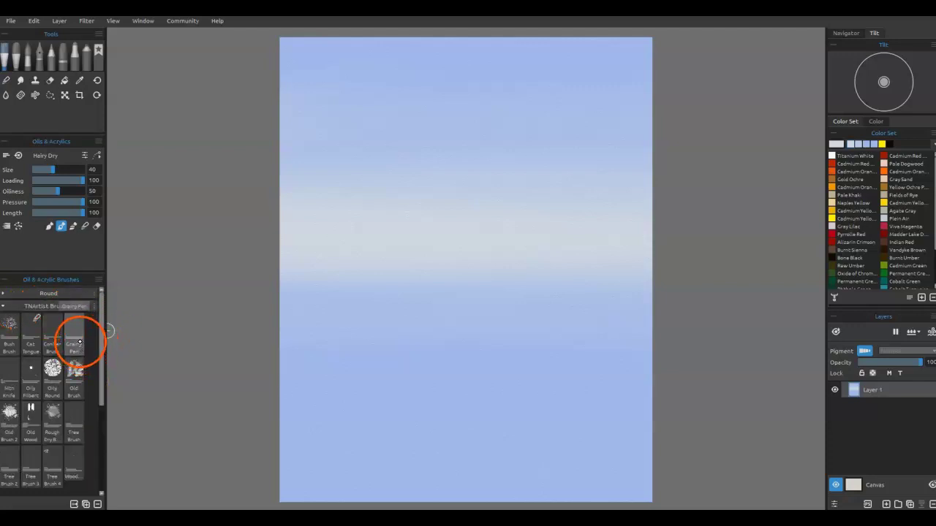
{"action": "left_click", "coordinate": [74, 371]}
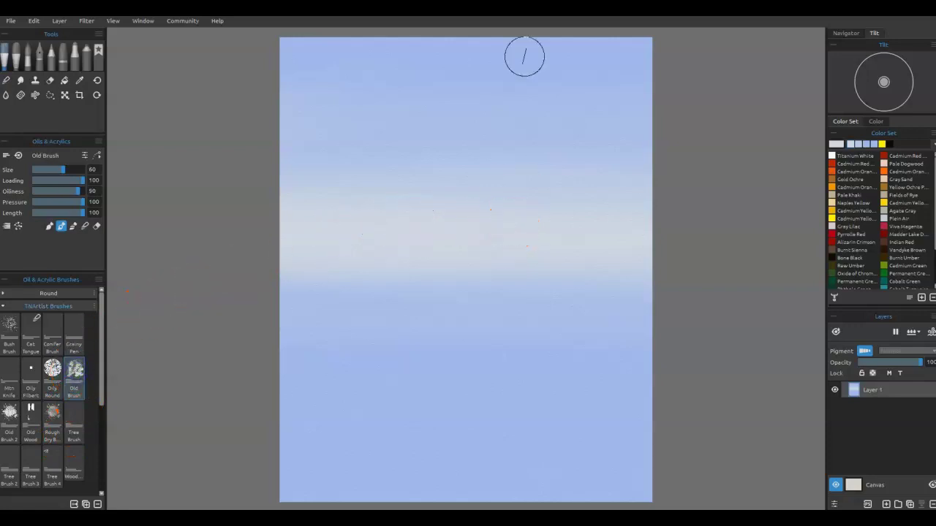
Set the paint colour to a darker, muted version of the pale yellow.
{"action": "key", "text": "i"}
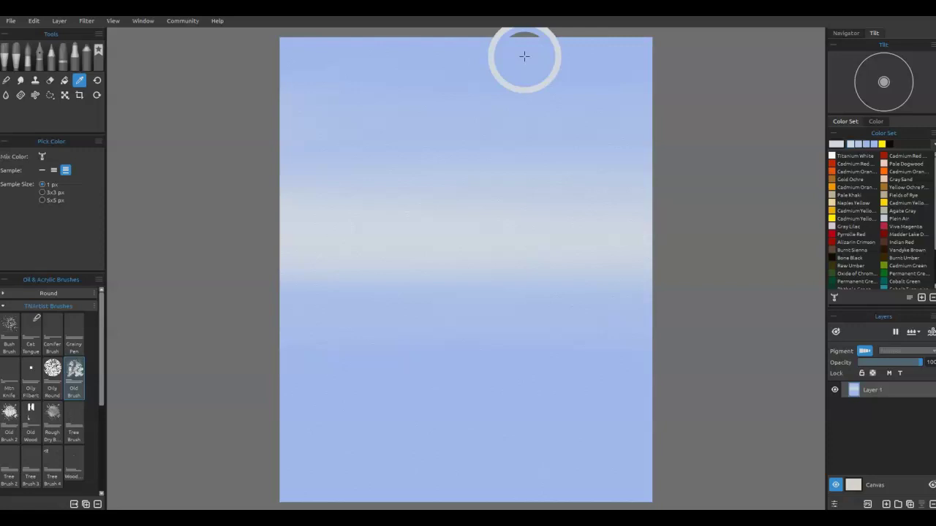
{"action": "left_click", "coordinate": [524, 55]}
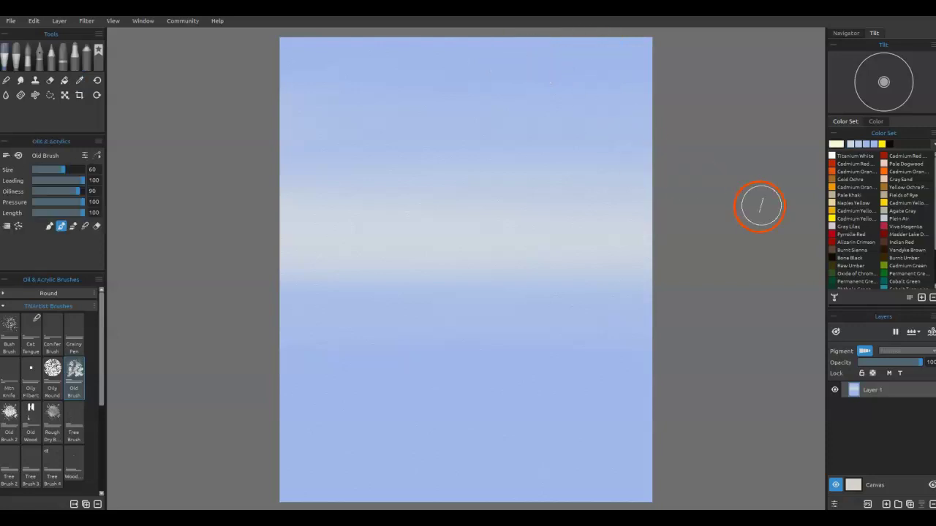
{"action": "left_click", "coordinate": [835, 146]}
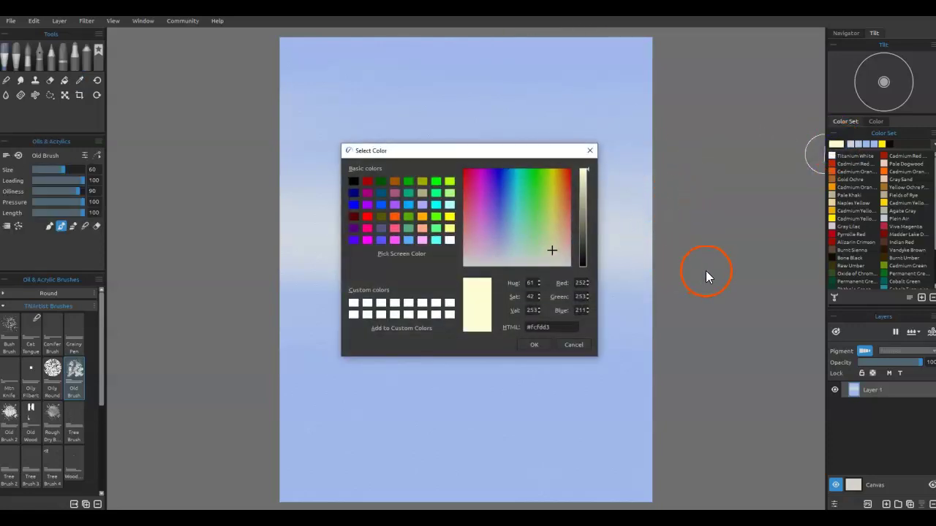
{"action": "left_click", "coordinate": [585, 193]}
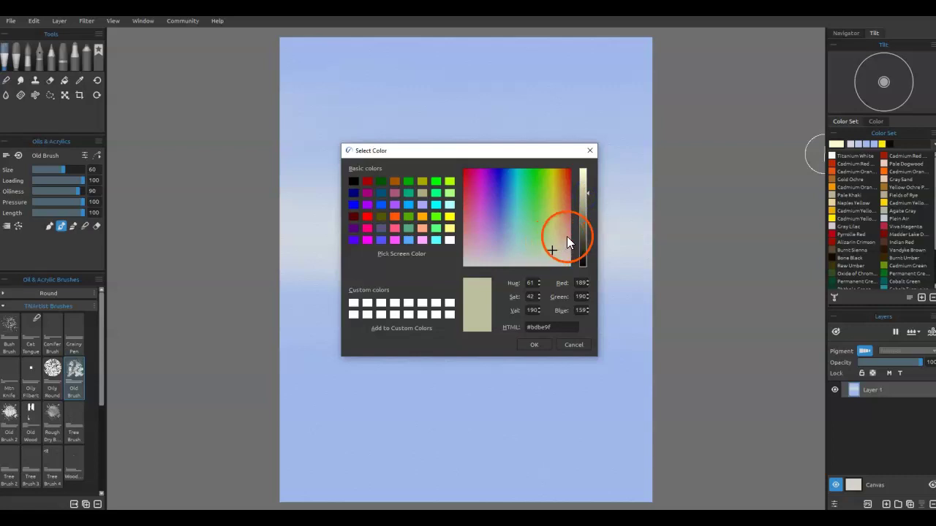
{"action": "left_click", "coordinate": [583, 187]}
{"action": "left_click", "coordinate": [541, 344]}
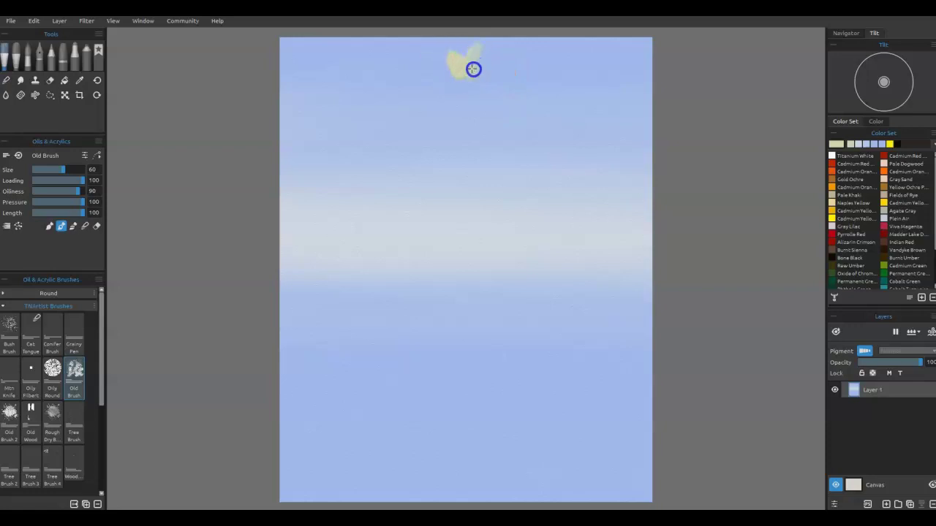
{"action": "mouse_move", "coordinate": [454, 86]}
{"action": "left_mouse_down"}
{"action": "mouse_move", "coordinate": [464, 108]}
{"action": "mouse_move", "coordinate": [456, 103]}
{"action": "mouse_move", "coordinate": [437, 128]}
{"action": "mouse_move", "coordinate": [467, 135]}
{"action": "left_mouse_up"}
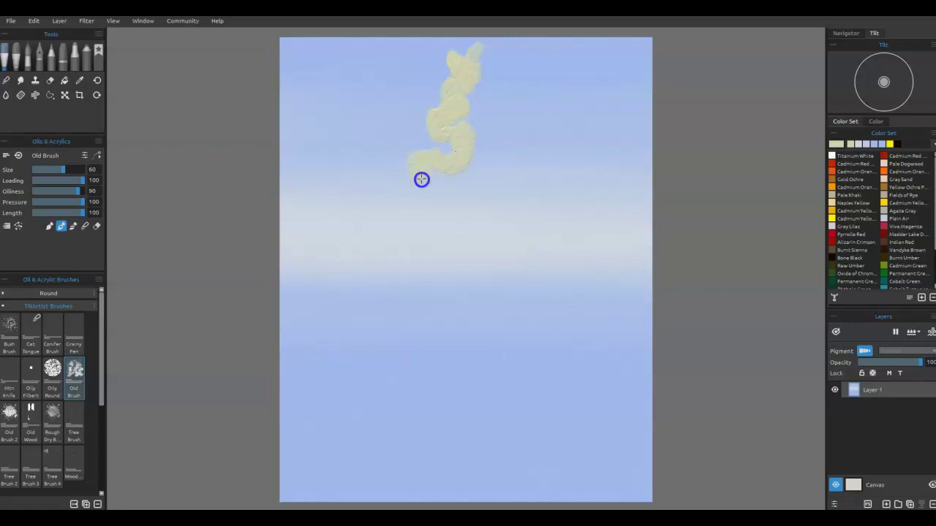
{"action": "mouse_move", "coordinate": [404, 218]}
{"action": "left_mouse_down"}
{"action": "mouse_move", "coordinate": [349, 219]}
{"action": "mouse_move", "coordinate": [334, 232]}
{"action": "mouse_move", "coordinate": [260, 243]}
{"action": "left_mouse_up"}
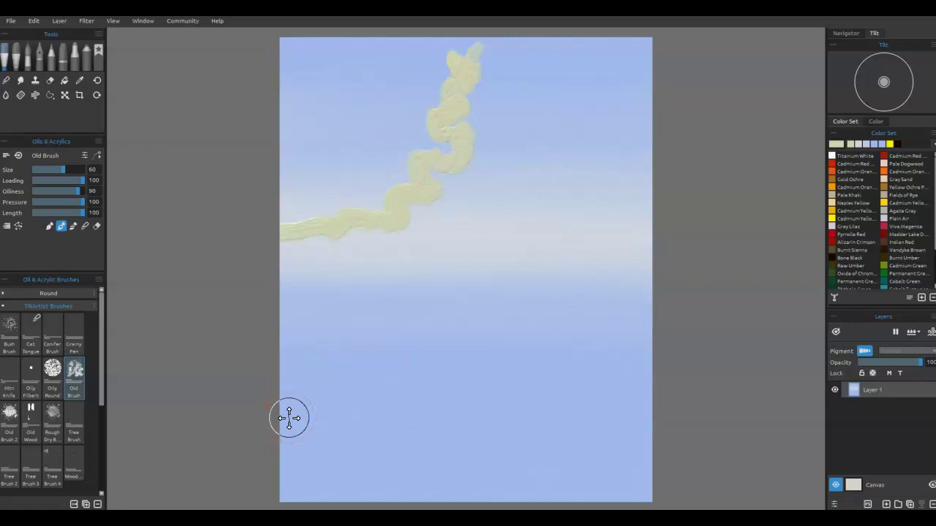
{"action": "key", "text": "ctrl+z"}
{"action": "key", "text": "ctrl+z"}
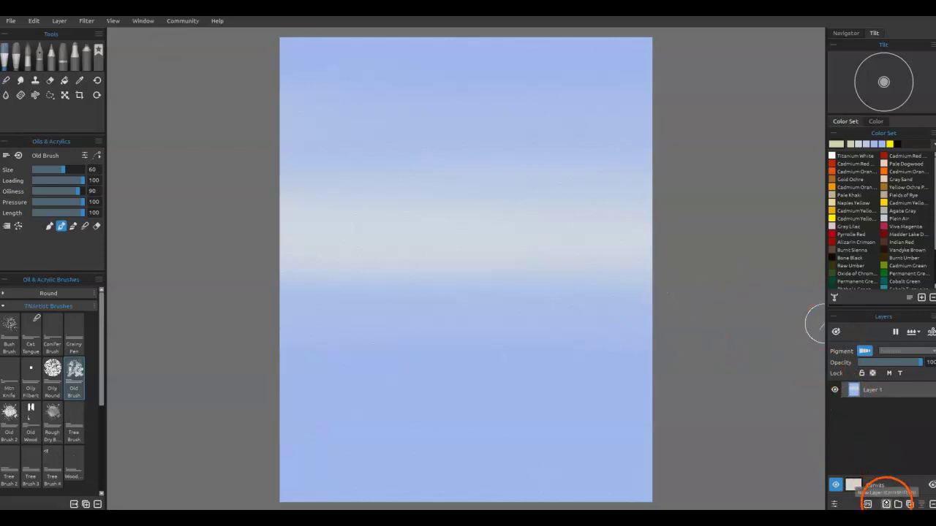
Add a new layer and paint the billowy left outline of a muted pale yellow cloud from the canvas's top to its left edge.
{"action": "left_click", "coordinate": [887, 503]}
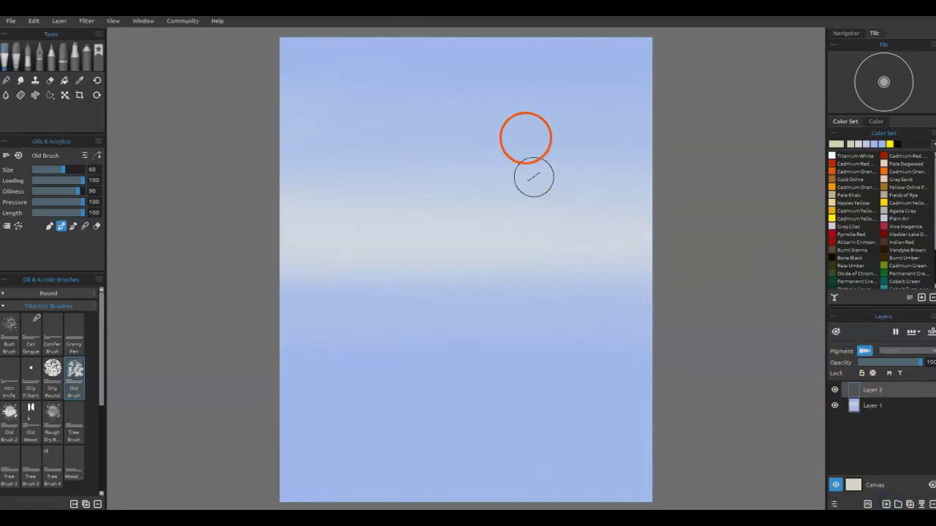
{"action": "mouse_move", "coordinate": [519, 59]}
{"action": "left_mouse_down"}
{"action": "mouse_move", "coordinate": [493, 45]}
{"action": "mouse_move", "coordinate": [508, 87]}
{"action": "left_mouse_up"}
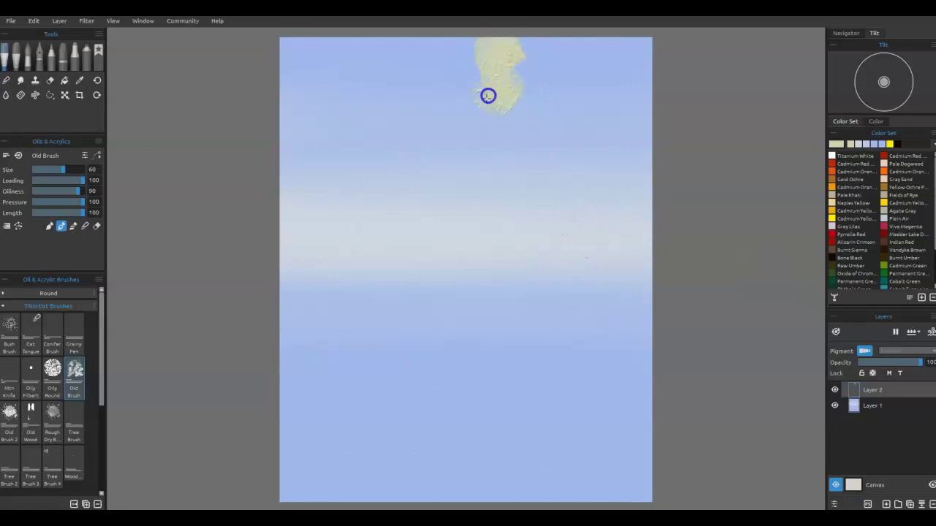
{"action": "left_click_drag", "start_coordinate": [484, 132], "coordinate": [477, 161]}
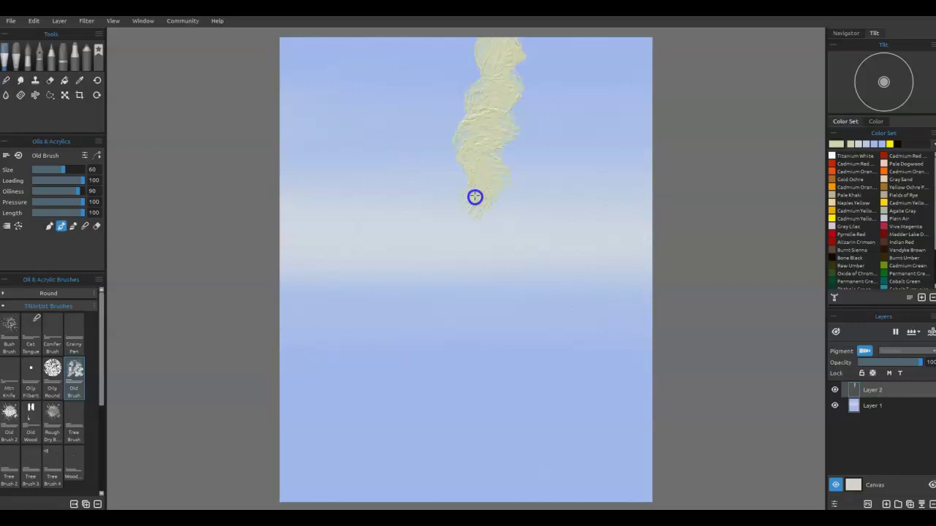
{"action": "left_click_drag", "start_coordinate": [401, 207], "coordinate": [401, 246]}
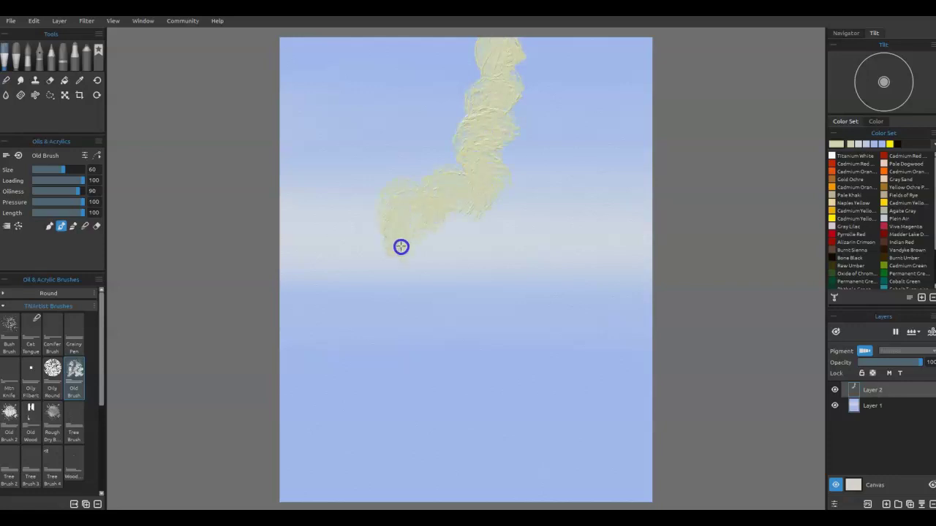
{"action": "mouse_move", "coordinate": [340, 260]}
{"action": "left_mouse_down"}
{"action": "mouse_move", "coordinate": [290, 261]}
{"action": "mouse_move", "coordinate": [356, 244]}
{"action": "left_mouse_up"}
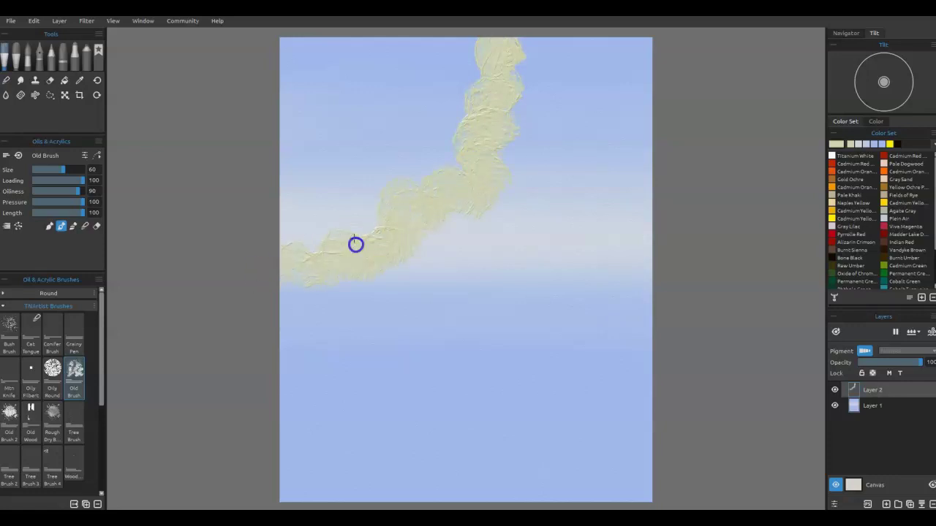
Fill in the cloud's body, add a small puff on its left, and lay a flat horizontal base across the canvas.
{"action": "left_click_drag", "start_coordinate": [371, 205], "coordinate": [395, 242]}
{"action": "mouse_move", "coordinate": [515, 196]}
{"action": "left_mouse_down"}
{"action": "mouse_move", "coordinate": [614, 220]}
{"action": "mouse_move", "coordinate": [517, 167]}
{"action": "mouse_move", "coordinate": [563, 158]}
{"action": "mouse_move", "coordinate": [518, 127]}
{"action": "mouse_move", "coordinate": [555, 59]}
{"action": "mouse_move", "coordinate": [593, 121]}
{"action": "mouse_move", "coordinate": [611, 243]}
{"action": "mouse_move", "coordinate": [635, 227]}
{"action": "mouse_move", "coordinate": [503, 209]}
{"action": "mouse_move", "coordinate": [474, 240]}
{"action": "mouse_move", "coordinate": [449, 238]}
{"action": "mouse_move", "coordinate": [436, 250]}
{"action": "mouse_move", "coordinate": [490, 261]}
{"action": "mouse_move", "coordinate": [544, 248]}
{"action": "mouse_move", "coordinate": [622, 254]}
{"action": "mouse_move", "coordinate": [582, 261]}
{"action": "mouse_move", "coordinate": [418, 244]}
{"action": "left_mouse_up"}
{"action": "mouse_move", "coordinate": [359, 289]}
{"action": "left_mouse_down"}
{"action": "mouse_move", "coordinate": [319, 296]}
{"action": "mouse_move", "coordinate": [364, 282]}
{"action": "mouse_move", "coordinate": [397, 295]}
{"action": "mouse_move", "coordinate": [476, 282]}
{"action": "mouse_move", "coordinate": [637, 282]}
{"action": "mouse_move", "coordinate": [378, 280]}
{"action": "mouse_move", "coordinate": [243, 291]}
{"action": "left_mouse_up"}
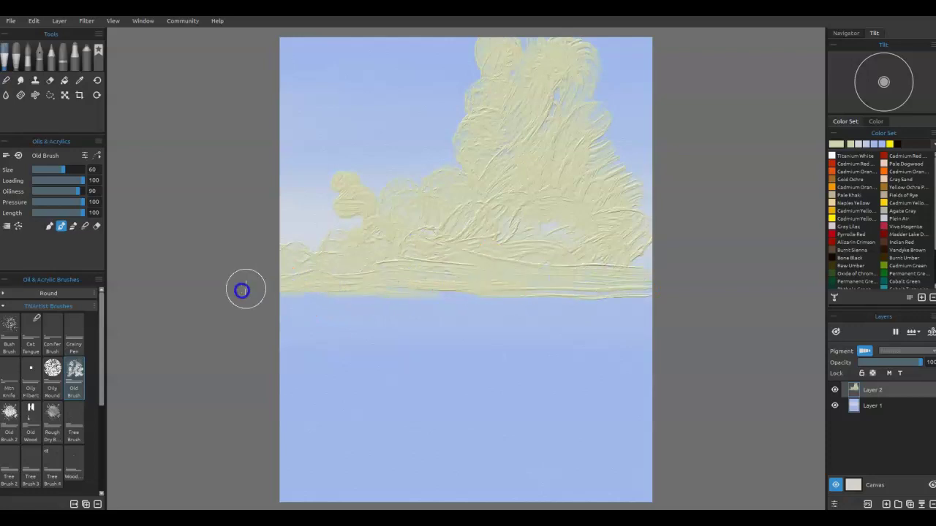
Blend the cloud's tower, left puff and upper right slope smooth with the Soft blend brush at size 40.
{"action": "left_click", "coordinate": [7, 80]}
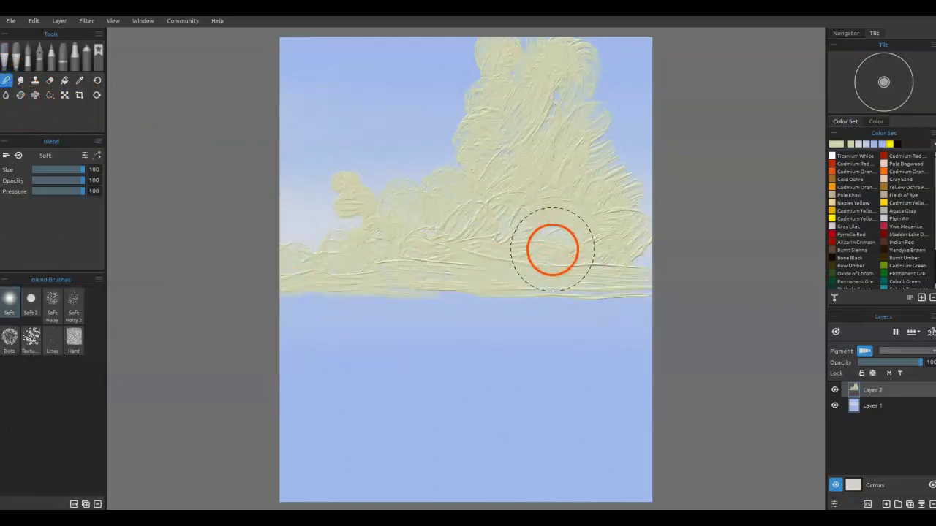
{"action": "key", "text": "["}
{"action": "key", "text": "["}
{"action": "key", "text": "["}
{"action": "key", "text": "["}
{"action": "key", "text": "["}
{"action": "left_click_drag", "start_coordinate": [554, 218], "coordinate": [553, 225]}
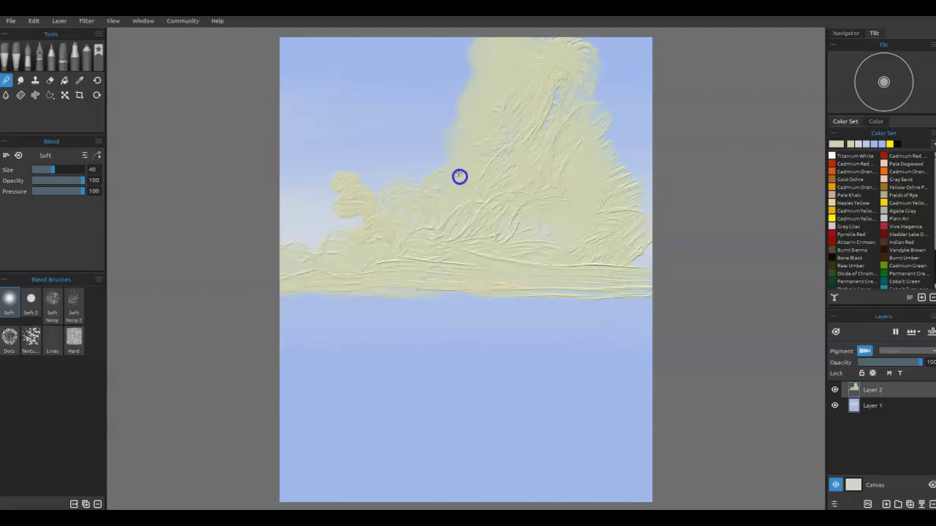
{"action": "left_click_drag", "start_coordinate": [569, 116], "coordinate": [556, 97]}
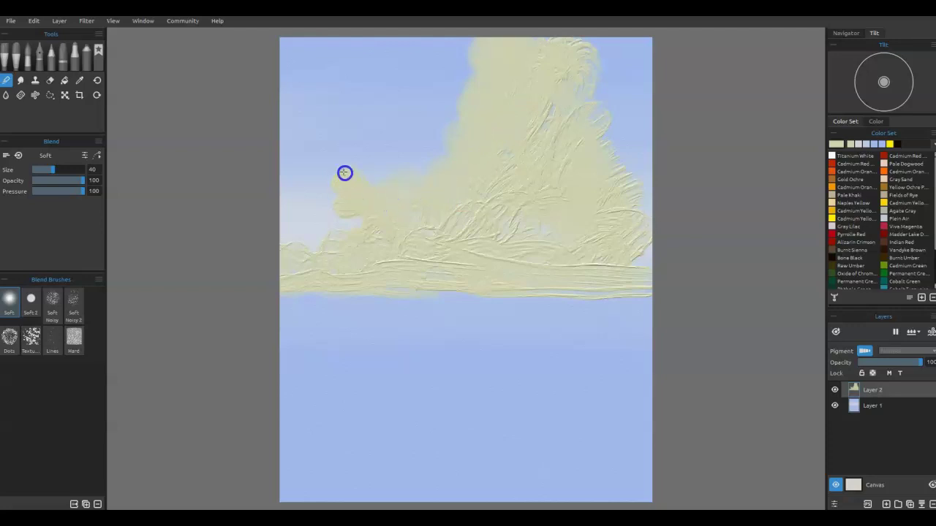
{"action": "mouse_move", "coordinate": [385, 226]}
{"action": "left_mouse_down"}
{"action": "mouse_move", "coordinate": [424, 206]}
{"action": "mouse_move", "coordinate": [455, 214]}
{"action": "left_mouse_up"}
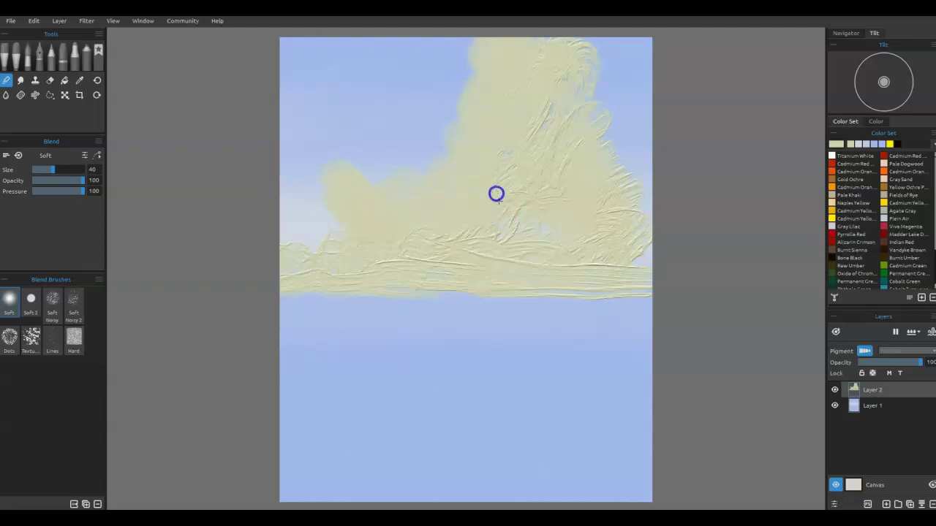
{"action": "mouse_move", "coordinate": [554, 265]}
{"action": "left_mouse_down"}
{"action": "mouse_move", "coordinate": [564, 271]}
{"action": "mouse_move", "coordinate": [568, 156]}
{"action": "mouse_move", "coordinate": [613, 119]}
{"action": "mouse_move", "coordinate": [610, 138]}
{"action": "mouse_move", "coordinate": [583, 109]}
{"action": "mouse_move", "coordinate": [573, 60]}
{"action": "mouse_move", "coordinate": [524, 46]}
{"action": "mouse_move", "coordinate": [557, 119]}
{"action": "mouse_move", "coordinate": [566, 71]}
{"action": "mouse_move", "coordinate": [521, 134]}
{"action": "mouse_move", "coordinate": [577, 161]}
{"action": "left_mouse_up"}
{"action": "left_click_drag", "start_coordinate": [583, 121], "coordinate": [610, 183]}
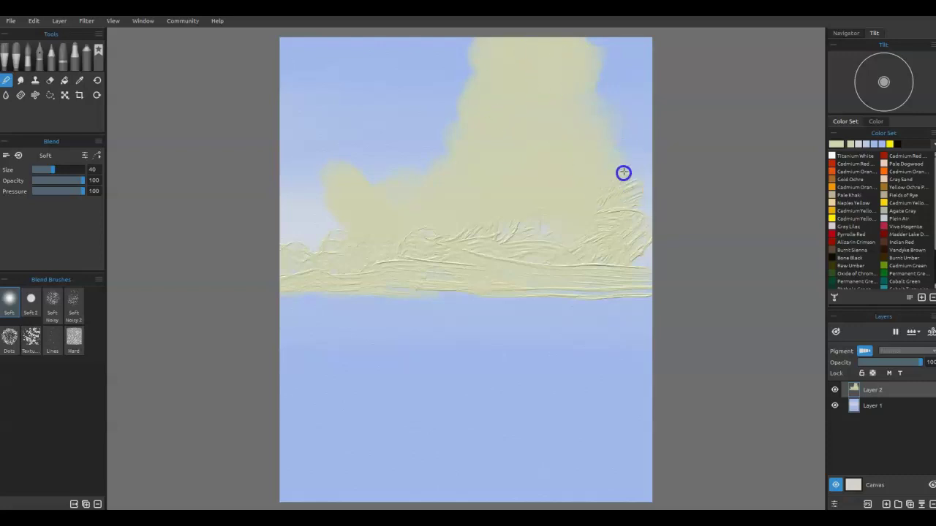
Blend the cloud's lower right side, middle and flat base until the remaining brush texture is smoothed out.
{"action": "left_click_drag", "start_coordinate": [651, 219], "coordinate": [639, 247]}
{"action": "mouse_move", "coordinate": [542, 257]}
{"action": "left_mouse_down"}
{"action": "mouse_move", "coordinate": [450, 217]}
{"action": "mouse_move", "coordinate": [327, 255]}
{"action": "left_mouse_up"}
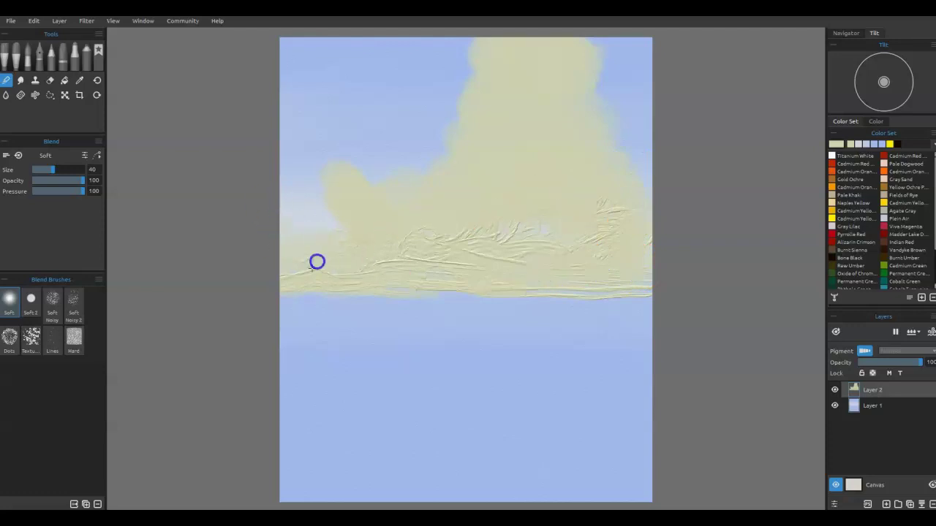
{"action": "mouse_move", "coordinate": [319, 193]}
{"action": "left_mouse_down"}
{"action": "mouse_move", "coordinate": [367, 252]}
{"action": "mouse_move", "coordinate": [343, 237]}
{"action": "mouse_move", "coordinate": [361, 268]}
{"action": "left_mouse_up"}
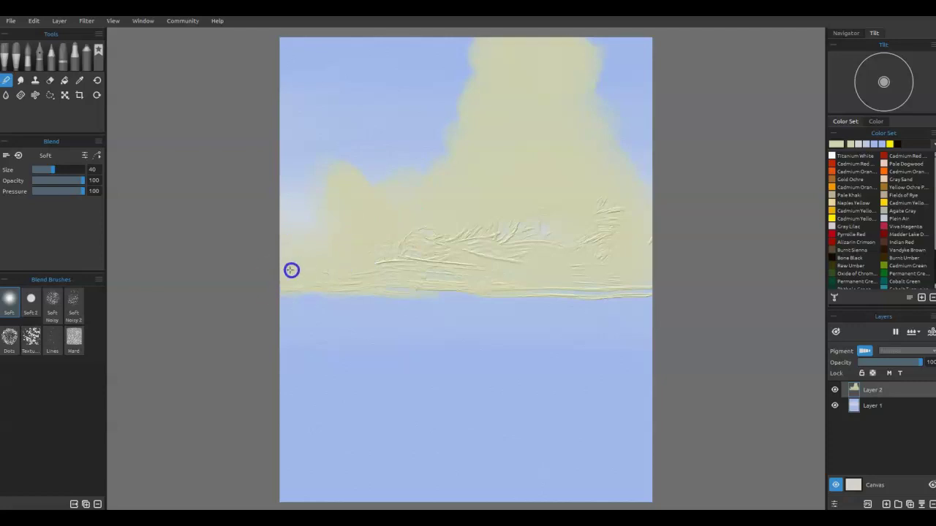
{"action": "mouse_move", "coordinate": [346, 282]}
{"action": "left_mouse_down"}
{"action": "mouse_move", "coordinate": [383, 280]}
{"action": "mouse_move", "coordinate": [385, 261]}
{"action": "mouse_move", "coordinate": [456, 266]}
{"action": "mouse_move", "coordinate": [487, 233]}
{"action": "mouse_move", "coordinate": [549, 212]}
{"action": "mouse_move", "coordinate": [468, 268]}
{"action": "mouse_move", "coordinate": [501, 287]}
{"action": "left_mouse_up"}
{"action": "mouse_move", "coordinate": [578, 253]}
{"action": "left_mouse_down"}
{"action": "mouse_move", "coordinate": [622, 207]}
{"action": "mouse_move", "coordinate": [620, 178]}
{"action": "left_mouse_up"}
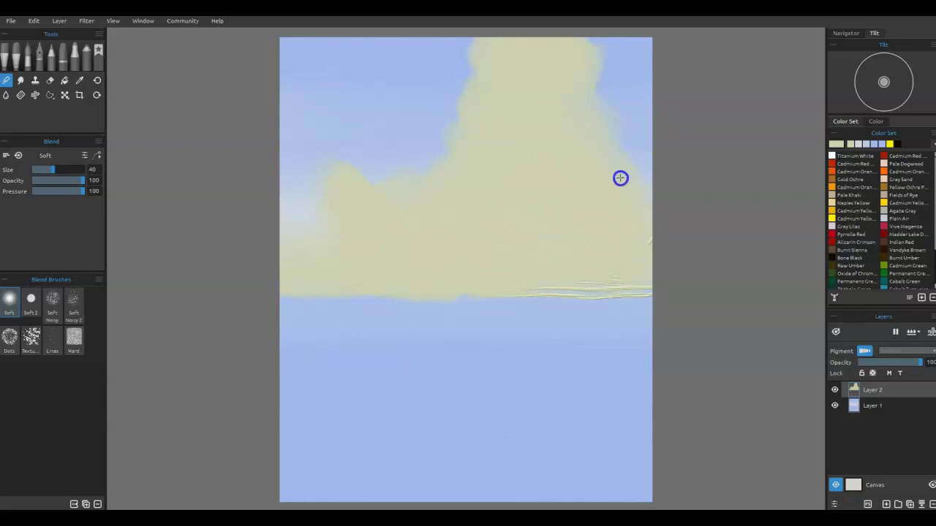
{"action": "mouse_move", "coordinate": [606, 297]}
{"action": "left_mouse_down"}
{"action": "mouse_move", "coordinate": [654, 245]}
{"action": "mouse_move", "coordinate": [637, 276]}
{"action": "left_mouse_up"}
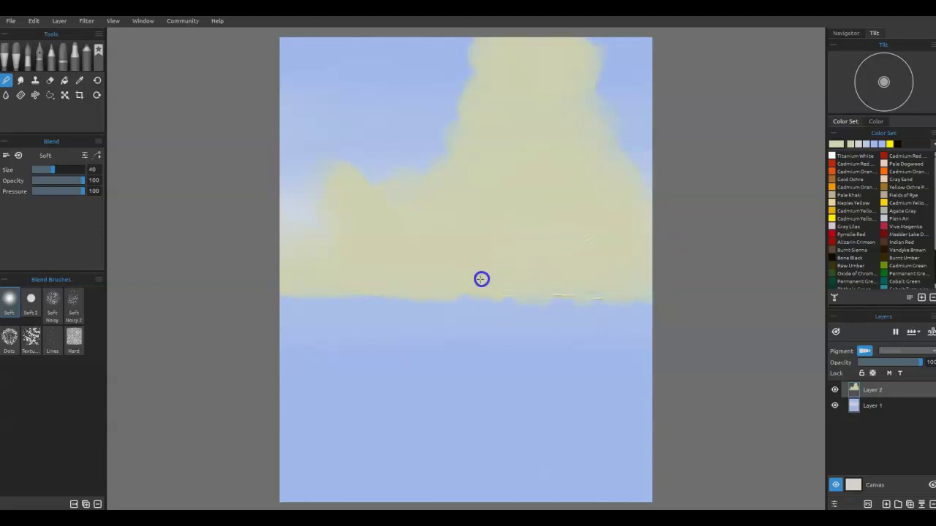
{"action": "mouse_move", "coordinate": [598, 293]}
{"action": "left_mouse_down"}
{"action": "mouse_move", "coordinate": [547, 300]}
{"action": "mouse_move", "coordinate": [424, 277]}
{"action": "mouse_move", "coordinate": [363, 298]}
{"action": "mouse_move", "coordinate": [288, 299]}
{"action": "mouse_move", "coordinate": [473, 296]}
{"action": "mouse_move", "coordinate": [464, 300]}
{"action": "mouse_move", "coordinate": [634, 283]}
{"action": "mouse_move", "coordinate": [453, 304]}
{"action": "mouse_move", "coordinate": [296, 290]}
{"action": "mouse_move", "coordinate": [358, 289]}
{"action": "left_mouse_up"}
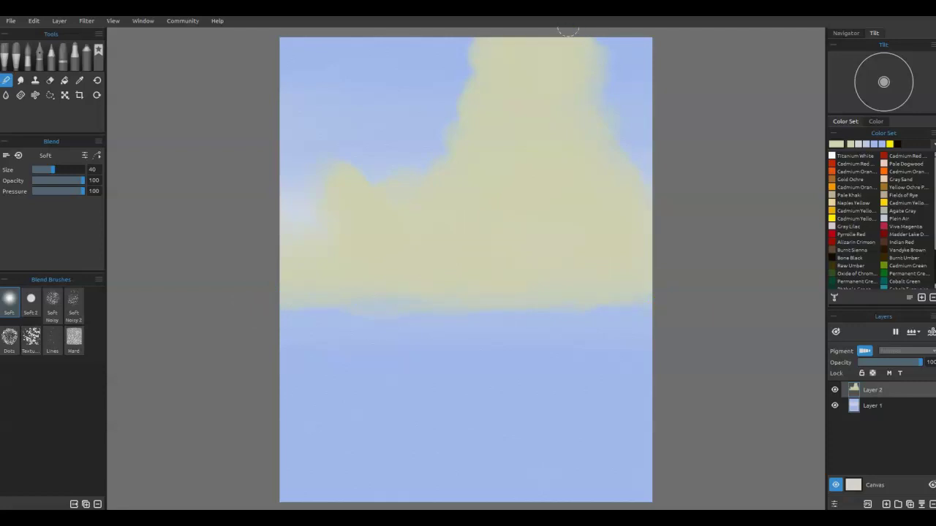
Smudge the tower's left edge outward into a soft bump and feather the edge beside the smaller puff.
{"action": "mouse_move", "coordinate": [568, 56]}
{"action": "left_mouse_down"}
{"action": "mouse_move", "coordinate": [498, 52]}
{"action": "mouse_move", "coordinate": [473, 82]}
{"action": "mouse_move", "coordinate": [451, 76]}
{"action": "mouse_move", "coordinate": [477, 95]}
{"action": "mouse_move", "coordinate": [468, 108]}
{"action": "mouse_move", "coordinate": [455, 93]}
{"action": "mouse_move", "coordinate": [471, 121]}
{"action": "mouse_move", "coordinate": [443, 84]}
{"action": "left_mouse_up"}
{"action": "left_click_drag", "start_coordinate": [480, 111], "coordinate": [440, 79]}
{"action": "left_click_drag", "start_coordinate": [476, 103], "coordinate": [437, 84]}
{"action": "left_click_drag", "start_coordinate": [481, 106], "coordinate": [465, 90]}
{"action": "left_click_drag", "start_coordinate": [430, 165], "coordinate": [419, 175]}
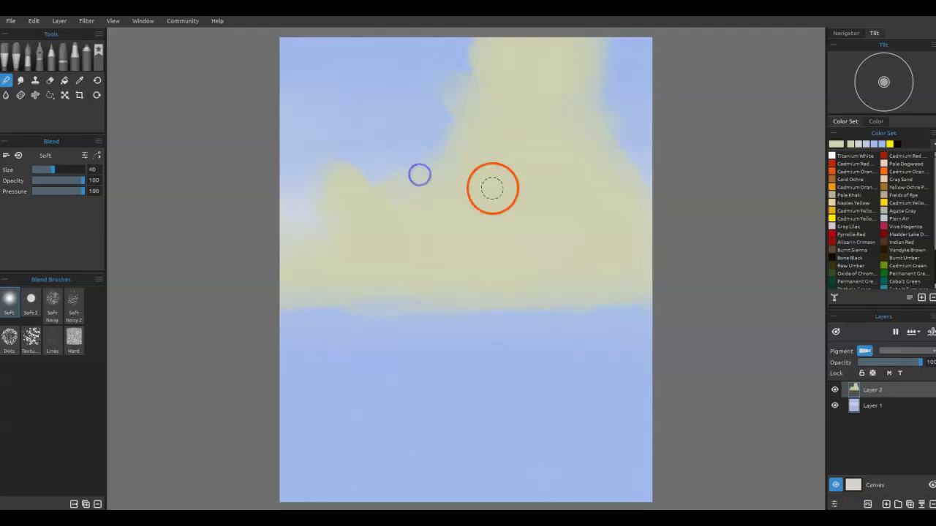
Return to the Old Brush of the Oils & Acrylics brushes at size 60.
{"action": "left_click", "coordinate": [16, 51]}
{"action": "left_click", "coordinate": [98, 361]}
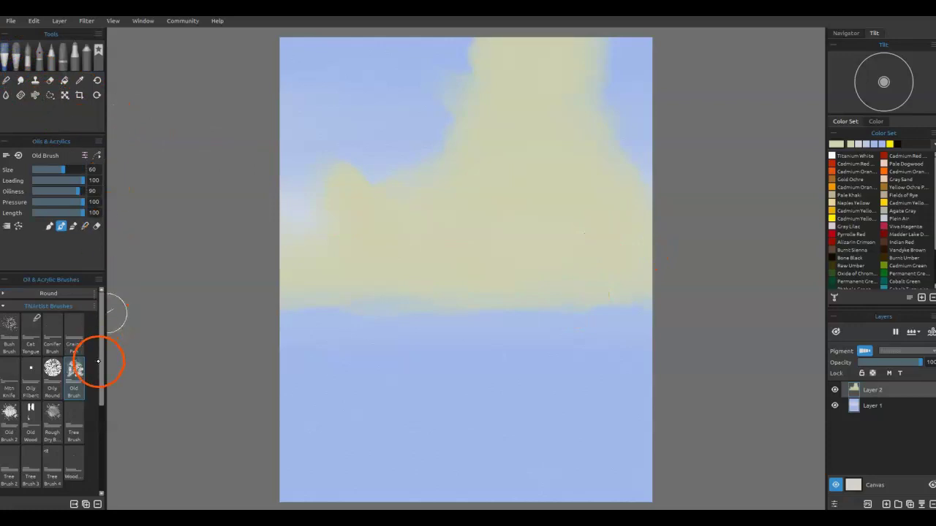
{"action": "mouse_move", "coordinate": [368, 271]}
{"action": "left_mouse_down"}
{"action": "mouse_move", "coordinate": [314, 260]}
{"action": "mouse_move", "coordinate": [221, 276]}
{"action": "mouse_move", "coordinate": [141, 335]}
{"action": "mouse_move", "coordinate": [426, 306]}
{"action": "left_mouse_up"}
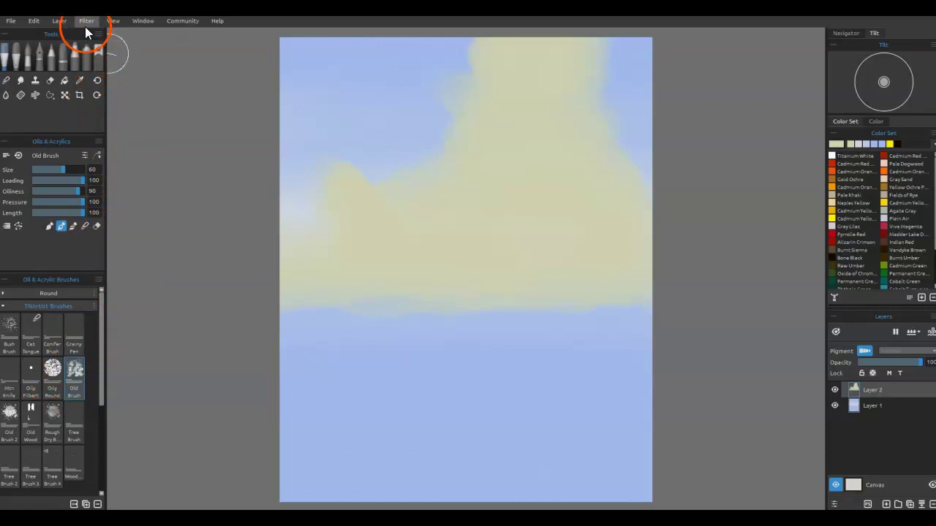
Show the Visual Settings and set the Impasto Depth for Oils & Acrylics to 0.
{"action": "left_click", "coordinate": [115, 23]}
{"action": "left_click", "coordinate": [129, 22]}
{"action": "left_click", "coordinate": [160, 196]}
{"action": "left_click", "coordinate": [278, 215]}
{"action": "left_click", "coordinate": [76, 52]}
{"action": "left_click_drag", "start_coordinate": [99, 63], "coordinate": [259, 174]}
{"action": "left_click", "coordinate": [193, 175]}
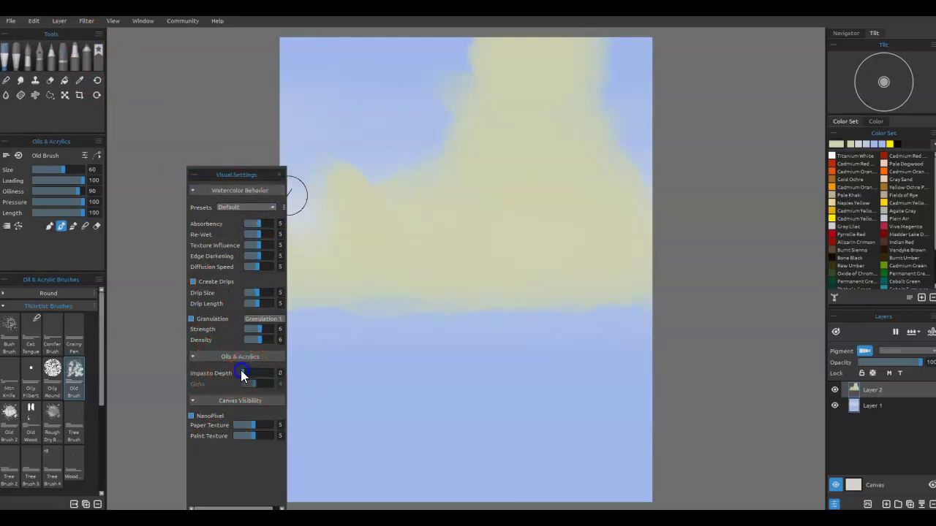
{"action": "mouse_move", "coordinate": [401, 366]}
{"action": "left_mouse_down"}
{"action": "mouse_move", "coordinate": [389, 368]}
{"action": "mouse_move", "coordinate": [483, 369]}
{"action": "left_mouse_up"}
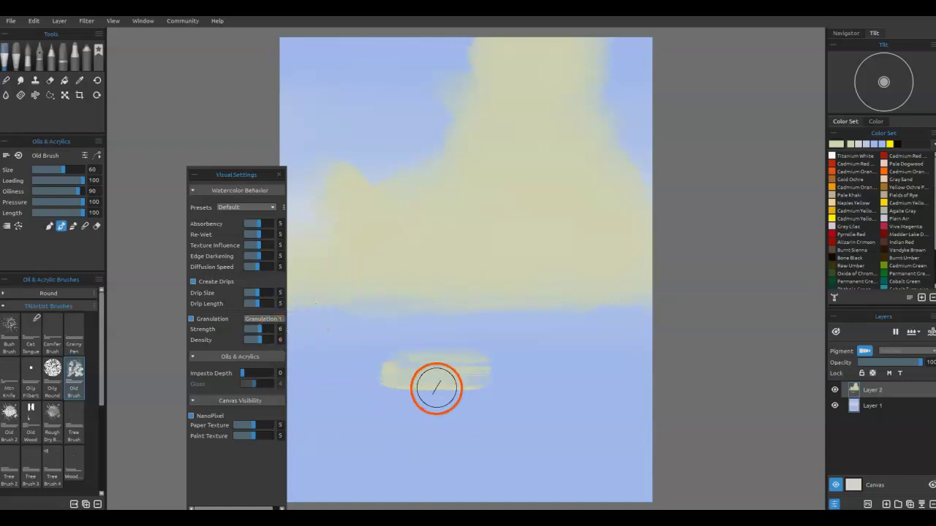
{"action": "key", "text": "ctrl"}
{"action": "key", "text": "ctrl+z"}
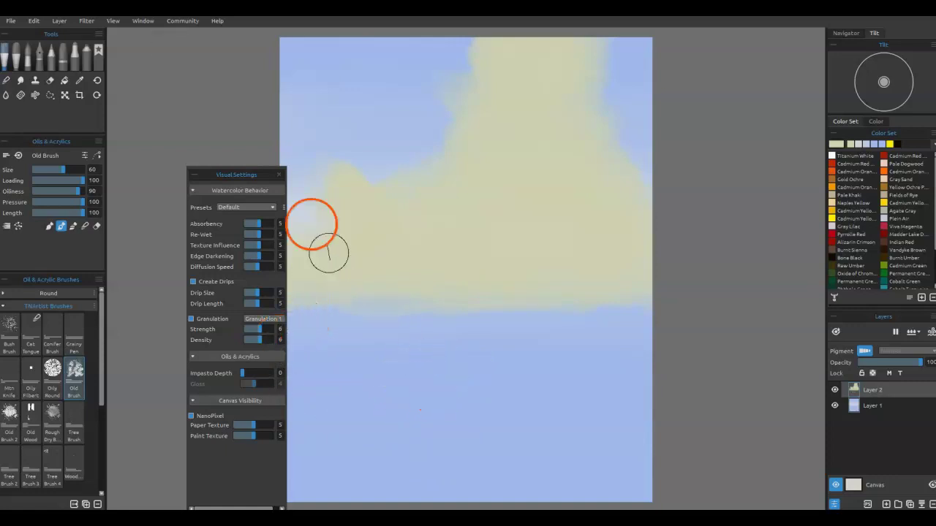
Clear the Visual Settings away from the canvas and dab a very light cream highlight near the top of the cloud.
{"action": "left_click_drag", "start_coordinate": [242, 177], "coordinate": [935, 182]}
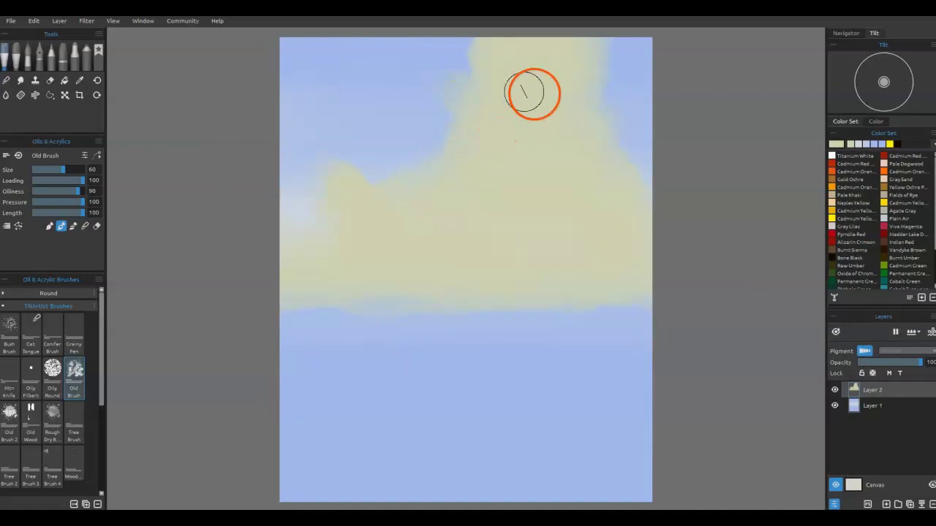
{"action": "left_click", "coordinate": [825, 131]}
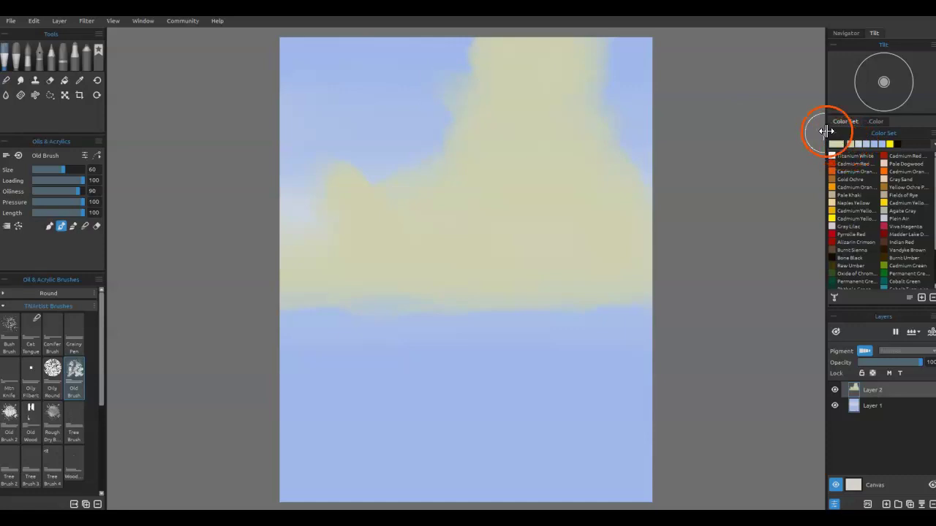
{"action": "key", "text": "alt"}
{"action": "left_click_drag", "start_coordinate": [518, 46], "coordinate": [502, 63]}
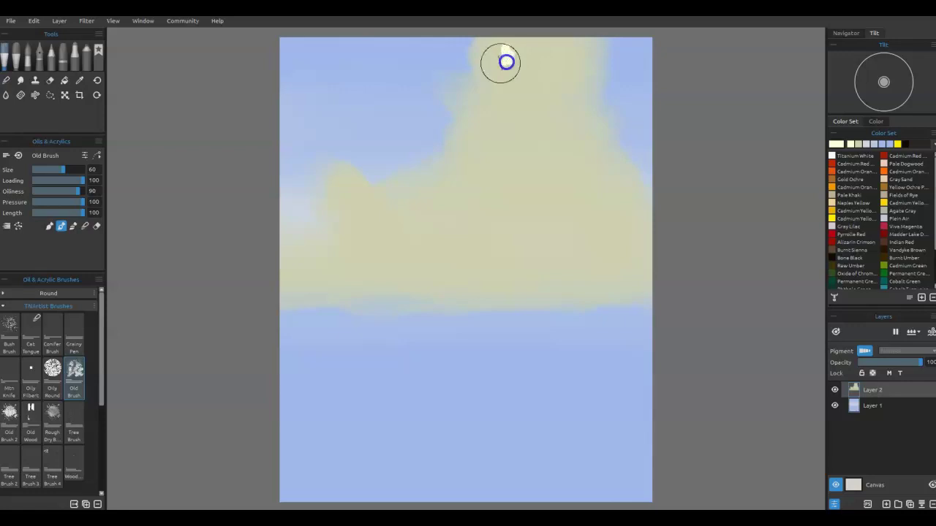
Reduce the brush size to 18 and paint curly cream highlight strokes along the tower's upper left edge.
{"action": "key", "text": "bracketleft"}
{"action": "key", "text": "bracketleft"}
{"action": "key", "text": "bracketleft"}
{"action": "key", "text": "bracketleft"}
{"action": "key", "text": "bracketleft"}
{"action": "key", "text": "bracketleft"}
{"action": "key", "text": "bracketleft"}
{"action": "key", "text": "bracketleft"}
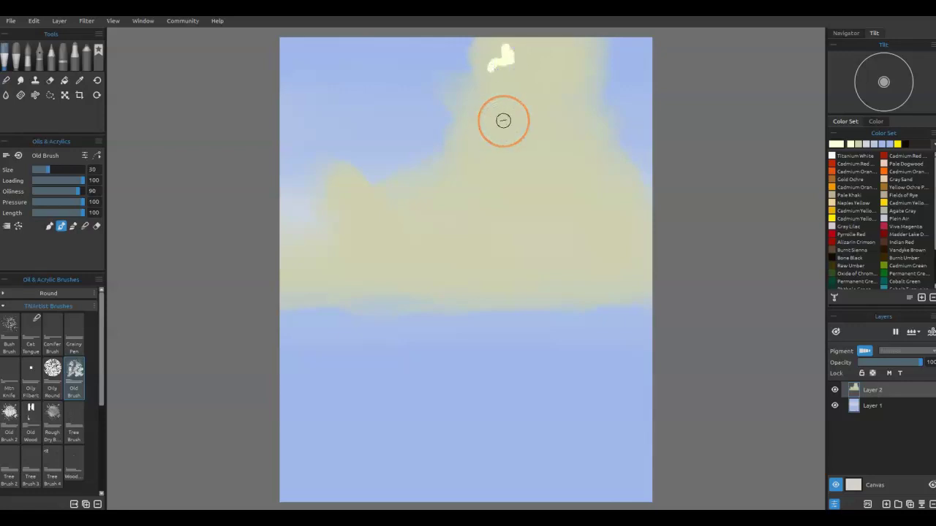
{"action": "mouse_move", "coordinate": [480, 63]}
{"action": "left_mouse_down"}
{"action": "mouse_move", "coordinate": [500, 59]}
{"action": "mouse_move", "coordinate": [486, 67]}
{"action": "left_mouse_up"}
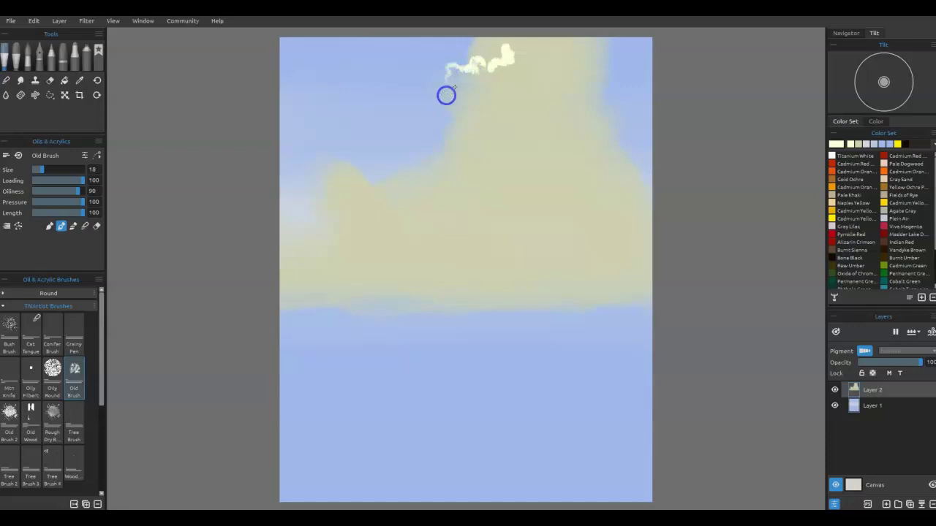
{"action": "mouse_move", "coordinate": [454, 97]}
{"action": "left_mouse_down"}
{"action": "mouse_move", "coordinate": [498, 78]}
{"action": "mouse_move", "coordinate": [511, 87]}
{"action": "mouse_move", "coordinate": [453, 105]}
{"action": "mouse_move", "coordinate": [459, 128]}
{"action": "left_mouse_up"}
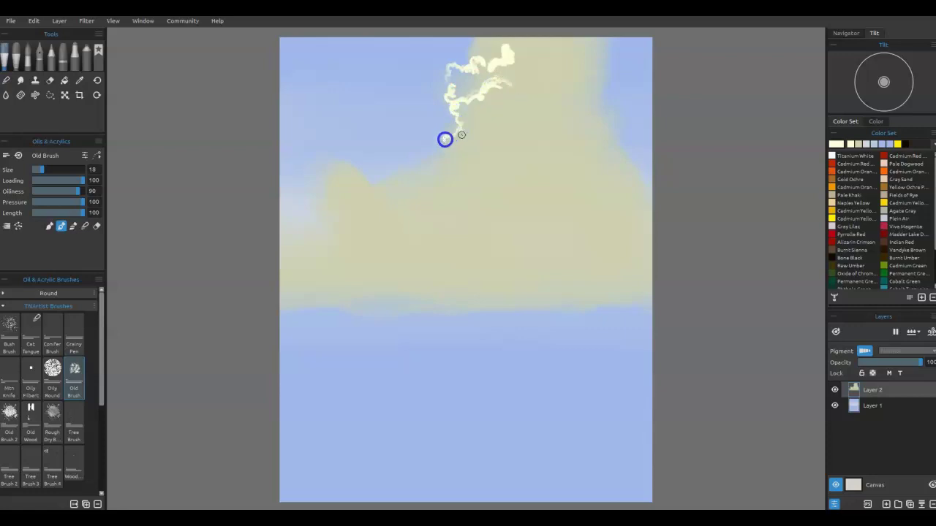
Switch the Old Brush to its blend mode and smear the cream strokes down the cloud tower's upper left edge.
{"action": "left_click", "coordinate": [502, 53]}
{"action": "key", "text": "n"}
{"action": "left_click_drag", "start_coordinate": [493, 92], "coordinate": [482, 89]}
{"action": "left_click_drag", "start_coordinate": [491, 79], "coordinate": [476, 99]}
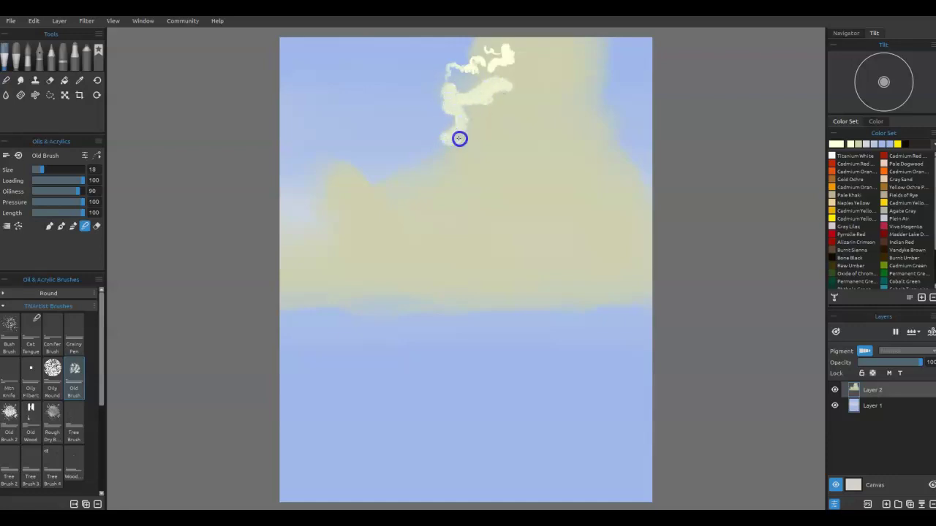
{"action": "mouse_move", "coordinate": [466, 119]}
{"action": "left_mouse_down"}
{"action": "mouse_move", "coordinate": [460, 139]}
{"action": "mouse_move", "coordinate": [437, 145]}
{"action": "left_mouse_up"}
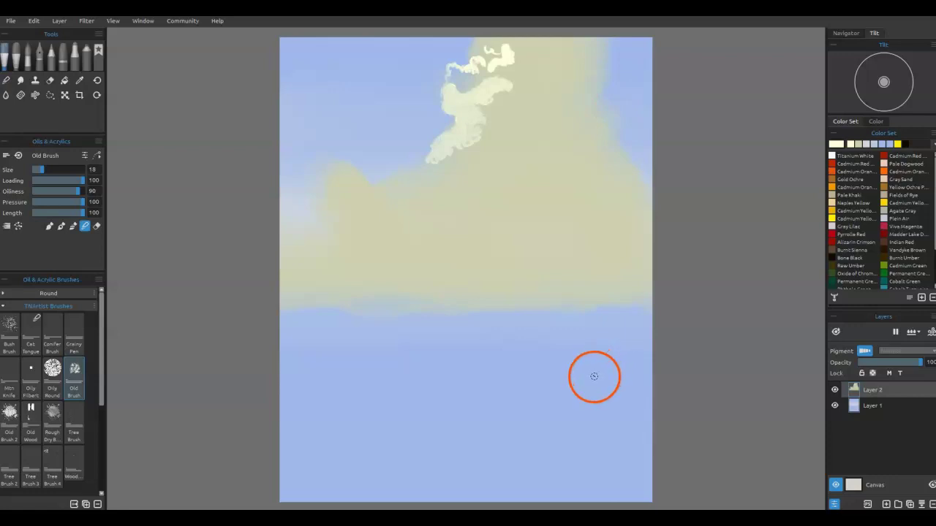
Blend the topmost cream highlights into the tower and extend the softened highlights down its left slope.
{"action": "left_click_drag", "start_coordinate": [479, 114], "coordinate": [506, 70]}
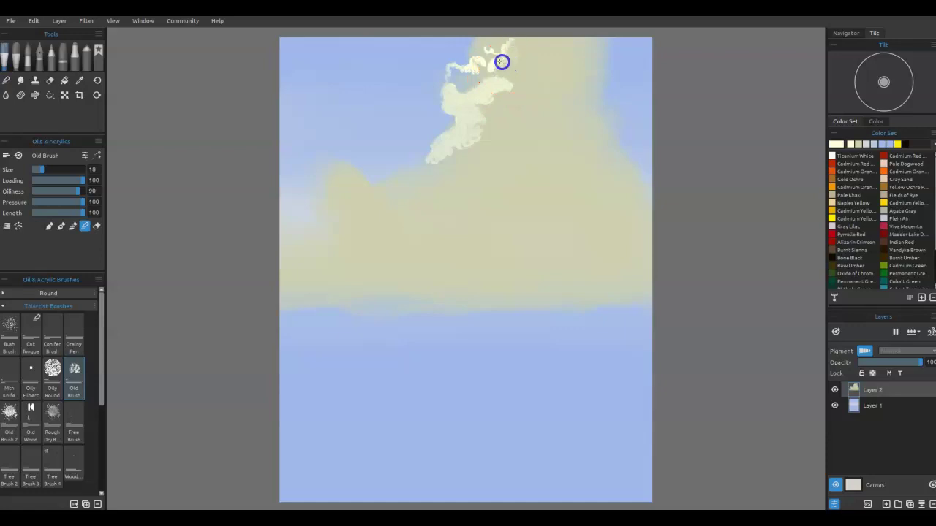
{"action": "left_click_drag", "start_coordinate": [487, 79], "coordinate": [508, 102]}
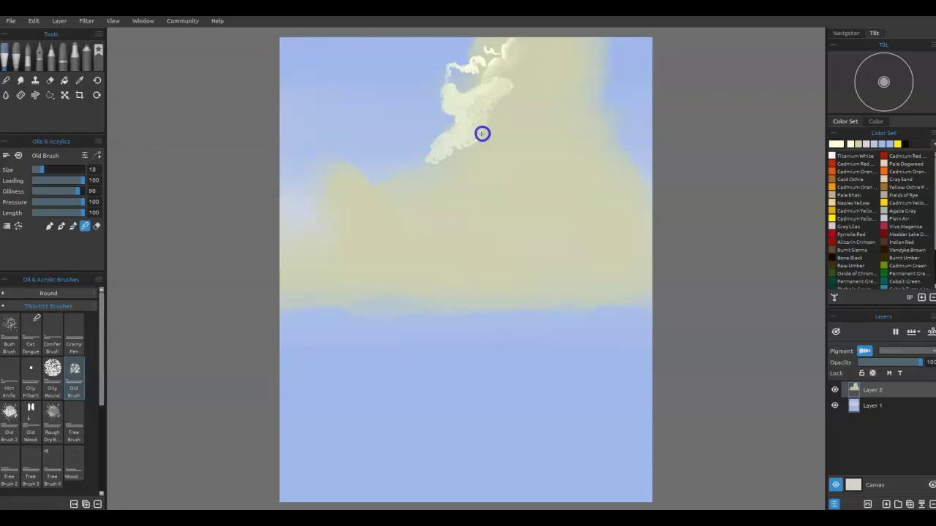
{"action": "left_click_drag", "start_coordinate": [428, 158], "coordinate": [483, 133]}
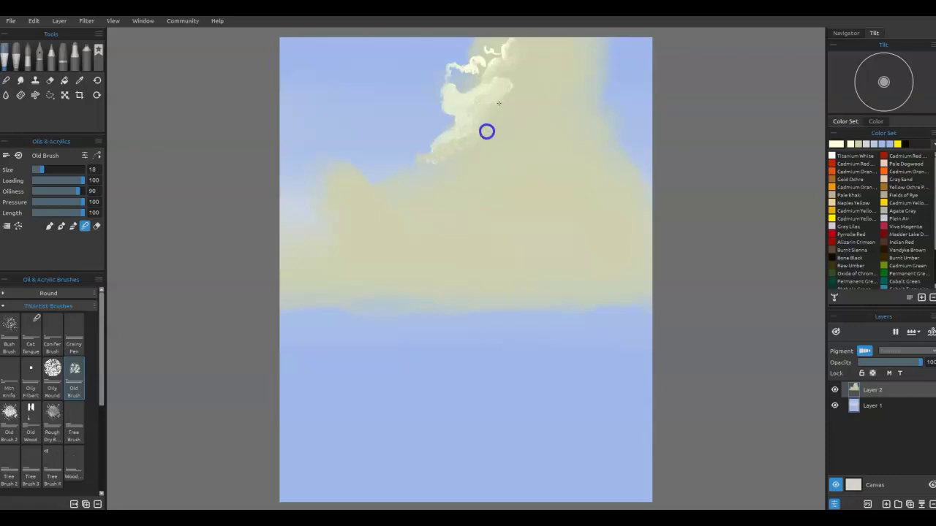
{"action": "left_click_drag", "start_coordinate": [420, 160], "coordinate": [413, 187]}
{"action": "right_click", "coordinate": [413, 262]}
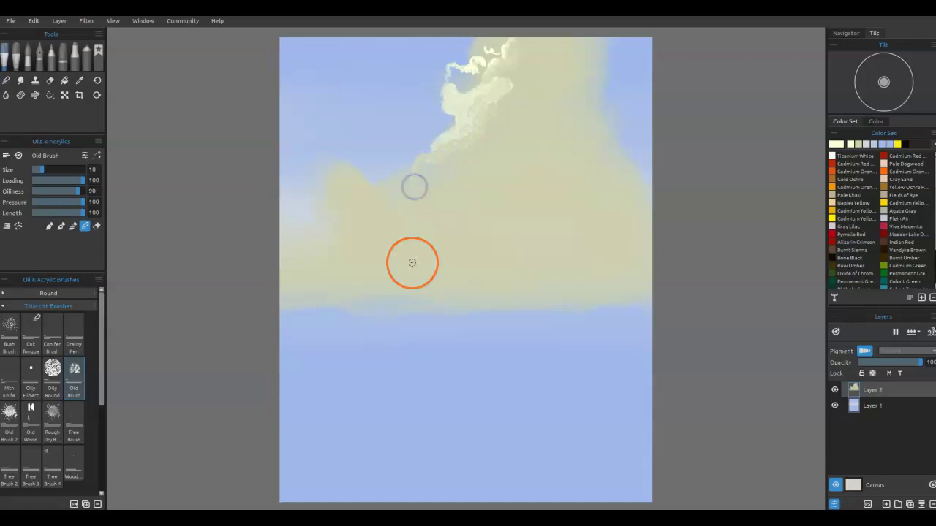
{"action": "mouse_move", "coordinate": [437, 144]}
{"action": "left_mouse_down"}
{"action": "mouse_move", "coordinate": [477, 129]}
{"action": "mouse_move", "coordinate": [481, 106]}
{"action": "left_mouse_up"}
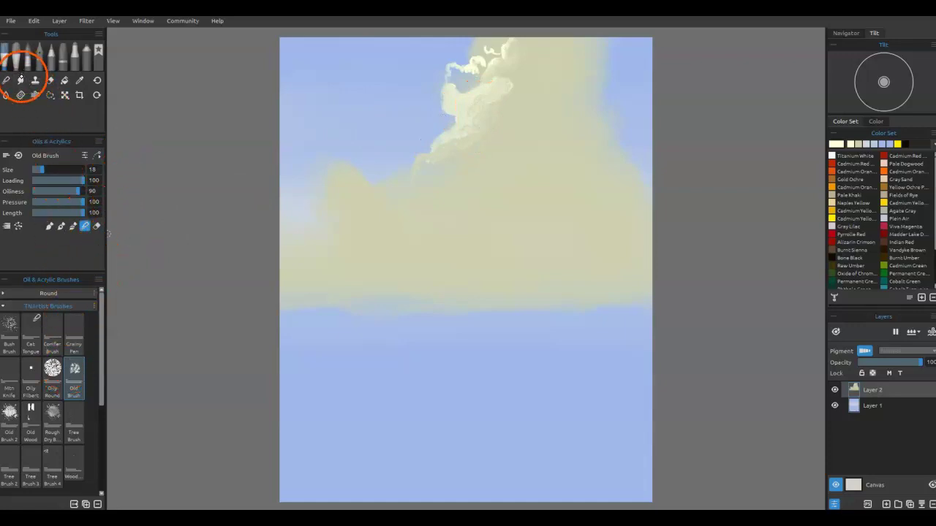
Smooth the highlights along the tower's left edge with the Soft Blend brush at size 20.
{"action": "left_click", "coordinate": [6, 80]}
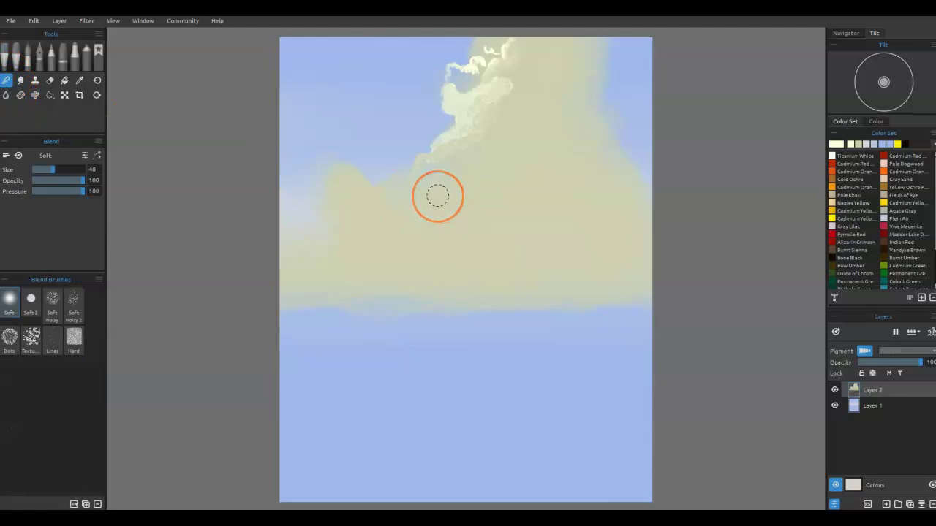
{"action": "left_click", "coordinate": [492, 115]}
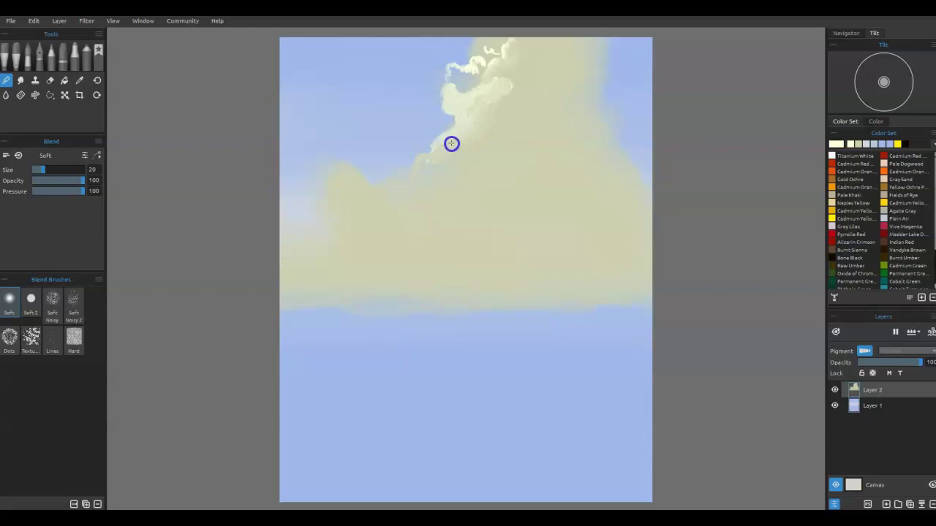
{"action": "mouse_move", "coordinate": [466, 155]}
{"action": "left_mouse_down"}
{"action": "mouse_move", "coordinate": [487, 130]}
{"action": "mouse_move", "coordinate": [485, 101]}
{"action": "mouse_move", "coordinate": [469, 112]}
{"action": "mouse_move", "coordinate": [503, 97]}
{"action": "mouse_move", "coordinate": [502, 86]}
{"action": "mouse_move", "coordinate": [516, 91]}
{"action": "mouse_move", "coordinate": [497, 66]}
{"action": "mouse_move", "coordinate": [508, 67]}
{"action": "mouse_move", "coordinate": [510, 47]}
{"action": "mouse_move", "coordinate": [505, 54]}
{"action": "mouse_move", "coordinate": [520, 62]}
{"action": "mouse_move", "coordinate": [477, 64]}
{"action": "mouse_move", "coordinate": [479, 75]}
{"action": "mouse_move", "coordinate": [466, 76]}
{"action": "mouse_move", "coordinate": [451, 69]}
{"action": "mouse_move", "coordinate": [463, 76]}
{"action": "mouse_move", "coordinate": [452, 79]}
{"action": "mouse_move", "coordinate": [463, 83]}
{"action": "mouse_move", "coordinate": [495, 49]}
{"action": "left_mouse_up"}
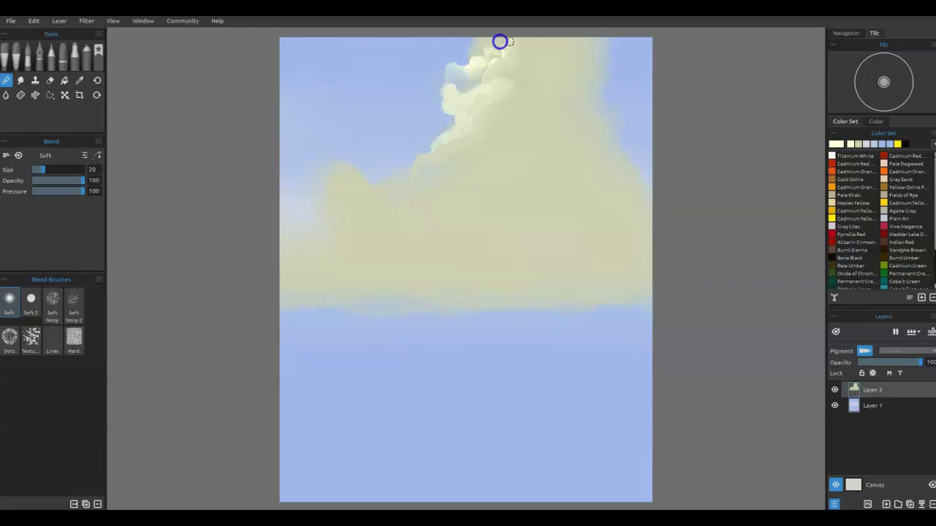
{"action": "left_click_drag", "start_coordinate": [501, 97], "coordinate": [520, 85]}
{"action": "left_click_drag", "start_coordinate": [491, 162], "coordinate": [465, 137]}
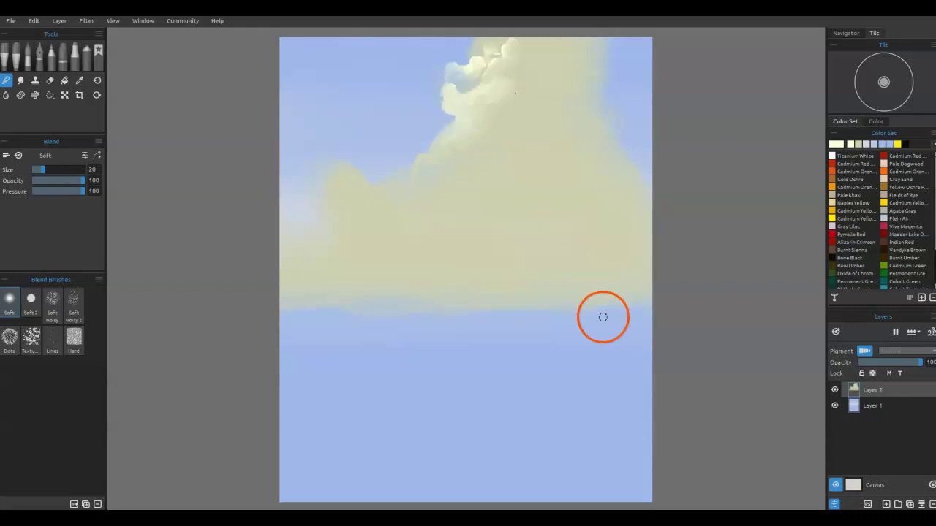
{"action": "mouse_move", "coordinate": [426, 167]}
{"action": "left_mouse_down"}
{"action": "mouse_move", "coordinate": [460, 157]}
{"action": "mouse_move", "coordinate": [481, 140]}
{"action": "left_mouse_up"}
{"action": "left_click", "coordinate": [473, 129]}
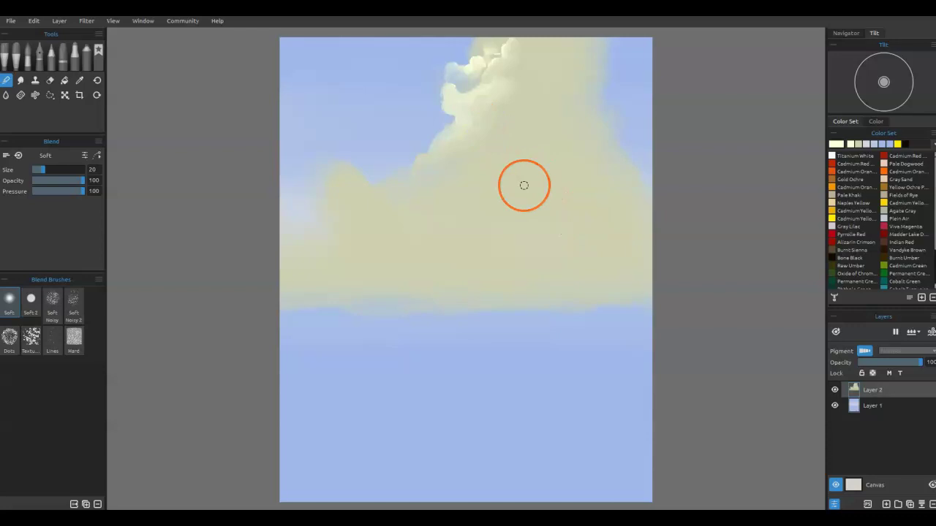
Refine the small billows near the top of the tower, softening their inner edges with the Soft Blend brush.
{"action": "scroll", "coordinate": [524, 185], "scroll_direction": "up", "scroll_amount": 5}
{"action": "mouse_move", "coordinate": [520, 183]}
{"action": "left_mouse_down"}
{"action": "mouse_move", "coordinate": [575, 351]}
{"action": "mouse_move", "coordinate": [562, 267]}
{"action": "left_mouse_up"}
{"action": "left_click_drag", "start_coordinate": [527, 126], "coordinate": [524, 149]}
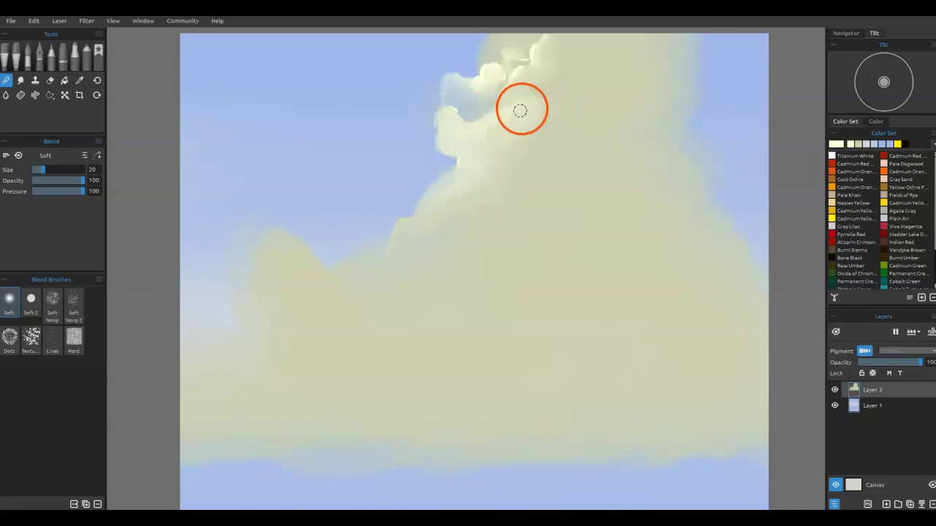
{"action": "left_click_drag", "start_coordinate": [490, 78], "coordinate": [487, 73]}
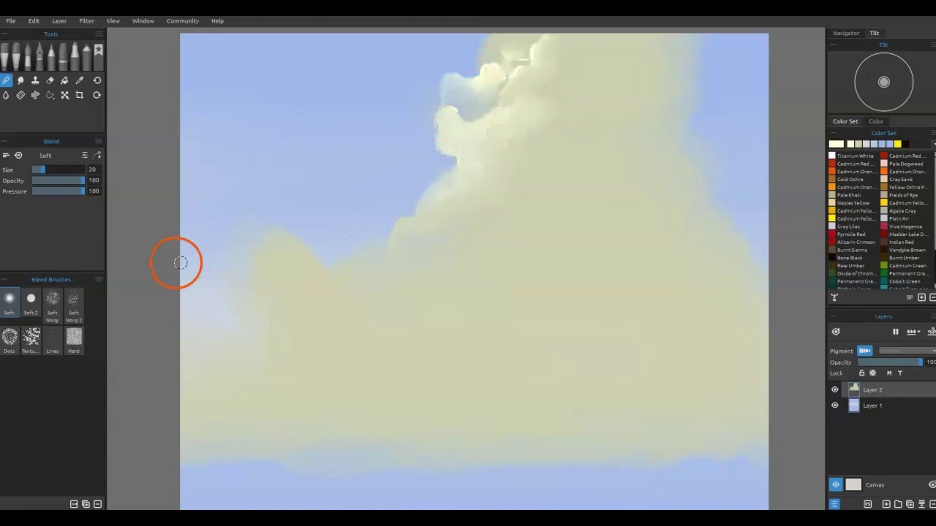
Paint jagged cream highlights diagonally from the tower's lower left edge to the canvas top, using the Old Brush in paint mode.
{"action": "left_click", "coordinate": [12, 60]}
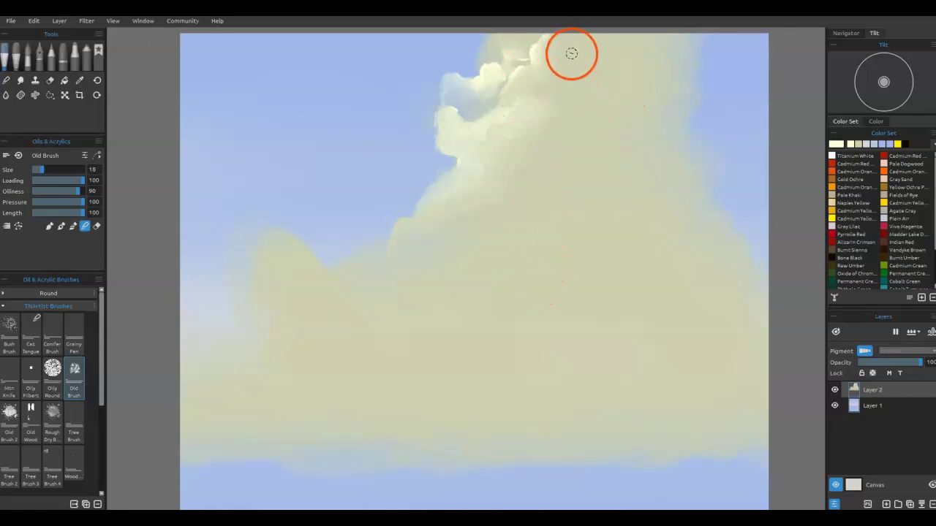
{"action": "left_click", "coordinate": [422, 171]}
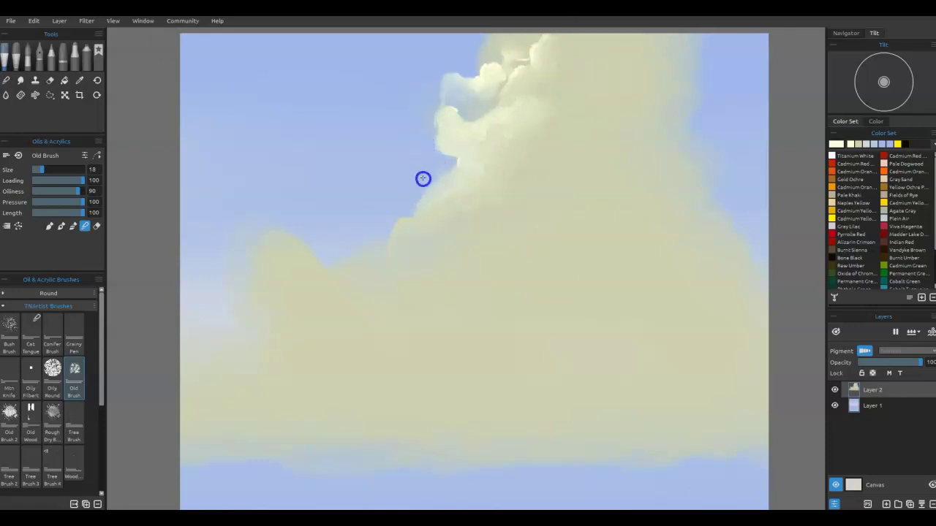
{"action": "key", "text": "b"}
{"action": "left_click", "coordinate": [461, 187]}
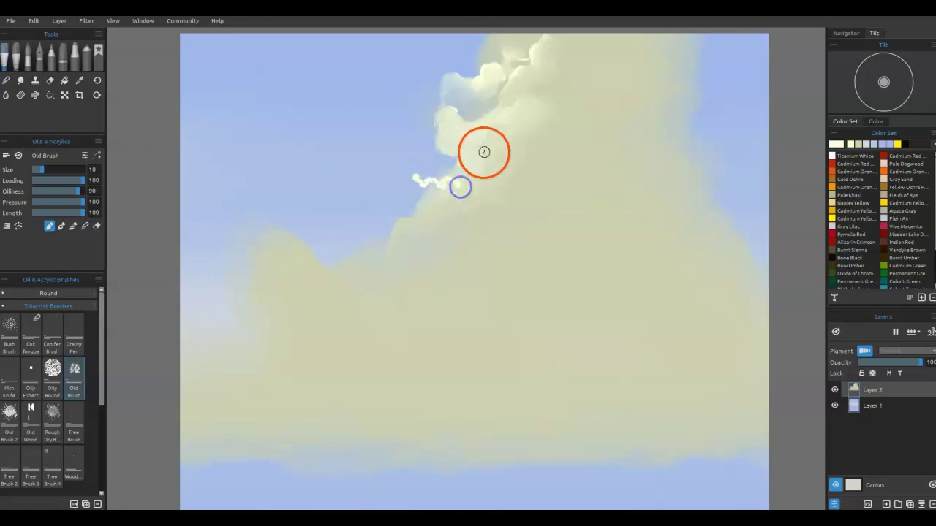
{"action": "mouse_move", "coordinate": [451, 191]}
{"action": "left_mouse_down"}
{"action": "mouse_move", "coordinate": [410, 209]}
{"action": "mouse_move", "coordinate": [374, 260]}
{"action": "mouse_move", "coordinate": [454, 200]}
{"action": "mouse_move", "coordinate": [439, 183]}
{"action": "mouse_move", "coordinate": [459, 178]}
{"action": "mouse_move", "coordinate": [471, 189]}
{"action": "mouse_move", "coordinate": [473, 178]}
{"action": "mouse_move", "coordinate": [491, 178]}
{"action": "mouse_move", "coordinate": [498, 154]}
{"action": "mouse_move", "coordinate": [557, 118]}
{"action": "mouse_move", "coordinate": [545, 104]}
{"action": "mouse_move", "coordinate": [569, 101]}
{"action": "mouse_move", "coordinate": [555, 86]}
{"action": "mouse_move", "coordinate": [558, 71]}
{"action": "mouse_move", "coordinate": [573, 71]}
{"action": "mouse_move", "coordinate": [587, 33]}
{"action": "left_mouse_up"}
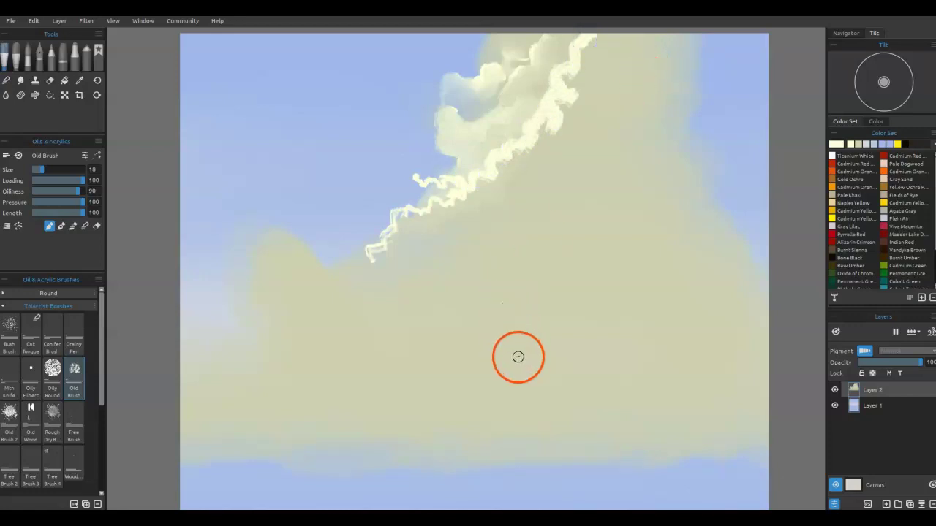
Blend the jagged diagonal highlights into rounded billows with the Soft Blend brush at size 20.
{"action": "mouse_move", "coordinate": [498, 185]}
{"action": "left_mouse_down"}
{"action": "mouse_move", "coordinate": [481, 203]}
{"action": "mouse_move", "coordinate": [477, 181]}
{"action": "mouse_move", "coordinate": [471, 199]}
{"action": "mouse_move", "coordinate": [455, 200]}
{"action": "mouse_move", "coordinate": [493, 197]}
{"action": "left_mouse_up"}
{"action": "key", "text": "b"}
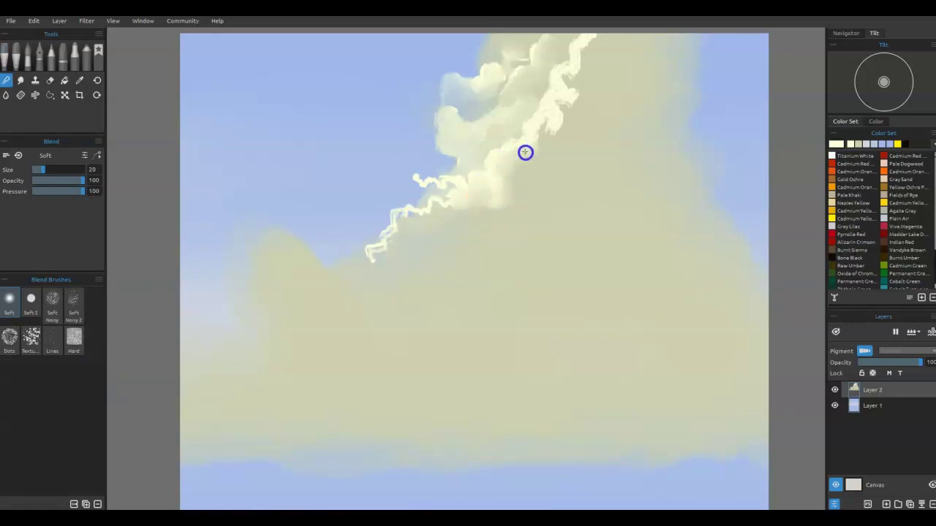
{"action": "mouse_move", "coordinate": [497, 158]}
{"action": "left_mouse_down"}
{"action": "mouse_move", "coordinate": [473, 190]}
{"action": "mouse_move", "coordinate": [422, 188]}
{"action": "mouse_move", "coordinate": [412, 200]}
{"action": "mouse_move", "coordinate": [432, 206]}
{"action": "left_mouse_up"}
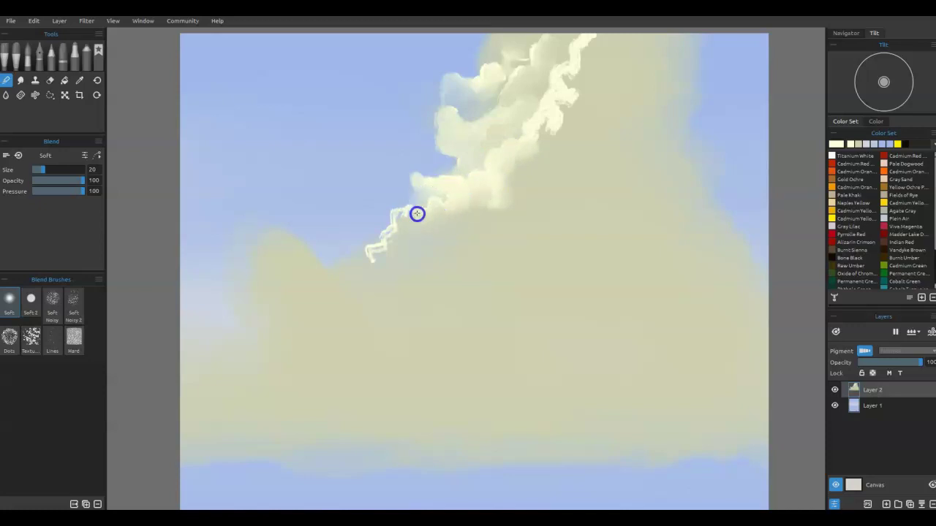
{"action": "left_click_drag", "start_coordinate": [381, 251], "coordinate": [378, 256]}
{"action": "mouse_move", "coordinate": [549, 139]}
{"action": "left_mouse_down"}
{"action": "mouse_move", "coordinate": [548, 118]}
{"action": "mouse_move", "coordinate": [570, 121]}
{"action": "mouse_move", "coordinate": [562, 108]}
{"action": "mouse_move", "coordinate": [602, 41]}
{"action": "left_mouse_up"}
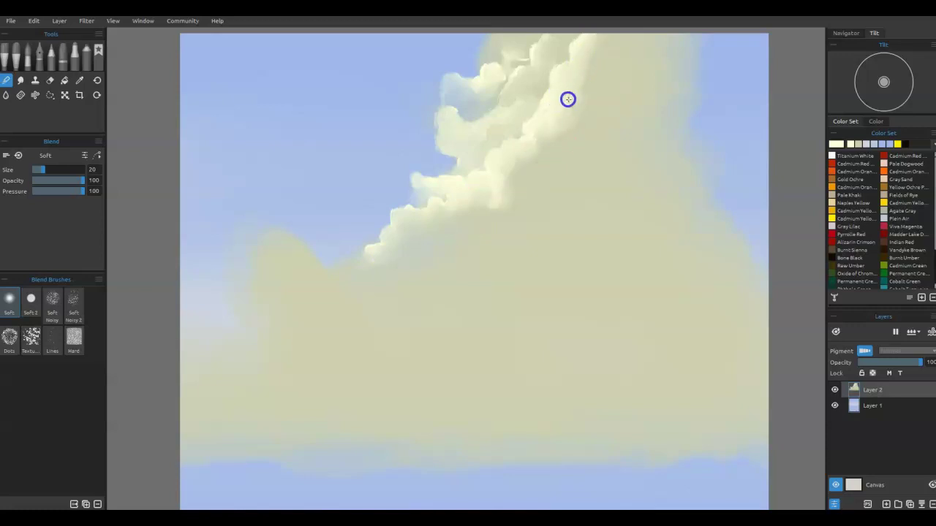
{"action": "mouse_move", "coordinate": [528, 158]}
{"action": "left_mouse_down"}
{"action": "mouse_move", "coordinate": [556, 133]}
{"action": "mouse_move", "coordinate": [582, 143]}
{"action": "left_mouse_up"}
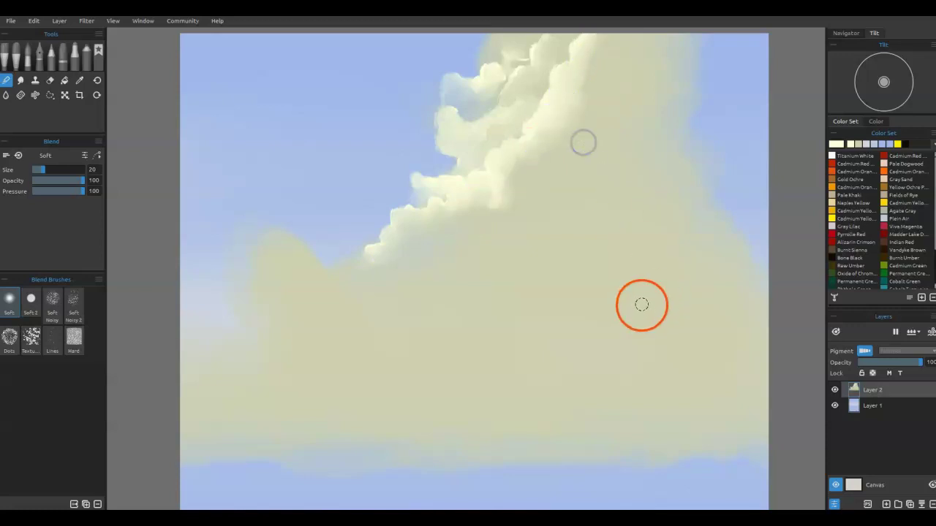
Soften the tower's left outline and the shaded transitions between its billows with the Soft Blend brush.
{"action": "mouse_move", "coordinate": [524, 234]}
{"action": "left_mouse_down"}
{"action": "mouse_move", "coordinate": [513, 211]}
{"action": "mouse_move", "coordinate": [512, 150]}
{"action": "mouse_move", "coordinate": [479, 158]}
{"action": "mouse_move", "coordinate": [460, 198]}
{"action": "left_mouse_up"}
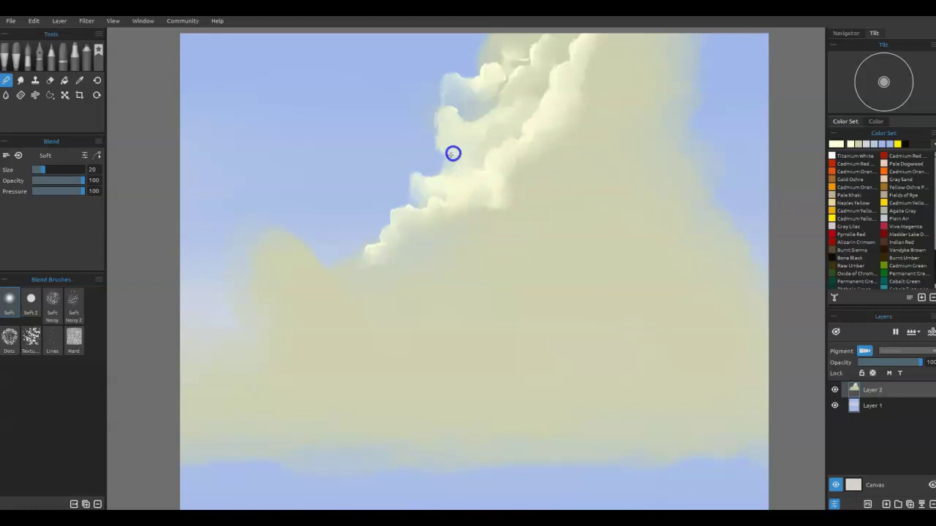
{"action": "mouse_move", "coordinate": [436, 133]}
{"action": "left_mouse_down"}
{"action": "mouse_move", "coordinate": [431, 121]}
{"action": "mouse_move", "coordinate": [444, 131]}
{"action": "mouse_move", "coordinate": [433, 107]}
{"action": "left_mouse_up"}
{"action": "mouse_move", "coordinate": [701, 247]}
{"action": "left_mouse_down"}
{"action": "mouse_move", "coordinate": [675, 229]}
{"action": "mouse_move", "coordinate": [665, 242]}
{"action": "mouse_move", "coordinate": [602, 190]}
{"action": "mouse_move", "coordinate": [520, 83]}
{"action": "mouse_move", "coordinate": [510, 91]}
{"action": "mouse_move", "coordinate": [549, 114]}
{"action": "mouse_move", "coordinate": [513, 62]}
{"action": "mouse_move", "coordinate": [508, 92]}
{"action": "mouse_move", "coordinate": [491, 100]}
{"action": "mouse_move", "coordinate": [509, 100]}
{"action": "mouse_move", "coordinate": [525, 64]}
{"action": "mouse_move", "coordinate": [515, 92]}
{"action": "mouse_move", "coordinate": [497, 94]}
{"action": "mouse_move", "coordinate": [507, 75]}
{"action": "mouse_move", "coordinate": [518, 108]}
{"action": "mouse_move", "coordinate": [508, 89]}
{"action": "mouse_move", "coordinate": [542, 47]}
{"action": "mouse_move", "coordinate": [517, 114]}
{"action": "mouse_move", "coordinate": [492, 120]}
{"action": "mouse_move", "coordinate": [538, 70]}
{"action": "mouse_move", "coordinate": [498, 131]}
{"action": "mouse_move", "coordinate": [580, 49]}
{"action": "mouse_move", "coordinate": [577, 88]}
{"action": "mouse_move", "coordinate": [519, 161]}
{"action": "left_mouse_up"}
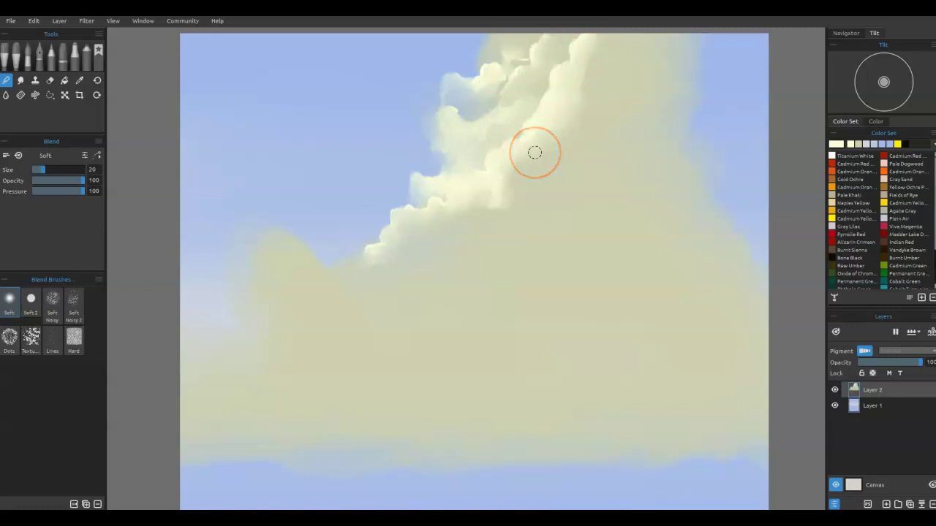
{"action": "left_click", "coordinate": [563, 298]}
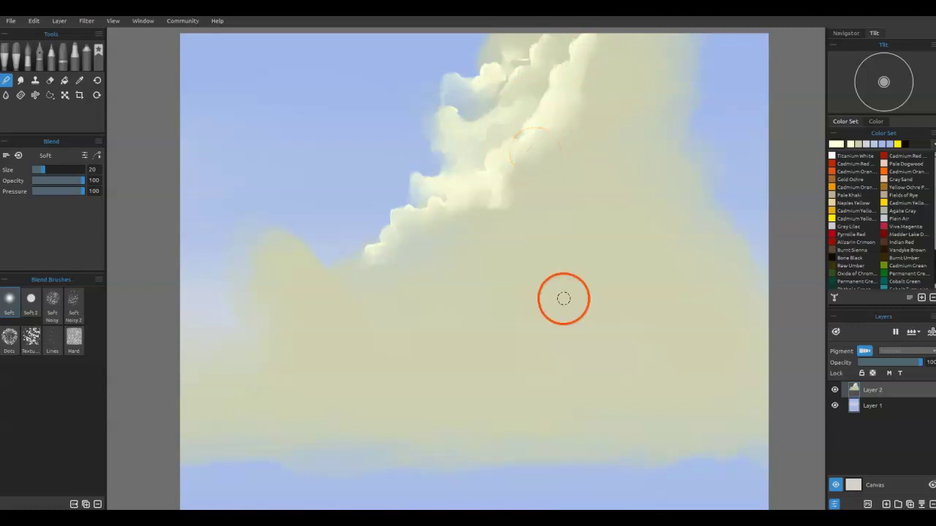
{"action": "mouse_move", "coordinate": [563, 298]}
{"action": "left_mouse_down"}
{"action": "mouse_move", "coordinate": [556, 303]}
{"action": "mouse_move", "coordinate": [608, 256]}
{"action": "mouse_move", "coordinate": [595, 276]}
{"action": "mouse_move", "coordinate": [547, 168]}
{"action": "left_mouse_up"}
Add a bright cream highlight in the gap between the upper billows with the Old Brush and blend it smooth.
{"action": "key", "text": "a"}
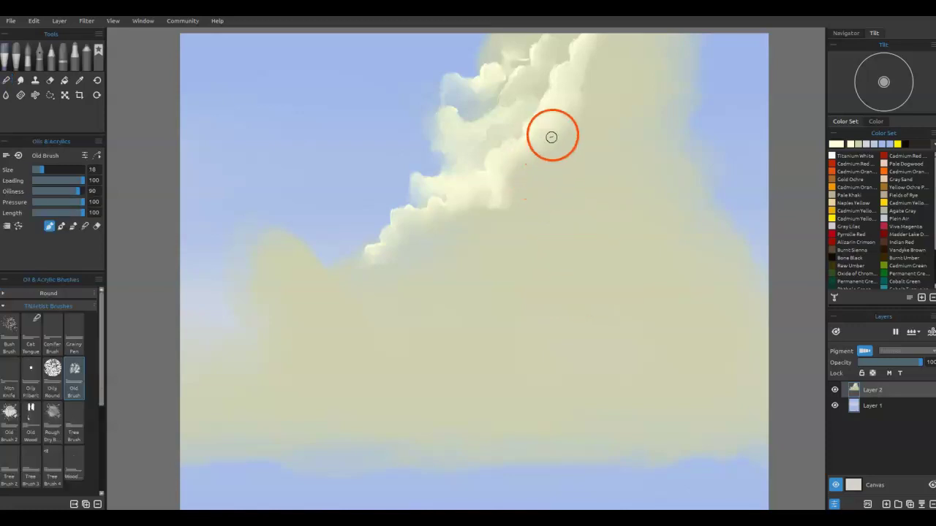
{"action": "left_click_drag", "start_coordinate": [536, 102], "coordinate": [523, 92]}
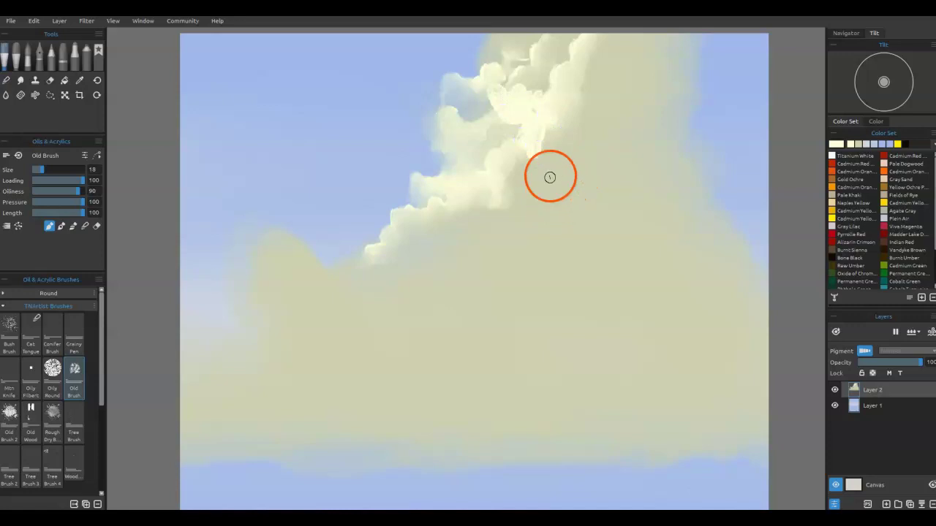
{"action": "key", "text": "b"}
{"action": "left_click_drag", "start_coordinate": [544, 119], "coordinate": [539, 141]}
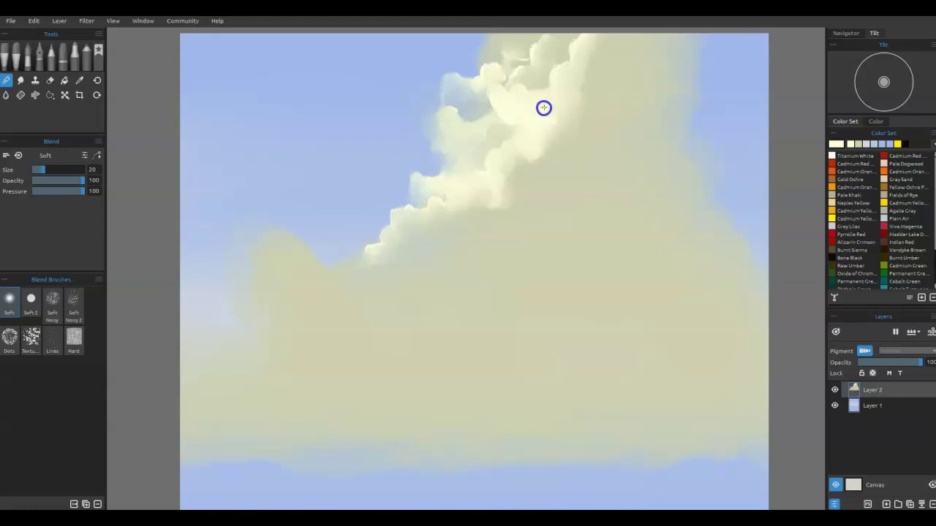
Pick a warmer pale yellow and paint it with the Old Brush along the shaded side of the central billows.
{"action": "key", "text": "b"}
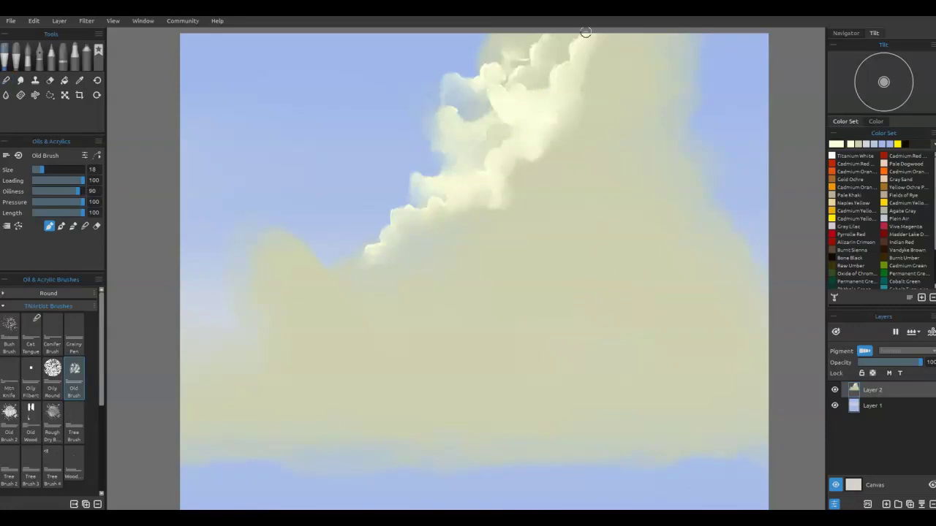
{"action": "key", "text": "i"}
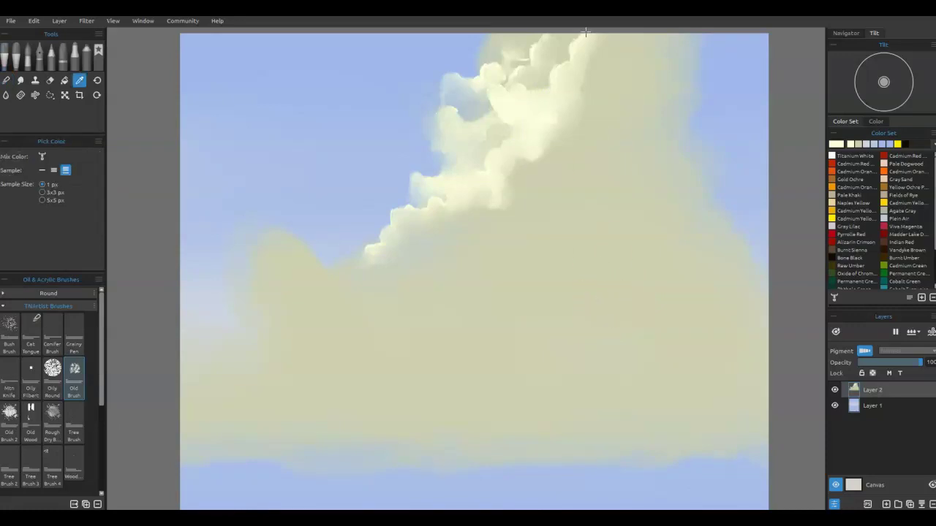
{"action": "key", "text": "b"}
{"action": "left_click", "coordinate": [529, 140]}
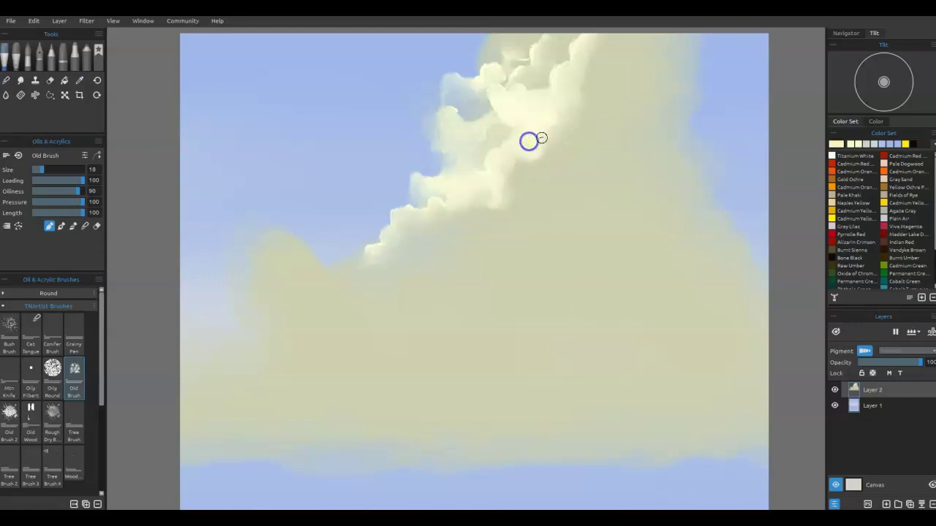
{"action": "mouse_move", "coordinate": [554, 112]}
{"action": "left_mouse_down"}
{"action": "mouse_move", "coordinate": [545, 162]}
{"action": "mouse_move", "coordinate": [535, 172]}
{"action": "mouse_move", "coordinate": [516, 155]}
{"action": "mouse_move", "coordinate": [524, 198]}
{"action": "left_mouse_up"}
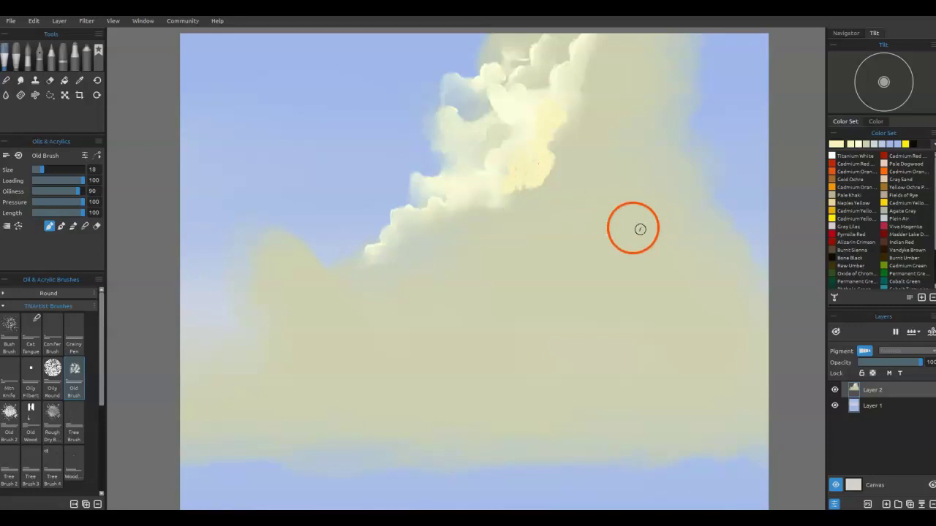
{"action": "double_click", "coordinate": [838, 146]}
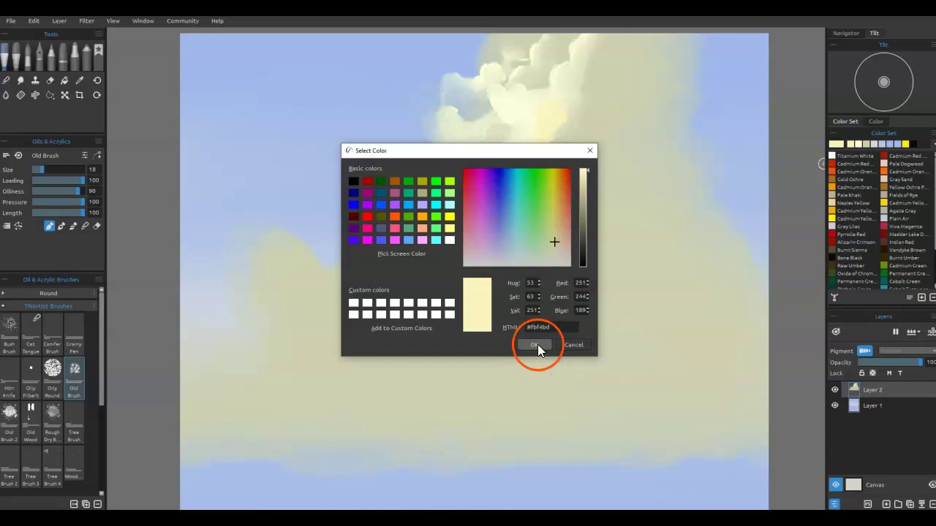
{"action": "left_click", "coordinate": [536, 345]}
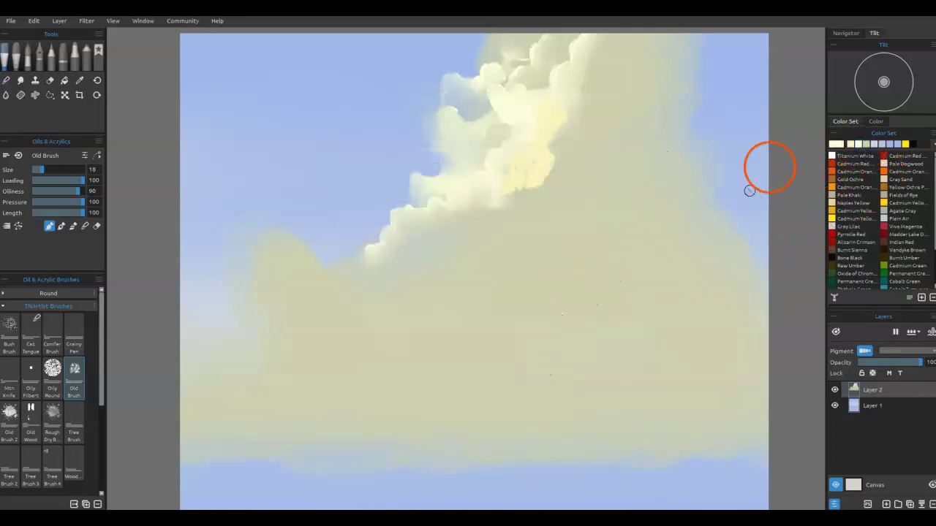
{"action": "double_click", "coordinate": [838, 147]}
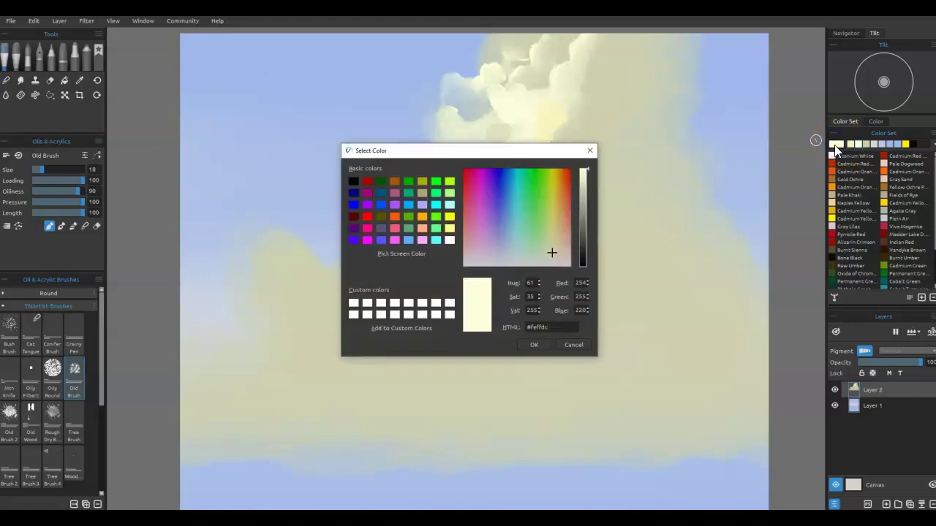
{"action": "left_click", "coordinate": [838, 147]}
{"action": "left_click", "coordinate": [583, 298]}
{"action": "left_click", "coordinate": [571, 345]}
Paint warm pale yellow highlights across the cloud's lower-left billows and right side with the Old Brush, enlarged to size 45.
{"action": "left_click", "coordinate": [852, 144]}
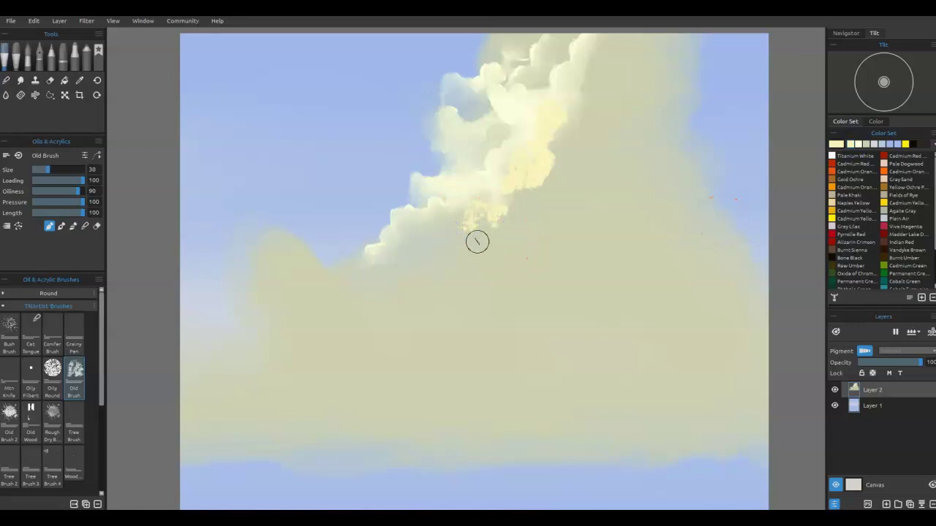
{"action": "mouse_move", "coordinate": [478, 241]}
{"action": "left_mouse_down"}
{"action": "mouse_move", "coordinate": [443, 243]}
{"action": "mouse_move", "coordinate": [435, 262]}
{"action": "mouse_move", "coordinate": [377, 268]}
{"action": "mouse_move", "coordinate": [356, 254]}
{"action": "mouse_move", "coordinate": [349, 232]}
{"action": "mouse_move", "coordinate": [324, 271]}
{"action": "mouse_move", "coordinate": [299, 266]}
{"action": "mouse_move", "coordinate": [276, 241]}
{"action": "mouse_move", "coordinate": [283, 267]}
{"action": "mouse_move", "coordinate": [272, 271]}
{"action": "mouse_move", "coordinate": [274, 281]}
{"action": "mouse_move", "coordinate": [315, 302]}
{"action": "mouse_move", "coordinate": [345, 277]}
{"action": "mouse_move", "coordinate": [397, 284]}
{"action": "mouse_move", "coordinate": [501, 244]}
{"action": "mouse_move", "coordinate": [520, 223]}
{"action": "mouse_move", "coordinate": [487, 232]}
{"action": "mouse_move", "coordinate": [533, 220]}
{"action": "mouse_move", "coordinate": [534, 196]}
{"action": "mouse_move", "coordinate": [560, 231]}
{"action": "mouse_move", "coordinate": [565, 213]}
{"action": "mouse_move", "coordinate": [585, 217]}
{"action": "mouse_move", "coordinate": [598, 191]}
{"action": "mouse_move", "coordinate": [614, 191]}
{"action": "mouse_move", "coordinate": [626, 76]}
{"action": "mouse_move", "coordinate": [605, 83]}
{"action": "mouse_move", "coordinate": [635, 80]}
{"action": "mouse_move", "coordinate": [593, 104]}
{"action": "mouse_move", "coordinate": [585, 81]}
{"action": "mouse_move", "coordinate": [564, 117]}
{"action": "mouse_move", "coordinate": [608, 125]}
{"action": "mouse_move", "coordinate": [591, 197]}
{"action": "left_mouse_up"}
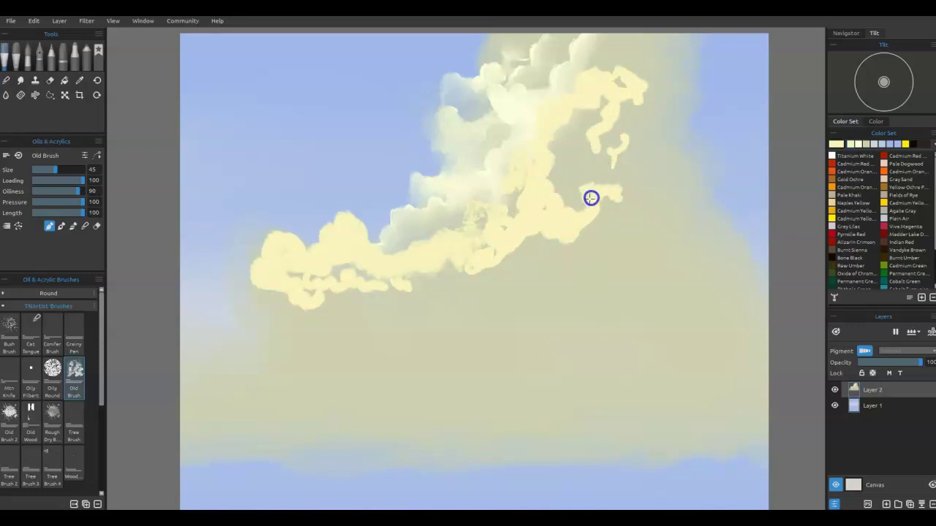
{"action": "mouse_move", "coordinate": [652, 212]}
{"action": "left_mouse_down"}
{"action": "mouse_move", "coordinate": [641, 239]}
{"action": "mouse_move", "coordinate": [666, 239]}
{"action": "mouse_move", "coordinate": [677, 204]}
{"action": "mouse_move", "coordinate": [697, 225]}
{"action": "mouse_move", "coordinate": [680, 198]}
{"action": "mouse_move", "coordinate": [629, 211]}
{"action": "mouse_move", "coordinate": [651, 230]}
{"action": "left_mouse_up"}
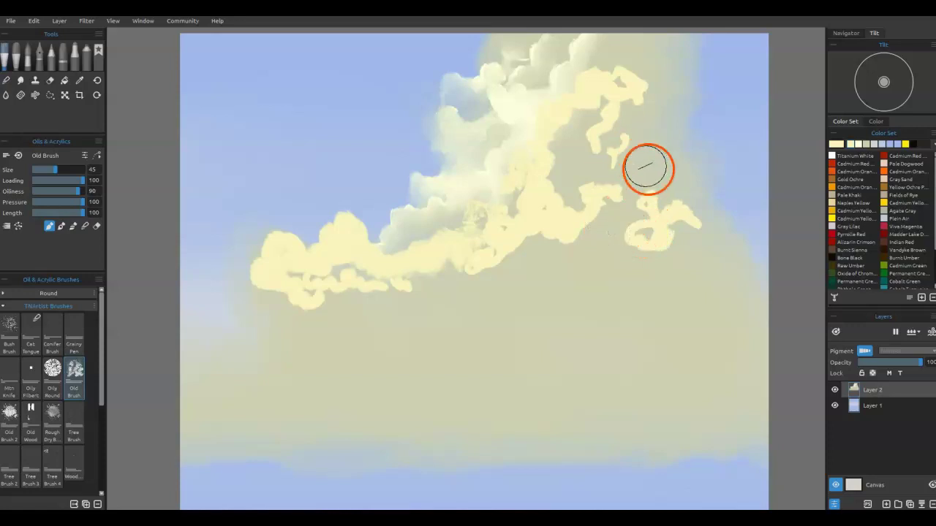
Blend the yellow strokes on the lower-left billows, first with the Soft Blend brush and then with the Old Brush in blend mode.
{"action": "key", "text": "b"}
{"action": "left_click_drag", "start_coordinate": [595, 227], "coordinate": [578, 233]}
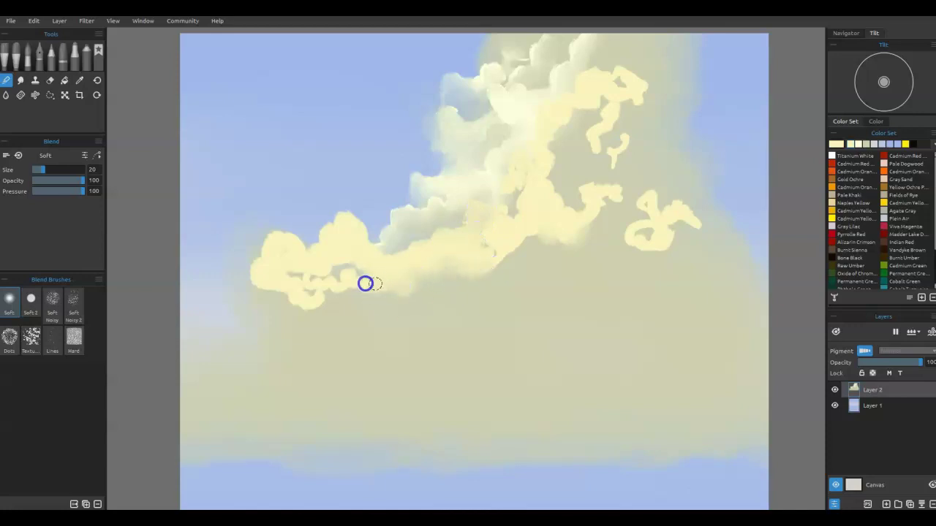
{"action": "key", "text": "b"}
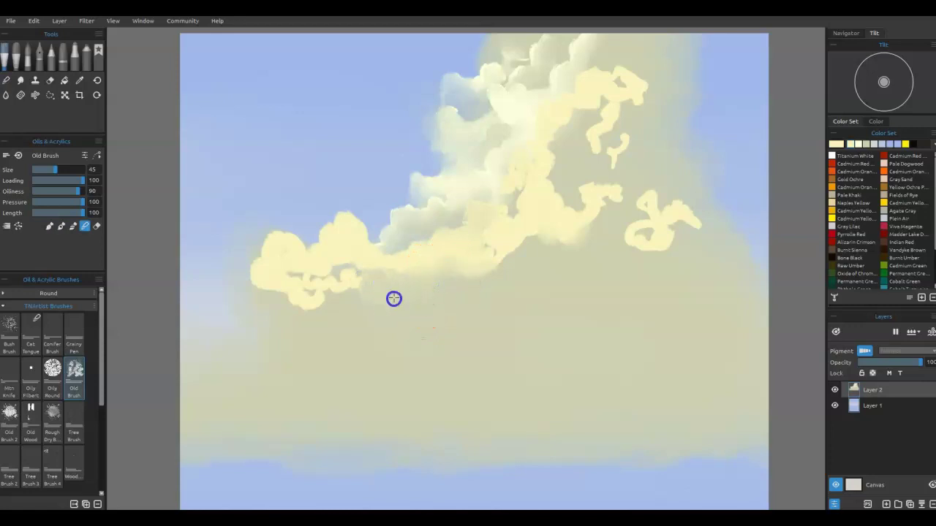
{"action": "left_click_drag", "start_coordinate": [453, 263], "coordinate": [484, 256]}
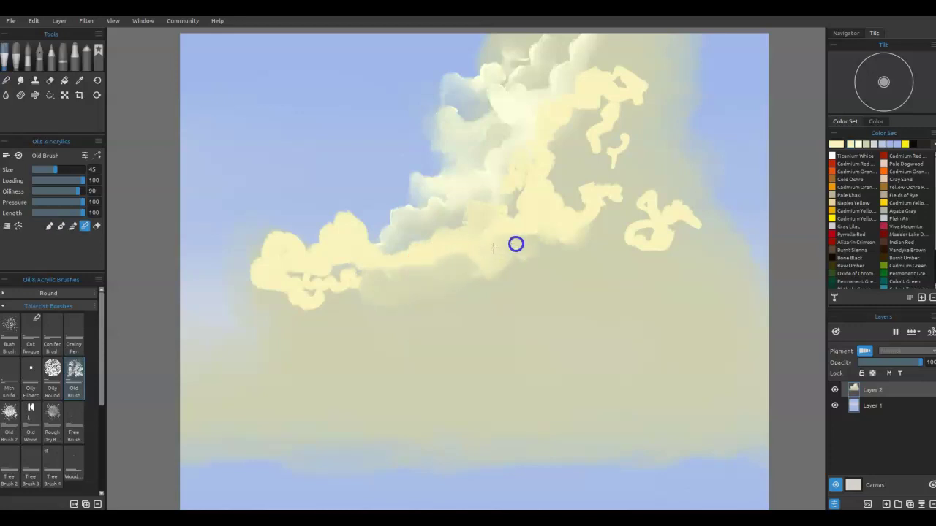
{"action": "mouse_move", "coordinate": [363, 289]}
{"action": "left_mouse_down"}
{"action": "mouse_move", "coordinate": [340, 253]}
{"action": "mouse_move", "coordinate": [347, 286]}
{"action": "mouse_move", "coordinate": [330, 266]}
{"action": "mouse_move", "coordinate": [320, 297]}
{"action": "mouse_move", "coordinate": [305, 283]}
{"action": "mouse_move", "coordinate": [291, 296]}
{"action": "mouse_move", "coordinate": [322, 315]}
{"action": "left_mouse_up"}
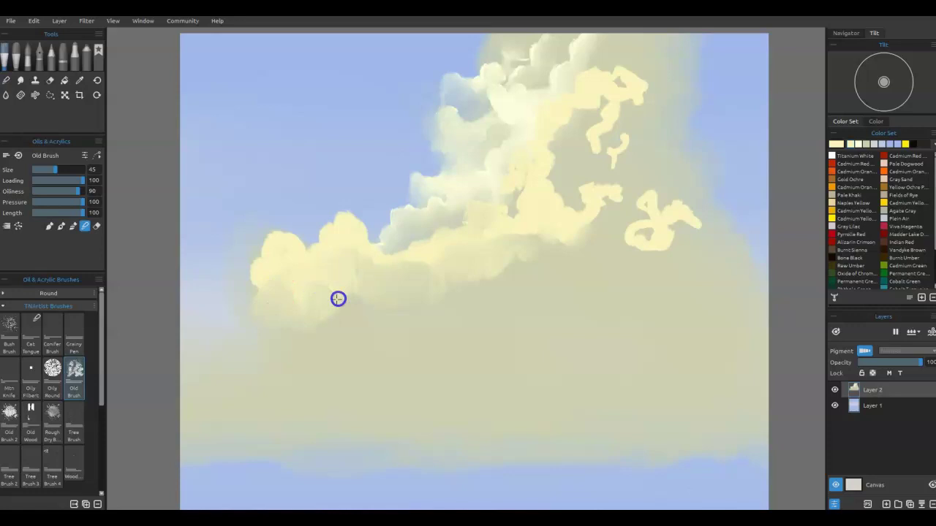
Blend the yellow strokes on the cloud's right side and underside into soft, rounded billows with the Old Brush at size 45.
{"action": "mouse_move", "coordinate": [527, 235]}
{"action": "left_mouse_down"}
{"action": "mouse_move", "coordinate": [591, 233]}
{"action": "mouse_move", "coordinate": [609, 194]}
{"action": "mouse_move", "coordinate": [613, 211]}
{"action": "mouse_move", "coordinate": [676, 197]}
{"action": "mouse_move", "coordinate": [699, 220]}
{"action": "mouse_move", "coordinate": [666, 223]}
{"action": "mouse_move", "coordinate": [649, 252]}
{"action": "mouse_move", "coordinate": [617, 241]}
{"action": "mouse_move", "coordinate": [647, 236]}
{"action": "mouse_move", "coordinate": [661, 212]}
{"action": "left_mouse_up"}
{"action": "left_click_drag", "start_coordinate": [600, 240], "coordinate": [611, 227]}
{"action": "left_click_drag", "start_coordinate": [546, 229], "coordinate": [527, 239]}
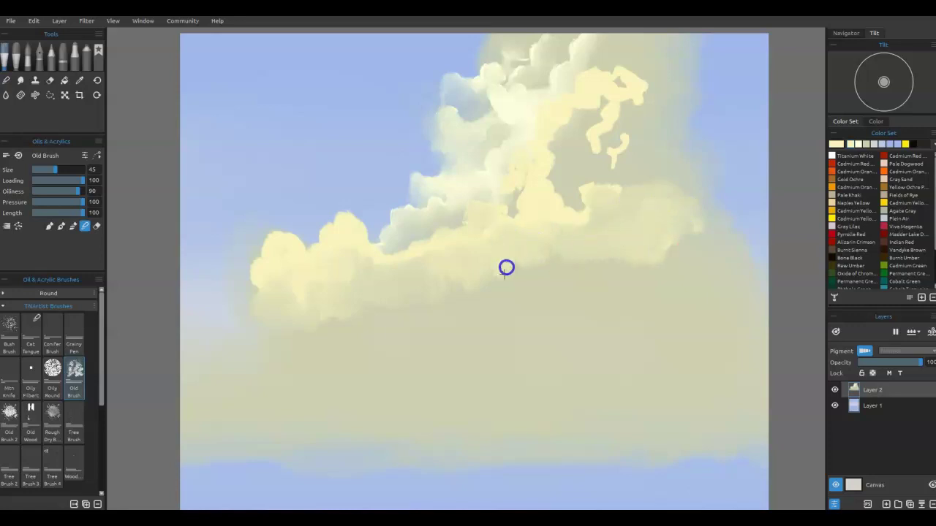
{"action": "mouse_move", "coordinate": [457, 281]}
{"action": "left_mouse_down"}
{"action": "mouse_move", "coordinate": [399, 283]}
{"action": "mouse_move", "coordinate": [409, 302]}
{"action": "mouse_move", "coordinate": [376, 299]}
{"action": "mouse_move", "coordinate": [449, 305]}
{"action": "mouse_move", "coordinate": [500, 274]}
{"action": "mouse_move", "coordinate": [551, 260]}
{"action": "mouse_move", "coordinate": [577, 204]}
{"action": "mouse_move", "coordinate": [623, 155]}
{"action": "mouse_move", "coordinate": [609, 132]}
{"action": "mouse_move", "coordinate": [629, 89]}
{"action": "mouse_move", "coordinate": [615, 76]}
{"action": "mouse_move", "coordinate": [640, 88]}
{"action": "mouse_move", "coordinate": [646, 108]}
{"action": "mouse_move", "coordinate": [625, 121]}
{"action": "mouse_move", "coordinate": [585, 110]}
{"action": "mouse_move", "coordinate": [567, 125]}
{"action": "mouse_move", "coordinate": [571, 147]}
{"action": "mouse_move", "coordinate": [609, 155]}
{"action": "left_mouse_up"}
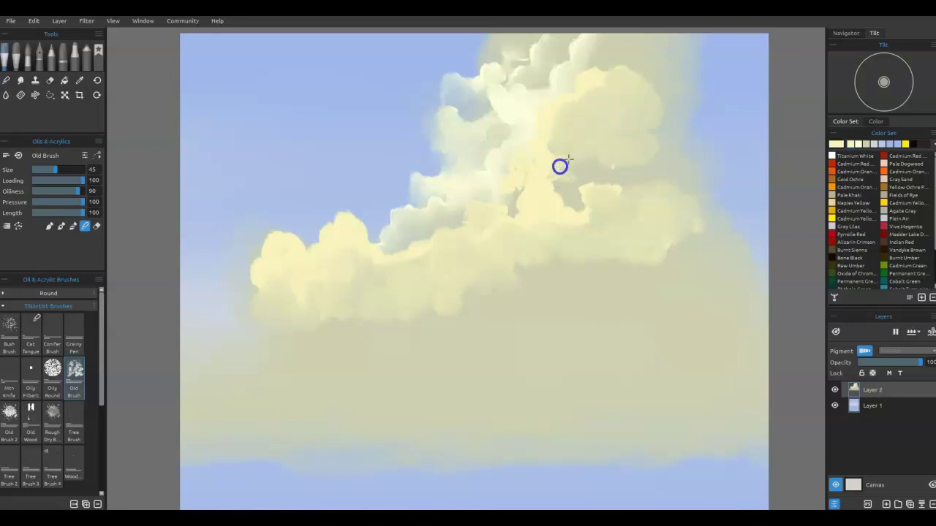
Smear the warm yellow through the central and upper billows to merge them with the cloud's shaded areas.
{"action": "mouse_move", "coordinate": [585, 132]}
{"action": "left_mouse_down"}
{"action": "mouse_move", "coordinate": [552, 186]}
{"action": "mouse_move", "coordinate": [573, 171]}
{"action": "left_mouse_up"}
{"action": "mouse_move", "coordinate": [593, 128]}
{"action": "left_mouse_down"}
{"action": "mouse_move", "coordinate": [614, 167]}
{"action": "mouse_move", "coordinate": [599, 211]}
{"action": "left_mouse_up"}
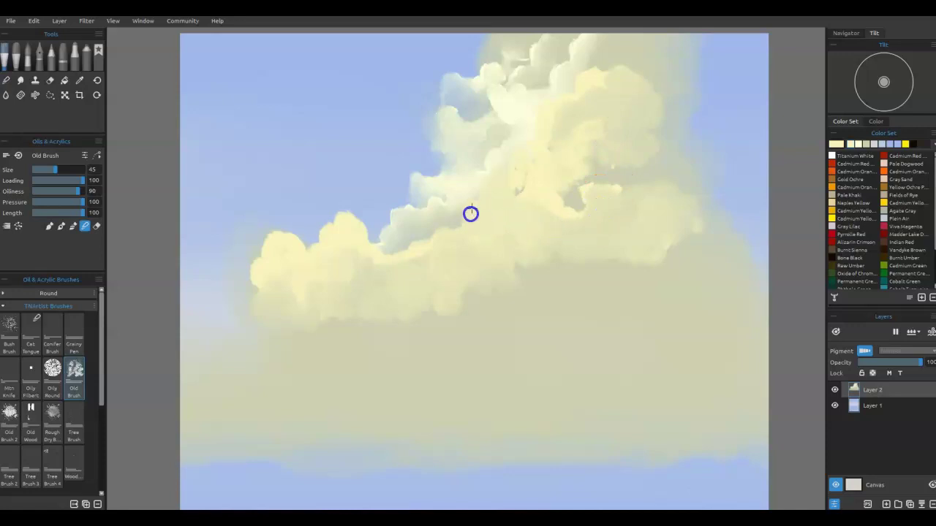
{"action": "left_click_drag", "start_coordinate": [588, 254], "coordinate": [638, 250]}
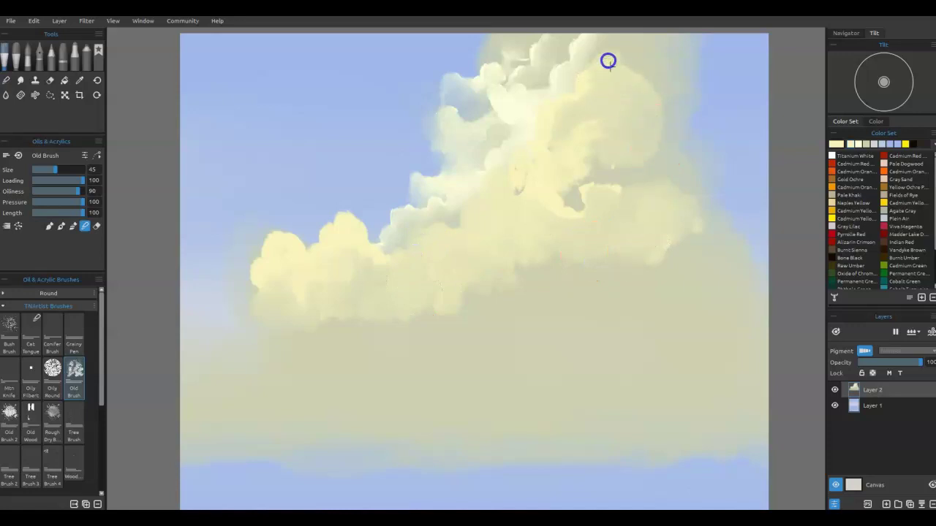
{"action": "mouse_move", "coordinate": [520, 105]}
{"action": "left_mouse_down"}
{"action": "mouse_move", "coordinate": [510, 79]}
{"action": "mouse_move", "coordinate": [511, 114]}
{"action": "left_mouse_up"}
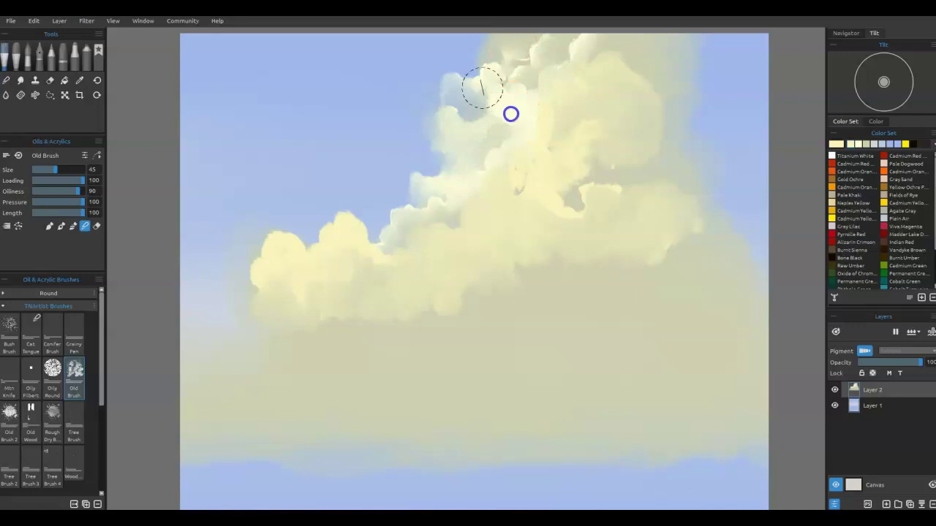
Pull thin wisps of cloud from the tower's left edge out into the blue sky with the blending Old Brush.
{"action": "mouse_move", "coordinate": [455, 132]}
{"action": "left_mouse_down"}
{"action": "mouse_move", "coordinate": [431, 126]}
{"action": "mouse_move", "coordinate": [447, 137]}
{"action": "mouse_move", "coordinate": [444, 114]}
{"action": "mouse_move", "coordinate": [423, 123]}
{"action": "mouse_move", "coordinate": [430, 114]}
{"action": "mouse_move", "coordinate": [411, 98]}
{"action": "mouse_move", "coordinate": [418, 113]}
{"action": "mouse_move", "coordinate": [387, 94]}
{"action": "left_mouse_up"}
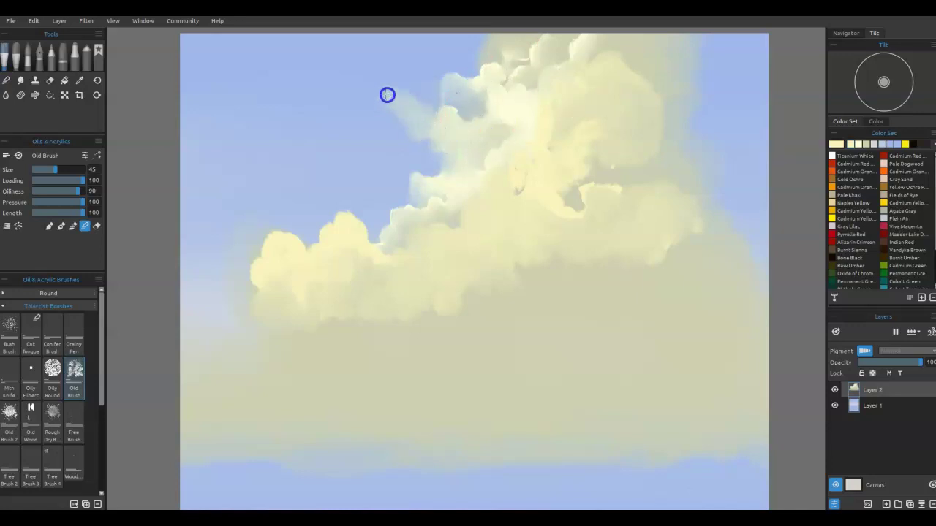
{"action": "mouse_move", "coordinate": [396, 129]}
{"action": "left_mouse_down"}
{"action": "mouse_move", "coordinate": [371, 146]}
{"action": "mouse_move", "coordinate": [434, 136]}
{"action": "mouse_move", "coordinate": [316, 146]}
{"action": "mouse_move", "coordinate": [404, 145]}
{"action": "mouse_move", "coordinate": [374, 143]}
{"action": "mouse_move", "coordinate": [392, 130]}
{"action": "mouse_move", "coordinate": [390, 128]}
{"action": "left_mouse_up"}
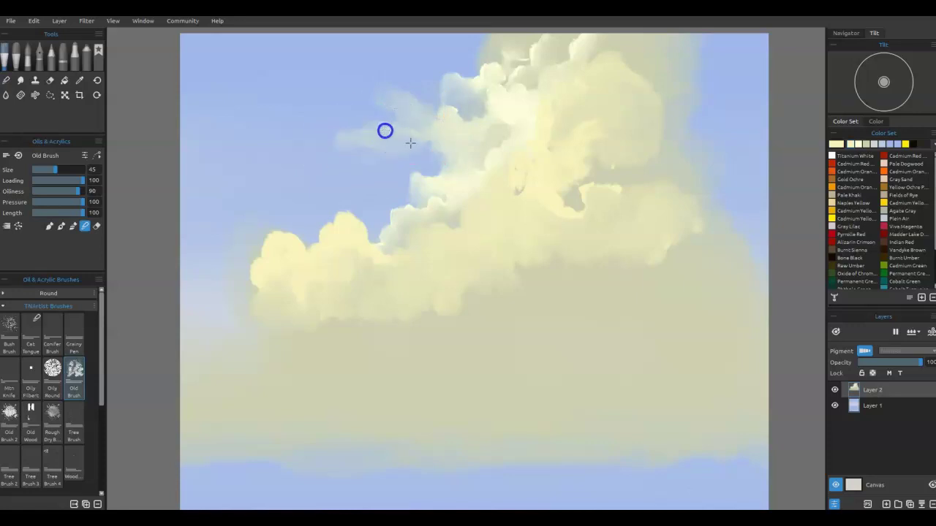
{"action": "mouse_move", "coordinate": [454, 141]}
{"action": "left_mouse_down"}
{"action": "mouse_move", "coordinate": [435, 154]}
{"action": "mouse_move", "coordinate": [383, 161]}
{"action": "mouse_move", "coordinate": [449, 178]}
{"action": "mouse_move", "coordinate": [417, 185]}
{"action": "mouse_move", "coordinate": [426, 192]}
{"action": "mouse_move", "coordinate": [373, 197]}
{"action": "mouse_move", "coordinate": [406, 188]}
{"action": "mouse_move", "coordinate": [352, 188]}
{"action": "left_mouse_up"}
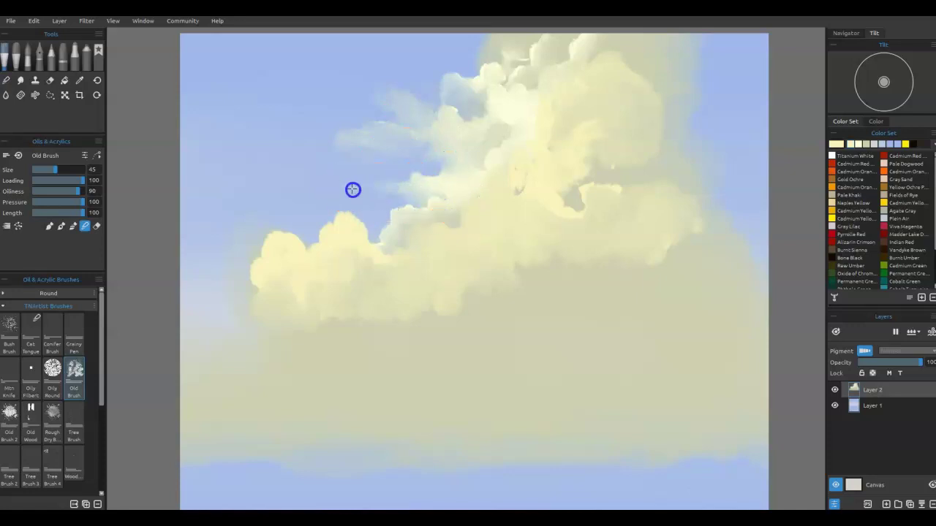
{"action": "left_click_drag", "start_coordinate": [497, 143], "coordinate": [372, 156]}
{"action": "left_click_drag", "start_coordinate": [462, 174], "coordinate": [463, 174]}
Smooth the remaining hard marks in the central billows and soften the tops of the lower-left billows.
{"action": "left_click", "coordinate": [607, 246]}
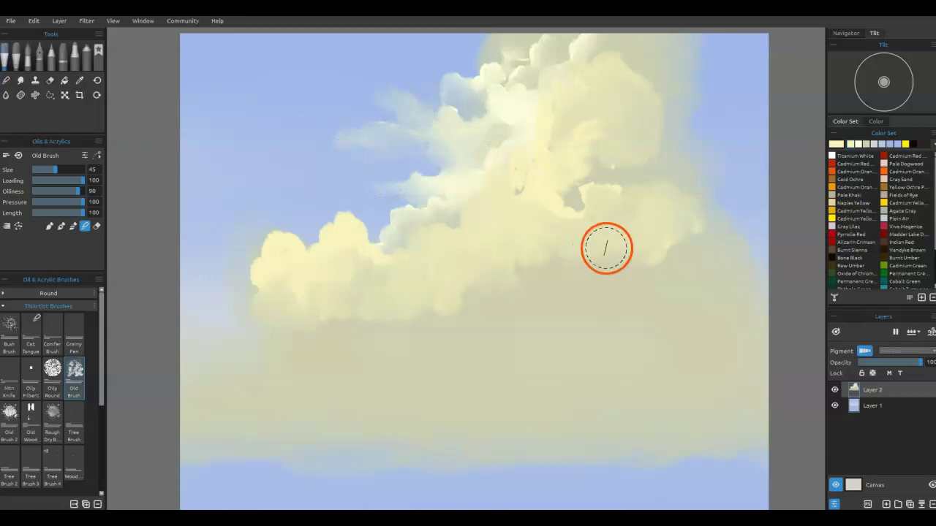
{"action": "left_click", "coordinate": [593, 210]}
{"action": "left_click", "coordinate": [654, 188]}
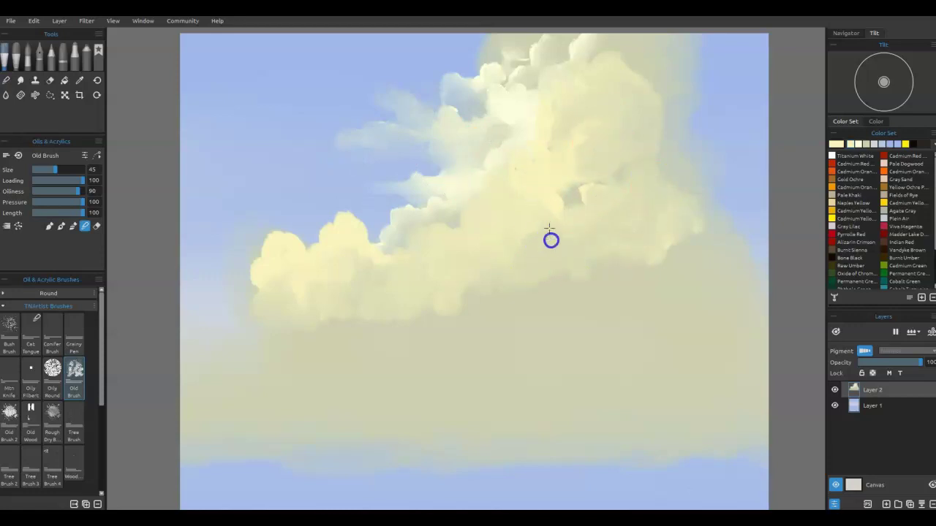
{"action": "left_click", "coordinate": [356, 257]}
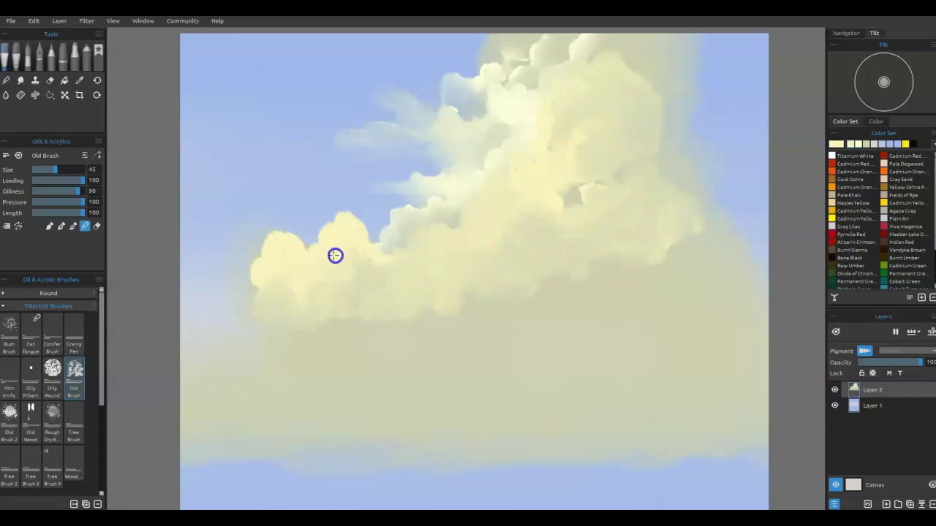
Drag wisps from the lower-left billows into the sky and soften the underside of the highlighted cloud.
{"action": "mouse_move", "coordinate": [280, 207]}
{"action": "left_mouse_down"}
{"action": "mouse_move", "coordinate": [255, 175]}
{"action": "mouse_move", "coordinate": [281, 215]}
{"action": "mouse_move", "coordinate": [283, 198]}
{"action": "mouse_move", "coordinate": [226, 181]}
{"action": "mouse_move", "coordinate": [246, 170]}
{"action": "mouse_move", "coordinate": [303, 189]}
{"action": "mouse_move", "coordinate": [280, 203]}
{"action": "mouse_move", "coordinate": [288, 237]}
{"action": "mouse_move", "coordinate": [251, 240]}
{"action": "mouse_move", "coordinate": [254, 210]}
{"action": "mouse_move", "coordinate": [260, 239]}
{"action": "mouse_move", "coordinate": [238, 248]}
{"action": "mouse_move", "coordinate": [276, 253]}
{"action": "mouse_move", "coordinate": [200, 267]}
{"action": "mouse_move", "coordinate": [258, 257]}
{"action": "mouse_move", "coordinate": [255, 265]}
{"action": "mouse_move", "coordinate": [270, 249]}
{"action": "mouse_move", "coordinate": [278, 267]}
{"action": "mouse_move", "coordinate": [241, 272]}
{"action": "mouse_move", "coordinate": [268, 284]}
{"action": "mouse_move", "coordinate": [193, 302]}
{"action": "mouse_move", "coordinate": [245, 259]}
{"action": "mouse_move", "coordinate": [163, 294]}
{"action": "left_mouse_up"}
{"action": "left_click_drag", "start_coordinate": [227, 285], "coordinate": [323, 299]}
{"action": "left_click", "coordinate": [398, 280]}
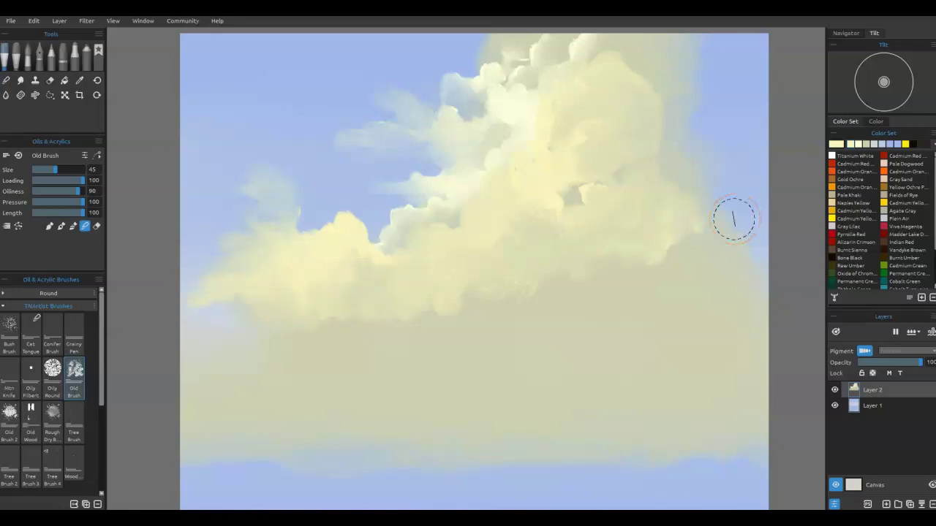
{"action": "mouse_move", "coordinate": [447, 311]}
{"action": "left_mouse_down"}
{"action": "mouse_move", "coordinate": [483, 290]}
{"action": "mouse_move", "coordinate": [467, 299]}
{"action": "mouse_move", "coordinate": [516, 291]}
{"action": "mouse_move", "coordinate": [435, 320]}
{"action": "left_mouse_up"}
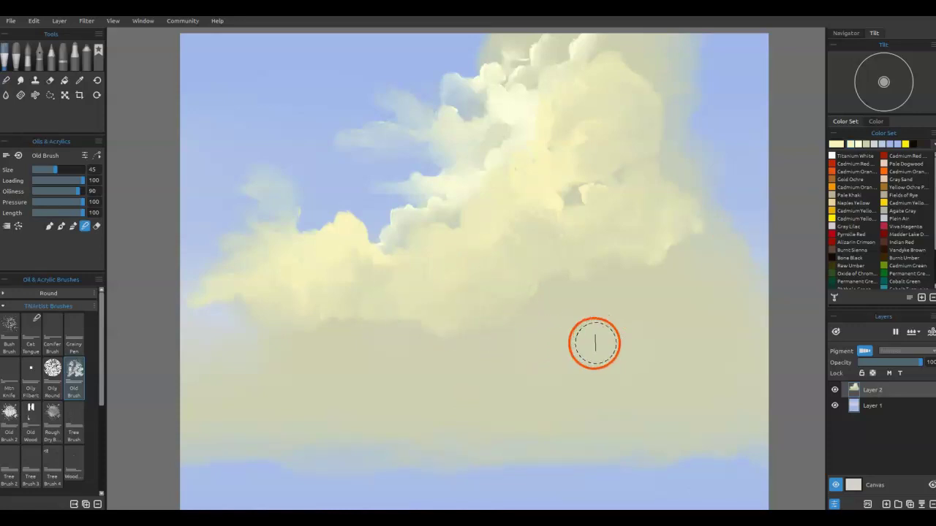
Change the sampled cloud beige to blue-grey #bbc3d0 and paint a shadow line beneath the highlighted billows with the Old Brush.
{"action": "key", "text": "alt"}
{"action": "left_click", "coordinate": [579, 320], "text": "alt"}
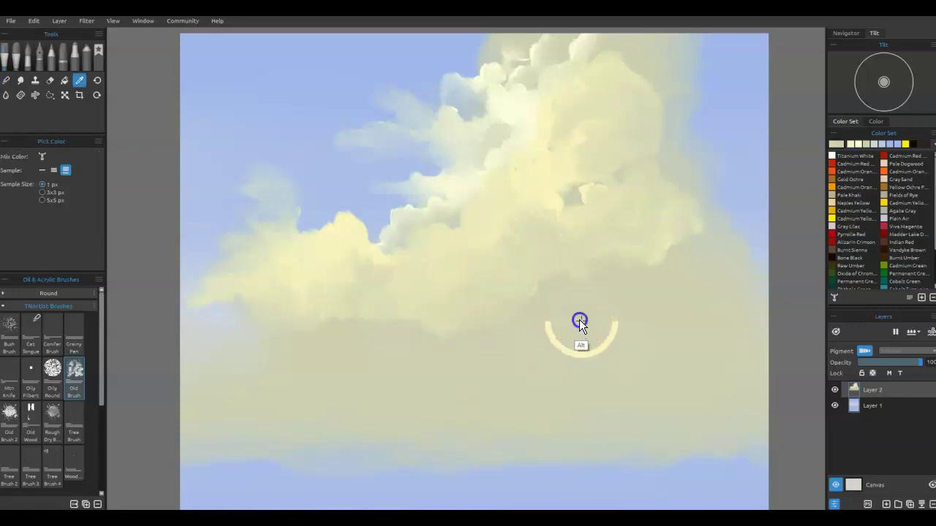
{"action": "left_click", "coordinate": [831, 146]}
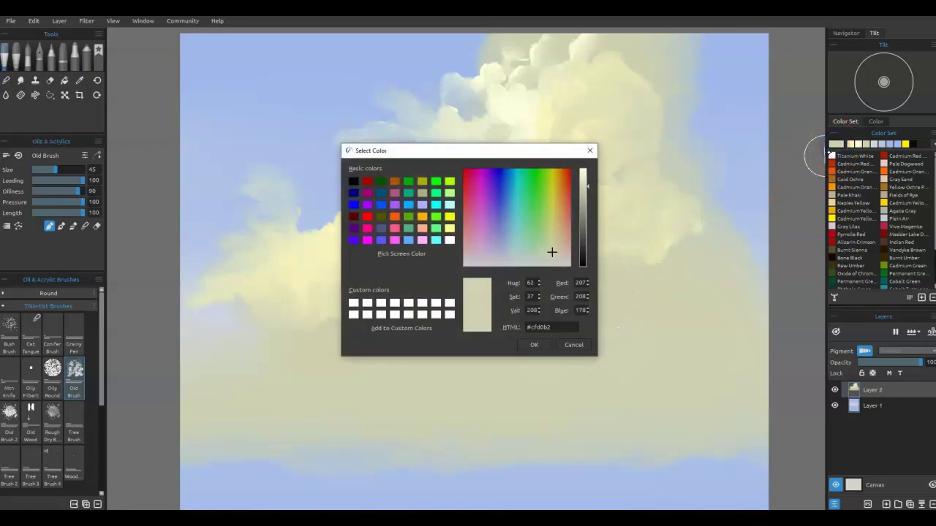
{"action": "left_click", "coordinate": [503, 257]}
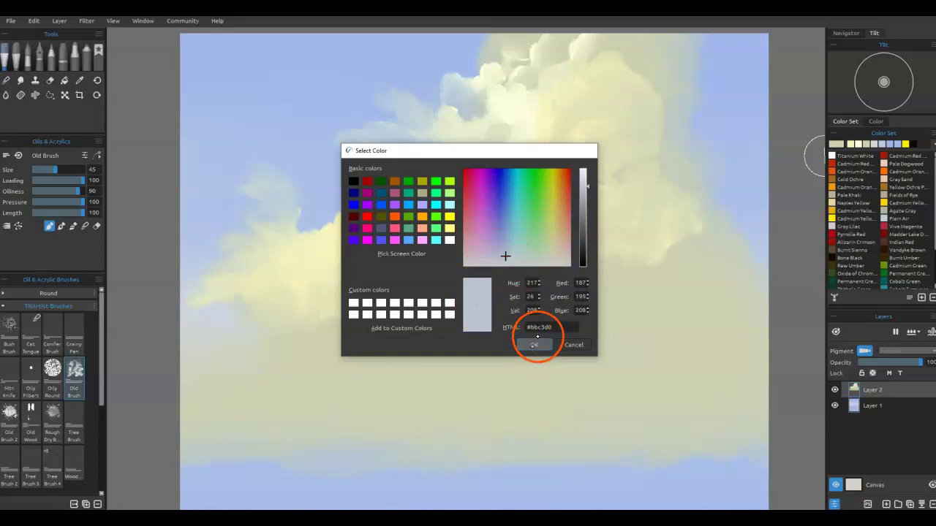
{"action": "left_click", "coordinate": [535, 343]}
{"action": "left_click_drag", "start_coordinate": [552, 324], "coordinate": [553, 341]}
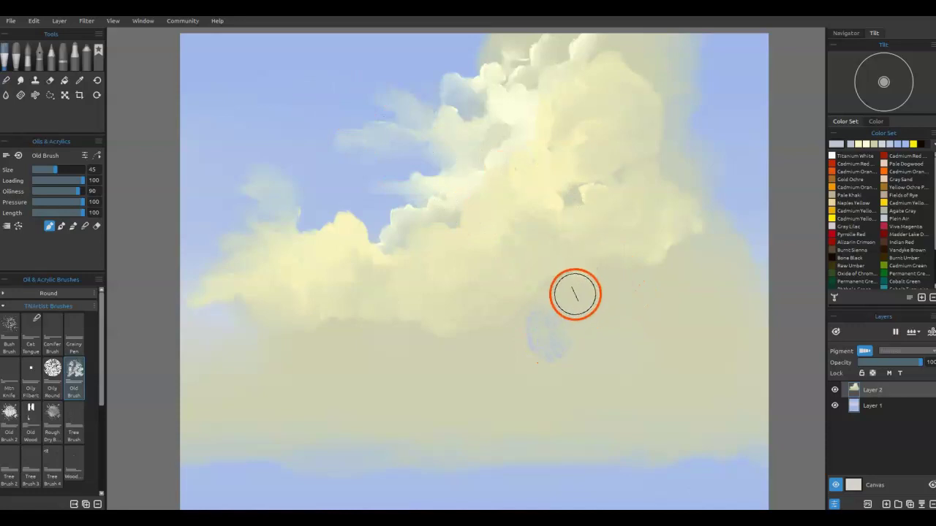
{"action": "mouse_move", "coordinate": [588, 285]}
{"action": "left_mouse_down"}
{"action": "mouse_move", "coordinate": [624, 306]}
{"action": "mouse_move", "coordinate": [561, 313]}
{"action": "left_mouse_up"}
{"action": "mouse_move", "coordinate": [481, 306]}
{"action": "left_mouse_down"}
{"action": "mouse_move", "coordinate": [491, 336]}
{"action": "mouse_move", "coordinate": [413, 334]}
{"action": "left_mouse_up"}
{"action": "mouse_move", "coordinate": [356, 351]}
{"action": "left_mouse_down"}
{"action": "mouse_move", "coordinate": [288, 322]}
{"action": "mouse_move", "coordinate": [305, 345]}
{"action": "mouse_move", "coordinate": [469, 343]}
{"action": "mouse_move", "coordinate": [613, 319]}
{"action": "mouse_move", "coordinate": [649, 294]}
{"action": "mouse_move", "coordinate": [679, 300]}
{"action": "mouse_move", "coordinate": [703, 278]}
{"action": "left_mouse_up"}
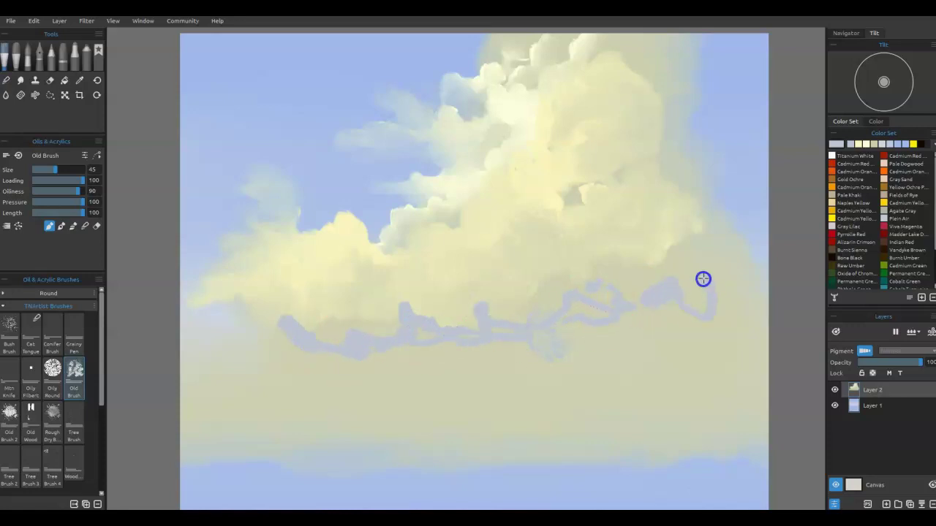
Paint more blue-grey shadow strokes down the cloud's right side and in bands across its lower body.
{"action": "mouse_move", "coordinate": [674, 244]}
{"action": "left_mouse_down"}
{"action": "mouse_move", "coordinate": [656, 223]}
{"action": "mouse_move", "coordinate": [662, 196]}
{"action": "left_mouse_up"}
{"action": "mouse_move", "coordinate": [663, 110]}
{"action": "left_mouse_down"}
{"action": "mouse_move", "coordinate": [628, 98]}
{"action": "mouse_move", "coordinate": [628, 119]}
{"action": "mouse_move", "coordinate": [598, 130]}
{"action": "mouse_move", "coordinate": [670, 83]}
{"action": "mouse_move", "coordinate": [668, 61]}
{"action": "left_mouse_up"}
{"action": "mouse_move", "coordinate": [657, 291]}
{"action": "left_mouse_down"}
{"action": "mouse_move", "coordinate": [620, 314]}
{"action": "mouse_move", "coordinate": [627, 330]}
{"action": "left_mouse_up"}
{"action": "mouse_move", "coordinate": [734, 353]}
{"action": "left_mouse_down"}
{"action": "mouse_move", "coordinate": [651, 364]}
{"action": "mouse_move", "coordinate": [660, 304]}
{"action": "left_mouse_up"}
{"action": "mouse_move", "coordinate": [472, 341]}
{"action": "left_mouse_down"}
{"action": "mouse_move", "coordinate": [435, 334]}
{"action": "mouse_move", "coordinate": [662, 344]}
{"action": "left_mouse_up"}
{"action": "left_click_drag", "start_coordinate": [281, 319], "coordinate": [324, 377]}
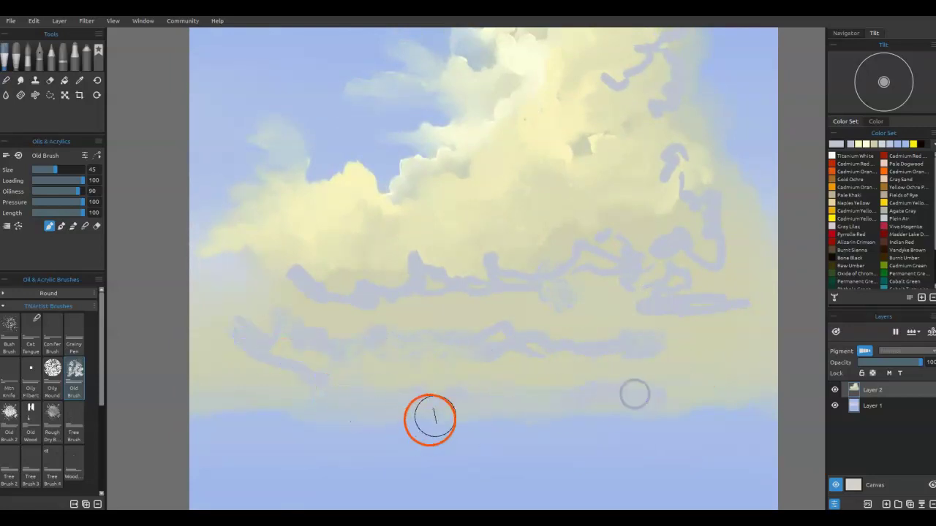
Sample a pale yellow from the billows and paint wavy highlights across the lower-left and lower-middle of the cloud base.
{"action": "left_click", "coordinate": [498, 173], "text": "alt"}
{"action": "mouse_move", "coordinate": [322, 332]}
{"action": "left_mouse_down"}
{"action": "mouse_move", "coordinate": [291, 296]}
{"action": "mouse_move", "coordinate": [334, 339]}
{"action": "mouse_move", "coordinate": [242, 301]}
{"action": "mouse_move", "coordinate": [249, 343]}
{"action": "mouse_move", "coordinate": [218, 330]}
{"action": "mouse_move", "coordinate": [361, 376]}
{"action": "left_mouse_up"}
{"action": "mouse_move", "coordinate": [267, 395]}
{"action": "left_mouse_down"}
{"action": "mouse_move", "coordinate": [183, 373]}
{"action": "mouse_move", "coordinate": [261, 392]}
{"action": "left_mouse_up"}
{"action": "mouse_move", "coordinate": [382, 326]}
{"action": "left_mouse_down"}
{"action": "mouse_move", "coordinate": [458, 311]}
{"action": "mouse_move", "coordinate": [535, 330]}
{"action": "left_mouse_up"}
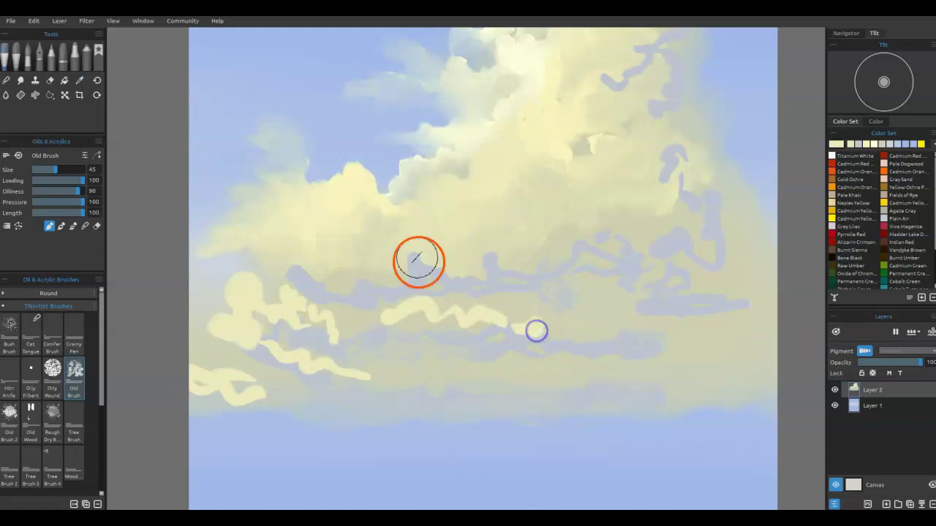
Add pale yellow highlights above the shadow line in the middle and right, and along the lower-right base.
{"action": "mouse_move", "coordinate": [507, 236]}
{"action": "left_mouse_down"}
{"action": "mouse_move", "coordinate": [559, 261]}
{"action": "mouse_move", "coordinate": [552, 233]}
{"action": "mouse_move", "coordinate": [620, 237]}
{"action": "left_mouse_up"}
{"action": "left_click_drag", "start_coordinate": [645, 215], "coordinate": [677, 229]}
{"action": "mouse_move", "coordinate": [583, 319]}
{"action": "left_mouse_down"}
{"action": "mouse_move", "coordinate": [593, 301]}
{"action": "mouse_move", "coordinate": [655, 334]}
{"action": "mouse_move", "coordinate": [719, 308]}
{"action": "left_mouse_up"}
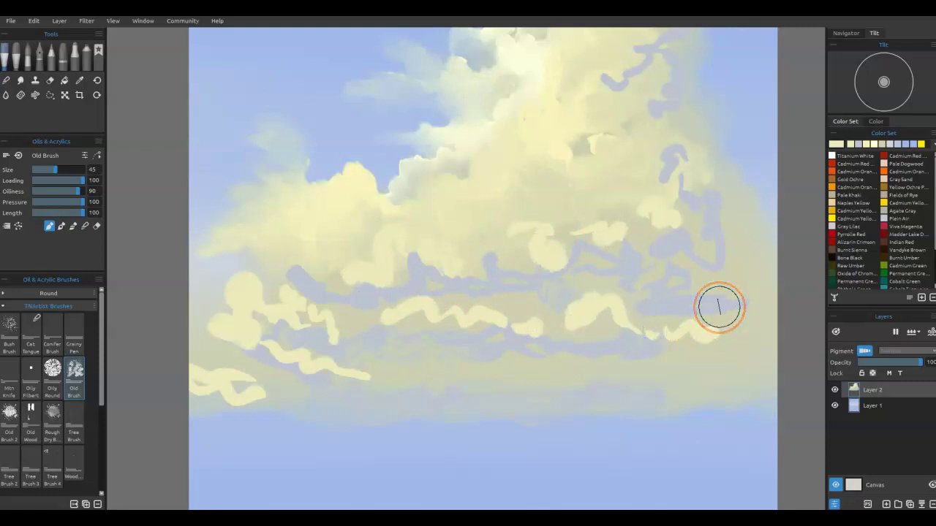
{"action": "mouse_move", "coordinate": [619, 360]}
{"action": "left_mouse_down"}
{"action": "mouse_move", "coordinate": [628, 337]}
{"action": "mouse_move", "coordinate": [641, 345]}
{"action": "mouse_move", "coordinate": [612, 299]}
{"action": "left_mouse_up"}
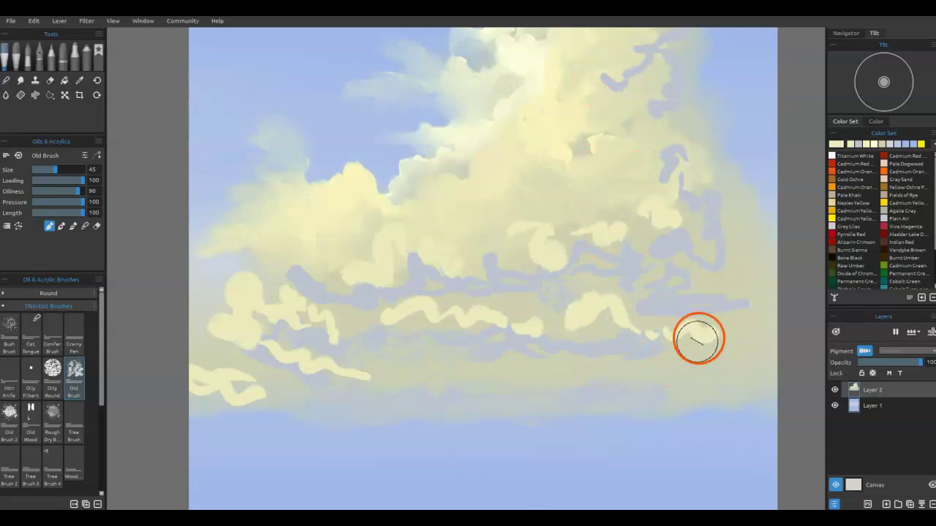
Blend the yellow highlights and blue-grey shadows across the cloud's lower middle and lower-left base using the Old Brush's blending mode at size 45.
{"action": "key", "text": "b"}
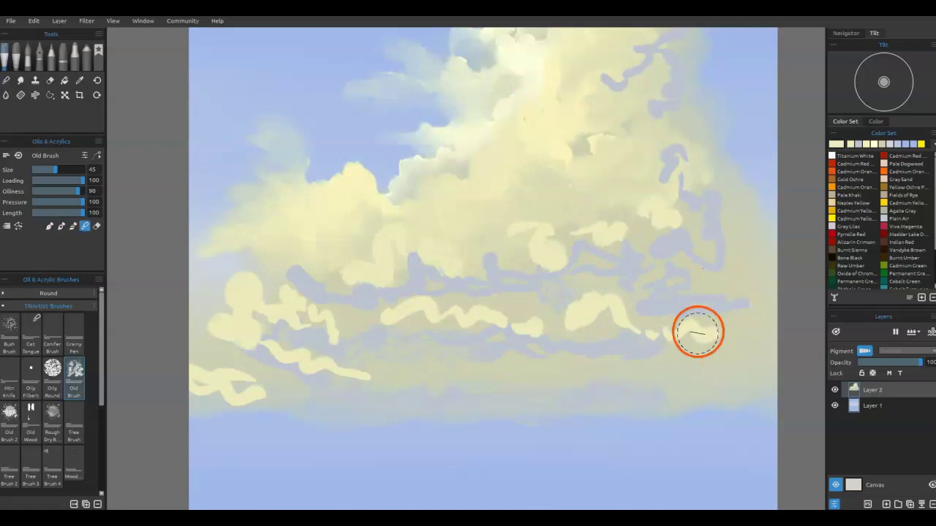
{"action": "left_click_drag", "start_coordinate": [711, 314], "coordinate": [742, 303]}
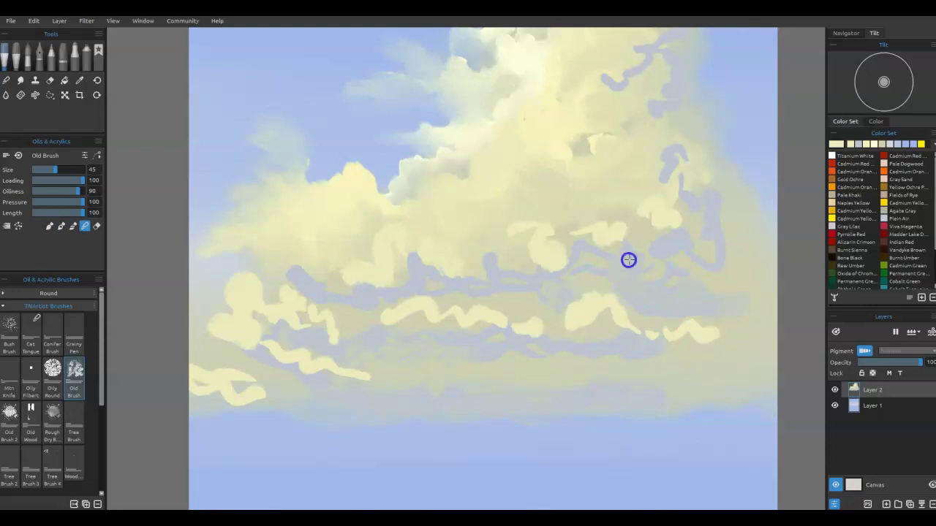
{"action": "mouse_move", "coordinate": [588, 249]}
{"action": "left_mouse_down"}
{"action": "mouse_move", "coordinate": [601, 230]}
{"action": "mouse_move", "coordinate": [564, 267]}
{"action": "mouse_move", "coordinate": [542, 258]}
{"action": "left_mouse_up"}
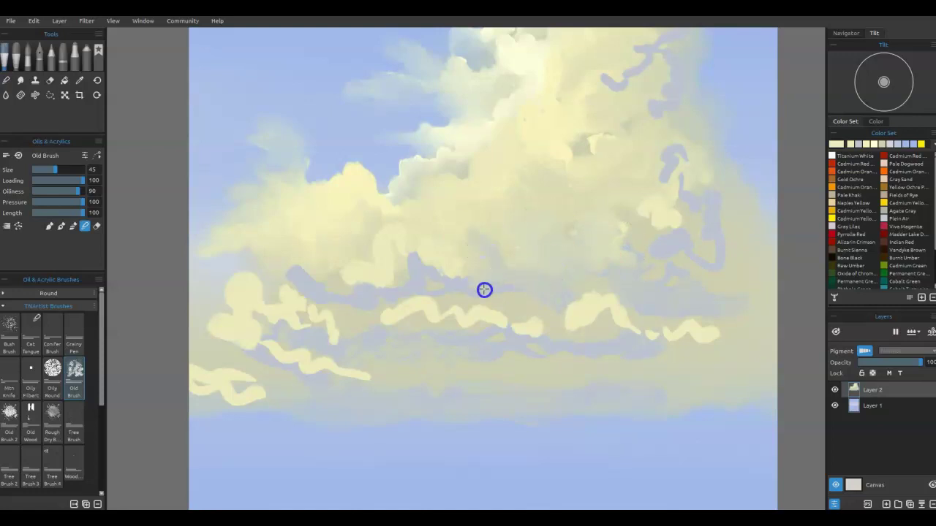
{"action": "mouse_move", "coordinate": [462, 295]}
{"action": "left_mouse_down"}
{"action": "mouse_move", "coordinate": [422, 272]}
{"action": "mouse_move", "coordinate": [436, 277]}
{"action": "left_mouse_up"}
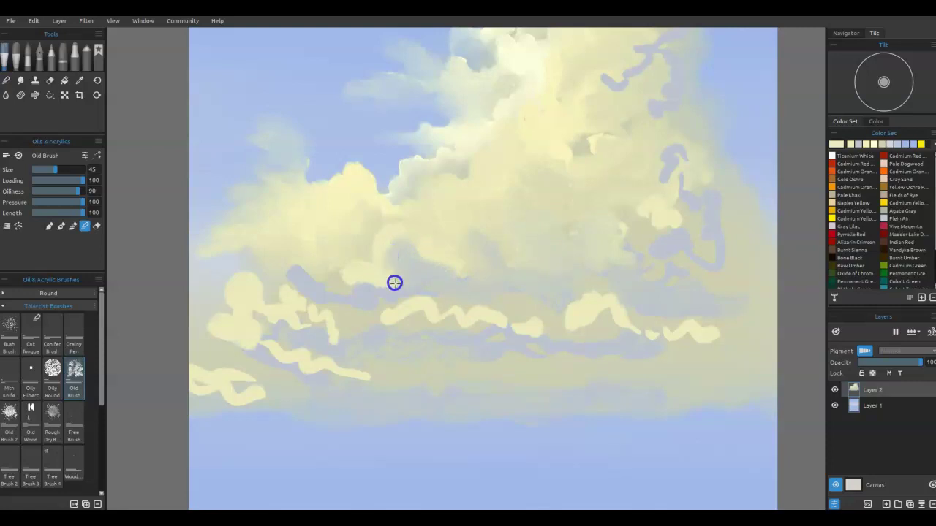
{"action": "left_click", "coordinate": [472, 296]}
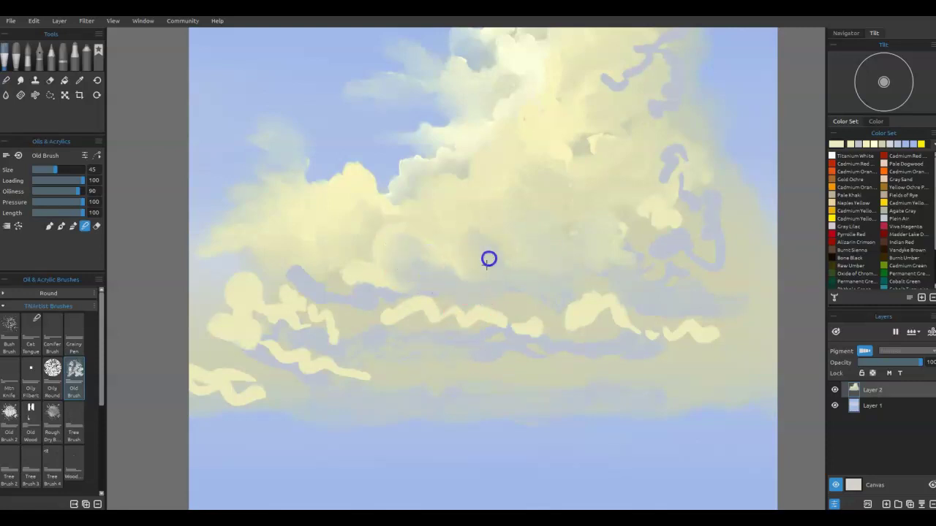
{"action": "mouse_move", "coordinate": [593, 316]}
{"action": "left_mouse_down"}
{"action": "mouse_move", "coordinate": [636, 321]}
{"action": "mouse_move", "coordinate": [647, 307]}
{"action": "mouse_move", "coordinate": [680, 319]}
{"action": "mouse_move", "coordinate": [671, 320]}
{"action": "mouse_move", "coordinate": [707, 313]}
{"action": "mouse_move", "coordinate": [742, 334]}
{"action": "mouse_move", "coordinate": [689, 342]}
{"action": "mouse_move", "coordinate": [591, 321]}
{"action": "mouse_move", "coordinate": [615, 341]}
{"action": "mouse_move", "coordinate": [572, 322]}
{"action": "mouse_move", "coordinate": [585, 343]}
{"action": "mouse_move", "coordinate": [608, 351]}
{"action": "mouse_move", "coordinate": [635, 342]}
{"action": "mouse_move", "coordinate": [626, 331]}
{"action": "mouse_move", "coordinate": [661, 340]}
{"action": "mouse_move", "coordinate": [637, 334]}
{"action": "mouse_move", "coordinate": [563, 348]}
{"action": "mouse_move", "coordinate": [536, 321]}
{"action": "mouse_move", "coordinate": [460, 336]}
{"action": "mouse_move", "coordinate": [485, 328]}
{"action": "mouse_move", "coordinate": [514, 351]}
{"action": "mouse_move", "coordinate": [500, 332]}
{"action": "mouse_move", "coordinate": [516, 285]}
{"action": "mouse_move", "coordinate": [495, 300]}
{"action": "mouse_move", "coordinate": [521, 303]}
{"action": "mouse_move", "coordinate": [429, 321]}
{"action": "mouse_move", "coordinate": [394, 309]}
{"action": "mouse_move", "coordinate": [382, 335]}
{"action": "mouse_move", "coordinate": [408, 305]}
{"action": "mouse_move", "coordinate": [374, 318]}
{"action": "mouse_move", "coordinate": [344, 283]}
{"action": "mouse_move", "coordinate": [245, 291]}
{"action": "mouse_move", "coordinate": [218, 322]}
{"action": "mouse_move", "coordinate": [224, 303]}
{"action": "mouse_move", "coordinate": [202, 302]}
{"action": "left_mouse_up"}
{"action": "mouse_move", "coordinate": [251, 324]}
{"action": "left_mouse_down"}
{"action": "mouse_move", "coordinate": [300, 323]}
{"action": "mouse_move", "coordinate": [333, 346]}
{"action": "mouse_move", "coordinate": [305, 361]}
{"action": "mouse_move", "coordinate": [365, 364]}
{"action": "mouse_move", "coordinate": [296, 382]}
{"action": "mouse_move", "coordinate": [260, 355]}
{"action": "mouse_move", "coordinate": [237, 385]}
{"action": "mouse_move", "coordinate": [245, 381]}
{"action": "mouse_move", "coordinate": [248, 397]}
{"action": "mouse_move", "coordinate": [200, 386]}
{"action": "mouse_move", "coordinate": [195, 360]}
{"action": "mouse_move", "coordinate": [225, 354]}
{"action": "mouse_move", "coordinate": [217, 343]}
{"action": "mouse_move", "coordinate": [201, 389]}
{"action": "mouse_move", "coordinate": [337, 386]}
{"action": "left_mouse_up"}
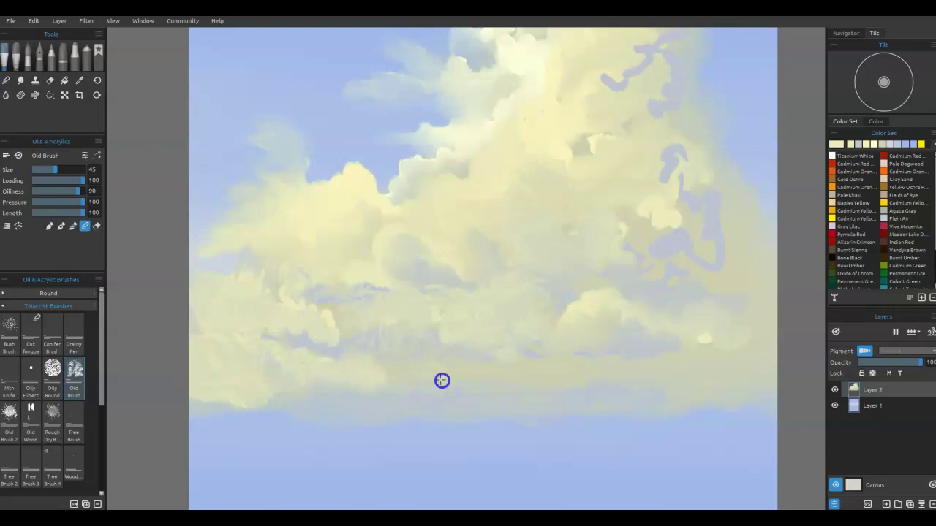
Blend the highlights and shadow strokes around the cloud's right-hand billow, reducing the brush size to 30.
{"action": "mouse_move", "coordinate": [697, 319]}
{"action": "left_mouse_down"}
{"action": "mouse_move", "coordinate": [695, 240]}
{"action": "mouse_move", "coordinate": [708, 230]}
{"action": "mouse_move", "coordinate": [700, 244]}
{"action": "left_mouse_up"}
{"action": "mouse_move", "coordinate": [630, 218]}
{"action": "left_mouse_down"}
{"action": "mouse_move", "coordinate": [659, 232]}
{"action": "mouse_move", "coordinate": [698, 238]}
{"action": "left_mouse_up"}
{"action": "key", "text": "["}
{"action": "key", "text": "["}
{"action": "key", "text": "["}
{"action": "mouse_move", "coordinate": [695, 201]}
{"action": "left_mouse_down"}
{"action": "mouse_move", "coordinate": [680, 156]}
{"action": "mouse_move", "coordinate": [668, 171]}
{"action": "mouse_move", "coordinate": [699, 196]}
{"action": "mouse_move", "coordinate": [691, 180]}
{"action": "mouse_move", "coordinate": [678, 201]}
{"action": "mouse_move", "coordinate": [652, 181]}
{"action": "mouse_move", "coordinate": [623, 204]}
{"action": "mouse_move", "coordinate": [605, 198]}
{"action": "mouse_move", "coordinate": [591, 232]}
{"action": "left_mouse_up"}
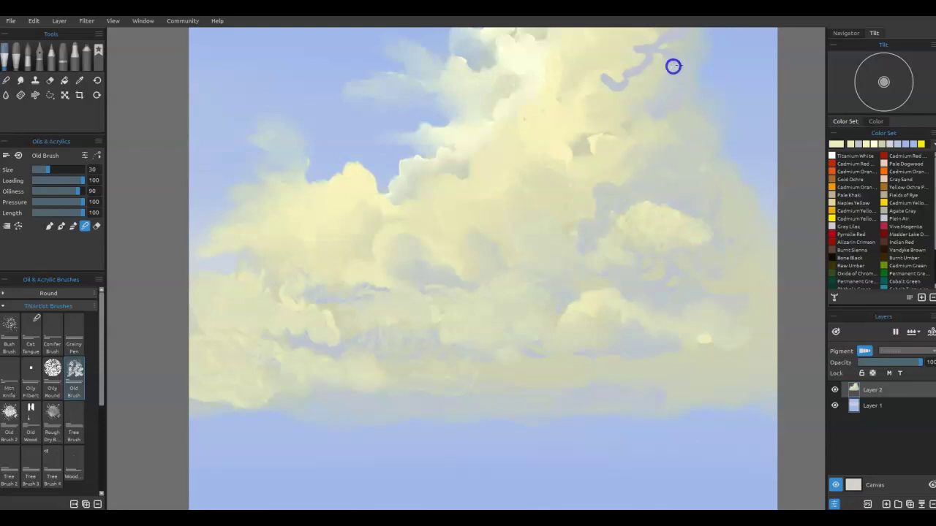
Blend the blue-grey shadow strokes into the cloud's upper-right side at brush size 30.
{"action": "left_click_drag", "start_coordinate": [668, 101], "coordinate": [629, 325]}
{"action": "mouse_move", "coordinate": [640, 119]}
{"action": "left_mouse_down"}
{"action": "mouse_move", "coordinate": [642, 149]}
{"action": "mouse_move", "coordinate": [589, 229]}
{"action": "left_mouse_up"}
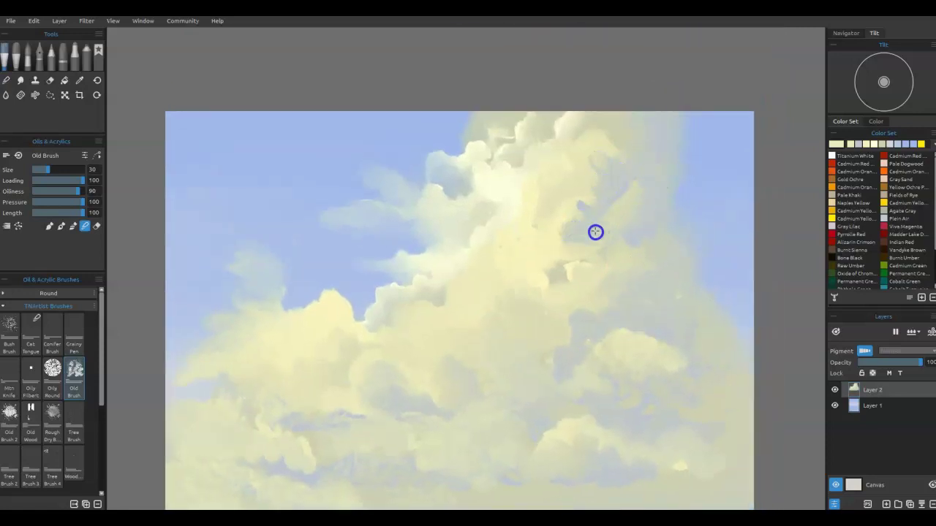
{"action": "mouse_move", "coordinate": [625, 321]}
{"action": "left_mouse_down"}
{"action": "mouse_move", "coordinate": [616, 286]}
{"action": "mouse_move", "coordinate": [587, 387]}
{"action": "mouse_move", "coordinate": [570, 359]}
{"action": "mouse_move", "coordinate": [580, 428]}
{"action": "mouse_move", "coordinate": [602, 324]}
{"action": "left_mouse_up"}
{"action": "left_click_drag", "start_coordinate": [636, 297], "coordinate": [631, 325]}
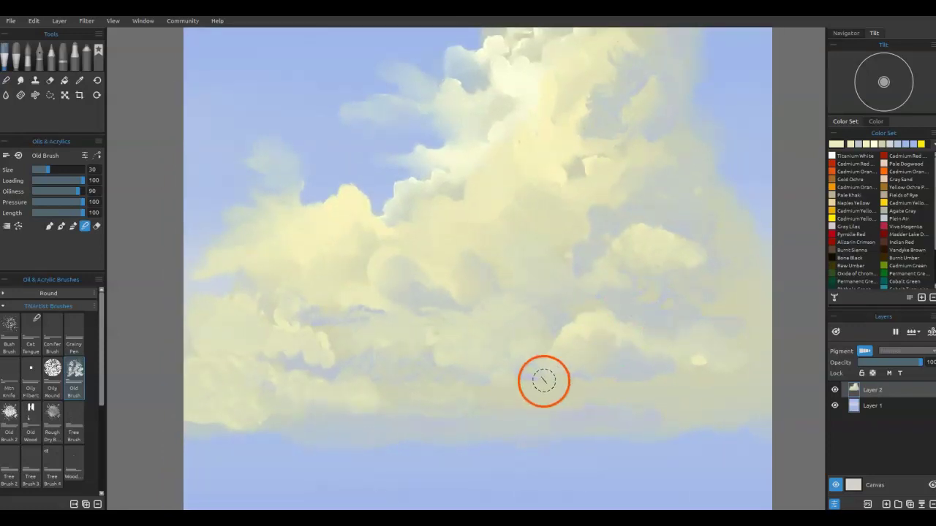
Soften the highlights and shadow bands across the whole cloud base, enlarging the blending brush to size 60.
{"action": "scroll", "coordinate": [545, 381], "scroll_direction": "down", "scroll_amount": 3}
{"action": "scroll", "coordinate": [547, 383], "scroll_direction": "up", "scroll_amount": 2}
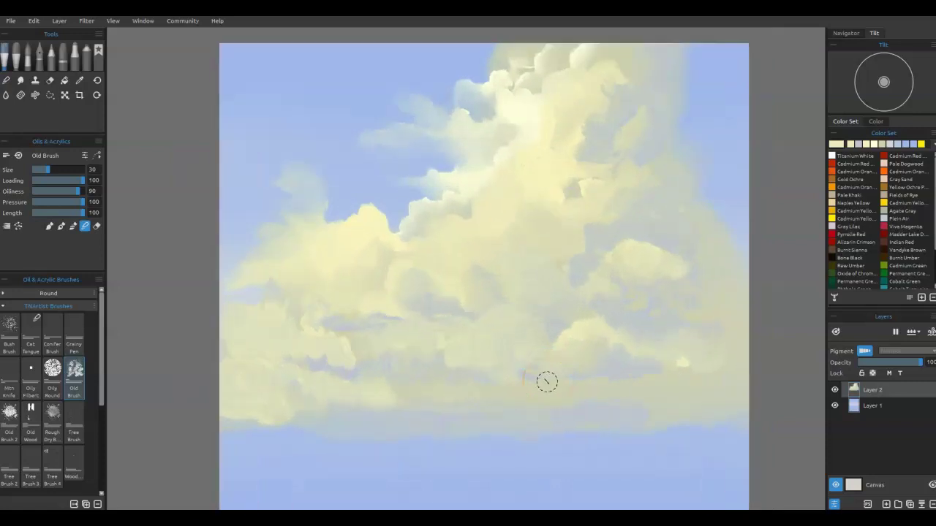
{"action": "mouse_move", "coordinate": [621, 339]}
{"action": "left_mouse_down"}
{"action": "mouse_move", "coordinate": [595, 353]}
{"action": "mouse_move", "coordinate": [590, 298]}
{"action": "mouse_move", "coordinate": [431, 290]}
{"action": "mouse_move", "coordinate": [351, 335]}
{"action": "left_mouse_up"}
{"action": "mouse_move", "coordinate": [405, 322]}
{"action": "left_mouse_down"}
{"action": "mouse_move", "coordinate": [473, 322]}
{"action": "mouse_move", "coordinate": [479, 340]}
{"action": "mouse_move", "coordinate": [471, 343]}
{"action": "mouse_move", "coordinate": [408, 280]}
{"action": "mouse_move", "coordinate": [309, 314]}
{"action": "left_mouse_up"}
{"action": "key", "text": "bracketright"}
{"action": "right_click", "coordinate": [306, 311]}
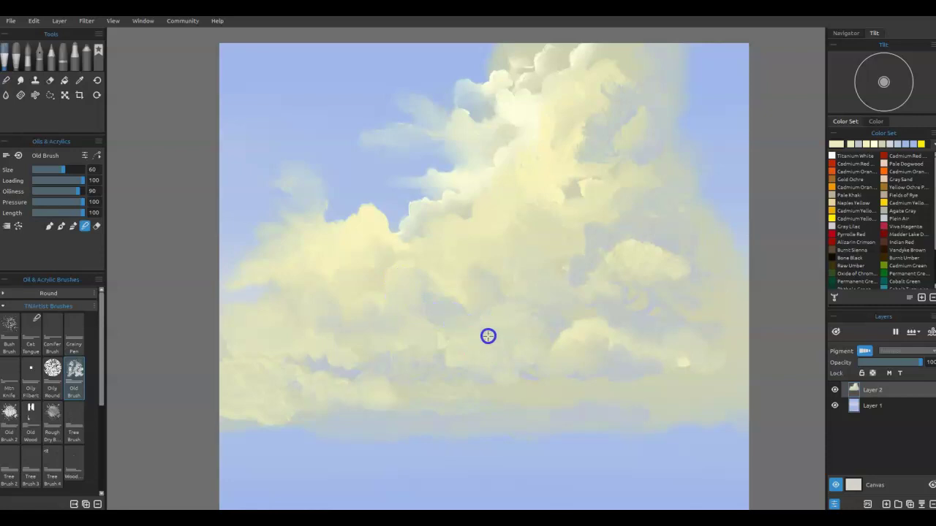
{"action": "mouse_move", "coordinate": [460, 341]}
{"action": "left_mouse_down"}
{"action": "mouse_move", "coordinate": [234, 361]}
{"action": "mouse_move", "coordinate": [239, 378]}
{"action": "mouse_move", "coordinate": [298, 396]}
{"action": "mouse_move", "coordinate": [289, 389]}
{"action": "mouse_move", "coordinate": [360, 401]}
{"action": "mouse_move", "coordinate": [366, 381]}
{"action": "mouse_move", "coordinate": [415, 403]}
{"action": "mouse_move", "coordinate": [441, 386]}
{"action": "mouse_move", "coordinate": [530, 414]}
{"action": "mouse_move", "coordinate": [680, 408]}
{"action": "mouse_move", "coordinate": [656, 403]}
{"action": "mouse_move", "coordinate": [675, 389]}
{"action": "mouse_move", "coordinate": [604, 352]}
{"action": "mouse_move", "coordinate": [683, 363]}
{"action": "left_mouse_up"}
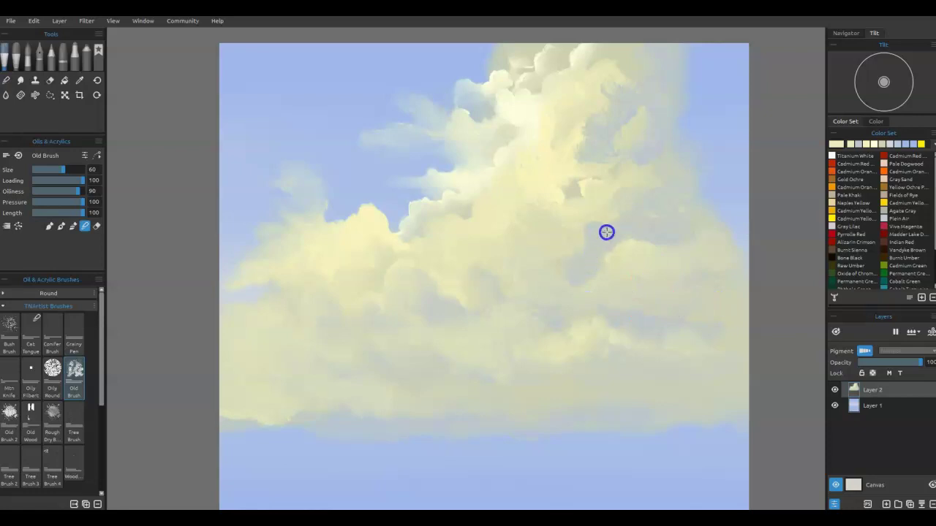
Smooth the shadow areas above the right-hand billow and up the right side of the cloud tower with the size 60 blender.
{"action": "mouse_move", "coordinate": [687, 230]}
{"action": "left_mouse_down"}
{"action": "mouse_move", "coordinate": [596, 286]}
{"action": "mouse_move", "coordinate": [603, 282]}
{"action": "mouse_move", "coordinate": [578, 283]}
{"action": "left_mouse_up"}
{"action": "mouse_move", "coordinate": [593, 314]}
{"action": "left_mouse_down"}
{"action": "mouse_move", "coordinate": [680, 313]}
{"action": "mouse_move", "coordinate": [640, 337]}
{"action": "mouse_move", "coordinate": [660, 309]}
{"action": "mouse_move", "coordinate": [680, 188]}
{"action": "mouse_move", "coordinate": [631, 247]}
{"action": "mouse_move", "coordinate": [600, 329]}
{"action": "mouse_move", "coordinate": [591, 261]}
{"action": "left_mouse_up"}
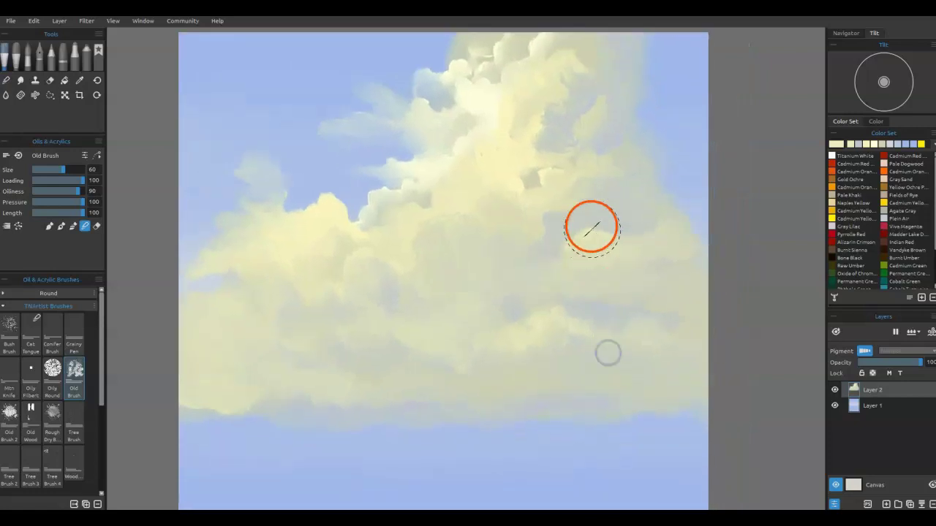
{"action": "left_click_drag", "start_coordinate": [580, 175], "coordinate": [588, 233]}
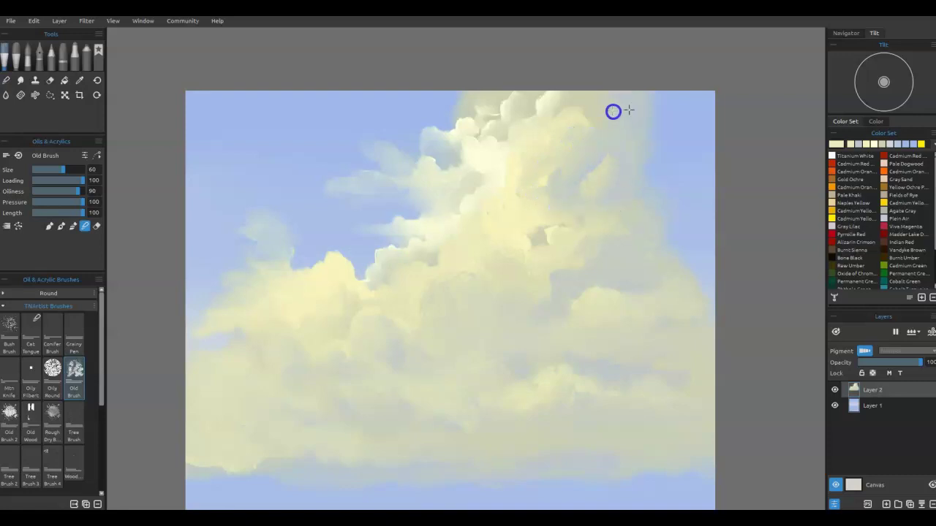
{"action": "mouse_move", "coordinate": [552, 203]}
{"action": "left_mouse_down"}
{"action": "mouse_move", "coordinate": [476, 229]}
{"action": "mouse_move", "coordinate": [474, 241]}
{"action": "mouse_move", "coordinate": [513, 259]}
{"action": "left_mouse_up"}
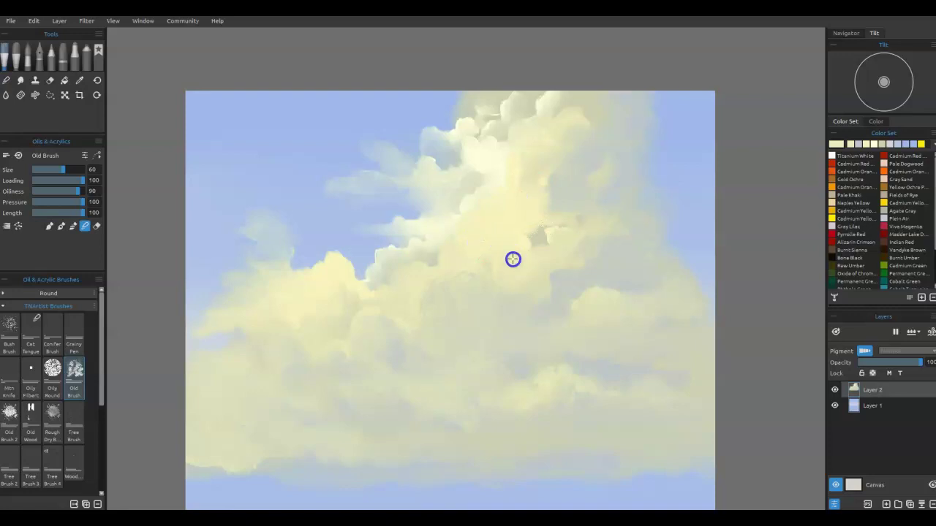
Blend the cloud's lower body and the bright central column into softer yellow transitions.
{"action": "left_click_drag", "start_coordinate": [519, 341], "coordinate": [518, 343]}
{"action": "mouse_move", "coordinate": [476, 372]}
{"action": "left_mouse_down"}
{"action": "mouse_move", "coordinate": [571, 335]}
{"action": "mouse_move", "coordinate": [561, 384]}
{"action": "mouse_move", "coordinate": [501, 414]}
{"action": "mouse_move", "coordinate": [552, 369]}
{"action": "mouse_move", "coordinate": [508, 401]}
{"action": "mouse_move", "coordinate": [517, 383]}
{"action": "mouse_move", "coordinate": [378, 393]}
{"action": "mouse_move", "coordinate": [311, 410]}
{"action": "mouse_move", "coordinate": [297, 432]}
{"action": "mouse_move", "coordinate": [246, 428]}
{"action": "left_mouse_up"}
{"action": "mouse_move", "coordinate": [422, 401]}
{"action": "left_mouse_down"}
{"action": "mouse_move", "coordinate": [581, 346]}
{"action": "mouse_move", "coordinate": [604, 317]}
{"action": "mouse_move", "coordinate": [478, 221]}
{"action": "mouse_move", "coordinate": [545, 305]}
{"action": "mouse_move", "coordinate": [595, 282]}
{"action": "mouse_move", "coordinate": [598, 306]}
{"action": "mouse_move", "coordinate": [596, 298]}
{"action": "mouse_move", "coordinate": [579, 307]}
{"action": "mouse_move", "coordinate": [491, 234]}
{"action": "mouse_move", "coordinate": [480, 247]}
{"action": "mouse_move", "coordinate": [443, 238]}
{"action": "mouse_move", "coordinate": [470, 256]}
{"action": "mouse_move", "coordinate": [477, 275]}
{"action": "mouse_move", "coordinate": [476, 215]}
{"action": "mouse_move", "coordinate": [468, 219]}
{"action": "mouse_move", "coordinate": [499, 183]}
{"action": "left_mouse_up"}
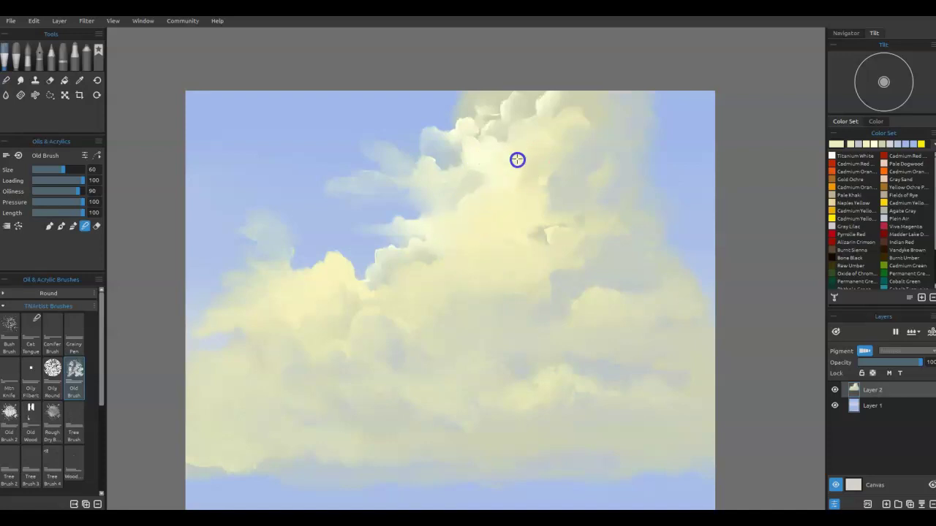
{"action": "left_click_drag", "start_coordinate": [509, 206], "coordinate": [500, 179]}
{"action": "left_click", "coordinate": [555, 154]}
Sample a very pale yellow and paint small highlights along the central billows with the Old Brush at size 10.
{"action": "key", "text": "i"}
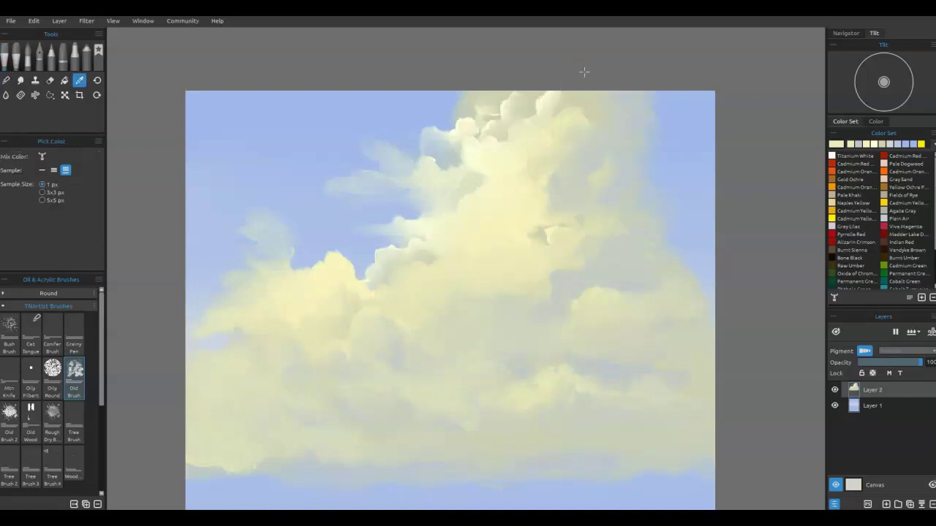
{"action": "key", "text": "b"}
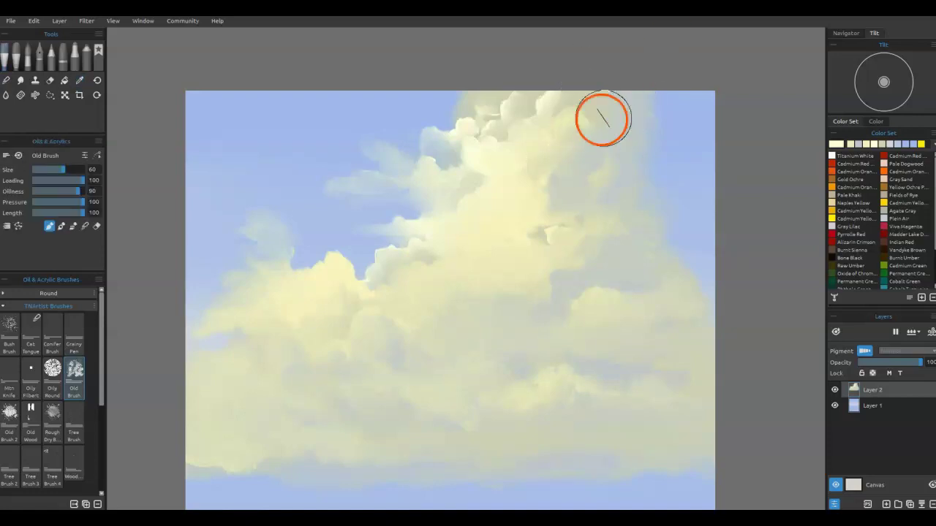
{"action": "key", "text": "bracketleft"}
{"action": "key", "text": "bracketleft"}
{"action": "key", "text": "bracketleft"}
{"action": "key", "text": "bracketleft"}
{"action": "key", "text": "bracketleft"}
{"action": "key", "text": "bracketleft"}
{"action": "key", "text": "bracketleft"}
{"action": "key", "text": "bracketleft"}
{"action": "key", "text": "bracketleft"}
{"action": "key", "text": "bracketleft"}
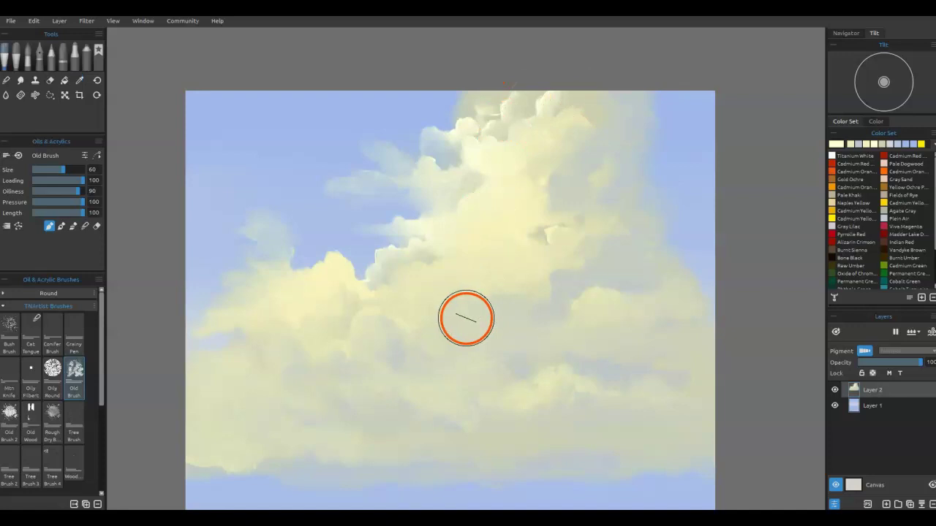
{"action": "mouse_move", "coordinate": [466, 318]}
{"action": "left_mouse_down"}
{"action": "mouse_move", "coordinate": [485, 305]}
{"action": "mouse_move", "coordinate": [485, 288]}
{"action": "left_mouse_up"}
{"action": "mouse_move", "coordinate": [470, 180]}
{"action": "left_mouse_down"}
{"action": "mouse_move", "coordinate": [490, 175]}
{"action": "mouse_move", "coordinate": [488, 182]}
{"action": "left_mouse_up"}
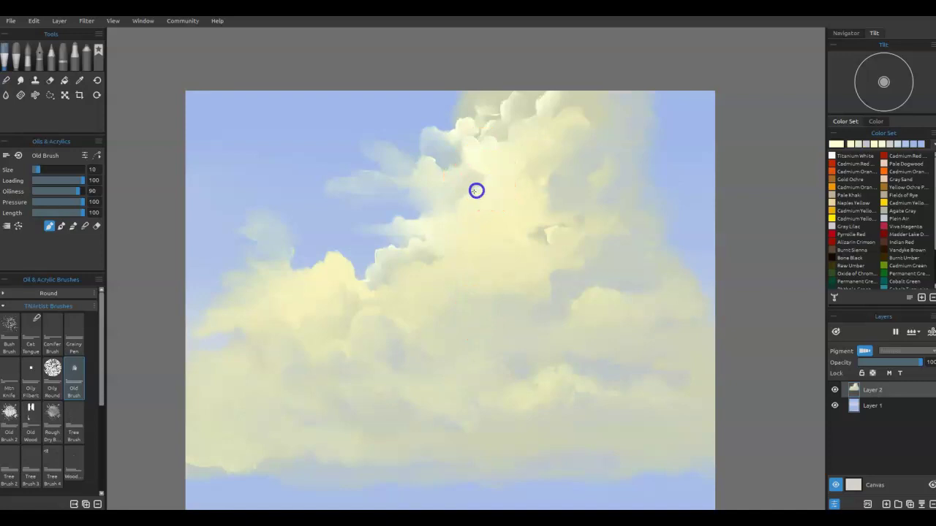
{"action": "mouse_move", "coordinate": [466, 217]}
{"action": "left_mouse_down"}
{"action": "mouse_move", "coordinate": [441, 217]}
{"action": "mouse_move", "coordinate": [439, 229]}
{"action": "mouse_move", "coordinate": [463, 230]}
{"action": "mouse_move", "coordinate": [454, 227]}
{"action": "left_mouse_up"}
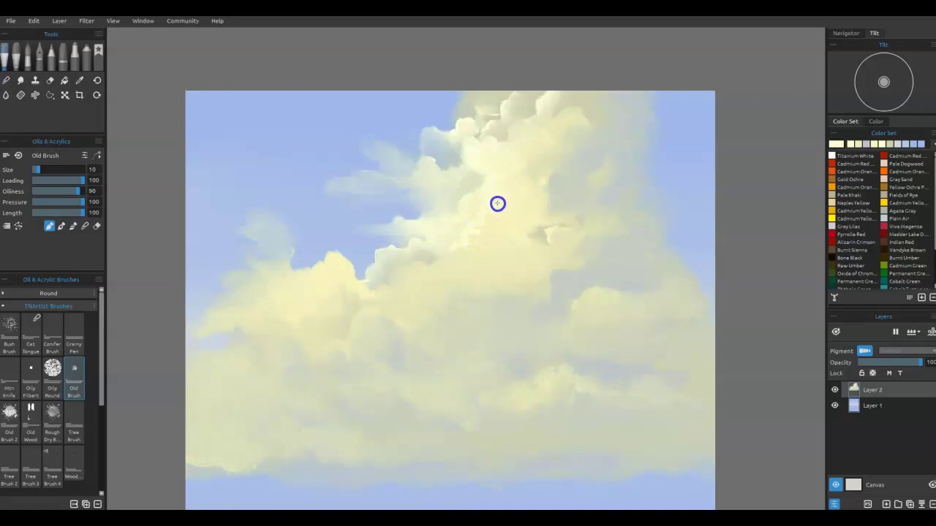
{"action": "left_click_drag", "start_coordinate": [445, 257], "coordinate": [436, 262]}
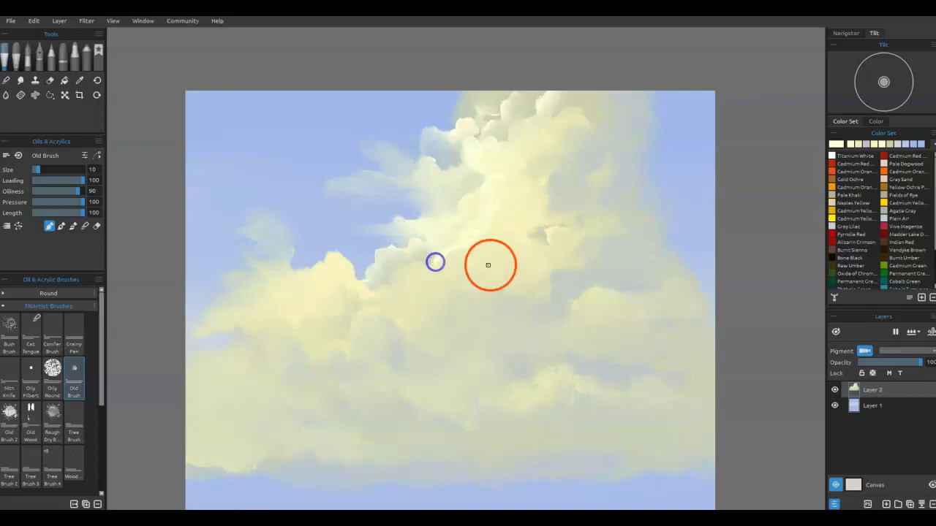
Blend the new central highlights and paint curly pale yellow highlights along the diagonal ridge of billows below them.
{"action": "key", "text": "b"}
{"action": "left_click_drag", "start_coordinate": [493, 218], "coordinate": [495, 218]}
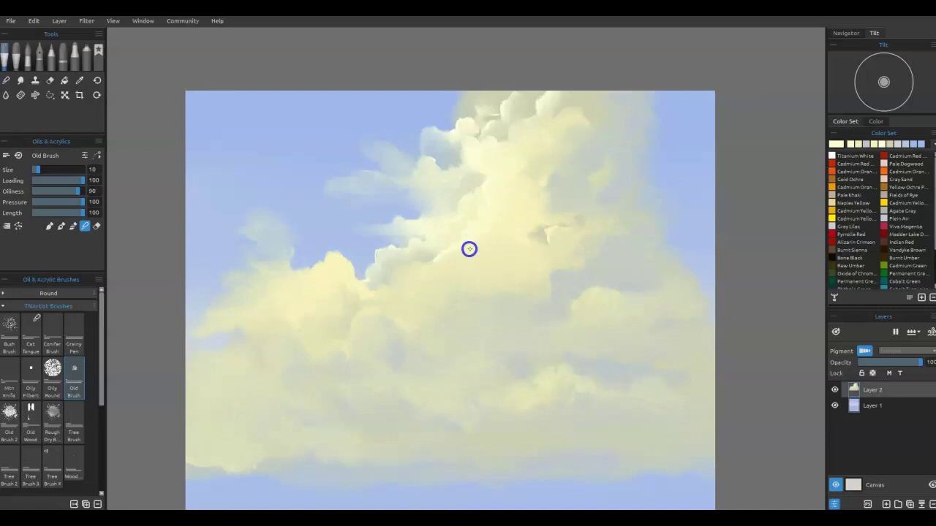
{"action": "mouse_move", "coordinate": [550, 327]}
{"action": "left_mouse_down"}
{"action": "mouse_move", "coordinate": [596, 320]}
{"action": "mouse_move", "coordinate": [580, 365]}
{"action": "mouse_move", "coordinate": [536, 201]}
{"action": "mouse_move", "coordinate": [517, 170]}
{"action": "mouse_move", "coordinate": [526, 192]}
{"action": "left_mouse_up"}
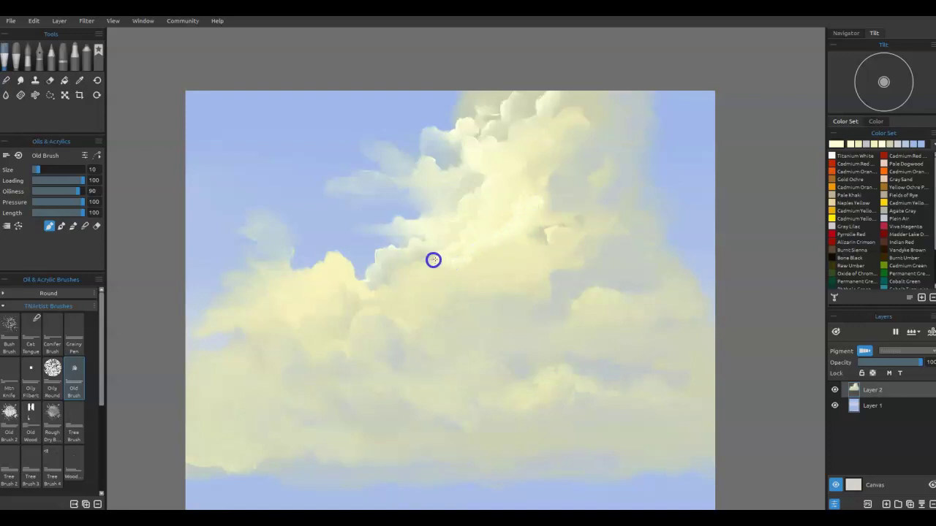
{"action": "mouse_move", "coordinate": [411, 284]}
{"action": "left_mouse_down"}
{"action": "mouse_move", "coordinate": [463, 287]}
{"action": "mouse_move", "coordinate": [583, 258]}
{"action": "mouse_move", "coordinate": [608, 318]}
{"action": "left_mouse_up"}
Soften the left end of the curly highlight ridge with the Soft blend brush at size 14.
{"action": "key", "text": "b"}
{"action": "left_click_drag", "start_coordinate": [538, 215], "coordinate": [554, 220]}
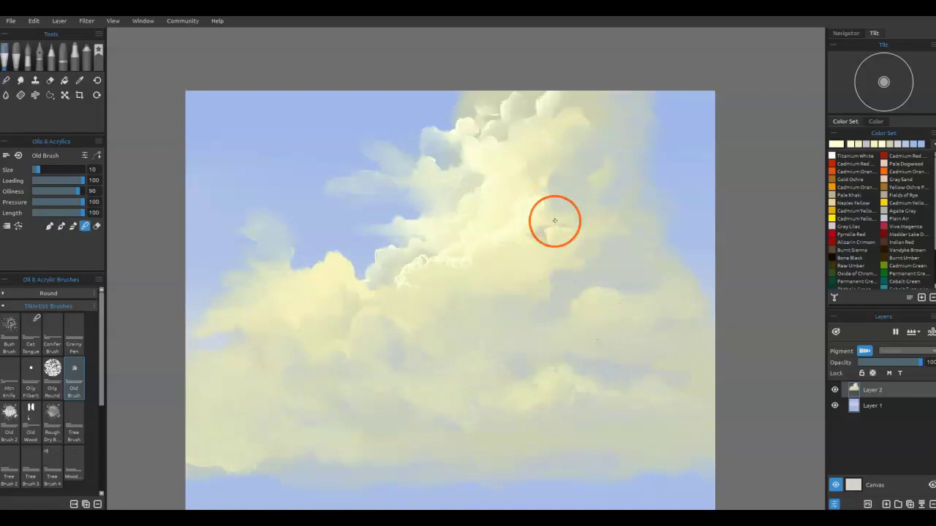
{"action": "scroll", "coordinate": [555, 221], "scroll_direction": "up", "scroll_amount": 5}
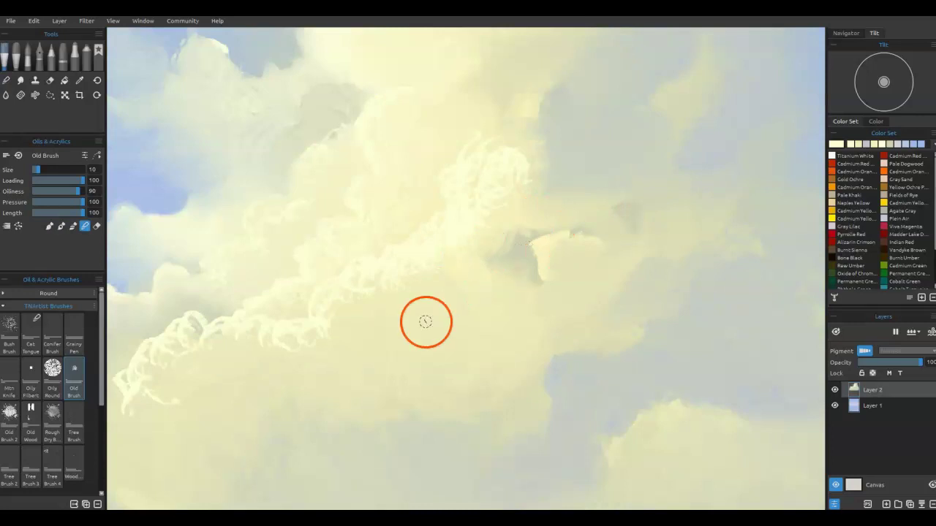
{"action": "left_click_drag", "start_coordinate": [427, 322], "coordinate": [533, 336]}
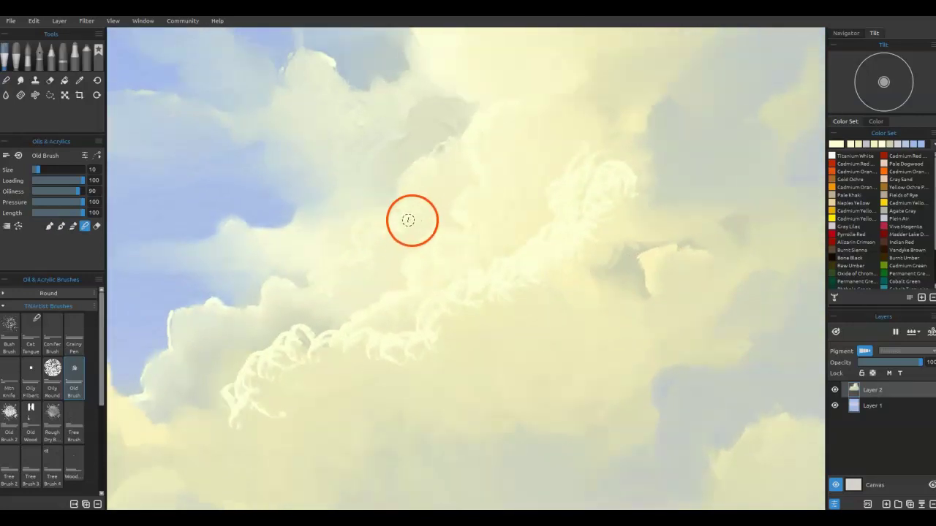
{"action": "mouse_move", "coordinate": [417, 404]}
{"action": "left_mouse_down"}
{"action": "mouse_move", "coordinate": [368, 416]}
{"action": "mouse_move", "coordinate": [360, 398]}
{"action": "mouse_move", "coordinate": [401, 406]}
{"action": "mouse_move", "coordinate": [391, 388]}
{"action": "mouse_move", "coordinate": [339, 361]}
{"action": "mouse_move", "coordinate": [313, 367]}
{"action": "mouse_move", "coordinate": [299, 337]}
{"action": "mouse_move", "coordinate": [279, 353]}
{"action": "mouse_move", "coordinate": [294, 389]}
{"action": "left_mouse_up"}
{"action": "left_click", "coordinate": [9, 79]}
{"action": "mouse_move", "coordinate": [300, 320]}
{"action": "left_mouse_down"}
{"action": "mouse_move", "coordinate": [324, 351]}
{"action": "mouse_move", "coordinate": [323, 392]}
{"action": "mouse_move", "coordinate": [415, 417]}
{"action": "mouse_move", "coordinate": [431, 397]}
{"action": "mouse_move", "coordinate": [417, 351]}
{"action": "mouse_move", "coordinate": [290, 350]}
{"action": "left_mouse_up"}
{"action": "key", "text": "bracketleft"}
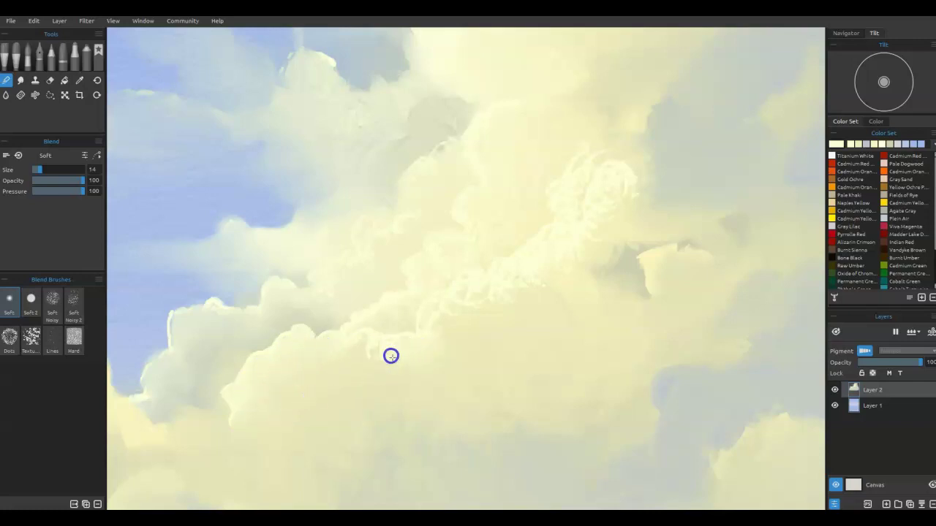
Blend the middle of the highlight ridge and the billow edges above it into rounded forms.
{"action": "mouse_move", "coordinate": [516, 300]}
{"action": "left_mouse_down"}
{"action": "mouse_move", "coordinate": [542, 261]}
{"action": "mouse_move", "coordinate": [507, 288]}
{"action": "mouse_move", "coordinate": [501, 270]}
{"action": "mouse_move", "coordinate": [485, 292]}
{"action": "mouse_move", "coordinate": [457, 286]}
{"action": "mouse_move", "coordinate": [464, 283]}
{"action": "mouse_move", "coordinate": [429, 344]}
{"action": "mouse_move", "coordinate": [448, 265]}
{"action": "left_mouse_up"}
{"action": "left_click", "coordinate": [494, 227]}
{"action": "left_click", "coordinate": [383, 228]}
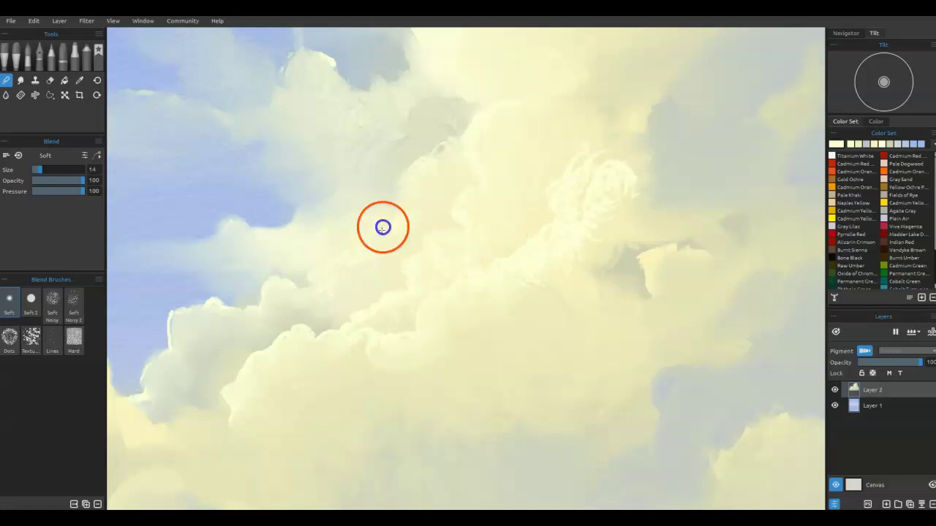
{"action": "left_click", "coordinate": [328, 301]}
{"action": "left_click", "coordinate": [553, 217]}
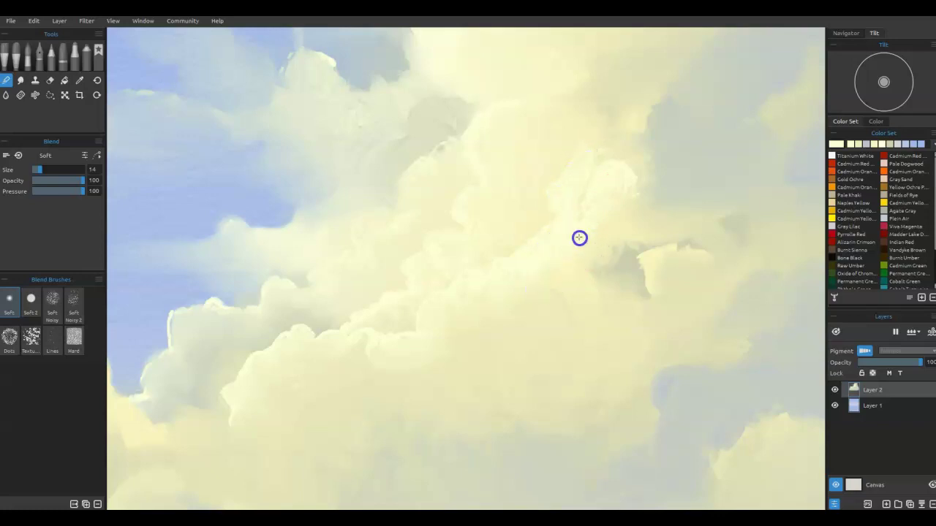
{"action": "left_click", "coordinate": [577, 261]}
Smooth the upper-right end of the highlight ridge and the remaining bright edges of the billows.
{"action": "mouse_move", "coordinate": [637, 401]}
{"action": "left_mouse_down"}
{"action": "mouse_move", "coordinate": [704, 399]}
{"action": "mouse_move", "coordinate": [706, 330]}
{"action": "mouse_move", "coordinate": [622, 197]}
{"action": "mouse_move", "coordinate": [629, 184]}
{"action": "left_mouse_up"}
{"action": "mouse_move", "coordinate": [642, 379]}
{"action": "left_mouse_down"}
{"action": "mouse_move", "coordinate": [587, 282]}
{"action": "mouse_move", "coordinate": [364, 129]}
{"action": "mouse_move", "coordinate": [340, 163]}
{"action": "left_mouse_up"}
{"action": "left_click", "coordinate": [435, 186]}
{"action": "left_click", "coordinate": [447, 153]}
{"action": "mouse_move", "coordinate": [449, 227]}
{"action": "left_mouse_down"}
{"action": "mouse_move", "coordinate": [700, 411]}
{"action": "mouse_move", "coordinate": [681, 389]}
{"action": "mouse_move", "coordinate": [449, 317]}
{"action": "mouse_move", "coordinate": [437, 301]}
{"action": "left_mouse_up"}
{"action": "left_click_drag", "start_coordinate": [430, 338], "coordinate": [432, 340]}
Paint a pale yellow rim highlight around the small right-hand billow and down its lower-left edge with the Old Brush at size 10.
{"action": "key", "text": "b"}
{"action": "mouse_move", "coordinate": [609, 319]}
{"action": "left_mouse_down"}
{"action": "mouse_move", "coordinate": [655, 289]}
{"action": "mouse_move", "coordinate": [690, 253]}
{"action": "left_mouse_up"}
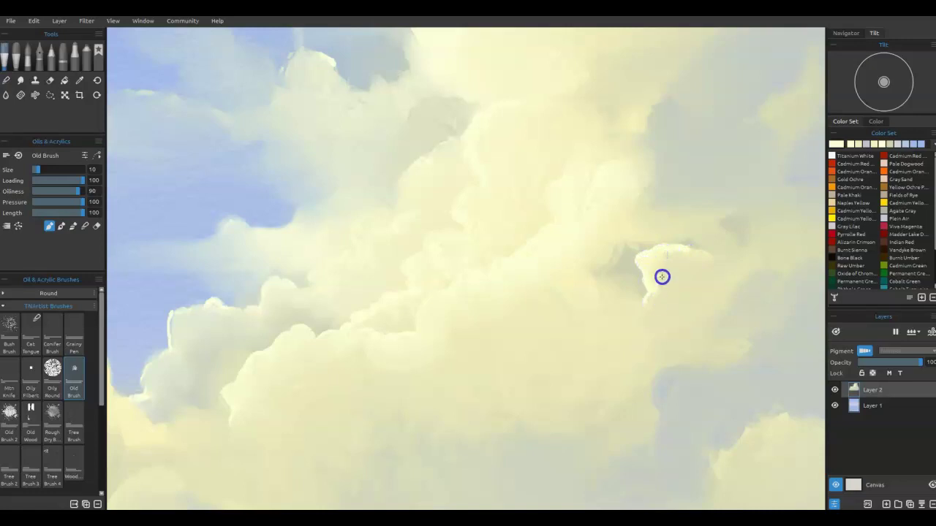
{"action": "mouse_move", "coordinate": [683, 256]}
{"action": "left_mouse_down"}
{"action": "mouse_move", "coordinate": [670, 299]}
{"action": "mouse_move", "coordinate": [603, 310]}
{"action": "mouse_move", "coordinate": [592, 334]}
{"action": "mouse_move", "coordinate": [585, 327]}
{"action": "mouse_move", "coordinate": [545, 357]}
{"action": "mouse_move", "coordinate": [529, 389]}
{"action": "mouse_move", "coordinate": [541, 410]}
{"action": "mouse_move", "coordinate": [568, 411]}
{"action": "left_mouse_up"}
{"action": "left_click", "coordinate": [696, 354]}
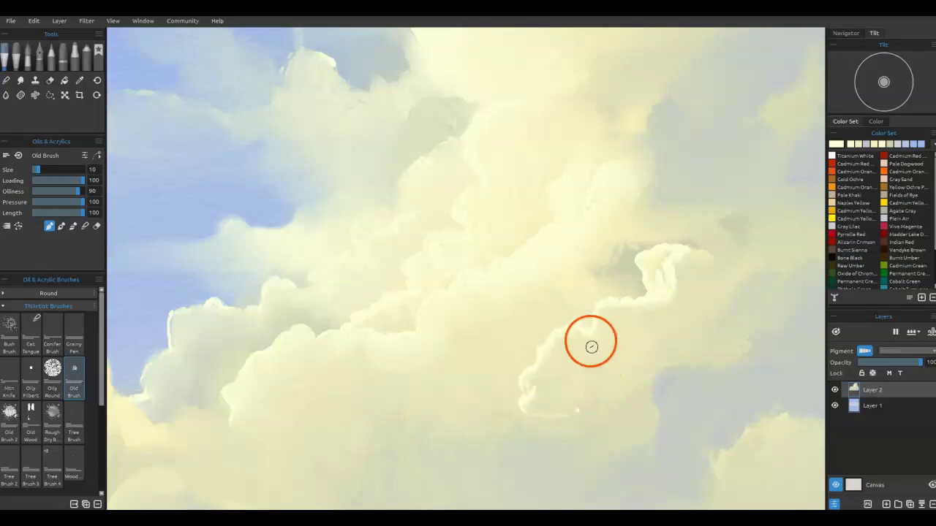
Blend the inner side of the right-hand billow's rim highlight with the Soft blend brush at size 14.
{"action": "key", "text": "b"}
{"action": "left_click", "coordinate": [586, 342]}
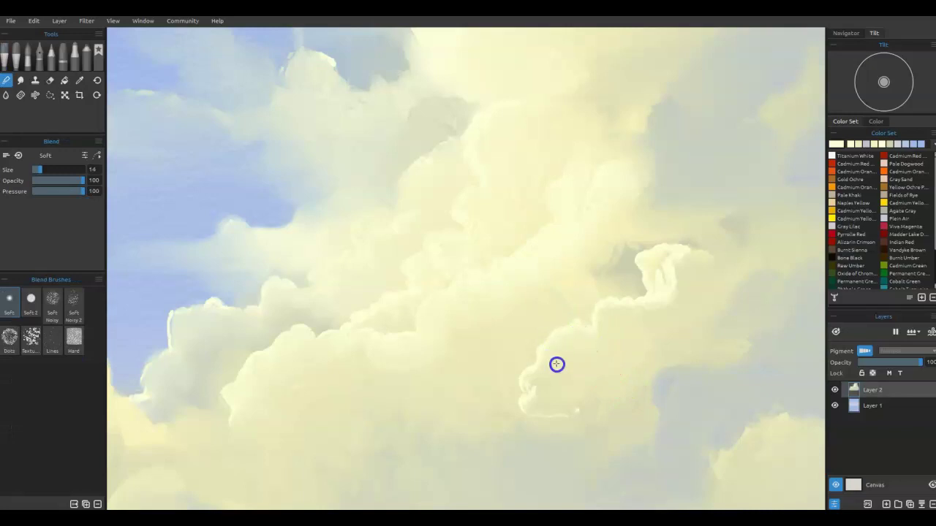
{"action": "left_click_drag", "start_coordinate": [573, 408], "coordinate": [590, 409]}
{"action": "left_click_drag", "start_coordinate": [629, 331], "coordinate": [615, 317]}
{"action": "left_click_drag", "start_coordinate": [679, 272], "coordinate": [709, 264]}
Paint pale yellow rim highlights along the lower-left billows and the left cloud's upper edge with the Old Brush at size 10.
{"action": "key", "text": "b"}
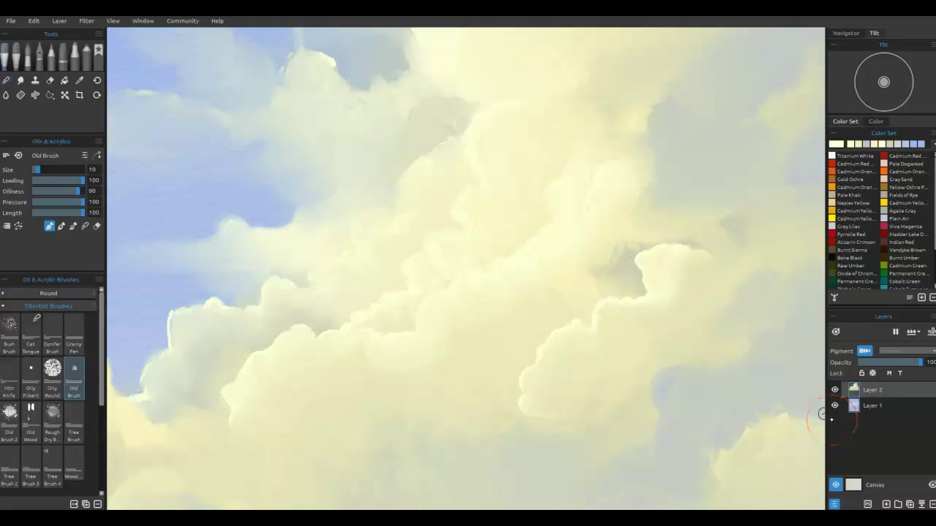
{"action": "mouse_move", "coordinate": [537, 365]}
{"action": "left_mouse_down"}
{"action": "mouse_move", "coordinate": [494, 372]}
{"action": "mouse_move", "coordinate": [537, 304]}
{"action": "mouse_move", "coordinate": [486, 335]}
{"action": "mouse_move", "coordinate": [540, 359]}
{"action": "mouse_move", "coordinate": [478, 389]}
{"action": "mouse_move", "coordinate": [479, 379]}
{"action": "mouse_move", "coordinate": [625, 277]}
{"action": "mouse_move", "coordinate": [641, 250]}
{"action": "mouse_move", "coordinate": [626, 297]}
{"action": "mouse_move", "coordinate": [652, 261]}
{"action": "mouse_move", "coordinate": [550, 359]}
{"action": "mouse_move", "coordinate": [648, 355]}
{"action": "mouse_move", "coordinate": [671, 361]}
{"action": "mouse_move", "coordinate": [660, 374]}
{"action": "mouse_move", "coordinate": [673, 379]}
{"action": "mouse_move", "coordinate": [667, 387]}
{"action": "mouse_move", "coordinate": [498, 427]}
{"action": "mouse_move", "coordinate": [637, 309]}
{"action": "mouse_move", "coordinate": [657, 305]}
{"action": "mouse_move", "coordinate": [679, 325]}
{"action": "mouse_move", "coordinate": [677, 340]}
{"action": "mouse_move", "coordinate": [330, 344]}
{"action": "mouse_move", "coordinate": [293, 325]}
{"action": "mouse_move", "coordinate": [335, 352]}
{"action": "mouse_move", "coordinate": [269, 386]}
{"action": "mouse_move", "coordinate": [363, 342]}
{"action": "mouse_move", "coordinate": [320, 353]}
{"action": "left_mouse_up"}
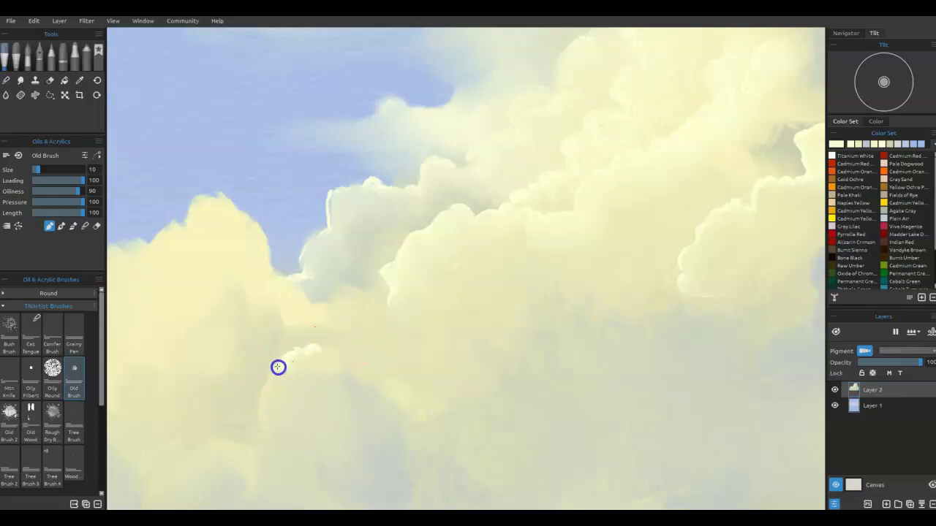
{"action": "left_click_drag", "start_coordinate": [265, 387], "coordinate": [254, 395]}
{"action": "mouse_move", "coordinate": [262, 440]}
{"action": "left_mouse_down"}
{"action": "mouse_move", "coordinate": [210, 455]}
{"action": "mouse_move", "coordinate": [192, 474]}
{"action": "left_mouse_up"}
{"action": "mouse_move", "coordinate": [358, 286]}
{"action": "left_mouse_down"}
{"action": "mouse_move", "coordinate": [383, 298]}
{"action": "mouse_move", "coordinate": [324, 309]}
{"action": "left_mouse_up"}
{"action": "left_click_drag", "start_coordinate": [404, 337], "coordinate": [717, 373]}
{"action": "left_click", "coordinate": [469, 222]}
{"action": "left_click_drag", "start_coordinate": [432, 241], "coordinate": [416, 245]}
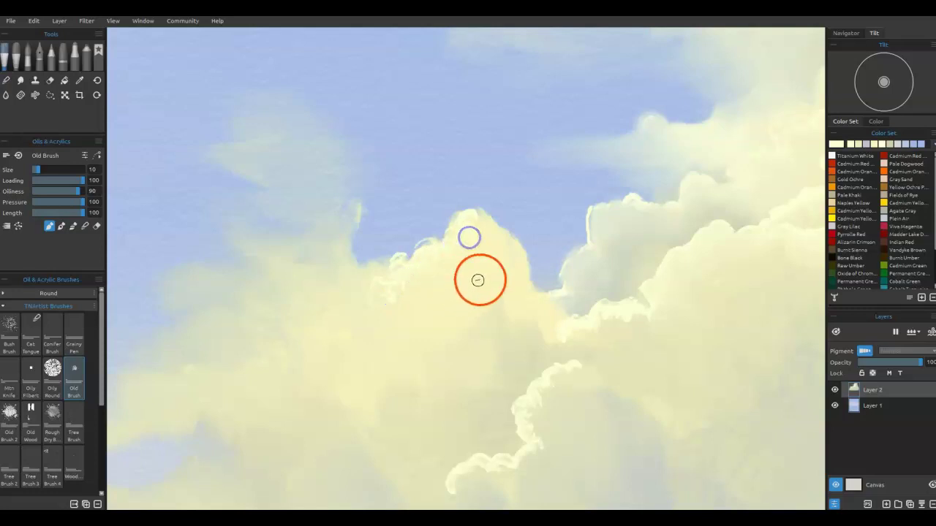
Brighten the left cloud's crown and upper-left edge with the Oily Round brush at size 12.
{"action": "left_click", "coordinate": [52, 370]}
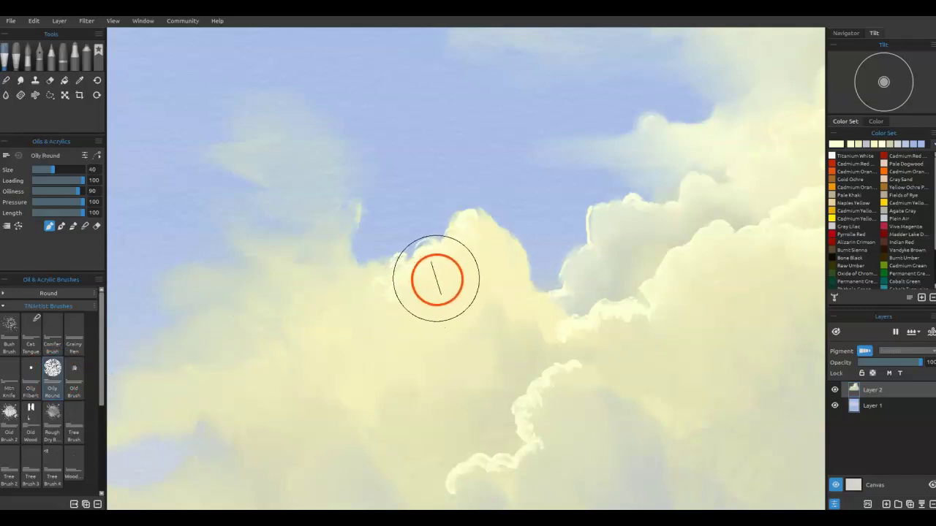
{"action": "key", "text": "["}
{"action": "key", "text": "["}
{"action": "key", "text": "["}
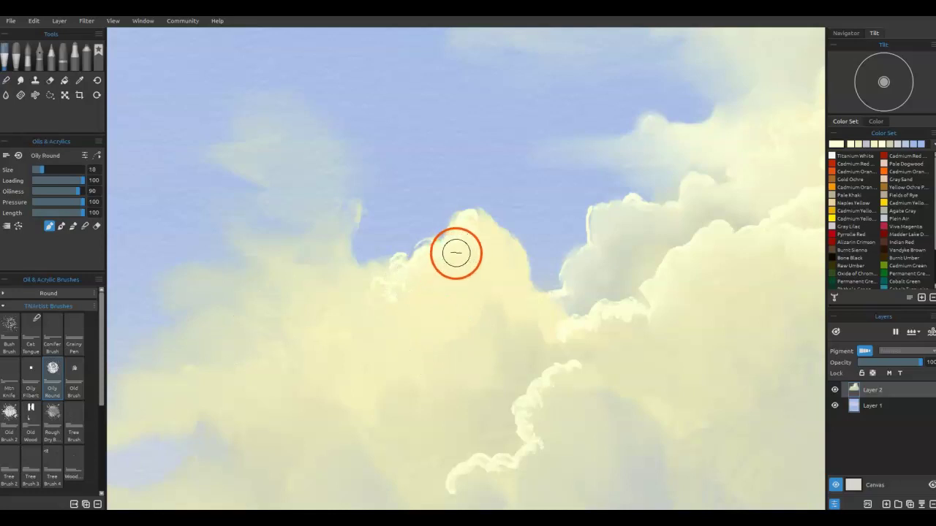
{"action": "key", "text": "bracketleft"}
{"action": "key", "text": "bracketleft"}
{"action": "key", "text": "bracketleft"}
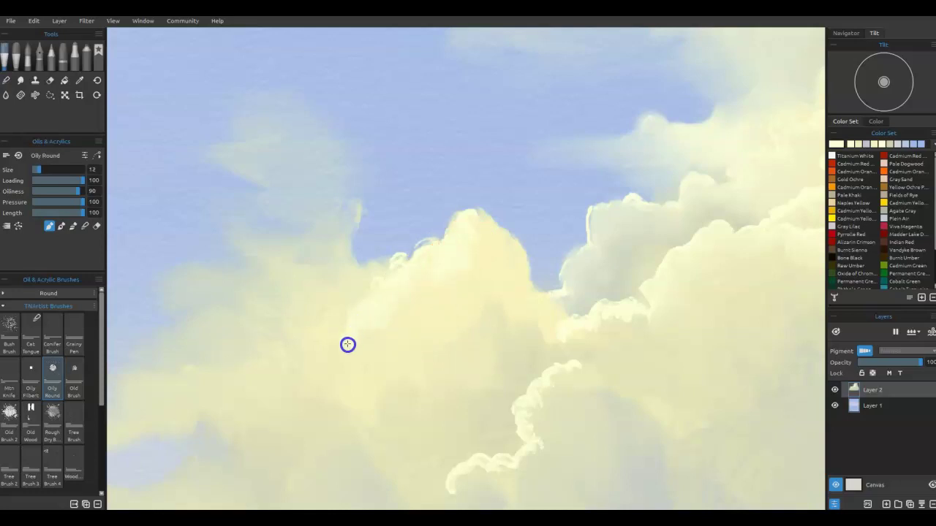
{"action": "mouse_move", "coordinate": [444, 255]}
{"action": "left_mouse_down"}
{"action": "mouse_move", "coordinate": [454, 230]}
{"action": "mouse_move", "coordinate": [480, 219]}
{"action": "left_mouse_up"}
Paint scalloped highlights down the left cloud's side and across its middle with the Oily Round brush at size 9.
{"action": "key", "text": "bracketleft"}
{"action": "key", "text": "bracketleft"}
{"action": "key", "text": "bracketleft"}
{"action": "right_click", "coordinate": [499, 308]}
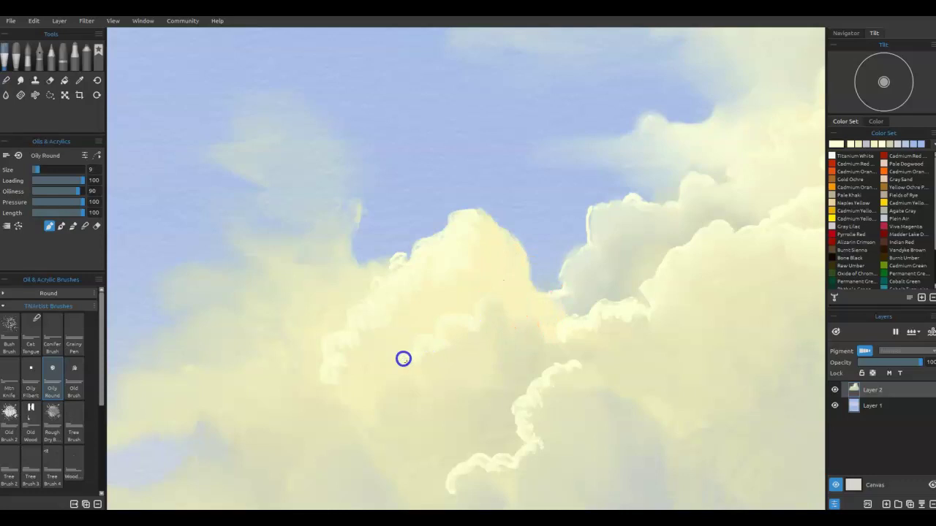
{"action": "mouse_move", "coordinate": [406, 329]}
{"action": "left_mouse_down"}
{"action": "mouse_move", "coordinate": [385, 371]}
{"action": "mouse_move", "coordinate": [430, 389]}
{"action": "mouse_move", "coordinate": [354, 378]}
{"action": "mouse_move", "coordinate": [328, 386]}
{"action": "mouse_move", "coordinate": [337, 407]}
{"action": "left_mouse_up"}
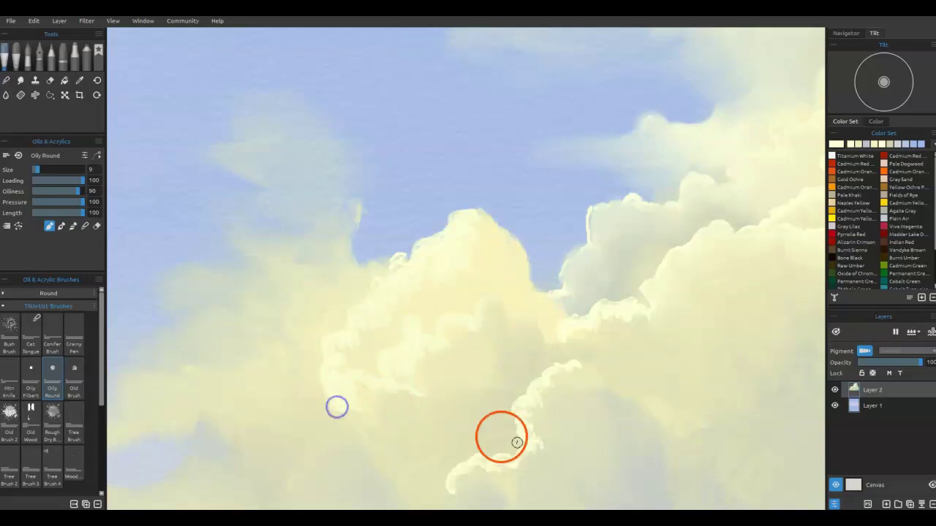
{"action": "left_click_drag", "start_coordinate": [559, 430], "coordinate": [561, 440]}
Blend the left cloud's highlights and the curling rim below it into soft puffs with the Oily Round brush at size 9.
{"action": "key", "text": "b"}
{"action": "left_click_drag", "start_coordinate": [424, 345], "coordinate": [421, 358]}
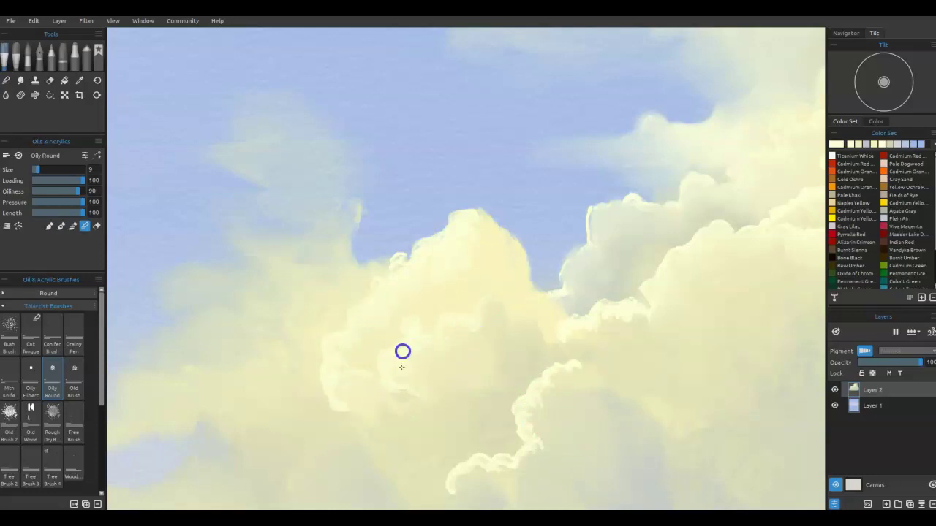
{"action": "left_click", "coordinate": [563, 405]}
{"action": "mouse_move", "coordinate": [503, 472]}
{"action": "left_mouse_down"}
{"action": "mouse_move", "coordinate": [454, 488]}
{"action": "mouse_move", "coordinate": [496, 477]}
{"action": "mouse_move", "coordinate": [465, 497]}
{"action": "mouse_move", "coordinate": [559, 459]}
{"action": "mouse_move", "coordinate": [573, 415]}
{"action": "mouse_move", "coordinate": [595, 406]}
{"action": "mouse_move", "coordinate": [567, 437]}
{"action": "mouse_move", "coordinate": [602, 397]}
{"action": "mouse_move", "coordinate": [599, 438]}
{"action": "mouse_move", "coordinate": [558, 466]}
{"action": "left_mouse_up"}
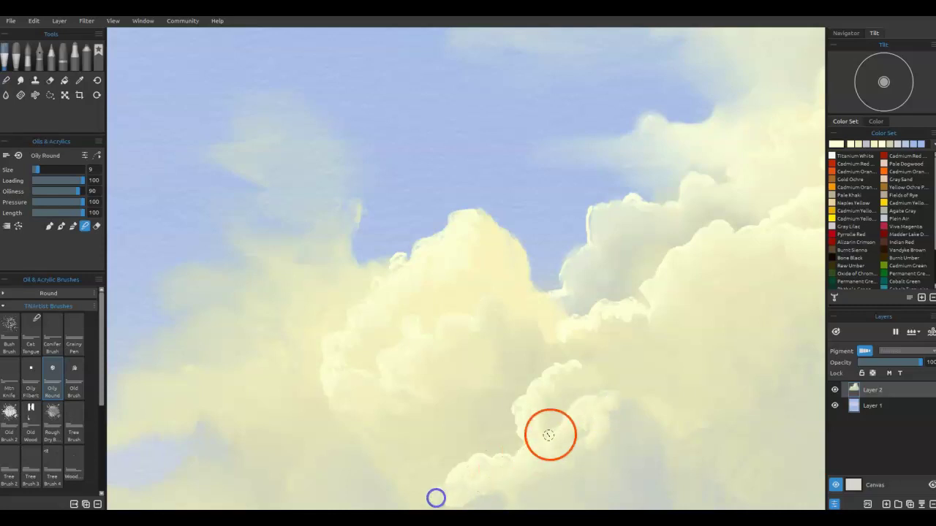
Extend the blended ridge down to the lower left and soften the bright billow edges at its upper end.
{"action": "left_click_drag", "start_coordinate": [550, 434], "coordinate": [627, 315]}
{"action": "mouse_move", "coordinate": [528, 385]}
{"action": "left_mouse_down"}
{"action": "mouse_move", "coordinate": [509, 397]}
{"action": "mouse_move", "coordinate": [494, 382]}
{"action": "mouse_move", "coordinate": [496, 405]}
{"action": "mouse_move", "coordinate": [463, 432]}
{"action": "mouse_move", "coordinate": [465, 442]}
{"action": "mouse_move", "coordinate": [494, 424]}
{"action": "mouse_move", "coordinate": [402, 477]}
{"action": "left_mouse_up"}
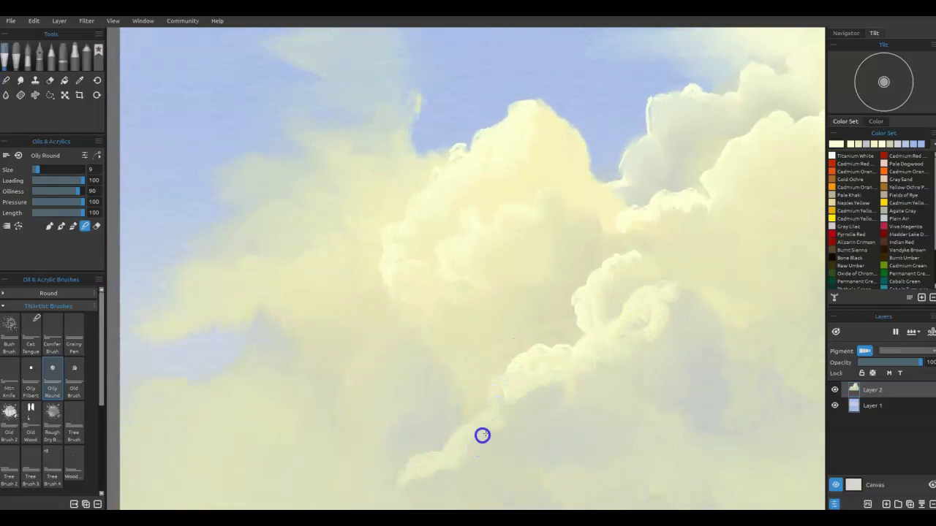
{"action": "mouse_move", "coordinate": [545, 408]}
{"action": "left_mouse_down"}
{"action": "mouse_move", "coordinate": [572, 396]}
{"action": "mouse_move", "coordinate": [596, 359]}
{"action": "mouse_move", "coordinate": [699, 308]}
{"action": "mouse_move", "coordinate": [671, 293]}
{"action": "left_mouse_up"}
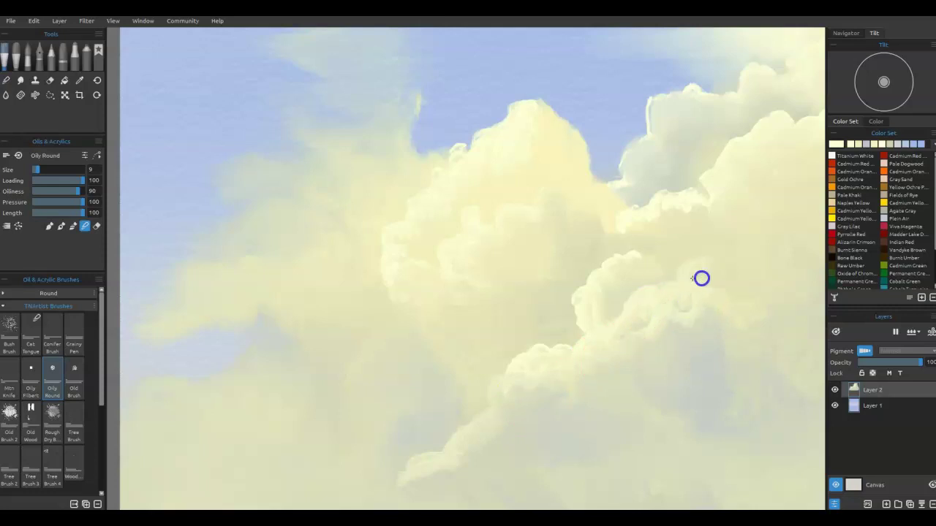
{"action": "left_click", "coordinate": [693, 218]}
{"action": "mouse_move", "coordinate": [607, 243]}
{"action": "left_mouse_down"}
{"action": "mouse_move", "coordinate": [632, 250]}
{"action": "mouse_move", "coordinate": [627, 230]}
{"action": "mouse_move", "coordinate": [657, 231]}
{"action": "left_mouse_up"}
Round off the left cloud's lower edge with blended highlights tapering down towards the ridge.
{"action": "left_click", "coordinate": [476, 314]}
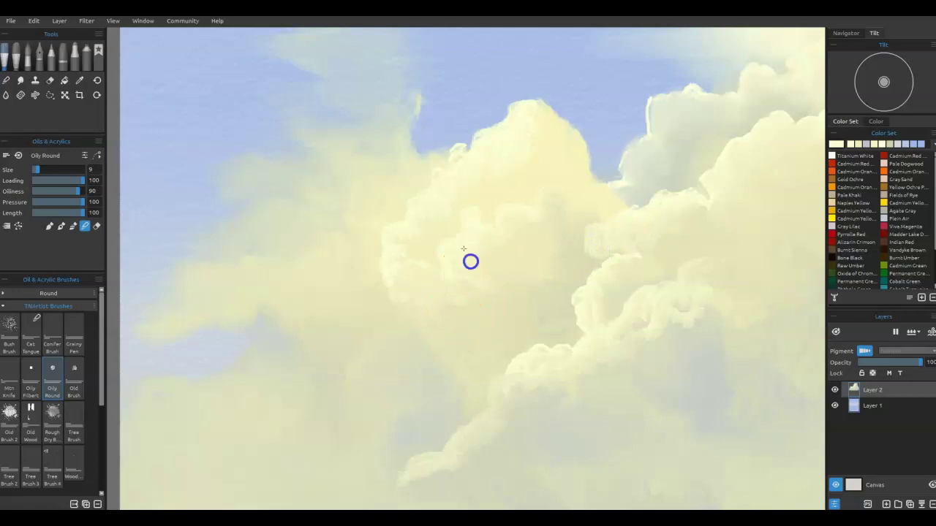
{"action": "mouse_move", "coordinate": [411, 282]}
{"action": "left_mouse_down"}
{"action": "mouse_move", "coordinate": [387, 298]}
{"action": "mouse_move", "coordinate": [397, 321]}
{"action": "mouse_move", "coordinate": [473, 329]}
{"action": "left_mouse_up"}
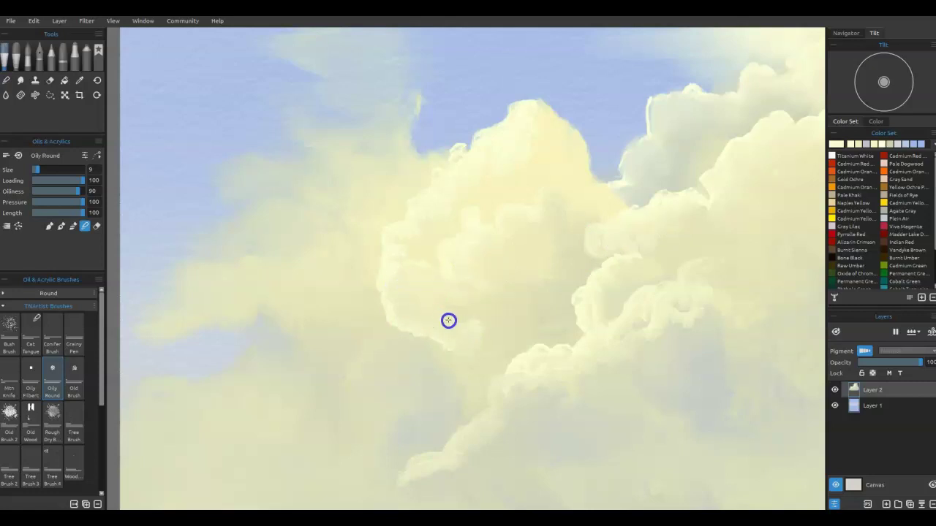
{"action": "left_click_drag", "start_coordinate": [465, 387], "coordinate": [478, 414]}
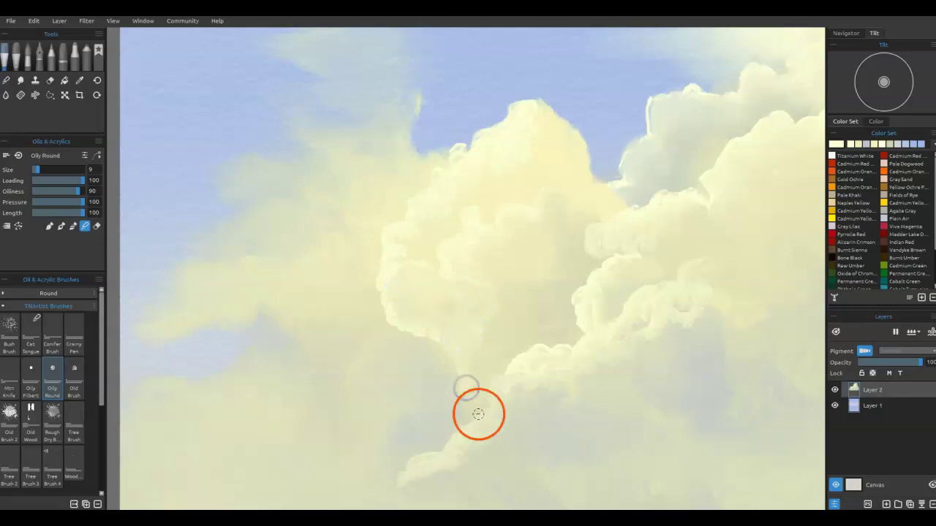
Paint scalloped pale yellow rim outlines on the billows at the cloud bank's lower-left side with Oily Round at size 9.
{"action": "key", "text": "ctrl+0"}
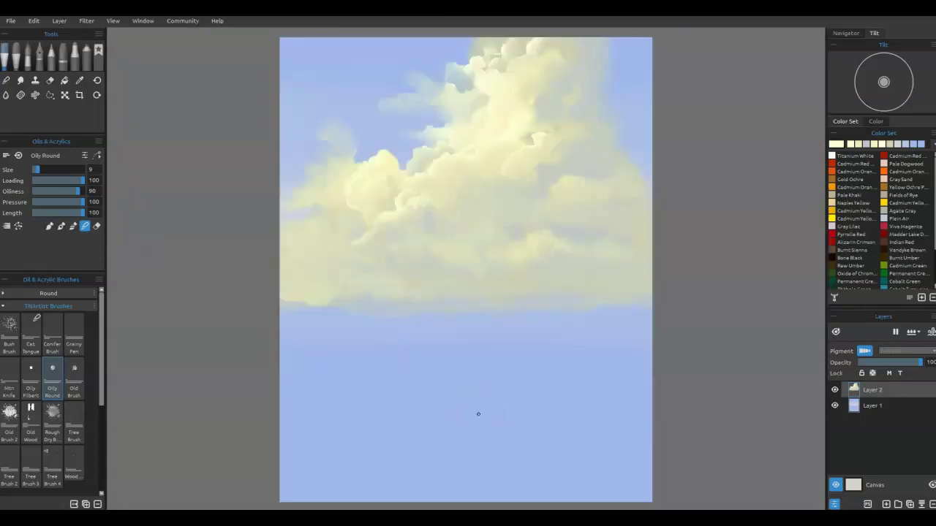
{"action": "mouse_move", "coordinate": [540, 206]}
{"action": "left_mouse_down"}
{"action": "mouse_move", "coordinate": [475, 219]}
{"action": "mouse_move", "coordinate": [530, 154]}
{"action": "mouse_move", "coordinate": [405, 228]}
{"action": "mouse_move", "coordinate": [430, 206]}
{"action": "mouse_move", "coordinate": [423, 212]}
{"action": "mouse_move", "coordinate": [453, 244]}
{"action": "mouse_move", "coordinate": [525, 217]}
{"action": "mouse_move", "coordinate": [573, 257]}
{"action": "mouse_move", "coordinate": [501, 260]}
{"action": "mouse_move", "coordinate": [509, 232]}
{"action": "mouse_move", "coordinate": [504, 259]}
{"action": "left_mouse_up"}
{"action": "mouse_move", "coordinate": [381, 238]}
{"action": "left_mouse_down"}
{"action": "mouse_move", "coordinate": [330, 242]}
{"action": "mouse_move", "coordinate": [349, 219]}
{"action": "mouse_move", "coordinate": [354, 233]}
{"action": "mouse_move", "coordinate": [343, 229]}
{"action": "left_mouse_up"}
{"action": "key", "text": "b"}
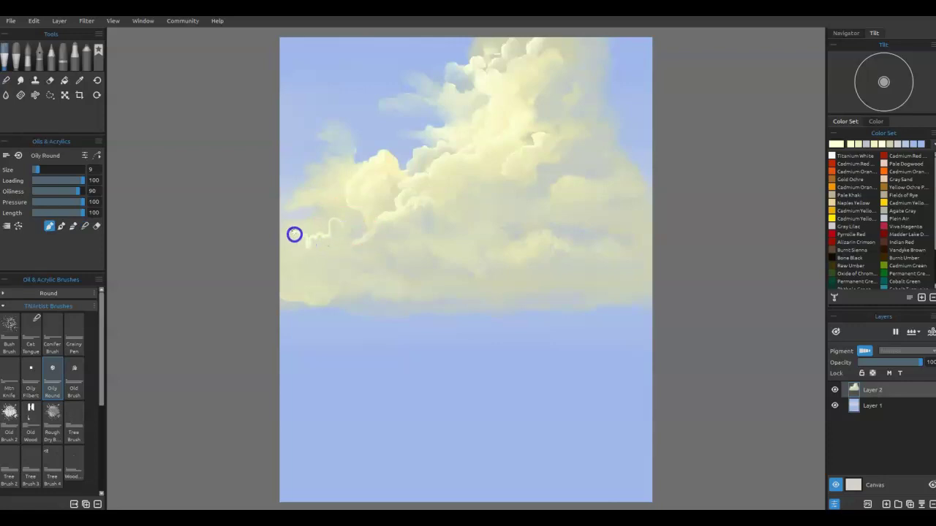
{"action": "mouse_move", "coordinate": [271, 245]}
{"action": "left_mouse_down"}
{"action": "mouse_move", "coordinate": [325, 243]}
{"action": "mouse_move", "coordinate": [364, 221]}
{"action": "mouse_move", "coordinate": [344, 244]}
{"action": "mouse_move", "coordinate": [309, 255]}
{"action": "mouse_move", "coordinate": [326, 252]}
{"action": "mouse_move", "coordinate": [276, 258]}
{"action": "mouse_move", "coordinate": [328, 254]}
{"action": "left_mouse_up"}
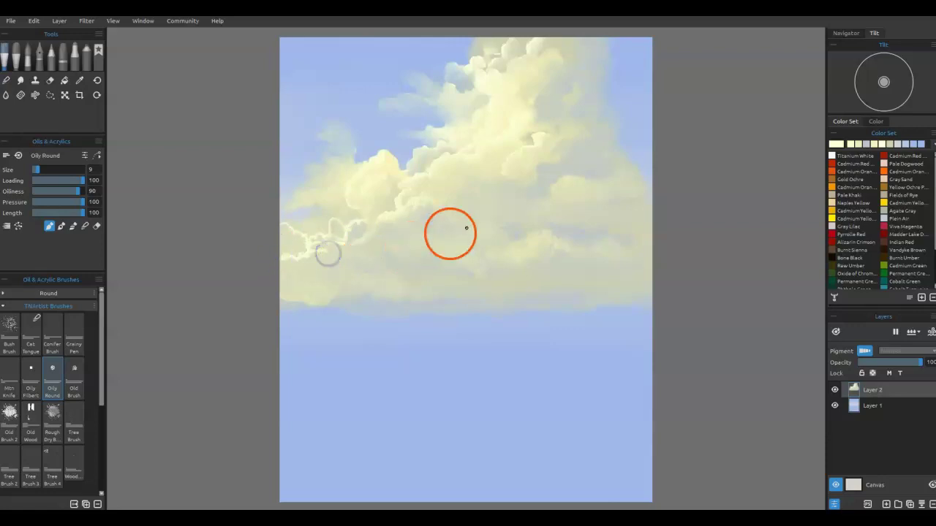
Paint rim outlines from the right-hand billow down across the lower cloud bank, and under the small billow above.
{"action": "left_click_drag", "start_coordinate": [565, 182], "coordinate": [552, 196]}
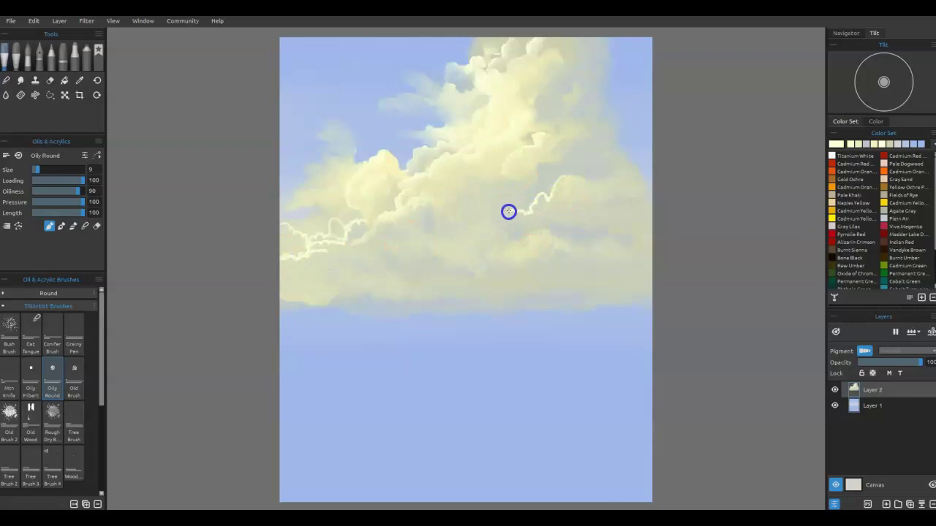
{"action": "mouse_move", "coordinate": [460, 224]}
{"action": "left_mouse_down"}
{"action": "mouse_move", "coordinate": [434, 221]}
{"action": "mouse_move", "coordinate": [424, 234]}
{"action": "left_mouse_up"}
{"action": "left_click_drag", "start_coordinate": [386, 264], "coordinate": [342, 289]}
{"action": "left_click_drag", "start_coordinate": [509, 164], "coordinate": [531, 152]}
{"action": "mouse_move", "coordinate": [480, 184]}
{"action": "left_mouse_down"}
{"action": "mouse_move", "coordinate": [468, 200]}
{"action": "mouse_move", "coordinate": [499, 171]}
{"action": "left_mouse_up"}
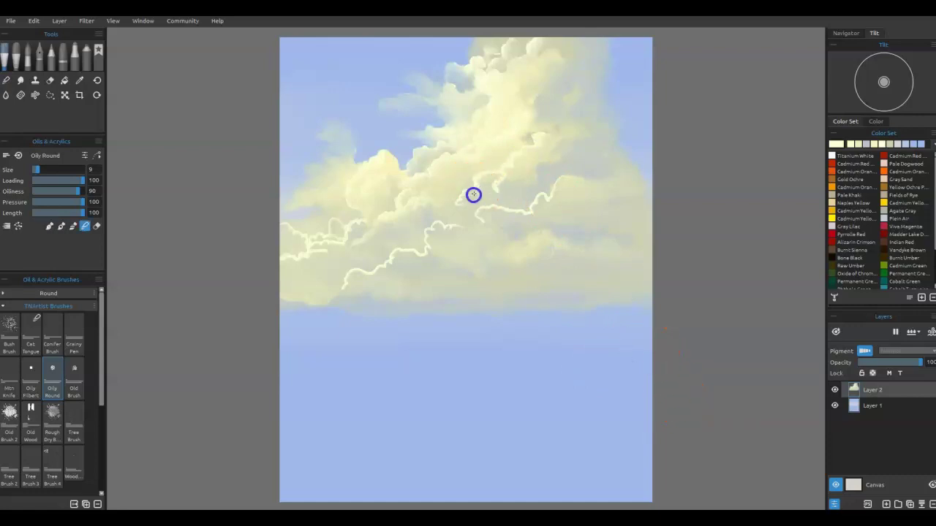
{"action": "left_click", "coordinate": [521, 236]}
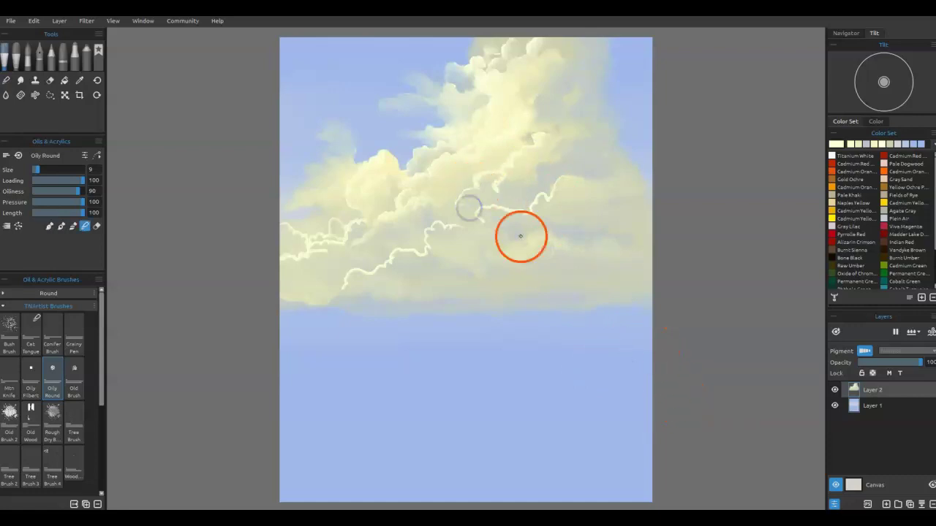
Blend the lower-left end of the long rim outline into a soft puff with the Oily Round brush at size 9.
{"action": "scroll", "coordinate": [354, 298], "scroll_direction": "up", "scroll_amount": 5}
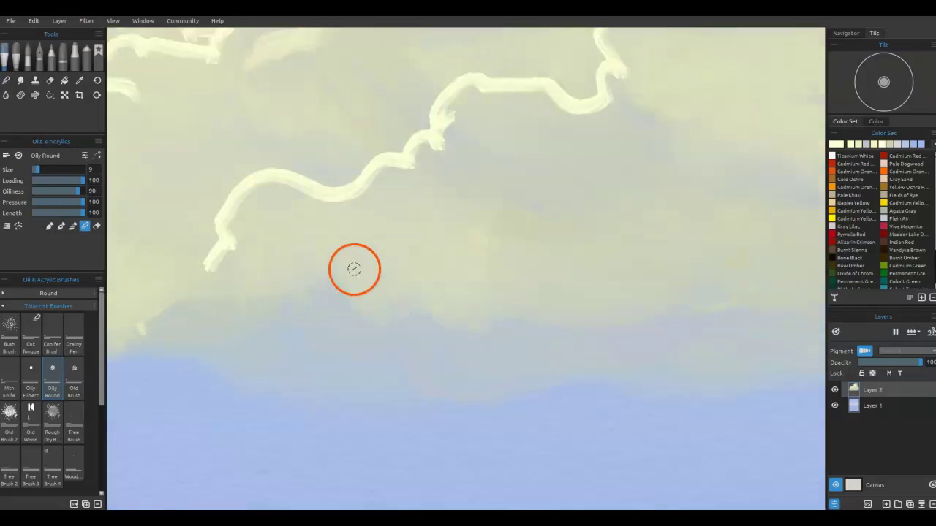
{"action": "left_click", "coordinate": [401, 166]}
{"action": "mouse_move", "coordinate": [378, 173]}
{"action": "left_mouse_down"}
{"action": "mouse_move", "coordinate": [368, 195]}
{"action": "mouse_move", "coordinate": [355, 187]}
{"action": "mouse_move", "coordinate": [351, 200]}
{"action": "mouse_move", "coordinate": [309, 209]}
{"action": "mouse_move", "coordinate": [307, 188]}
{"action": "mouse_move", "coordinate": [276, 181]}
{"action": "mouse_move", "coordinate": [240, 209]}
{"action": "mouse_move", "coordinate": [252, 191]}
{"action": "mouse_move", "coordinate": [242, 192]}
{"action": "mouse_move", "coordinate": [232, 218]}
{"action": "mouse_move", "coordinate": [244, 231]}
{"action": "mouse_move", "coordinate": [206, 280]}
{"action": "mouse_move", "coordinate": [325, 221]}
{"action": "mouse_move", "coordinate": [297, 223]}
{"action": "mouse_move", "coordinate": [283, 247]}
{"action": "mouse_move", "coordinate": [264, 221]}
{"action": "mouse_move", "coordinate": [286, 228]}
{"action": "left_mouse_up"}
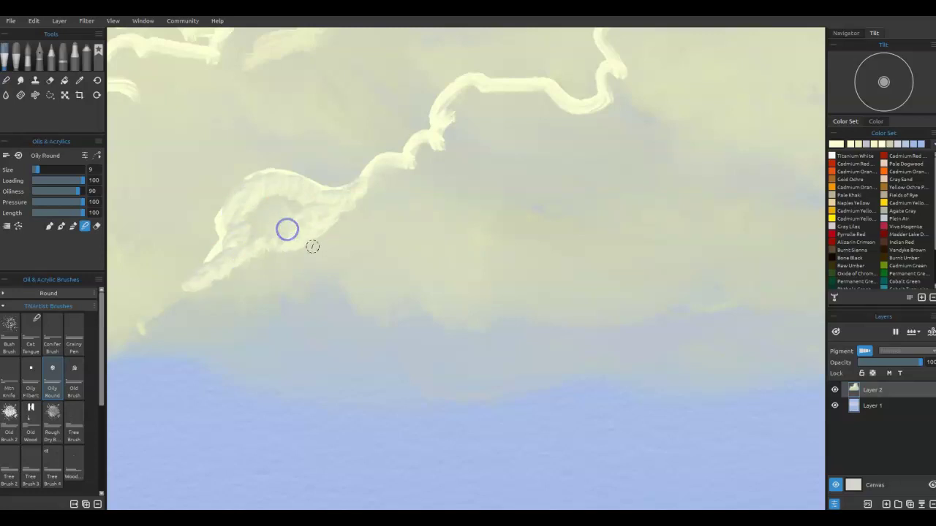
{"action": "scroll", "coordinate": [312, 246], "scroll_direction": "down", "scroll_amount": 2}
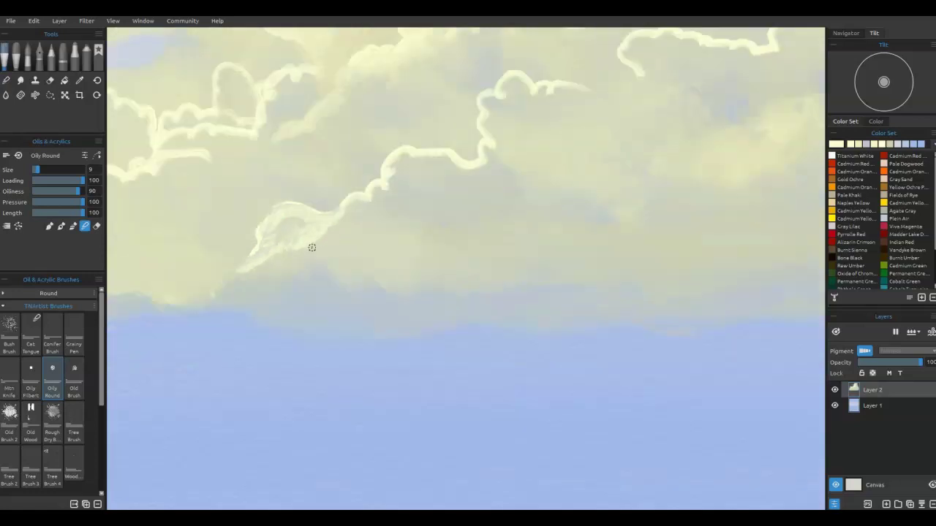
{"action": "left_click_drag", "start_coordinate": [411, 276], "coordinate": [541, 409]}
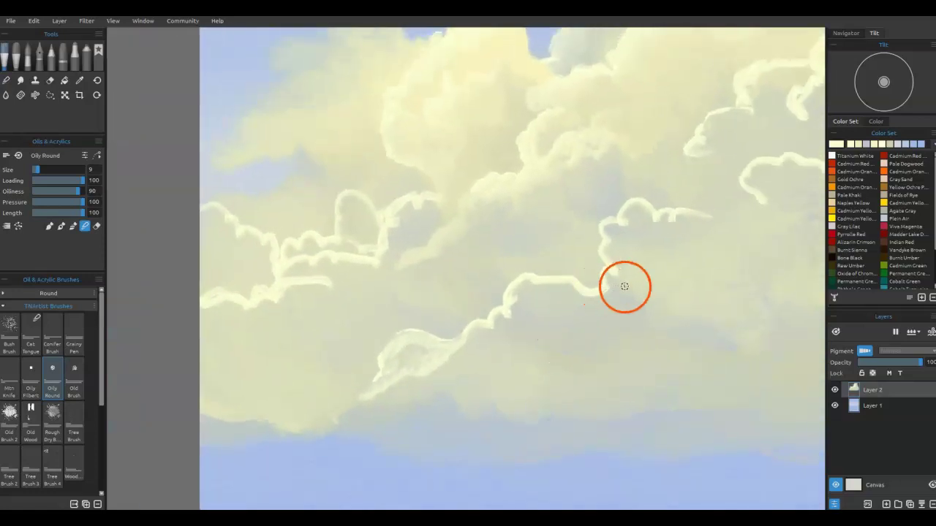
Blend the underside of the lower rim outline into the grey cloud with the Oily Round brush at size 20.
{"action": "key", "text": "]"}
{"action": "key", "text": "]"}
{"action": "key", "text": "]"}
{"action": "key", "text": "]"}
{"action": "key", "text": "]"}
{"action": "key", "text": "]"}
{"action": "mouse_move", "coordinate": [582, 310]}
{"action": "left_mouse_down"}
{"action": "mouse_move", "coordinate": [520, 291]}
{"action": "mouse_move", "coordinate": [515, 325]}
{"action": "mouse_move", "coordinate": [504, 323]}
{"action": "mouse_move", "coordinate": [500, 342]}
{"action": "mouse_move", "coordinate": [427, 372]}
{"action": "left_mouse_up"}
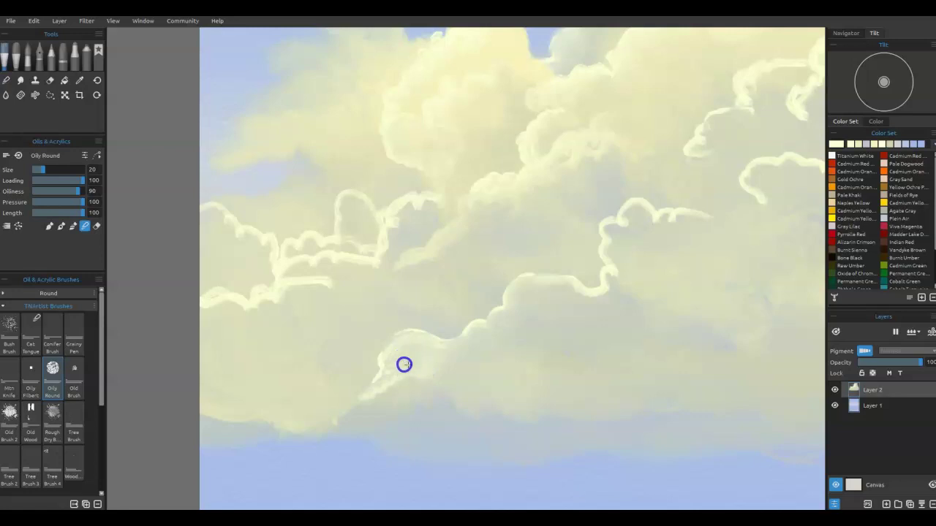
Blend the ridge's upper-right billow with Oily Round at size 12, and smooth the ridge with the Soft blend brush at size 14.
{"action": "mouse_move", "coordinate": [601, 322]}
{"action": "left_mouse_down"}
{"action": "mouse_move", "coordinate": [626, 311]}
{"action": "mouse_move", "coordinate": [585, 297]}
{"action": "mouse_move", "coordinate": [619, 272]}
{"action": "mouse_move", "coordinate": [605, 255]}
{"action": "mouse_move", "coordinate": [615, 246]}
{"action": "mouse_move", "coordinate": [611, 227]}
{"action": "mouse_move", "coordinate": [626, 215]}
{"action": "mouse_move", "coordinate": [647, 224]}
{"action": "mouse_move", "coordinate": [698, 221]}
{"action": "mouse_move", "coordinate": [651, 279]}
{"action": "mouse_move", "coordinate": [632, 274]}
{"action": "mouse_move", "coordinate": [590, 302]}
{"action": "left_mouse_up"}
{"action": "mouse_move", "coordinate": [633, 282]}
{"action": "left_mouse_down"}
{"action": "mouse_move", "coordinate": [672, 247]}
{"action": "mouse_move", "coordinate": [702, 233]}
{"action": "left_mouse_up"}
{"action": "left_click_drag", "start_coordinate": [656, 233], "coordinate": [655, 232]}
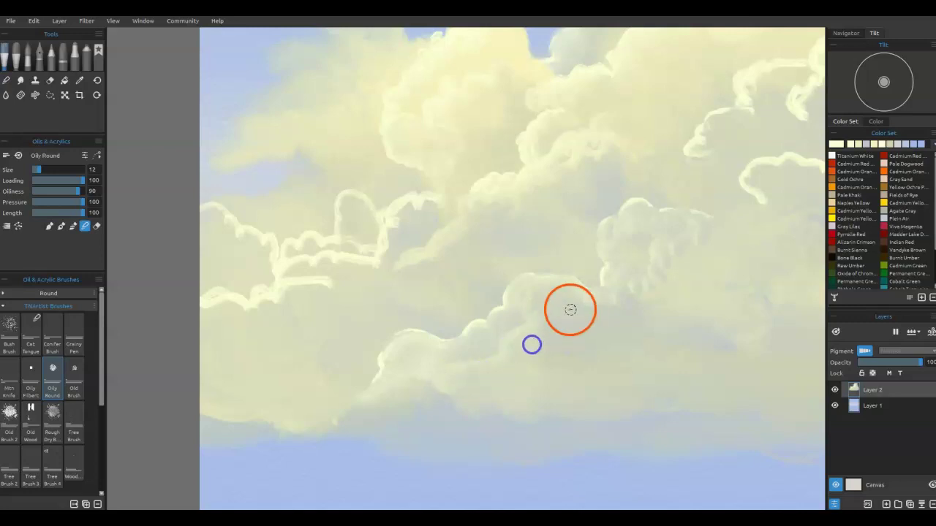
{"action": "key", "text": "n"}
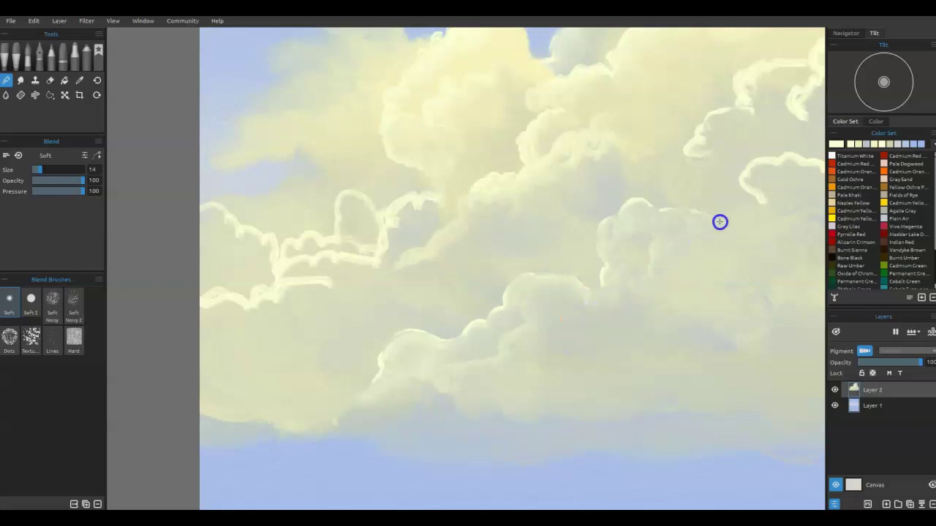
{"action": "left_click_drag", "start_coordinate": [454, 347], "coordinate": [450, 356]}
Blend the scalloped outlines on the lower-left billows into rounded forms with the Oily Round brush at size 12.
{"action": "key", "text": "b"}
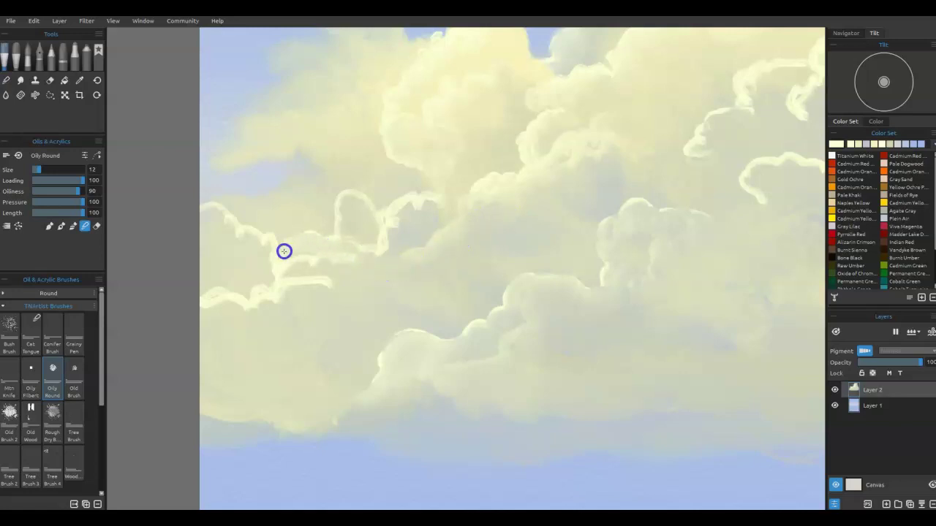
{"action": "mouse_move", "coordinate": [300, 284]}
{"action": "left_mouse_down"}
{"action": "mouse_move", "coordinate": [332, 287]}
{"action": "mouse_move", "coordinate": [327, 271]}
{"action": "mouse_move", "coordinate": [297, 260]}
{"action": "mouse_move", "coordinate": [384, 255]}
{"action": "mouse_move", "coordinate": [381, 239]}
{"action": "mouse_move", "coordinate": [401, 206]}
{"action": "mouse_move", "coordinate": [439, 193]}
{"action": "left_mouse_up"}
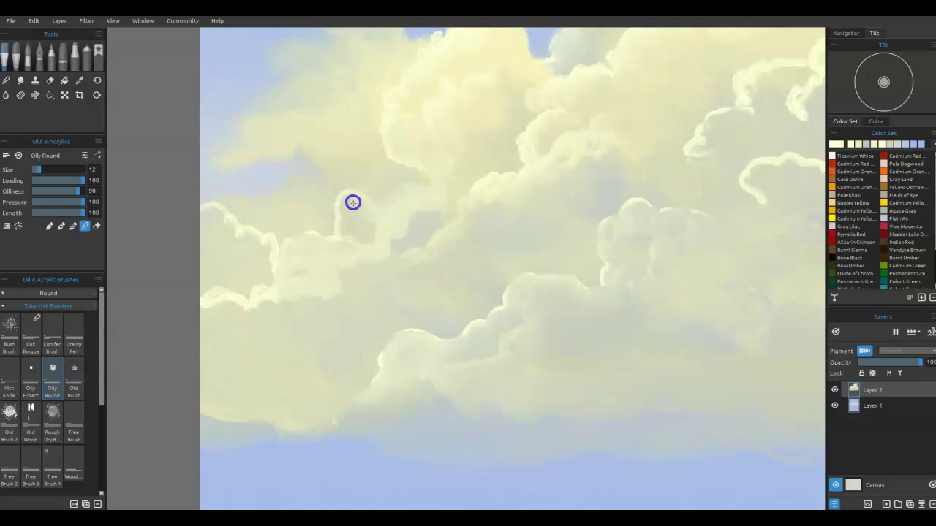
{"action": "mouse_move", "coordinate": [373, 234]}
{"action": "left_mouse_down"}
{"action": "mouse_move", "coordinate": [363, 244]}
{"action": "mouse_move", "coordinate": [412, 234]}
{"action": "mouse_move", "coordinate": [430, 202]}
{"action": "left_mouse_up"}
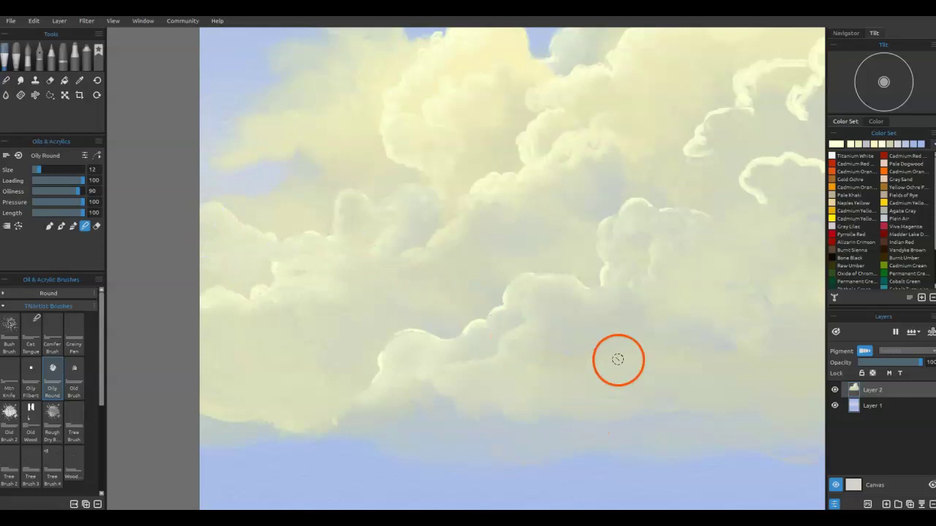
Blend the middle ridge's rim outline into the shadow below and build a rounded hump on its crest.
{"action": "left_click_drag", "start_coordinate": [706, 280], "coordinate": [403, 404]}
{"action": "mouse_move", "coordinate": [680, 210]}
{"action": "left_mouse_down"}
{"action": "mouse_move", "coordinate": [650, 261]}
{"action": "mouse_move", "coordinate": [636, 263]}
{"action": "mouse_move", "coordinate": [627, 248]}
{"action": "mouse_move", "coordinate": [627, 279]}
{"action": "mouse_move", "coordinate": [604, 275]}
{"action": "mouse_move", "coordinate": [607, 302]}
{"action": "mouse_move", "coordinate": [562, 303]}
{"action": "mouse_move", "coordinate": [592, 308]}
{"action": "mouse_move", "coordinate": [626, 275]}
{"action": "mouse_move", "coordinate": [653, 280]}
{"action": "mouse_move", "coordinate": [624, 274]}
{"action": "mouse_move", "coordinate": [683, 263]}
{"action": "mouse_move", "coordinate": [676, 258]}
{"action": "mouse_move", "coordinate": [651, 280]}
{"action": "mouse_move", "coordinate": [619, 283]}
{"action": "mouse_move", "coordinate": [607, 302]}
{"action": "mouse_move", "coordinate": [581, 305]}
{"action": "mouse_move", "coordinate": [543, 306]}
{"action": "mouse_move", "coordinate": [490, 288]}
{"action": "mouse_move", "coordinate": [489, 312]}
{"action": "mouse_move", "coordinate": [486, 284]}
{"action": "mouse_move", "coordinate": [436, 345]}
{"action": "mouse_move", "coordinate": [459, 326]}
{"action": "mouse_move", "coordinate": [450, 304]}
{"action": "mouse_move", "coordinate": [488, 303]}
{"action": "left_mouse_up"}
{"action": "mouse_move", "coordinate": [434, 348]}
{"action": "left_mouse_down"}
{"action": "mouse_move", "coordinate": [380, 393]}
{"action": "mouse_move", "coordinate": [390, 401]}
{"action": "mouse_move", "coordinate": [442, 347]}
{"action": "mouse_move", "coordinate": [483, 325]}
{"action": "mouse_move", "coordinate": [485, 304]}
{"action": "mouse_move", "coordinate": [505, 318]}
{"action": "left_mouse_up"}
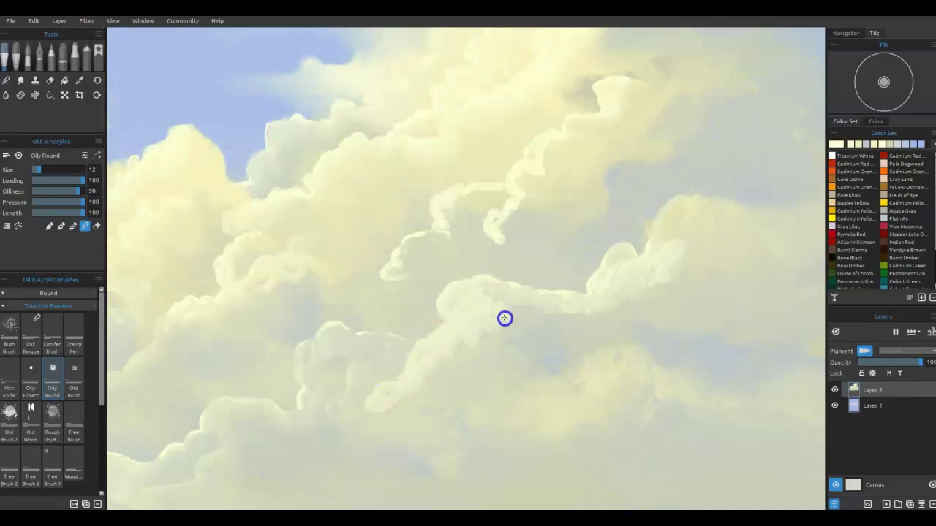
{"action": "mouse_move", "coordinate": [566, 321]}
{"action": "left_mouse_down"}
{"action": "mouse_move", "coordinate": [539, 322]}
{"action": "mouse_move", "coordinate": [563, 320]}
{"action": "mouse_move", "coordinate": [547, 321]}
{"action": "left_mouse_up"}
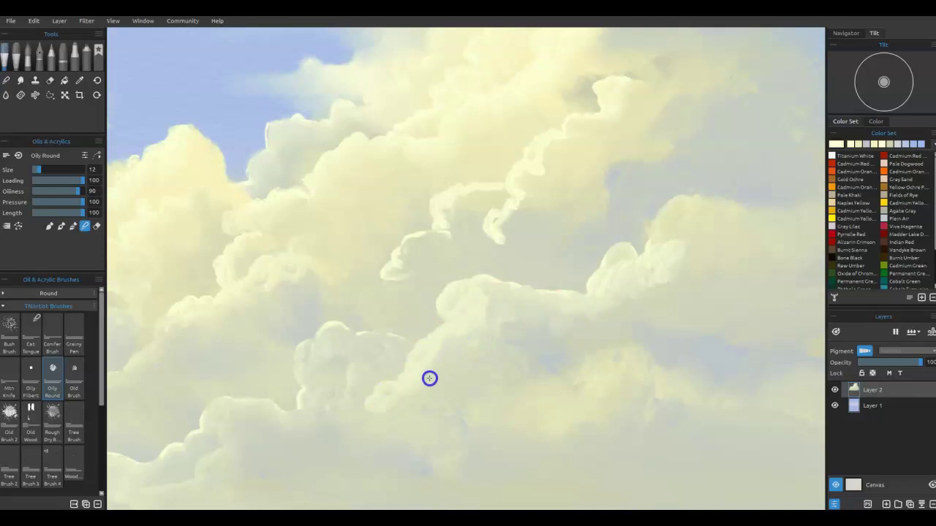
{"action": "left_click", "coordinate": [474, 296]}
{"action": "mouse_move", "coordinate": [474, 296]}
{"action": "left_mouse_down"}
{"action": "mouse_move", "coordinate": [571, 301]}
{"action": "mouse_move", "coordinate": [505, 277]}
{"action": "mouse_move", "coordinate": [530, 275]}
{"action": "mouse_move", "coordinate": [541, 293]}
{"action": "mouse_move", "coordinate": [494, 270]}
{"action": "mouse_move", "coordinate": [482, 276]}
{"action": "mouse_move", "coordinate": [496, 279]}
{"action": "mouse_move", "coordinate": [492, 302]}
{"action": "left_mouse_up"}
Blend the rim outlines of the right-hand billow into rounded, shaded forms with the Oily Round brush at size 12.
{"action": "mouse_move", "coordinate": [612, 288]}
{"action": "left_mouse_down"}
{"action": "mouse_move", "coordinate": [666, 250]}
{"action": "mouse_move", "coordinate": [652, 225]}
{"action": "mouse_move", "coordinate": [657, 217]}
{"action": "mouse_move", "coordinate": [690, 206]}
{"action": "mouse_move", "coordinate": [666, 236]}
{"action": "mouse_move", "coordinate": [674, 249]}
{"action": "mouse_move", "coordinate": [692, 197]}
{"action": "mouse_move", "coordinate": [730, 214]}
{"action": "left_mouse_up"}
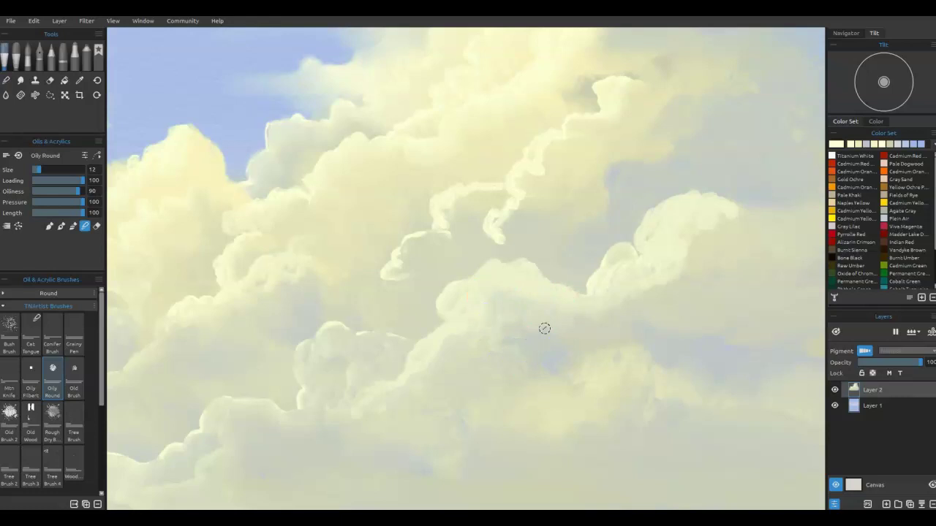
{"action": "mouse_move", "coordinate": [665, 293]}
{"action": "left_mouse_down"}
{"action": "mouse_move", "coordinate": [629, 286]}
{"action": "mouse_move", "coordinate": [625, 311]}
{"action": "mouse_move", "coordinate": [636, 311]}
{"action": "mouse_move", "coordinate": [656, 276]}
{"action": "mouse_move", "coordinate": [680, 286]}
{"action": "mouse_move", "coordinate": [677, 261]}
{"action": "mouse_move", "coordinate": [697, 247]}
{"action": "mouse_move", "coordinate": [695, 226]}
{"action": "mouse_move", "coordinate": [724, 223]}
{"action": "mouse_move", "coordinate": [711, 215]}
{"action": "mouse_move", "coordinate": [677, 230]}
{"action": "mouse_move", "coordinate": [691, 209]}
{"action": "mouse_move", "coordinate": [682, 241]}
{"action": "left_mouse_up"}
{"action": "left_click", "coordinate": [698, 224], "text": "alt"}
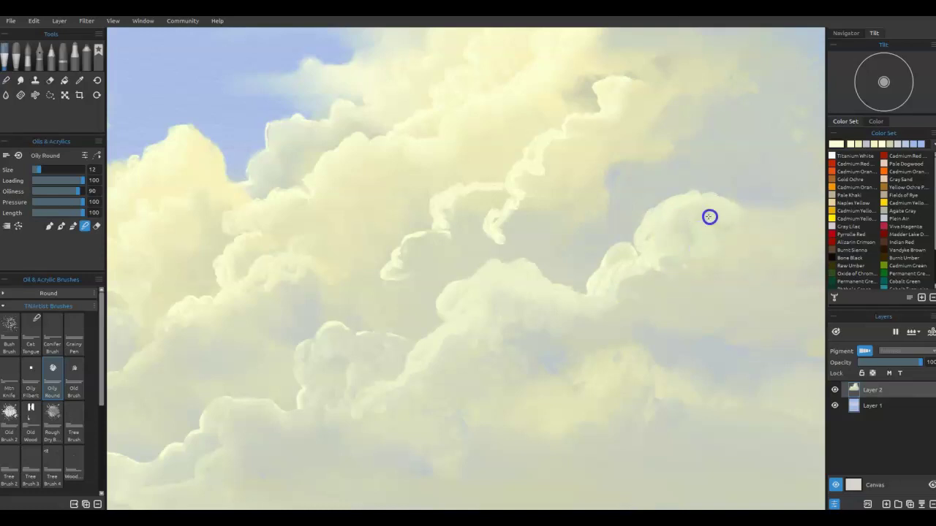
Blend the central rim outlines into the surrounding cloud with Oily Round at size 12, and smooth the billows with the Soft blend brush at size 14.
{"action": "mouse_move", "coordinate": [522, 223]}
{"action": "left_mouse_down"}
{"action": "mouse_move", "coordinate": [493, 224]}
{"action": "mouse_move", "coordinate": [541, 182]}
{"action": "mouse_move", "coordinate": [549, 144]}
{"action": "mouse_move", "coordinate": [558, 158]}
{"action": "mouse_move", "coordinate": [549, 192]}
{"action": "mouse_move", "coordinate": [482, 252]}
{"action": "mouse_move", "coordinate": [429, 251]}
{"action": "left_mouse_up"}
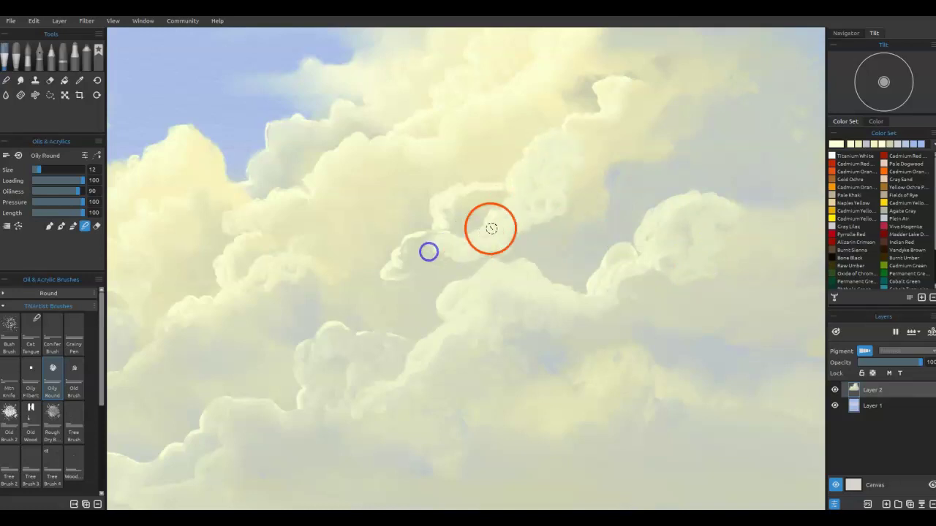
{"action": "key", "text": "n"}
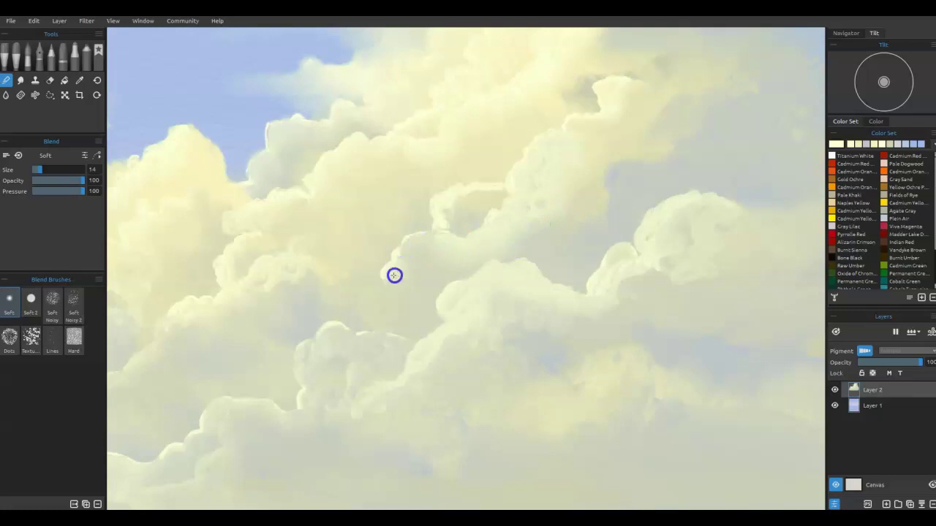
{"action": "left_click", "coordinate": [511, 198]}
{"action": "left_click", "coordinate": [601, 135]}
{"action": "left_click_drag", "start_coordinate": [595, 135], "coordinate": [610, 140]}
{"action": "left_click_drag", "start_coordinate": [501, 341], "coordinate": [547, 359]}
{"action": "mouse_move", "coordinate": [617, 305]}
{"action": "left_mouse_down"}
{"action": "mouse_move", "coordinate": [626, 280]}
{"action": "mouse_move", "coordinate": [691, 289]}
{"action": "left_mouse_up"}
{"action": "key", "text": "b"}
{"action": "left_click", "coordinate": [319, 353]}
{"action": "left_click", "coordinate": [611, 406]}
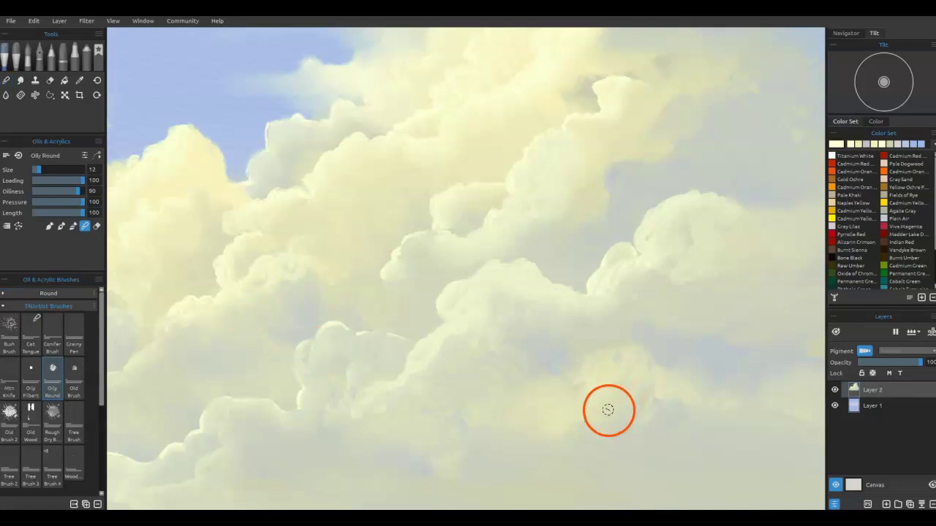
{"action": "key", "text": "ctrl+0"}
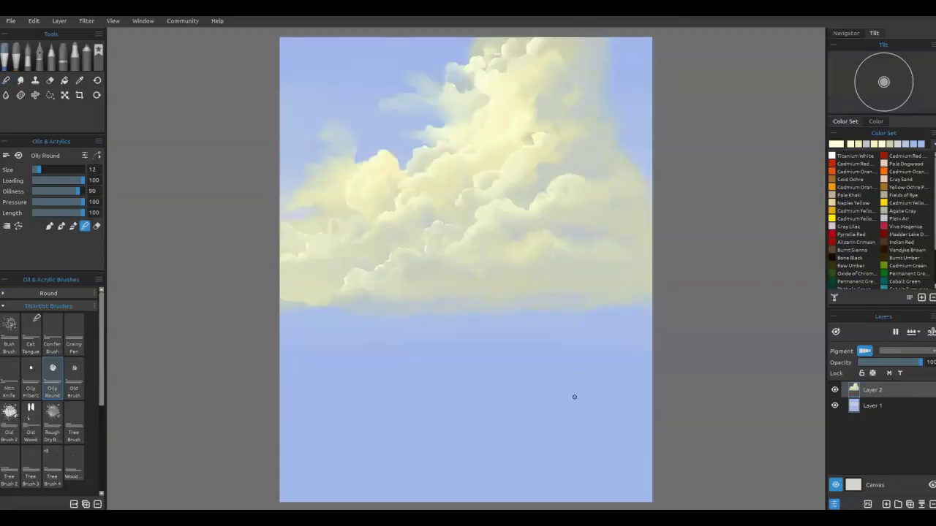
{"action": "left_click", "coordinate": [516, 387]}
{"action": "left_click", "coordinate": [583, 388]}
{"action": "left_click", "coordinate": [540, 374]}
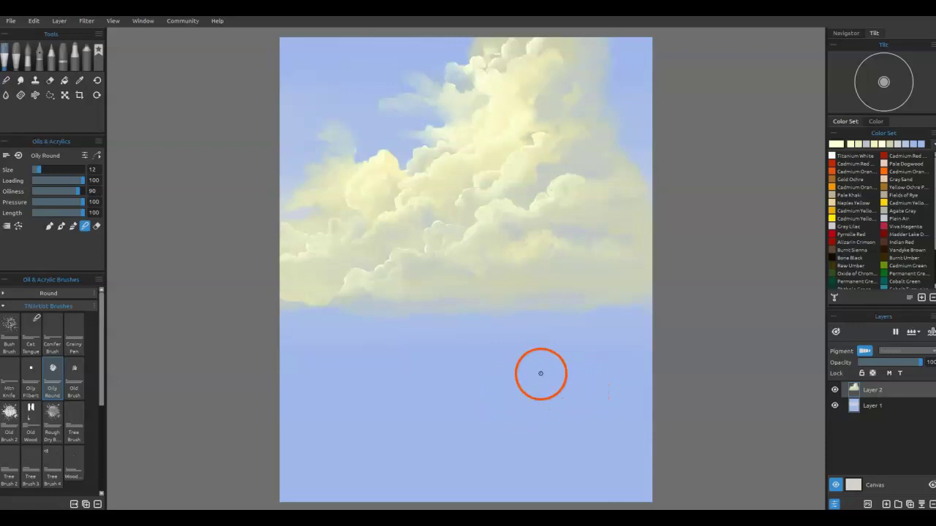
{"action": "left_click", "coordinate": [476, 240]}
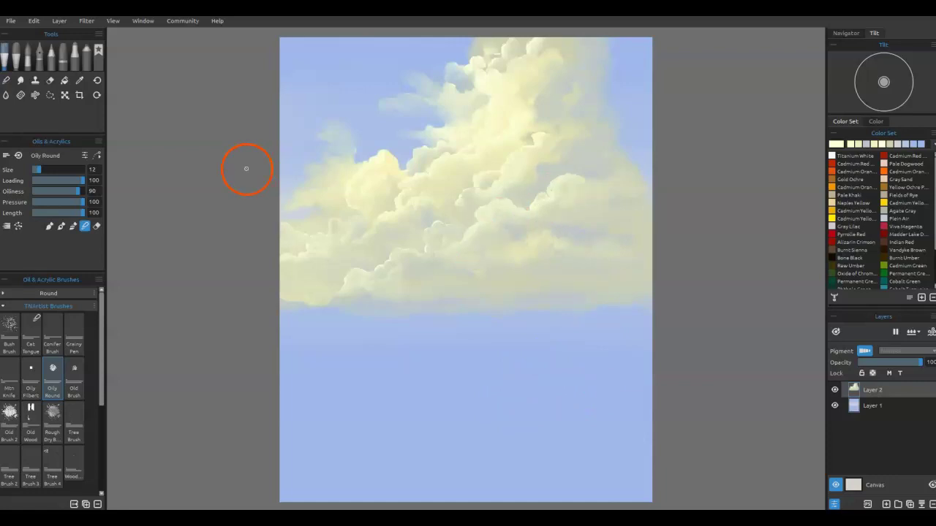
Add a new layer and outline a freehand mountain silhouette selection across the full canvas width below the cloud.
{"action": "left_click", "coordinate": [50, 95]}
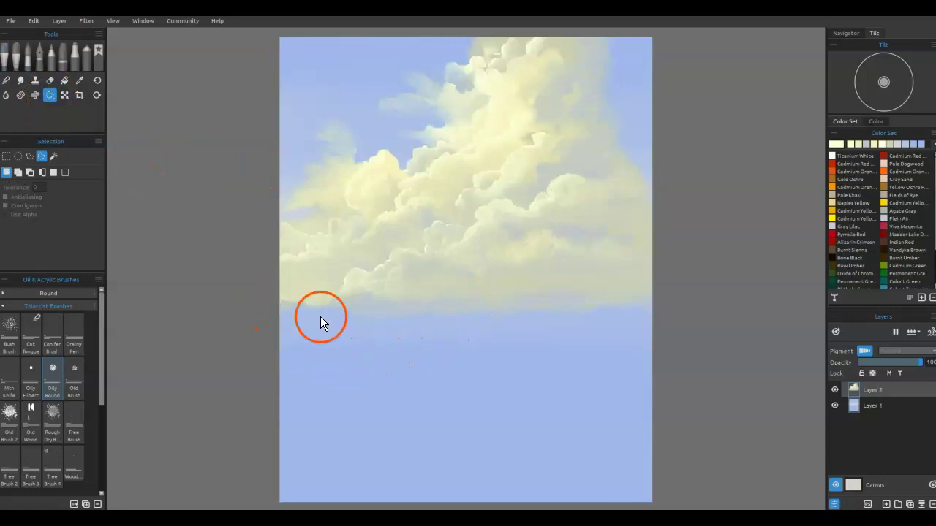
{"action": "left_click", "coordinate": [886, 504]}
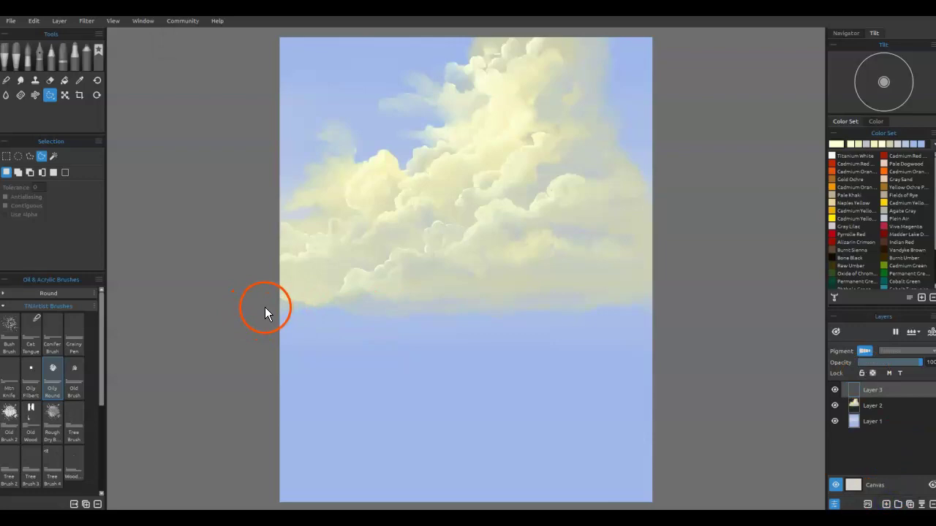
{"action": "left_click_drag", "start_coordinate": [262, 344], "coordinate": [270, 346]}
{"action": "double_click", "coordinate": [701, 391]}
{"action": "left_click", "coordinate": [6, 156]}
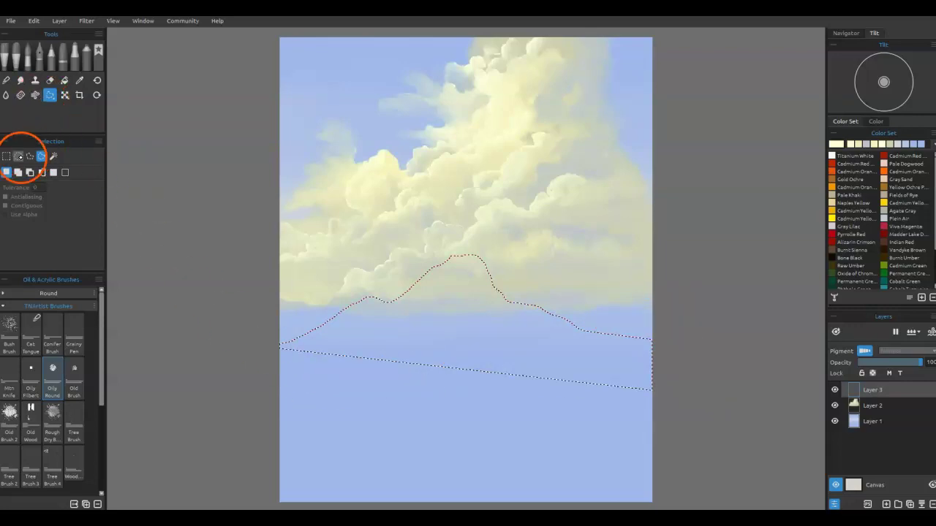
{"action": "left_click", "coordinate": [264, 353]}
{"action": "left_click_drag", "start_coordinate": [259, 356], "coordinate": [286, 366]}
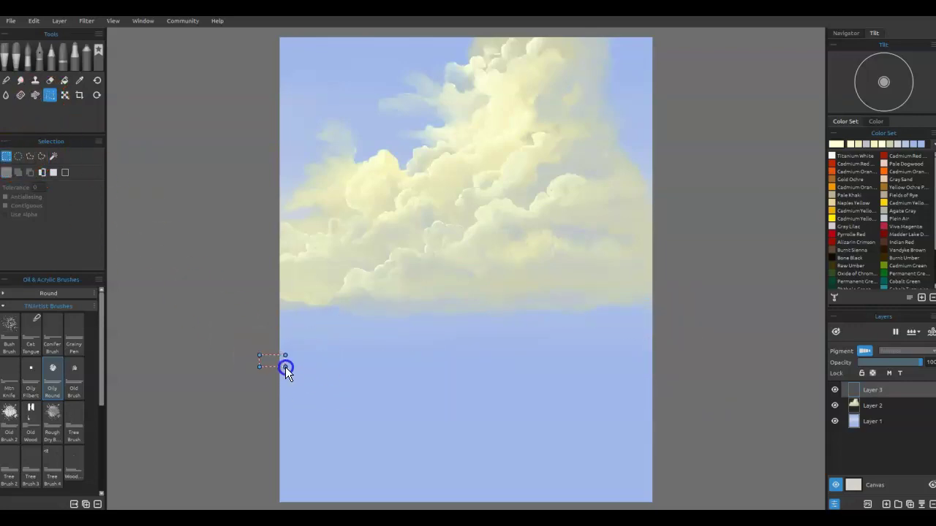
{"action": "left_click", "coordinate": [274, 400]}
{"action": "key", "text": "ctrl+z"}
Add a full-width rectangle to the selection beneath the mountain silhouette to fill in its slanted base.
{"action": "left_click", "coordinate": [17, 172]}
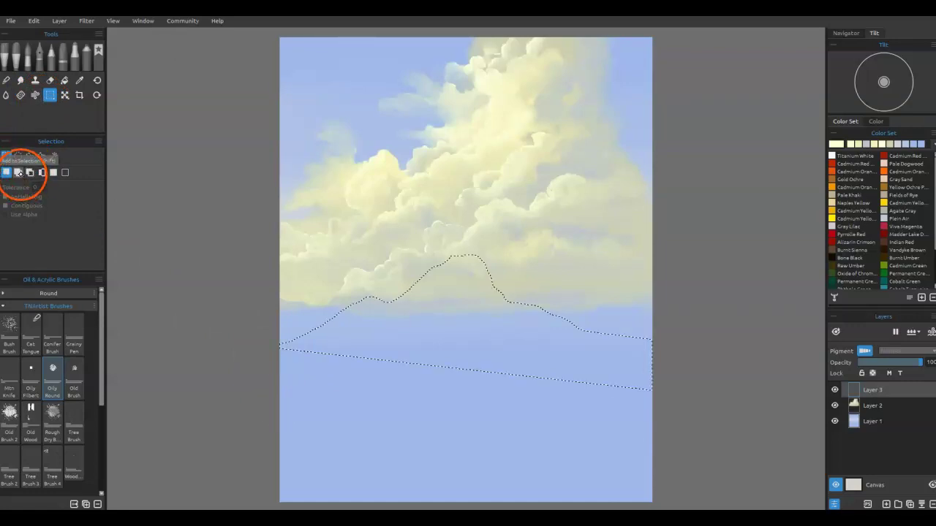
{"action": "left_click_drag", "start_coordinate": [262, 350], "coordinate": [683, 388]}
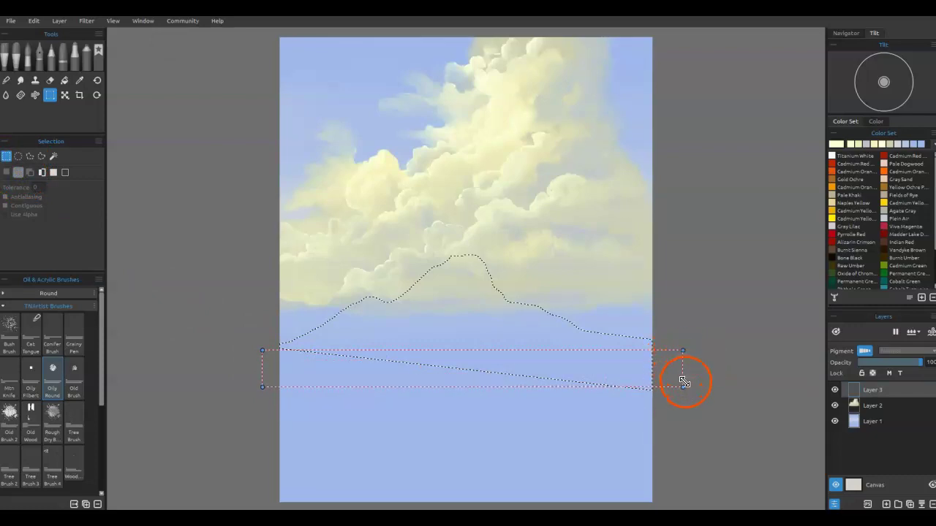
{"action": "left_click_drag", "start_coordinate": [258, 352], "coordinate": [261, 347]}
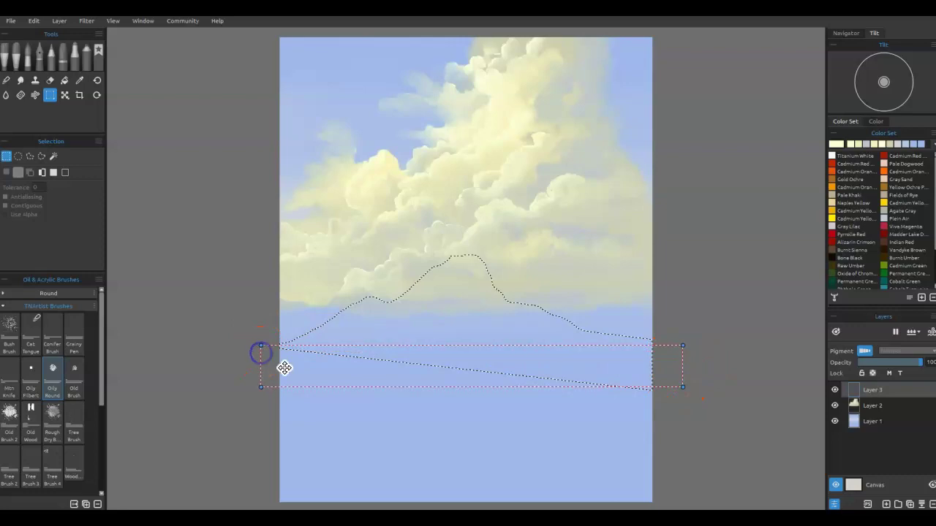
{"action": "key", "text": "Return"}
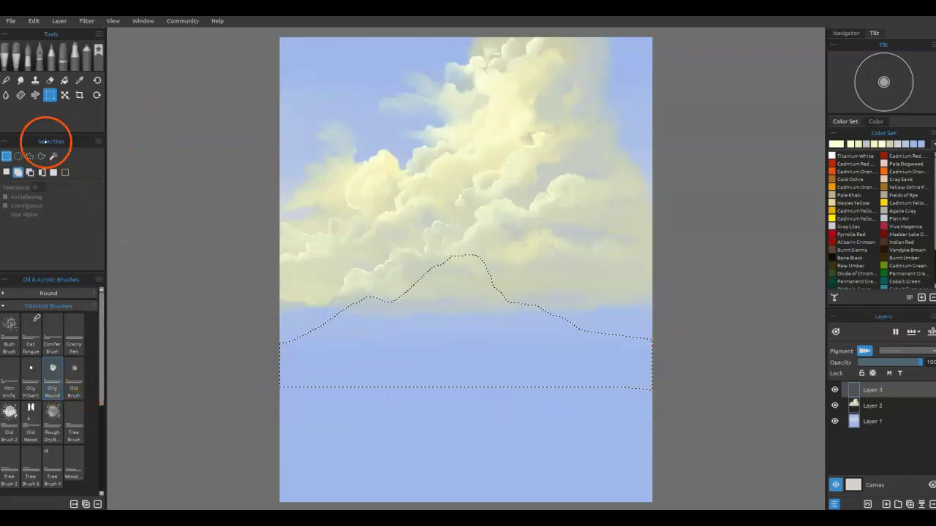
Subtract a full-width rectangular strip along the bottom of the mountain selection to give it a straight, level base.
{"action": "left_click", "coordinate": [29, 173]}
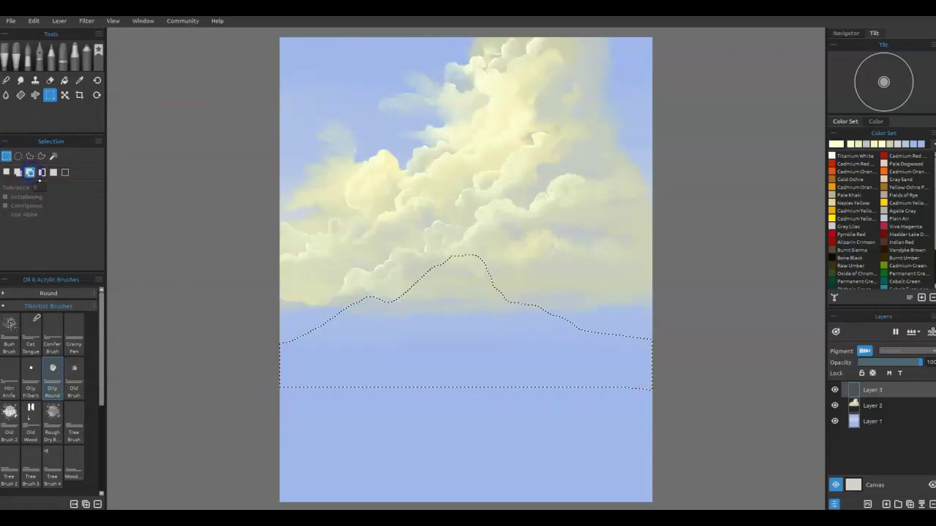
{"action": "left_click_drag", "start_coordinate": [684, 417], "coordinate": [603, 415]}
{"action": "left_click_drag", "start_coordinate": [278, 397], "coordinate": [182, 374]}
{"action": "key", "text": "Return"}
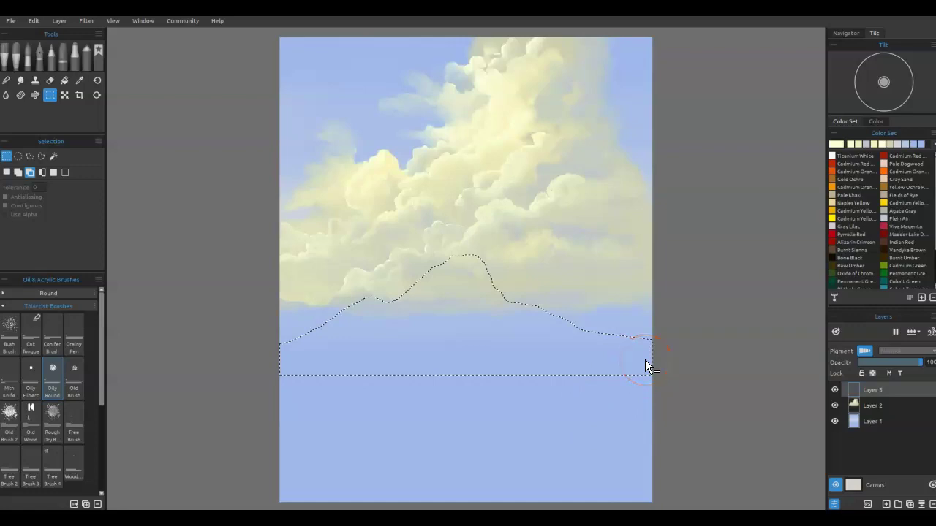
Fill the mountain selection with slate blue (#6c7b9a) on the new layer.
{"action": "key", "text": "alt"}
{"action": "key", "text": "b"}
{"action": "left_click", "coordinate": [6, 55]}
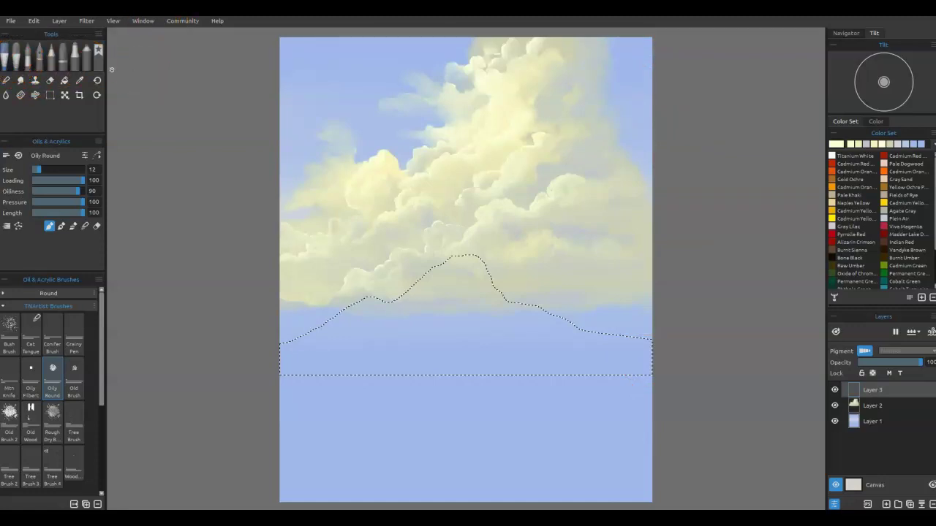
{"action": "key", "text": "i"}
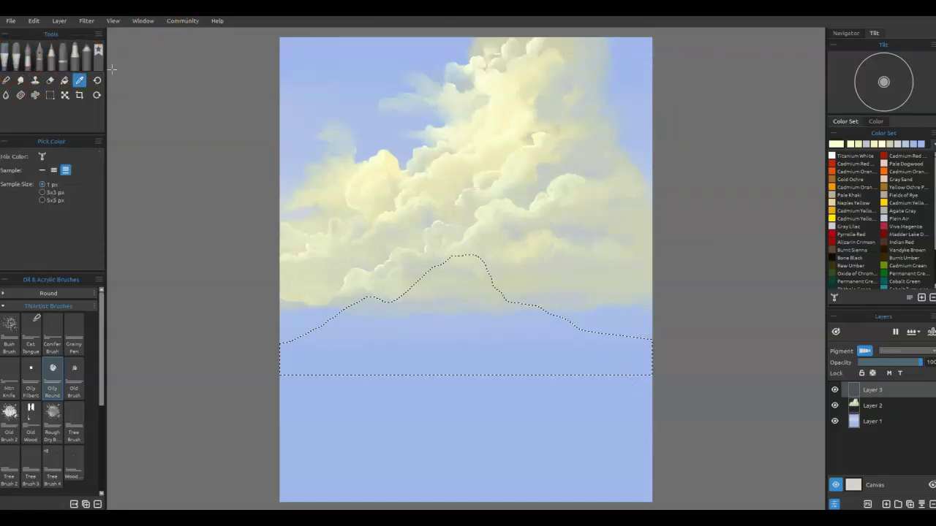
{"action": "key", "text": "b"}
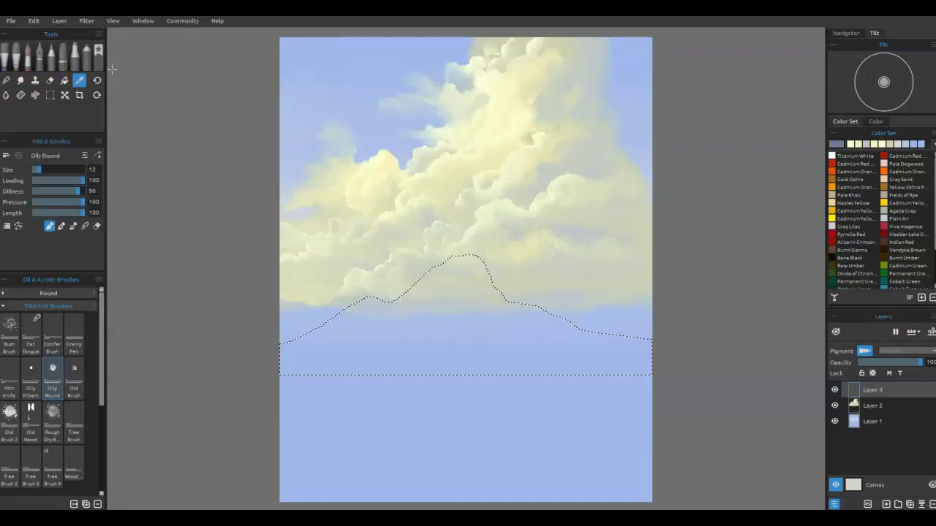
{"action": "key", "text": "g"}
{"action": "left_click", "coordinate": [416, 328]}
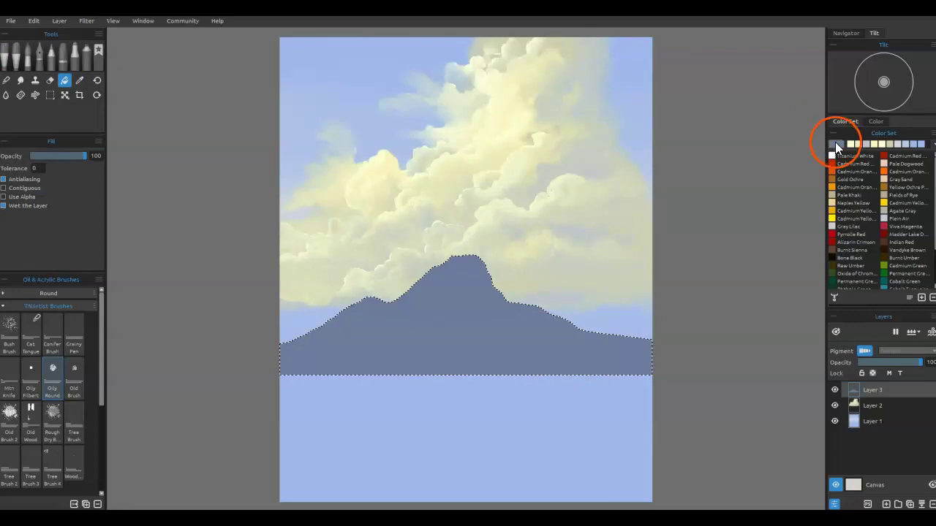
{"action": "left_click", "coordinate": [833, 142]}
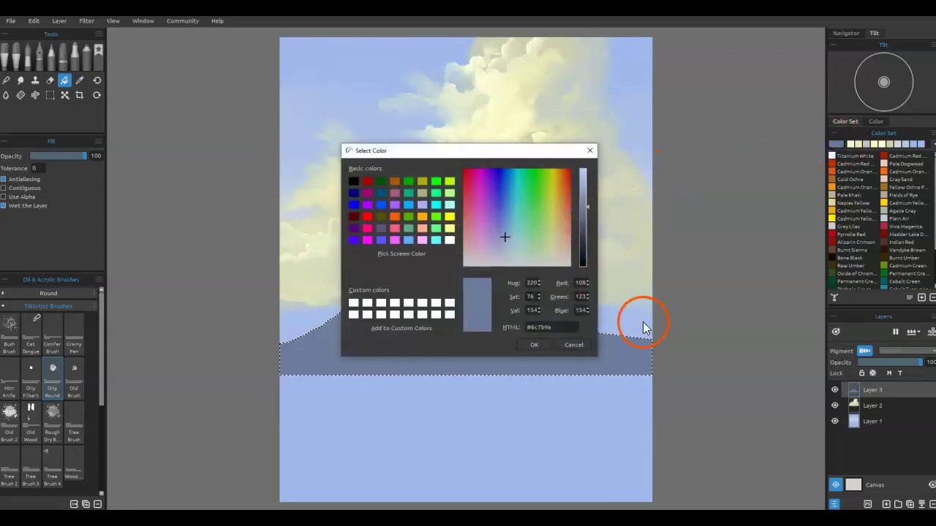
{"action": "left_click", "coordinate": [534, 345]}
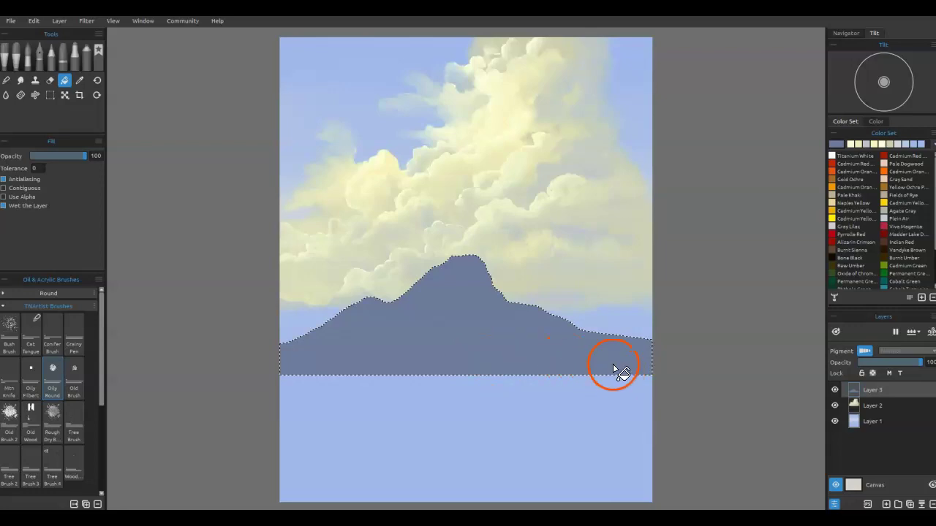
Pick light lilac grey as the paint colour, then clear the mountain selection and lock the layer's transparency.
{"action": "key", "text": "ctrl+d"}
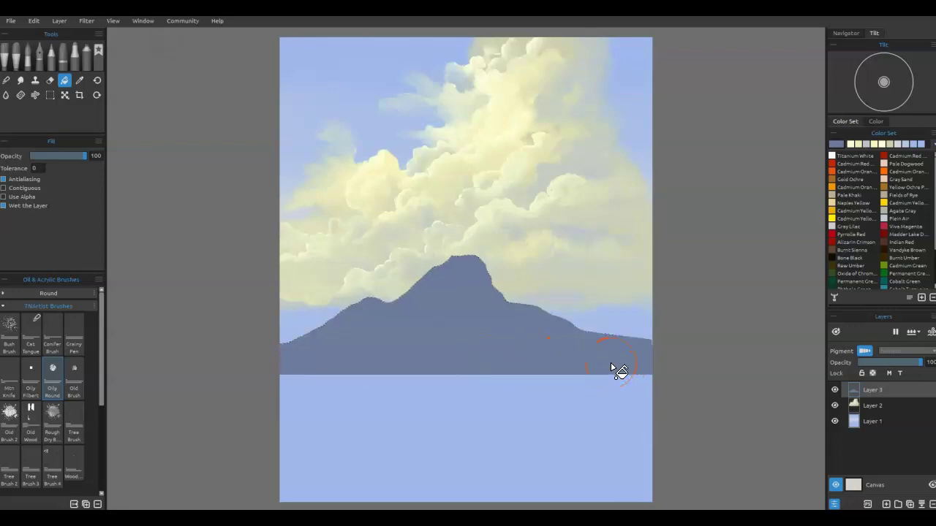
{"action": "key", "text": "ctrl+z"}
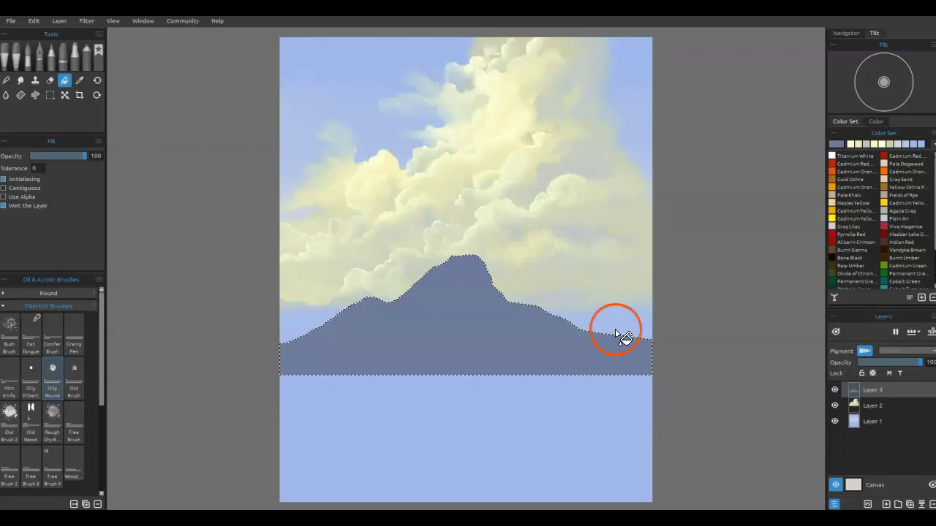
{"action": "left_click", "coordinate": [868, 143]}
{"action": "left_click", "coordinate": [545, 333]}
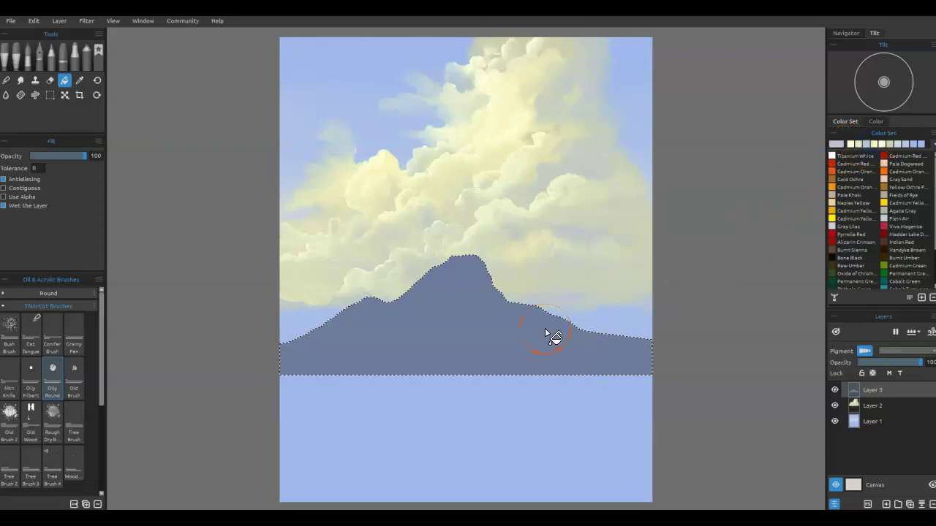
{"action": "key", "text": "ctrl+d"}
{"action": "left_click", "coordinate": [872, 373]}
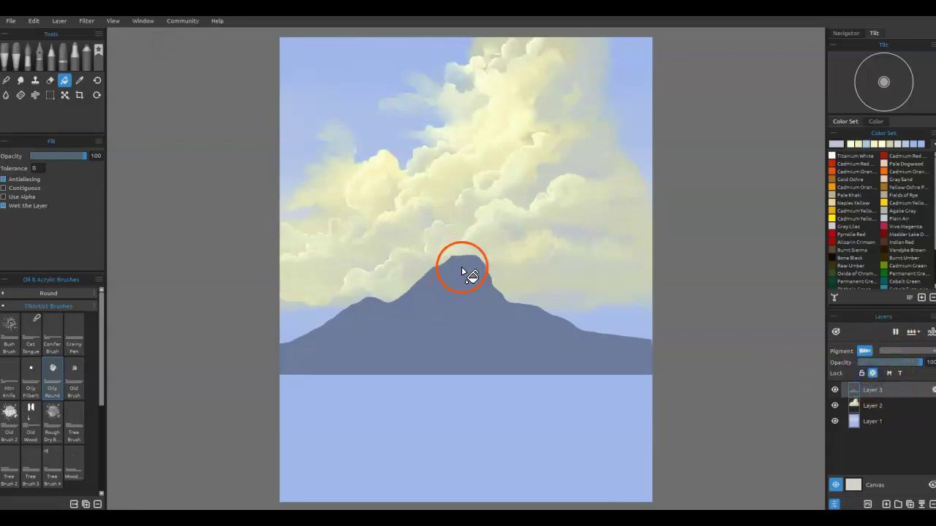
Build up a freehand selection of jagged diagonal streaks running down the mountain's left slope from the peak.
{"action": "left_click", "coordinate": [50, 95]}
{"action": "left_click", "coordinate": [30, 156]}
{"action": "left_click", "coordinate": [19, 173]}
{"action": "left_click", "coordinate": [42, 156]}
{"action": "left_click", "coordinate": [18, 173]}
{"action": "left_click_drag", "start_coordinate": [354, 302], "coordinate": [315, 328]}
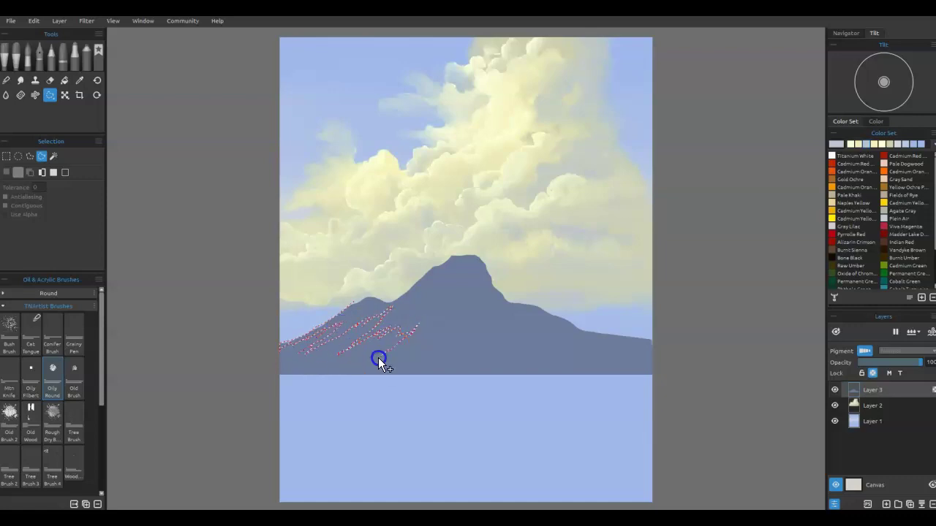
{"action": "mouse_move", "coordinate": [443, 301]}
{"action": "left_mouse_down"}
{"action": "mouse_move", "coordinate": [473, 252]}
{"action": "mouse_move", "coordinate": [406, 319]}
{"action": "mouse_move", "coordinate": [425, 284]}
{"action": "mouse_move", "coordinate": [334, 318]}
{"action": "left_mouse_up"}
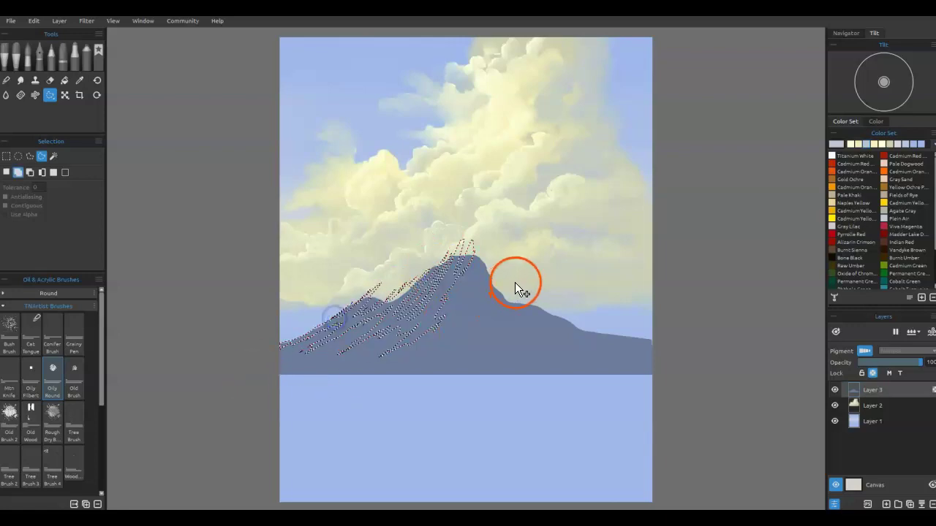
Paint the selected streaks light lilac grey with the Oily Round brush at size 12, and clear the selection.
{"action": "key", "text": "b"}
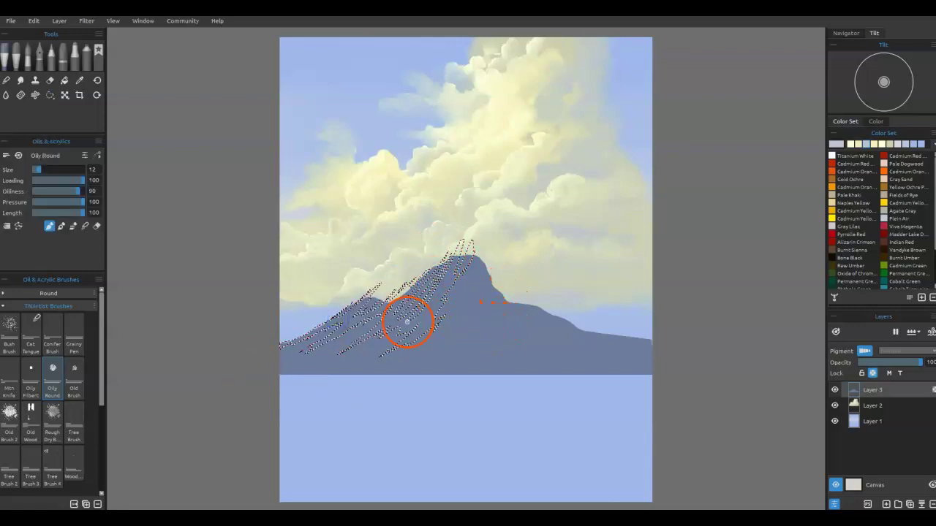
{"action": "mouse_move", "coordinate": [470, 247]}
{"action": "left_mouse_down"}
{"action": "mouse_move", "coordinate": [413, 335]}
{"action": "mouse_move", "coordinate": [448, 271]}
{"action": "mouse_move", "coordinate": [367, 345]}
{"action": "mouse_move", "coordinate": [446, 259]}
{"action": "mouse_move", "coordinate": [371, 327]}
{"action": "mouse_move", "coordinate": [389, 306]}
{"action": "mouse_move", "coordinate": [312, 348]}
{"action": "mouse_move", "coordinate": [326, 326]}
{"action": "mouse_move", "coordinate": [262, 358]}
{"action": "mouse_move", "coordinate": [348, 309]}
{"action": "mouse_move", "coordinate": [384, 311]}
{"action": "mouse_move", "coordinate": [379, 303]}
{"action": "mouse_move", "coordinate": [465, 266]}
{"action": "mouse_move", "coordinate": [418, 292]}
{"action": "mouse_move", "coordinate": [424, 328]}
{"action": "left_mouse_up"}
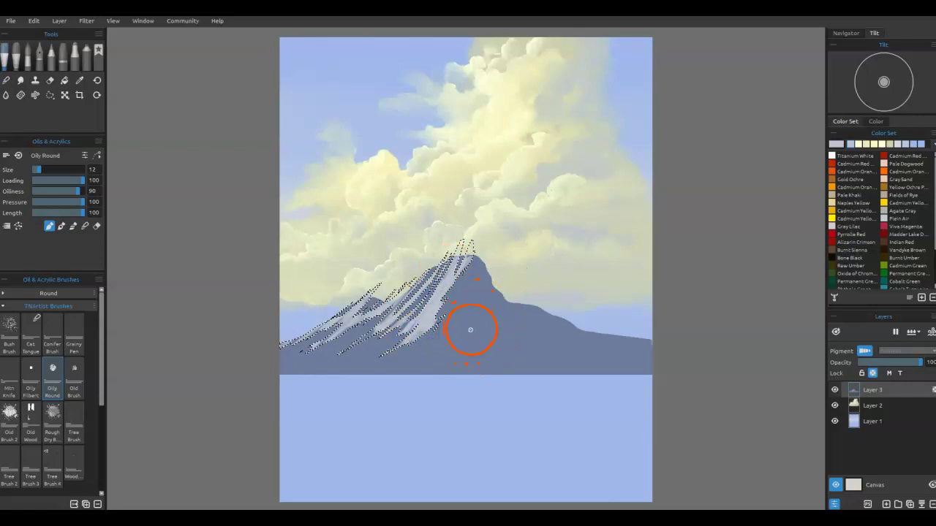
{"action": "key", "text": "ctrl+d"}
Brush more light grey streaks along the mountain's lower left slope and beside the peak, and blend them into the slate blue.
{"action": "mouse_move", "coordinate": [454, 314]}
{"action": "left_mouse_down"}
{"action": "mouse_move", "coordinate": [421, 352]}
{"action": "mouse_move", "coordinate": [400, 356]}
{"action": "mouse_move", "coordinate": [410, 342]}
{"action": "mouse_move", "coordinate": [371, 361]}
{"action": "mouse_move", "coordinate": [330, 362]}
{"action": "mouse_move", "coordinate": [355, 353]}
{"action": "mouse_move", "coordinate": [315, 364]}
{"action": "mouse_move", "coordinate": [331, 349]}
{"action": "mouse_move", "coordinate": [294, 364]}
{"action": "mouse_move", "coordinate": [323, 344]}
{"action": "mouse_move", "coordinate": [286, 349]}
{"action": "left_mouse_up"}
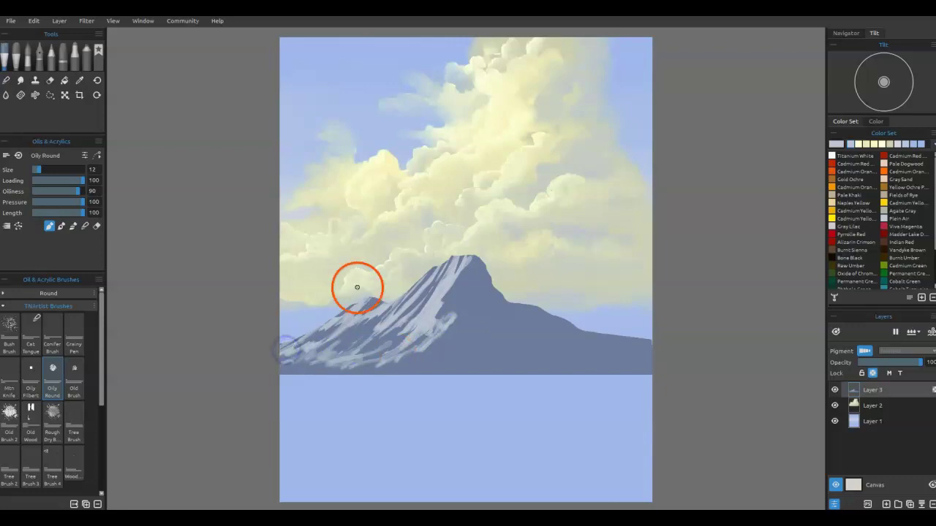
{"action": "mouse_move", "coordinate": [479, 292]}
{"action": "left_mouse_down"}
{"action": "mouse_move", "coordinate": [464, 320]}
{"action": "mouse_move", "coordinate": [493, 286]}
{"action": "left_mouse_up"}
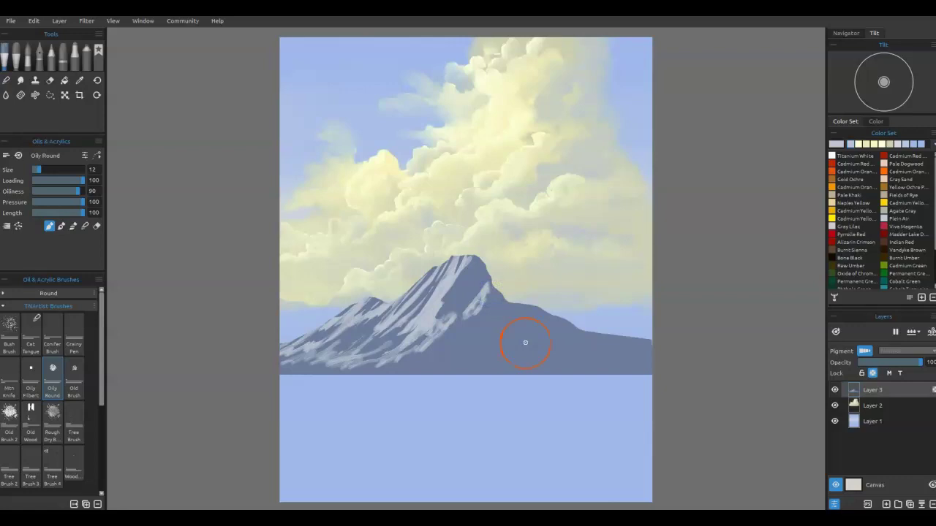
{"action": "key", "text": "b"}
{"action": "mouse_move", "coordinate": [424, 341]}
{"action": "left_mouse_down"}
{"action": "mouse_move", "coordinate": [407, 362]}
{"action": "mouse_move", "coordinate": [358, 366]}
{"action": "mouse_move", "coordinate": [411, 331]}
{"action": "mouse_move", "coordinate": [322, 360]}
{"action": "mouse_move", "coordinate": [373, 323]}
{"action": "mouse_move", "coordinate": [283, 357]}
{"action": "mouse_move", "coordinate": [357, 359]}
{"action": "mouse_move", "coordinate": [381, 343]}
{"action": "mouse_move", "coordinate": [365, 364]}
{"action": "mouse_move", "coordinate": [423, 351]}
{"action": "mouse_move", "coordinate": [463, 324]}
{"action": "mouse_move", "coordinate": [454, 284]}
{"action": "mouse_move", "coordinate": [469, 264]}
{"action": "mouse_move", "coordinate": [430, 302]}
{"action": "mouse_move", "coordinate": [447, 272]}
{"action": "mouse_move", "coordinate": [430, 315]}
{"action": "left_mouse_up"}
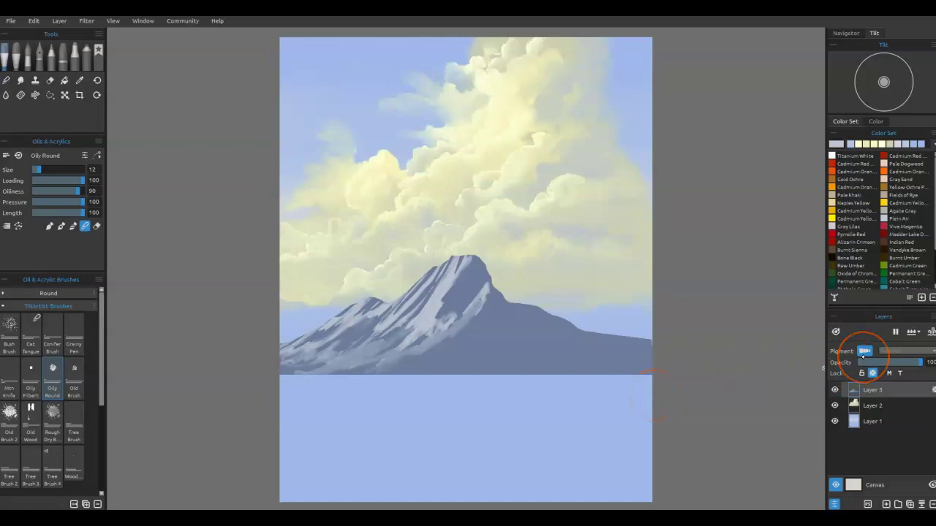
Add a new layer and freehand-select the foreground land, sweeping from the mountain's foot up the hillside and around a lake inlet.
{"action": "left_click", "coordinate": [887, 504]}
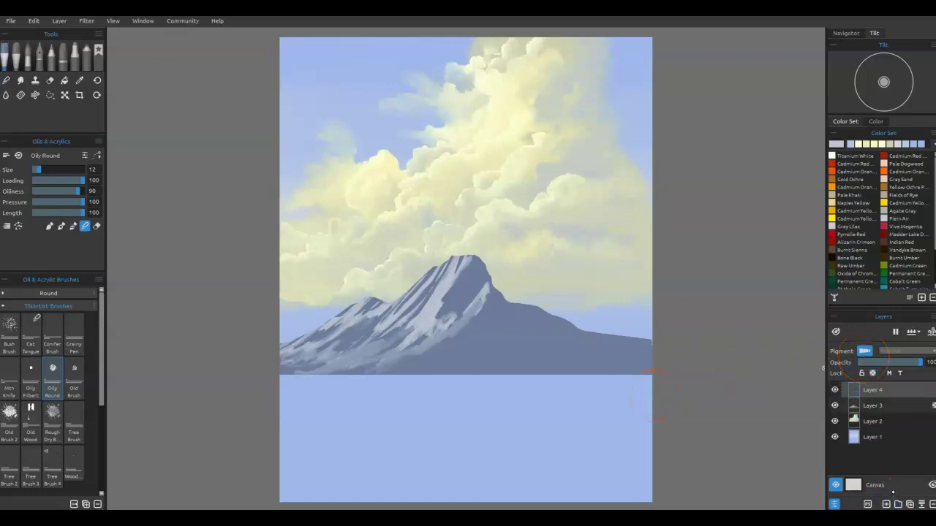
{"action": "left_click", "coordinate": [50, 94]}
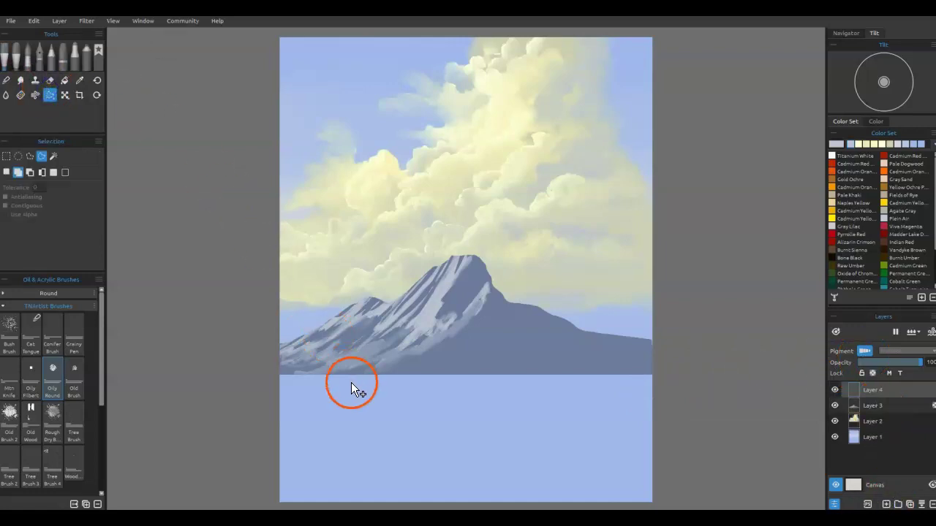
{"action": "left_click", "coordinate": [259, 376]}
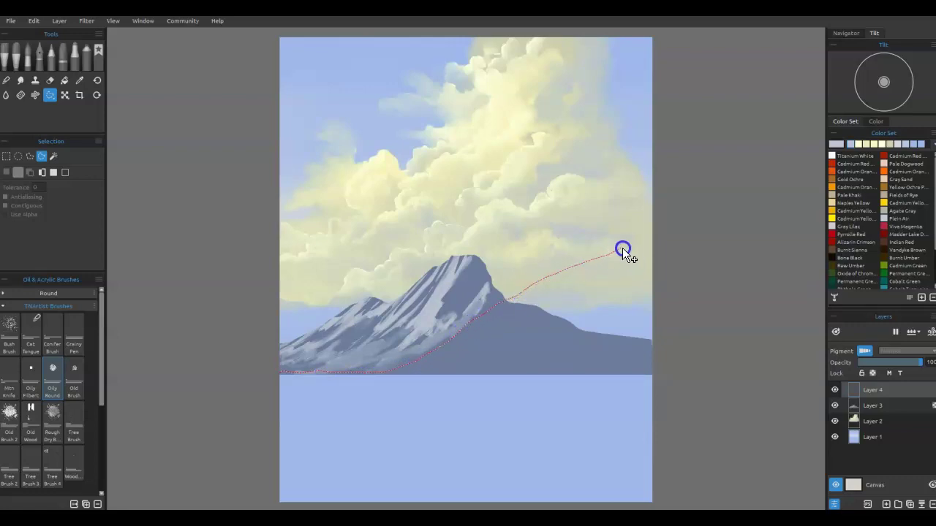
{"action": "left_click_drag", "start_coordinate": [733, 231], "coordinate": [755, 342]}
{"action": "mouse_move", "coordinate": [754, 390]}
{"action": "left_mouse_down"}
{"action": "mouse_move", "coordinate": [713, 476]}
{"action": "mouse_move", "coordinate": [652, 507]}
{"action": "left_mouse_up"}
{"action": "left_click_drag", "start_coordinate": [501, 505], "coordinate": [357, 506]}
{"action": "left_click_drag", "start_coordinate": [298, 506], "coordinate": [351, 480]}
{"action": "left_click_drag", "start_coordinate": [310, 388], "coordinate": [202, 382]}
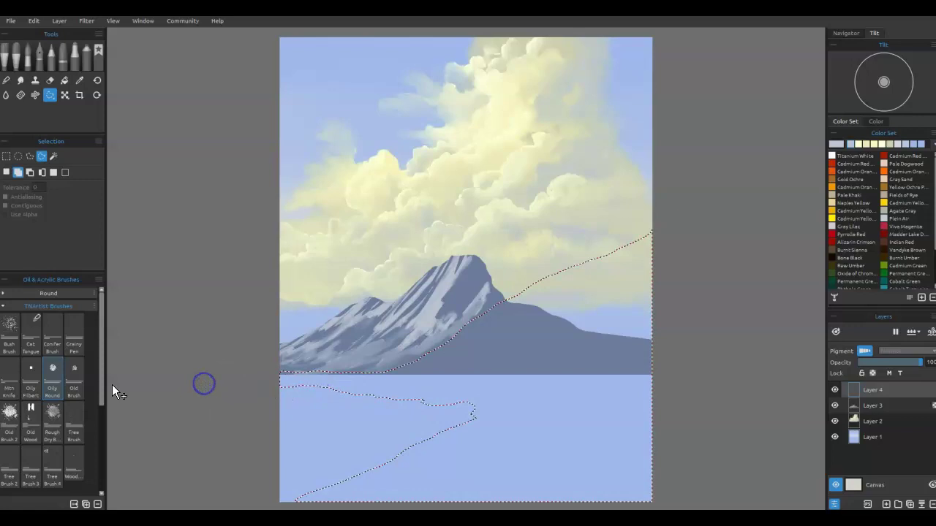
Subtract a larger lake area from the land selection, giving the inlet a jagged shoreline that reaches further into the hillside.
{"action": "left_click", "coordinate": [30, 172]}
{"action": "left_click_drag", "start_coordinate": [280, 381], "coordinate": [297, 387]}
{"action": "mouse_move", "coordinate": [392, 387]}
{"action": "left_mouse_down"}
{"action": "mouse_move", "coordinate": [539, 400]}
{"action": "mouse_move", "coordinate": [509, 412]}
{"action": "left_mouse_up"}
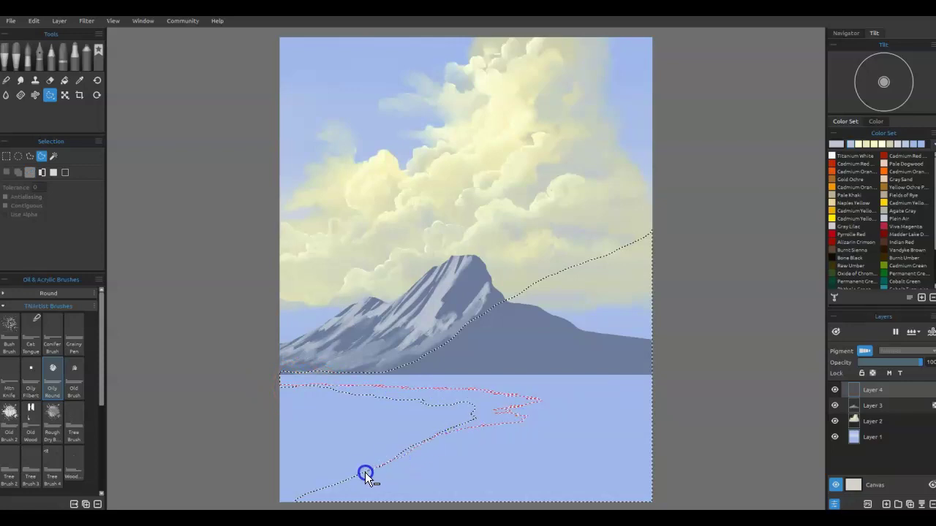
{"action": "left_click_drag", "start_coordinate": [301, 505], "coordinate": [299, 506]}
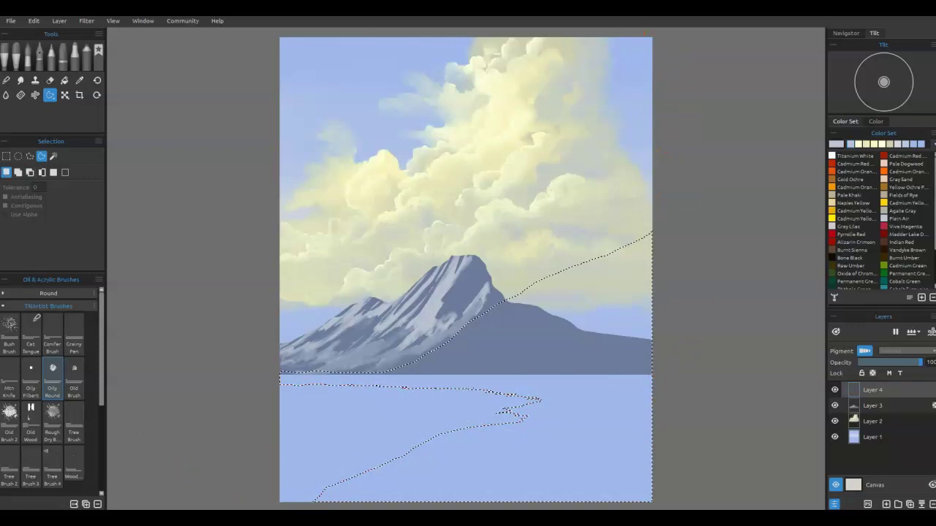
Fill the selected foreground land with olive green (#89871b).
{"action": "key", "text": "b"}
{"action": "key", "text": "i"}
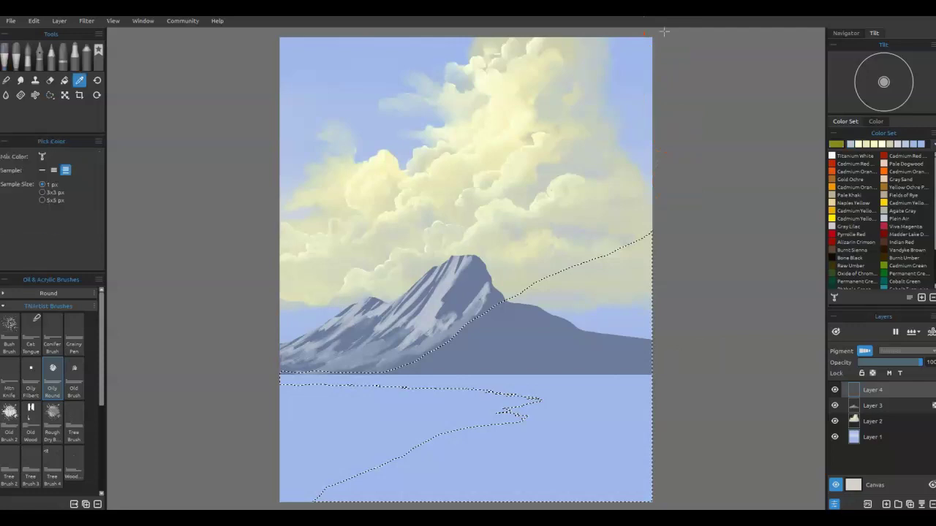
{"action": "key", "text": "b"}
{"action": "key", "text": "f"}
{"action": "left_click", "coordinate": [601, 432]}
{"action": "left_click", "coordinate": [836, 145]}
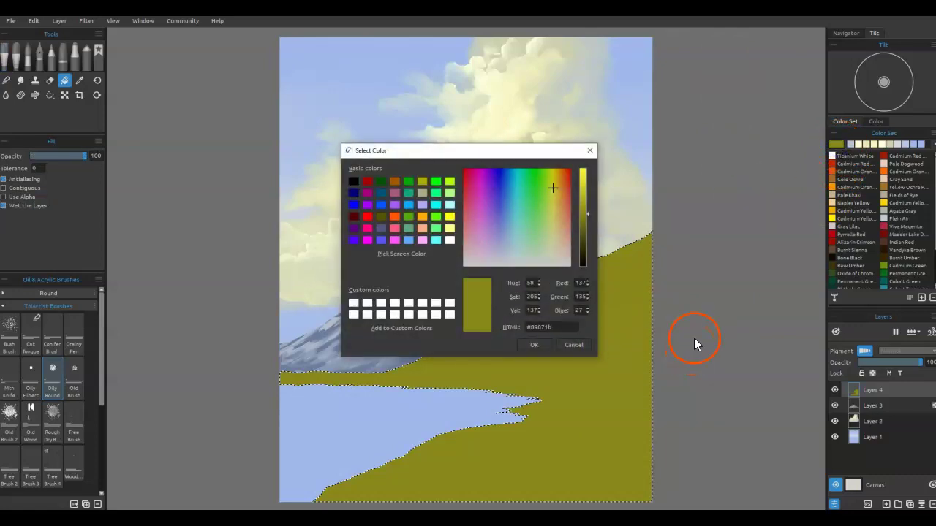
{"action": "left_click", "coordinate": [582, 344]}
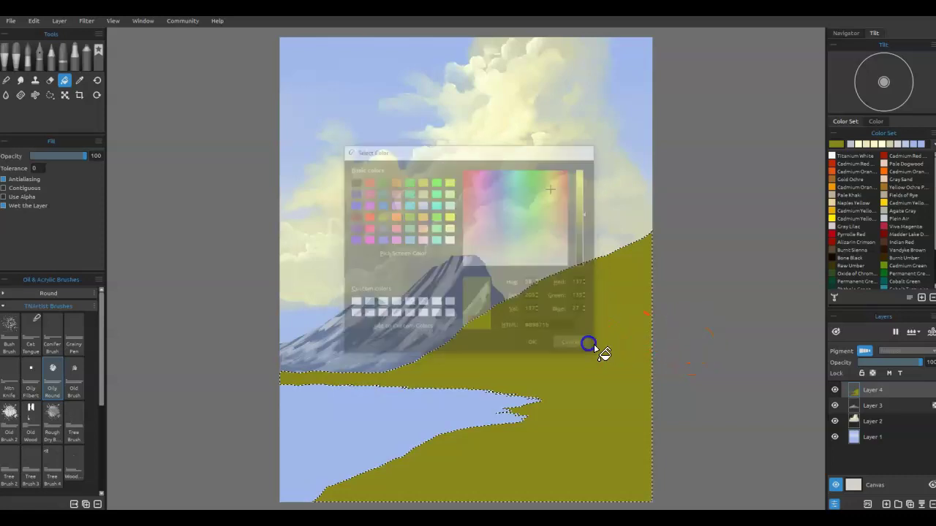
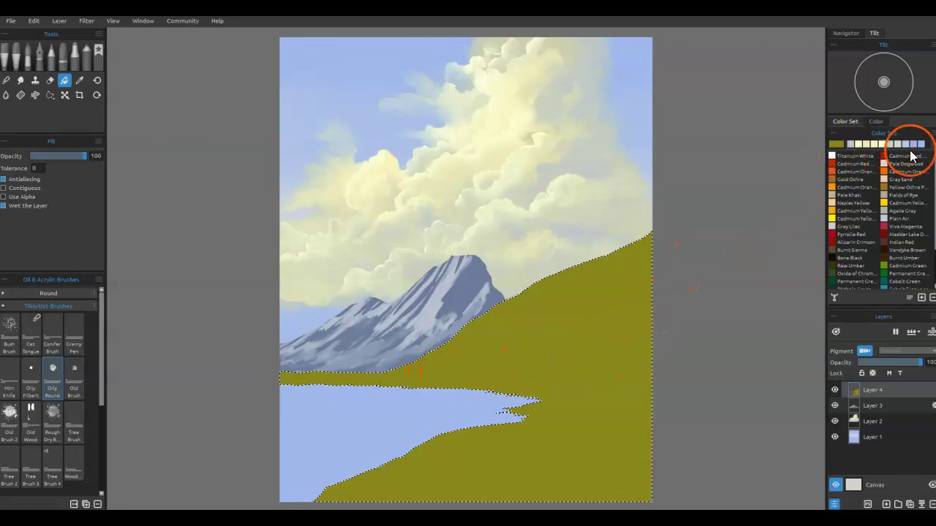
Test-mix slate blue and Permanent Green on the hillside with the Oily Round brush, blending the patch at size 45.
{"action": "left_click", "coordinate": [461, 288], "text": "alt"}
{"action": "key", "text": "b"}
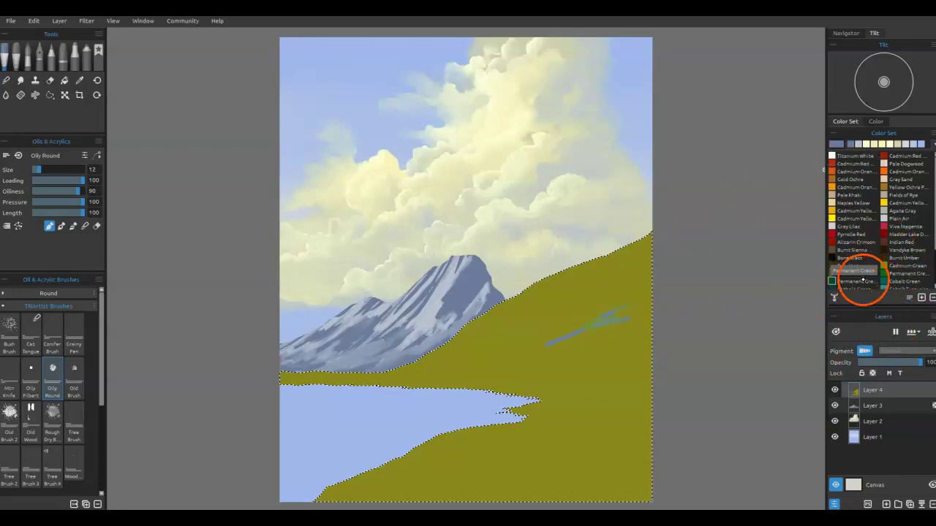
{"action": "left_click", "coordinate": [861, 281]}
{"action": "mouse_move", "coordinate": [592, 314]}
{"action": "left_mouse_down"}
{"action": "mouse_move", "coordinate": [586, 328]}
{"action": "mouse_move", "coordinate": [616, 322]}
{"action": "left_mouse_up"}
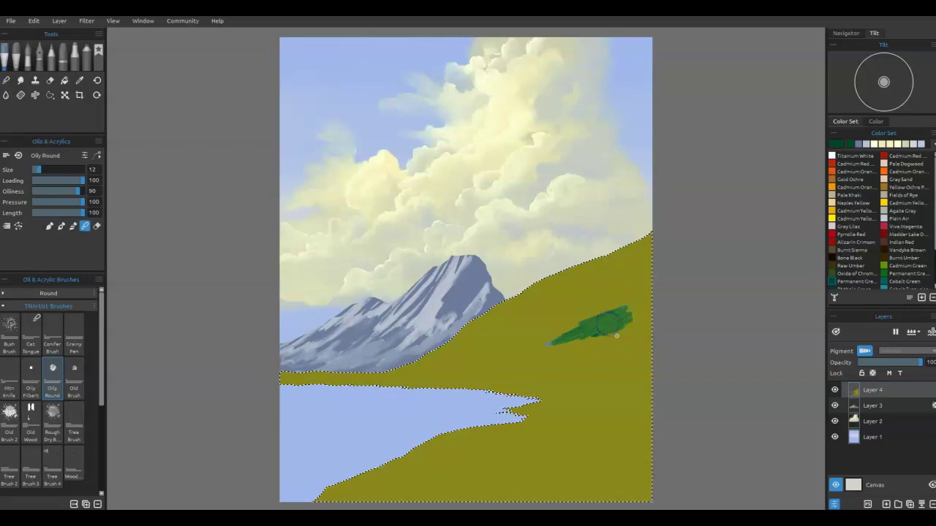
{"action": "key", "text": "]"}
{"action": "key", "text": "]"}
{"action": "key", "text": "]"}
{"action": "key", "text": "]"}
{"action": "mouse_move", "coordinate": [607, 316]}
{"action": "left_mouse_down"}
{"action": "mouse_move", "coordinate": [585, 326]}
{"action": "mouse_move", "coordinate": [611, 316]}
{"action": "left_mouse_up"}
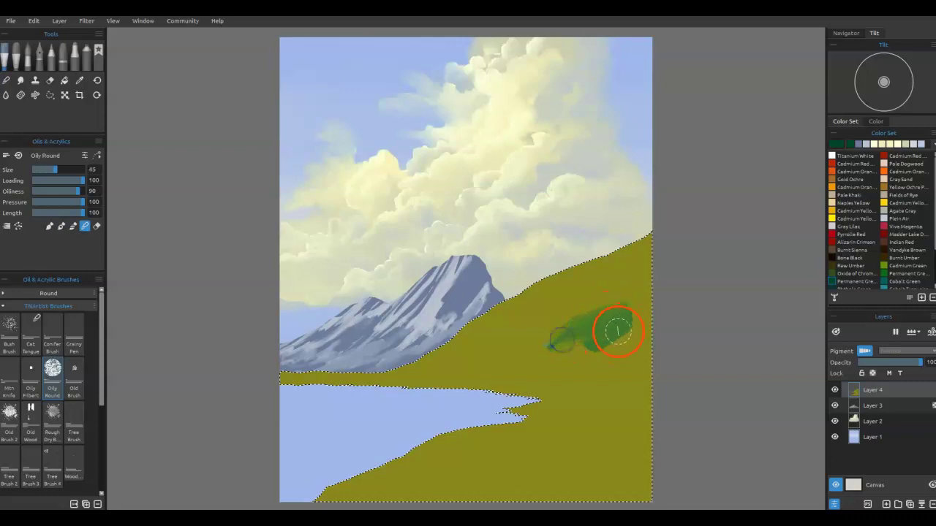
Work slate blue and Oxide of Chromium into the hillside test patch, and sample the resulting dark green.
{"action": "left_click", "coordinate": [471, 288], "text": "alt"}
{"action": "left_click_drag", "start_coordinate": [602, 327], "coordinate": [620, 319]}
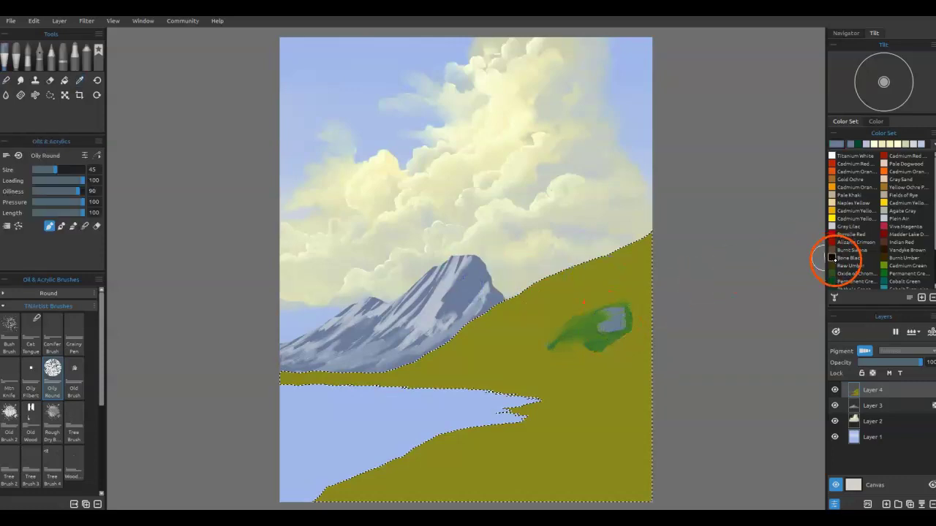
{"action": "left_click", "coordinate": [832, 273]}
{"action": "mouse_move", "coordinate": [599, 319]}
{"action": "left_mouse_down"}
{"action": "mouse_move", "coordinate": [607, 346]}
{"action": "mouse_move", "coordinate": [610, 328]}
{"action": "mouse_move", "coordinate": [588, 331]}
{"action": "mouse_move", "coordinate": [610, 319]}
{"action": "mouse_move", "coordinate": [593, 337]}
{"action": "left_mouse_up"}
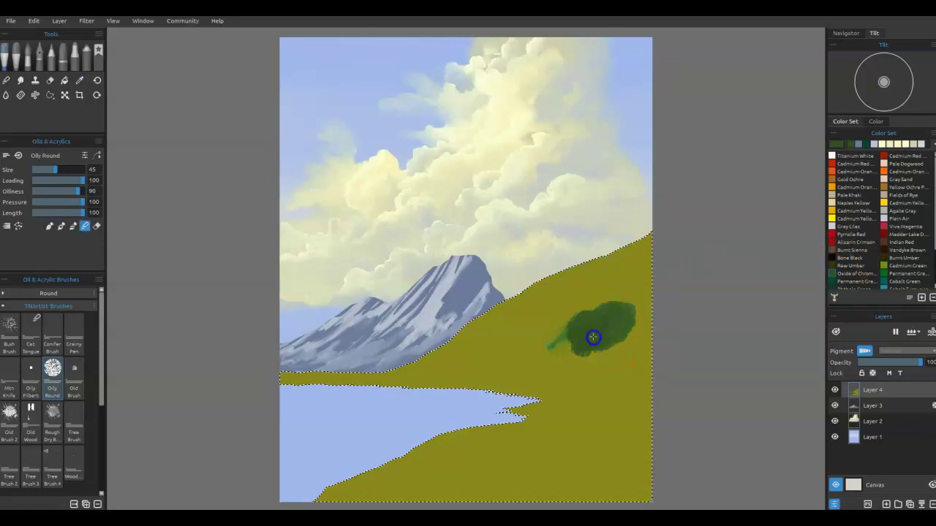
{"action": "key", "text": "b"}
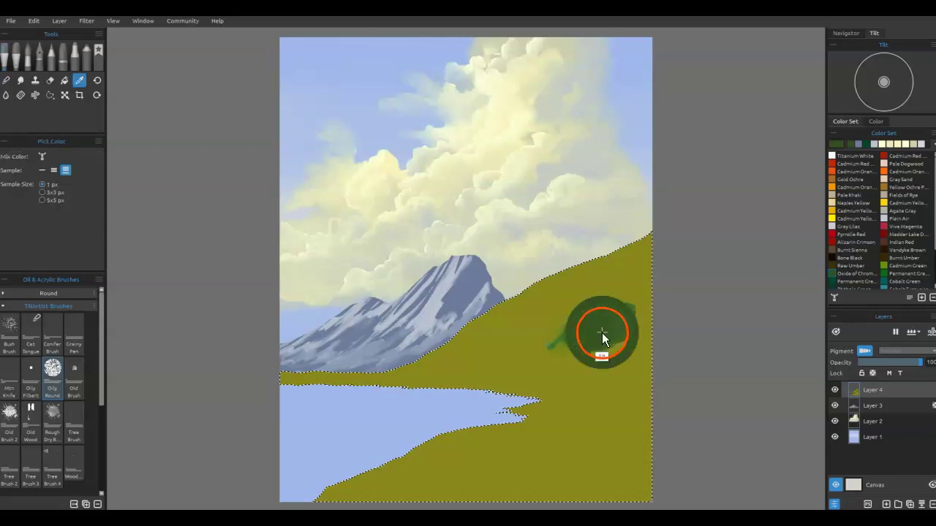
{"action": "mouse_move", "coordinate": [622, 324]}
{"action": "left_mouse_down"}
{"action": "mouse_move", "coordinate": [612, 334]}
{"action": "mouse_move", "coordinate": [628, 332]}
{"action": "left_mouse_up"}
{"action": "key", "text": "ctrl+alt"}
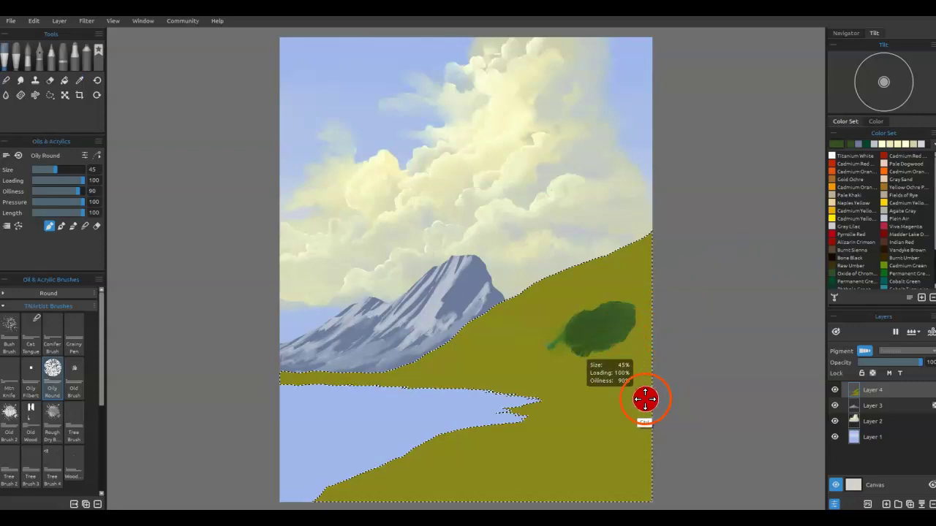
Cover the test patch with olive green sampled from the hill, and clear the selection.
{"action": "left_click", "coordinate": [606, 387], "text": "alt"}
{"action": "mouse_move", "coordinate": [599, 344]}
{"action": "left_mouse_down"}
{"action": "mouse_move", "coordinate": [548, 358]}
{"action": "mouse_move", "coordinate": [567, 337]}
{"action": "mouse_move", "coordinate": [532, 343]}
{"action": "mouse_move", "coordinate": [655, 303]}
{"action": "left_mouse_up"}
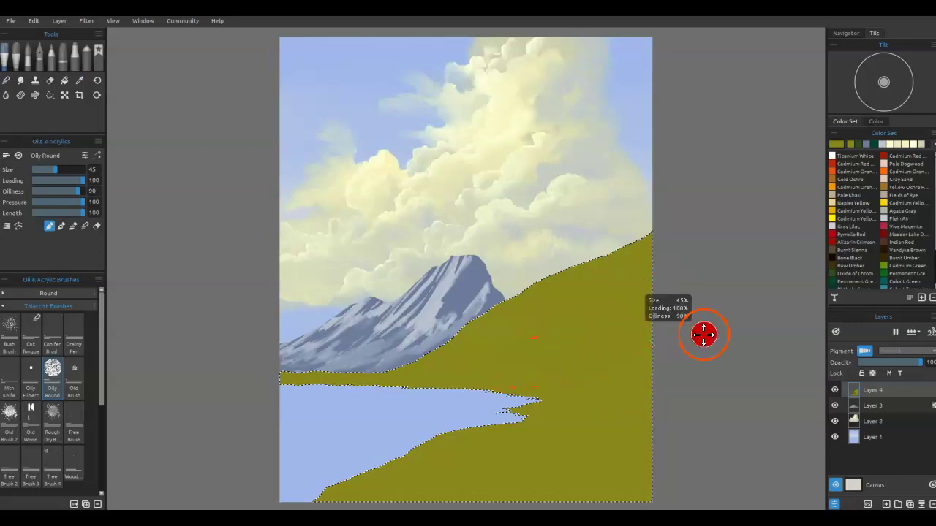
{"action": "key", "text": "ctrl+d"}
{"action": "left_click", "coordinate": [872, 422]}
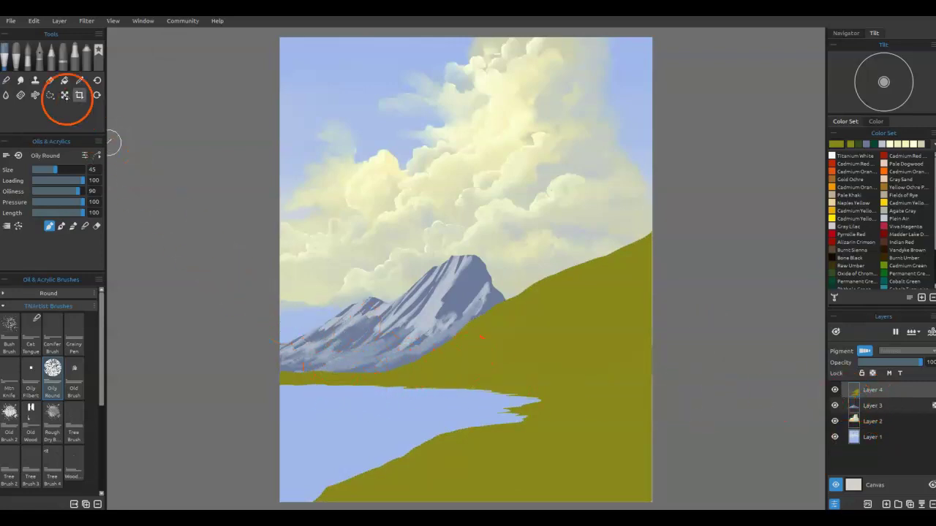
Place a shrunken conifer stencil where the mountain meets the hillside, and prepare a new layer with the dark green paint.
{"action": "left_click", "coordinate": [50, 95]}
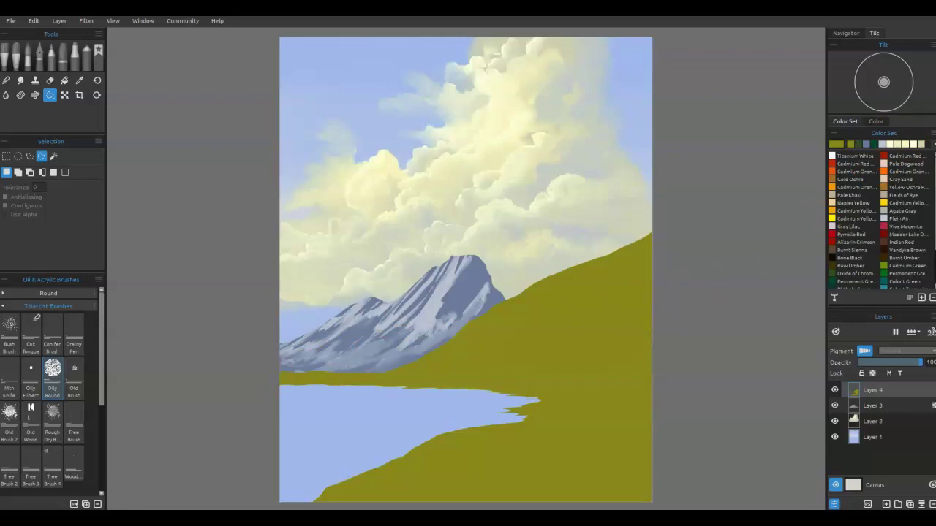
{"action": "key", "text": "ctrl+v"}
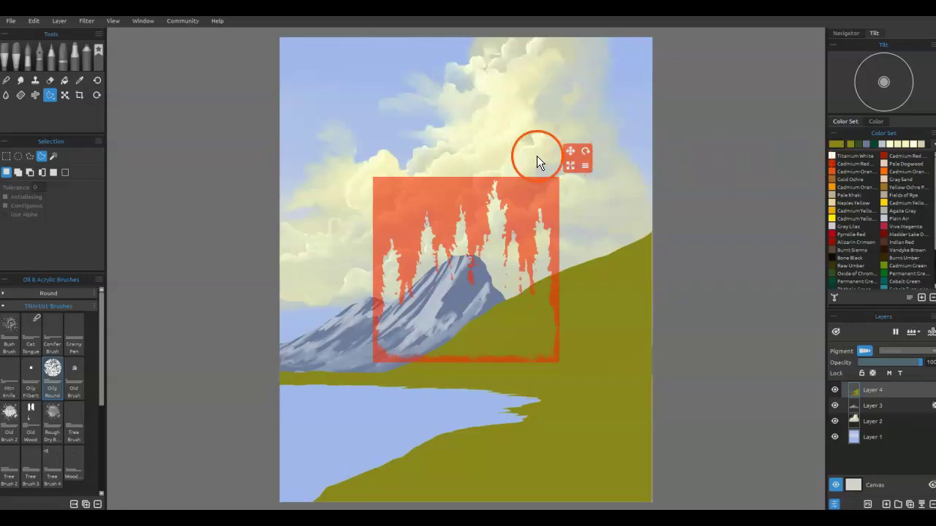
{"action": "left_click_drag", "start_coordinate": [567, 165], "coordinate": [436, 329]}
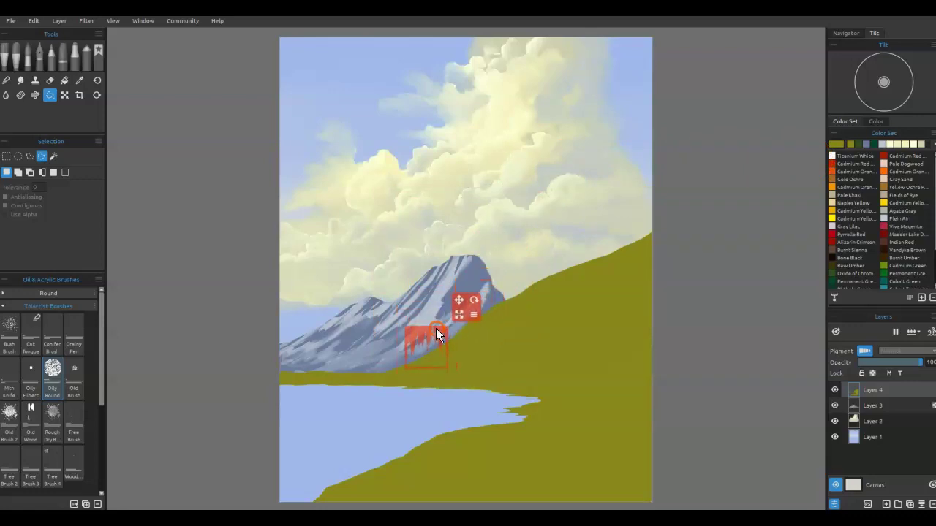
{"action": "left_click", "coordinate": [887, 505]}
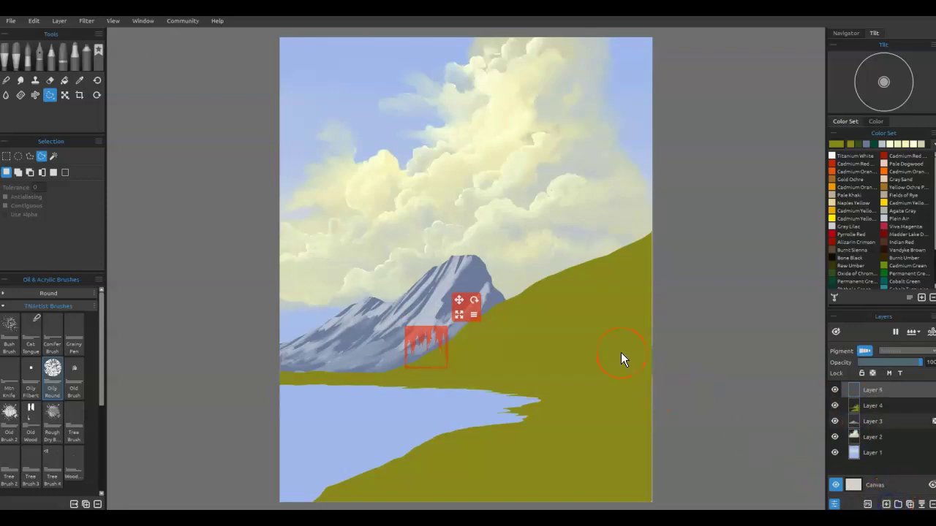
{"action": "left_click", "coordinate": [858, 144]}
Try painting dark green conifers through the stencil with the Oily Round brush at size 25, and undo the strokes.
{"action": "key", "text": "b"}
{"action": "left_click", "coordinate": [428, 348]}
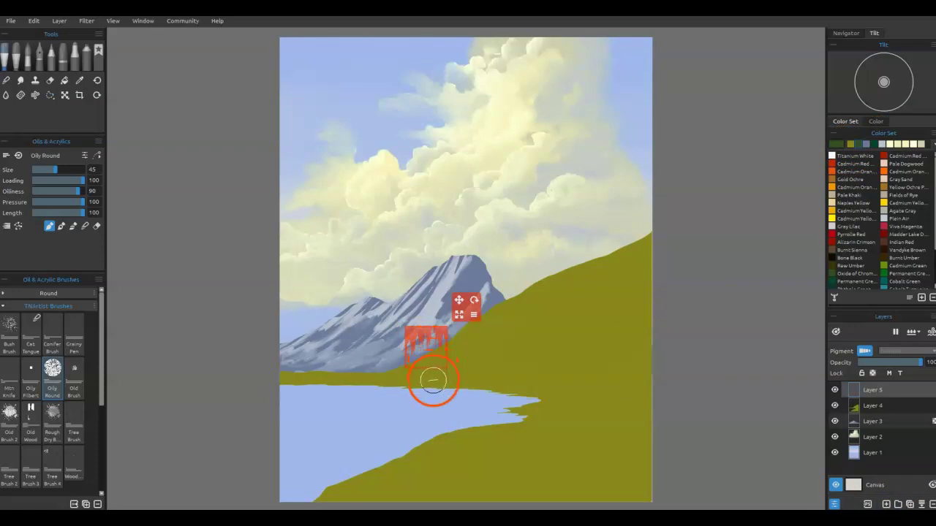
{"action": "key", "text": "["}
{"action": "key", "text": "["}
{"action": "left_click_drag", "start_coordinate": [436, 341], "coordinate": [438, 349]}
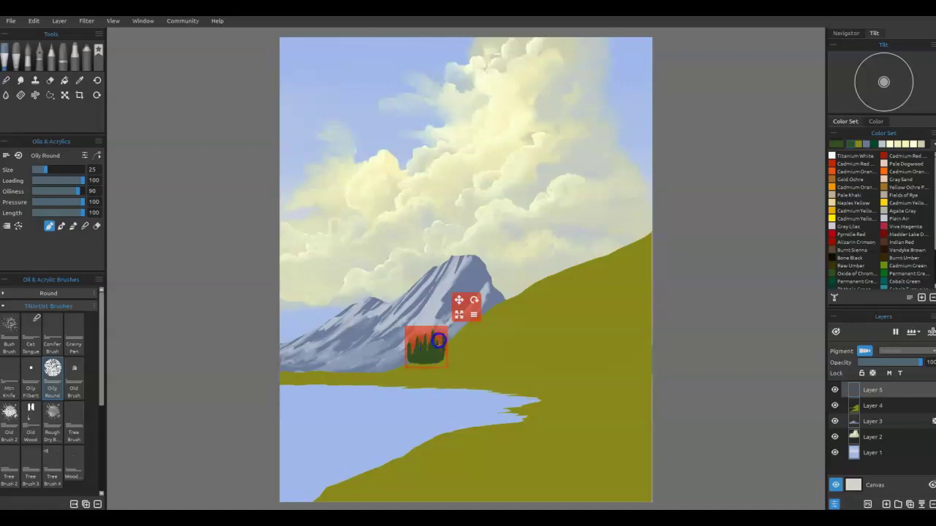
{"action": "left_click_drag", "start_coordinate": [426, 337], "coordinate": [431, 335]}
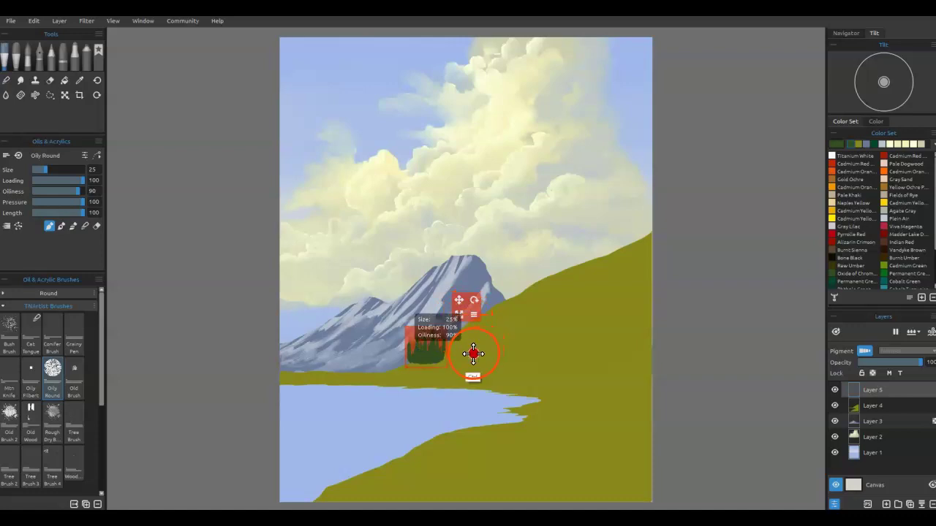
{"action": "key", "text": "ctrl+z"}
Try brushing the conifers again through the stencil and shifting the stencil onto the open hillside, and undo it all.
{"action": "scroll", "coordinate": [507, 323], "scroll_direction": "up", "scroll_amount": 4}
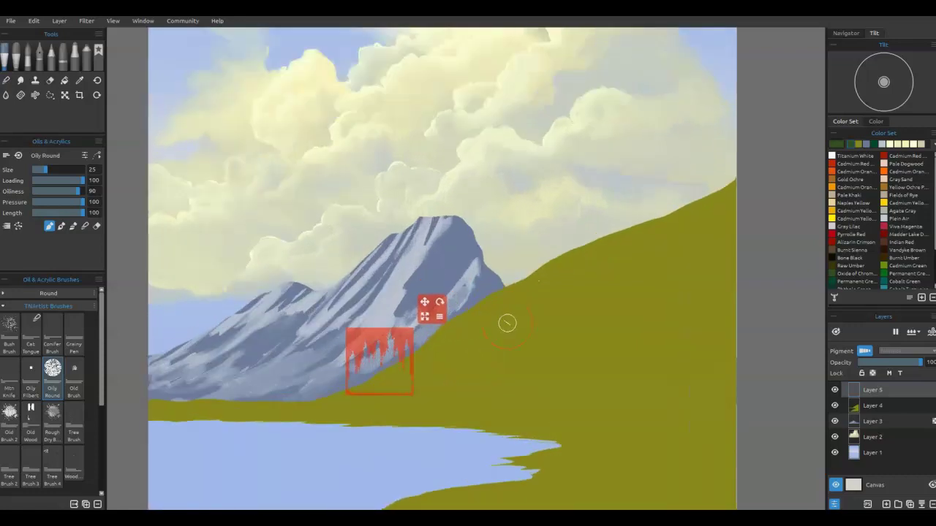
{"action": "left_click_drag", "start_coordinate": [387, 458], "coordinate": [591, 339]}
{"action": "mouse_move", "coordinate": [455, 257]}
{"action": "left_mouse_down"}
{"action": "mouse_move", "coordinate": [472, 274]}
{"action": "mouse_move", "coordinate": [456, 309]}
{"action": "mouse_move", "coordinate": [456, 293]}
{"action": "mouse_move", "coordinate": [428, 282]}
{"action": "mouse_move", "coordinate": [426, 267]}
{"action": "mouse_move", "coordinate": [414, 293]}
{"action": "mouse_move", "coordinate": [476, 292]}
{"action": "mouse_move", "coordinate": [485, 305]}
{"action": "mouse_move", "coordinate": [482, 244]}
{"action": "mouse_move", "coordinate": [503, 298]}
{"action": "left_mouse_up"}
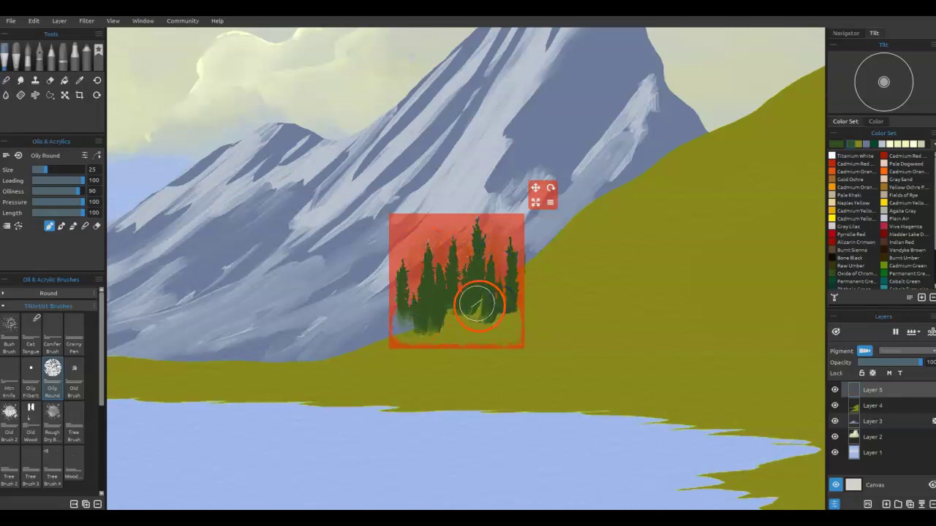
{"action": "left_click_drag", "start_coordinate": [497, 251], "coordinate": [720, 255]}
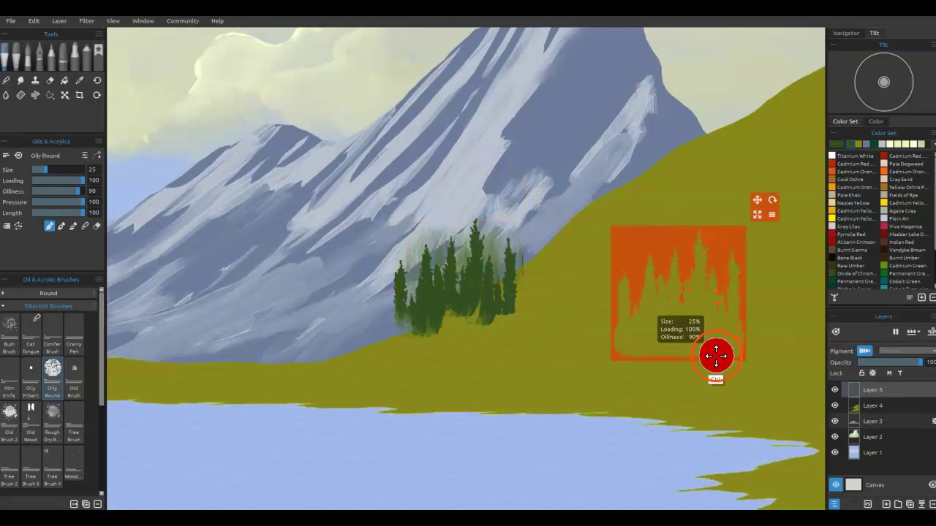
{"action": "key", "text": "ctrl+z"}
{"action": "key", "text": "ctrl+z"}
{"action": "key", "text": "ctrl+z"}
{"action": "key", "text": "ctrl+z"}
{"action": "key", "text": "ctrl+z"}
{"action": "key", "text": "ctrl+z"}
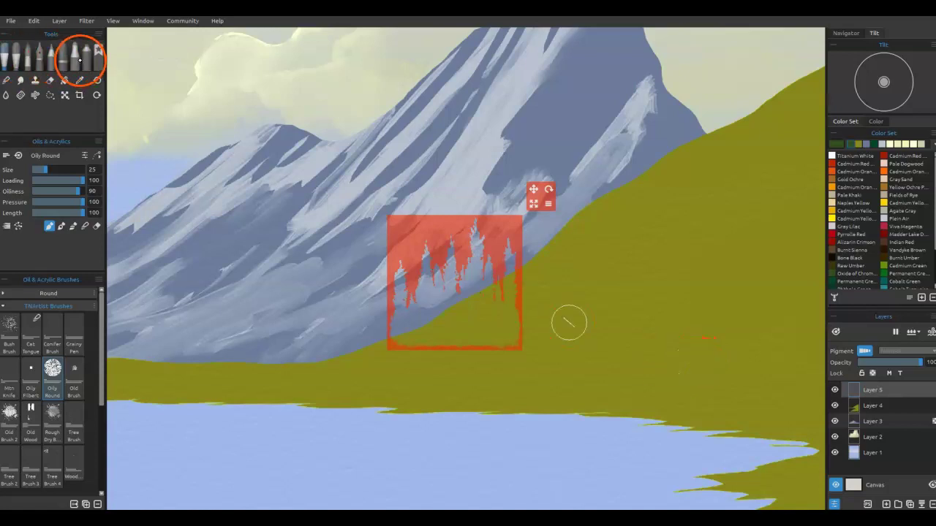
Test a dark green Oily Round stroke through the conifer stencil, undo it, and switch to the Spray airbrush.
{"action": "left_click", "coordinate": [319, 179]}
{"action": "mouse_move", "coordinate": [475, 282]}
{"action": "left_mouse_down"}
{"action": "mouse_move", "coordinate": [466, 304]}
{"action": "mouse_move", "coordinate": [473, 263]}
{"action": "left_mouse_up"}
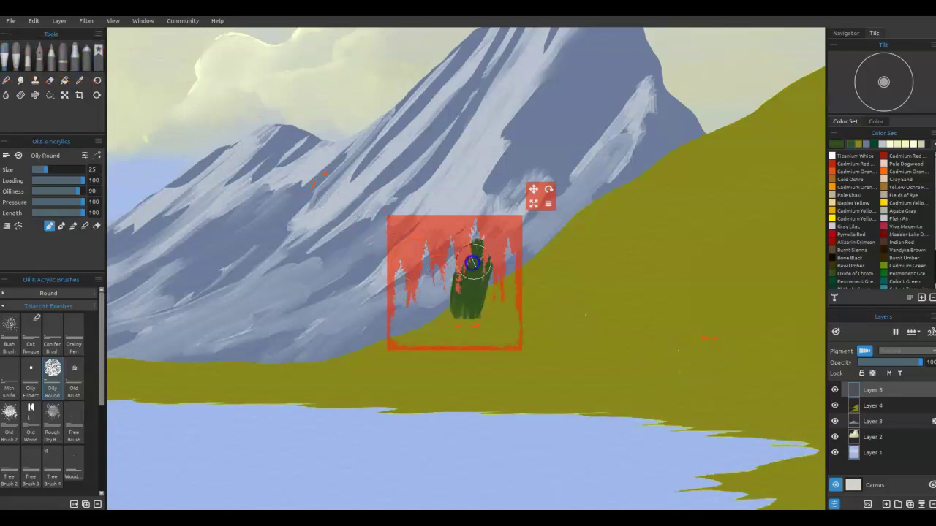
{"action": "left_click", "coordinate": [85, 58]}
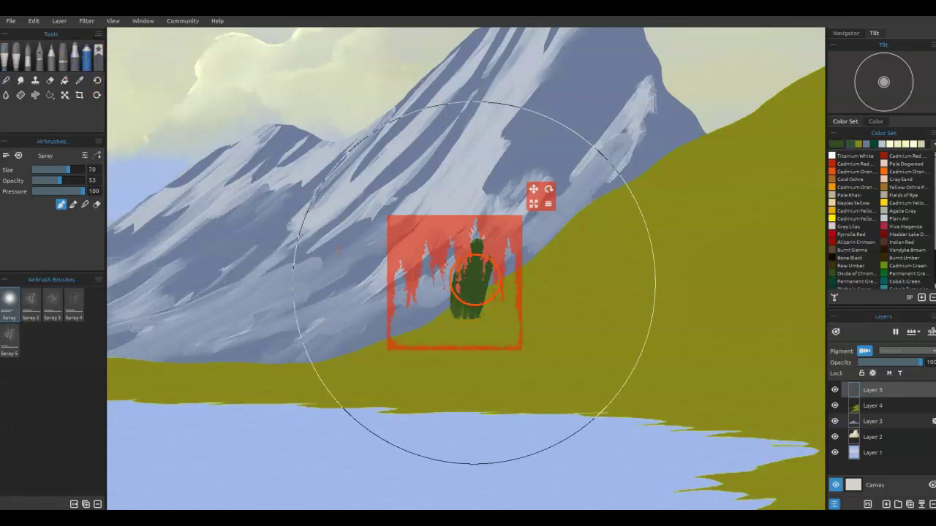
{"action": "key", "text": "ctrl+z"}
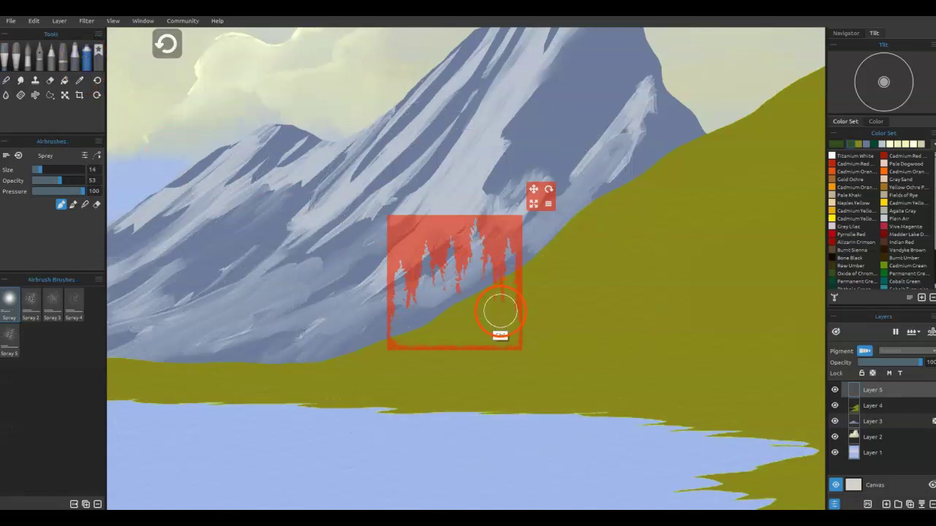
Spray dark green conifers through the stencil at the mountain's foot, reducing the airbrush size from 14 to 8 for the remaining trees.
{"action": "mouse_move", "coordinate": [470, 282]}
{"action": "left_mouse_down"}
{"action": "mouse_move", "coordinate": [487, 250]}
{"action": "mouse_move", "coordinate": [441, 292]}
{"action": "mouse_move", "coordinate": [408, 253]}
{"action": "mouse_move", "coordinate": [408, 300]}
{"action": "left_mouse_up"}
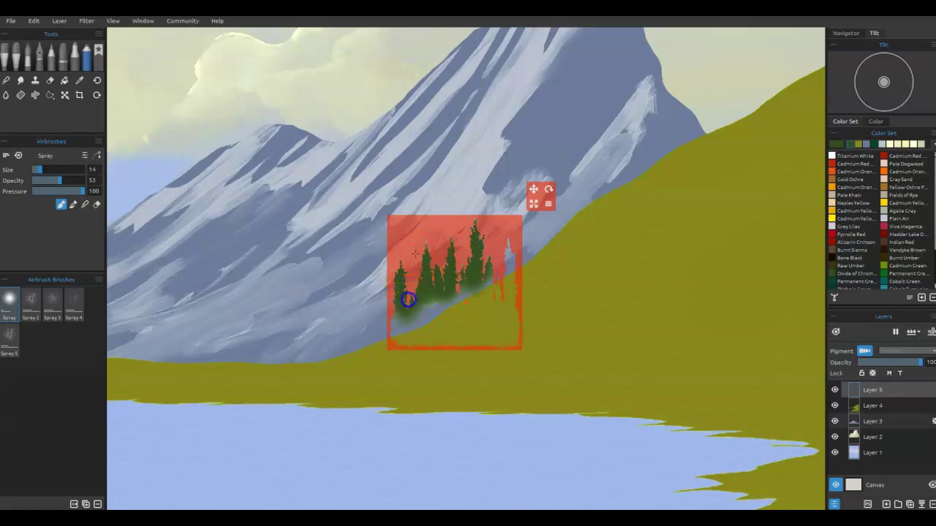
{"action": "left_click_drag", "start_coordinate": [499, 249], "coordinate": [692, 301]}
{"action": "key", "text": "ctrl+z"}
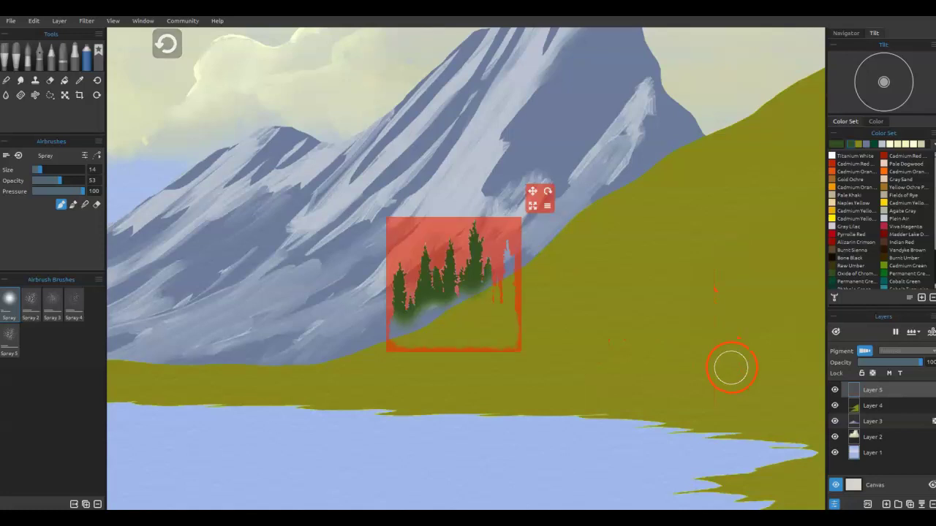
{"action": "key", "text": "e"}
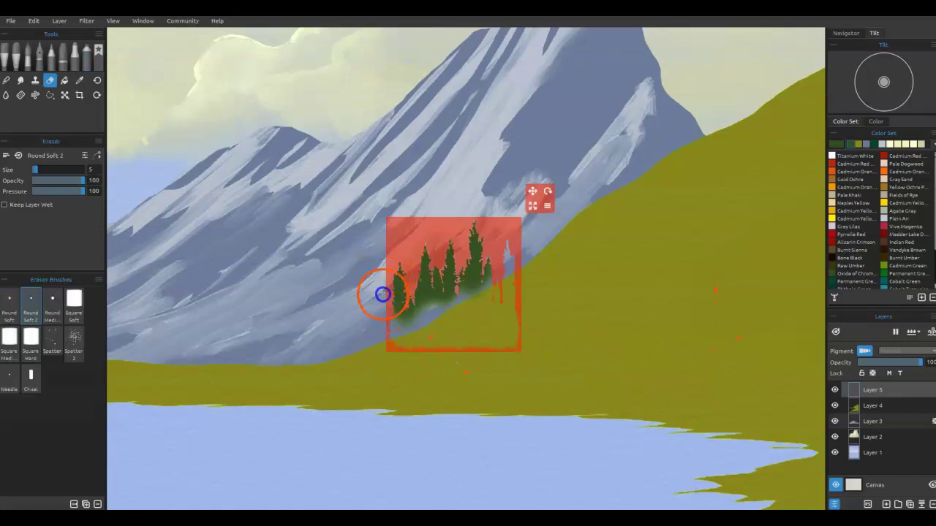
{"action": "key", "text": "e"}
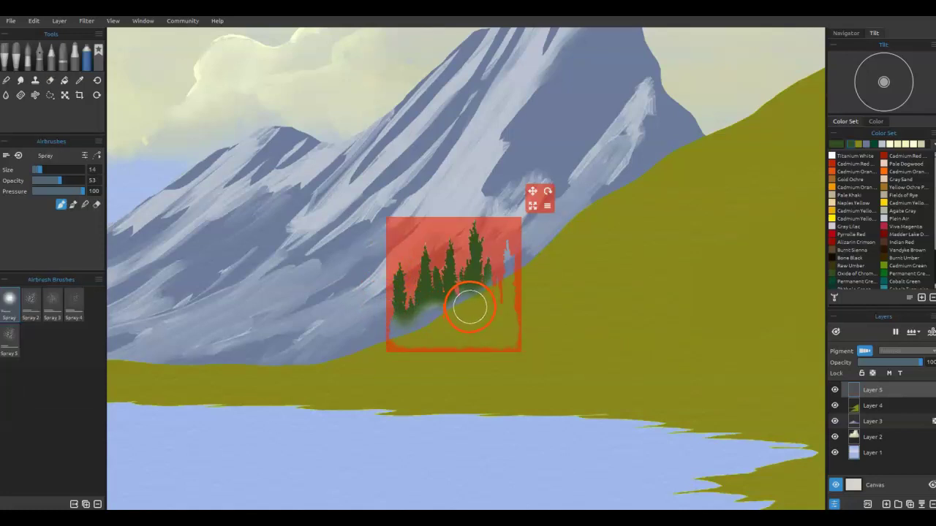
{"action": "key", "text": "bracketleft"}
{"action": "key", "text": "bracketleft"}
{"action": "key", "text": "bracketleft"}
{"action": "mouse_move", "coordinate": [504, 278]}
{"action": "left_mouse_down"}
{"action": "mouse_move", "coordinate": [510, 250]}
{"action": "mouse_move", "coordinate": [513, 262]}
{"action": "mouse_move", "coordinate": [497, 254]}
{"action": "mouse_move", "coordinate": [484, 276]}
{"action": "mouse_move", "coordinate": [476, 243]}
{"action": "mouse_move", "coordinate": [478, 293]}
{"action": "mouse_move", "coordinate": [493, 318]}
{"action": "mouse_move", "coordinate": [471, 287]}
{"action": "mouse_move", "coordinate": [444, 298]}
{"action": "mouse_move", "coordinate": [413, 336]}
{"action": "mouse_move", "coordinate": [402, 311]}
{"action": "mouse_move", "coordinate": [417, 298]}
{"action": "mouse_move", "coordinate": [438, 329]}
{"action": "mouse_move", "coordinate": [457, 337]}
{"action": "mouse_move", "coordinate": [510, 317]}
{"action": "left_mouse_up"}
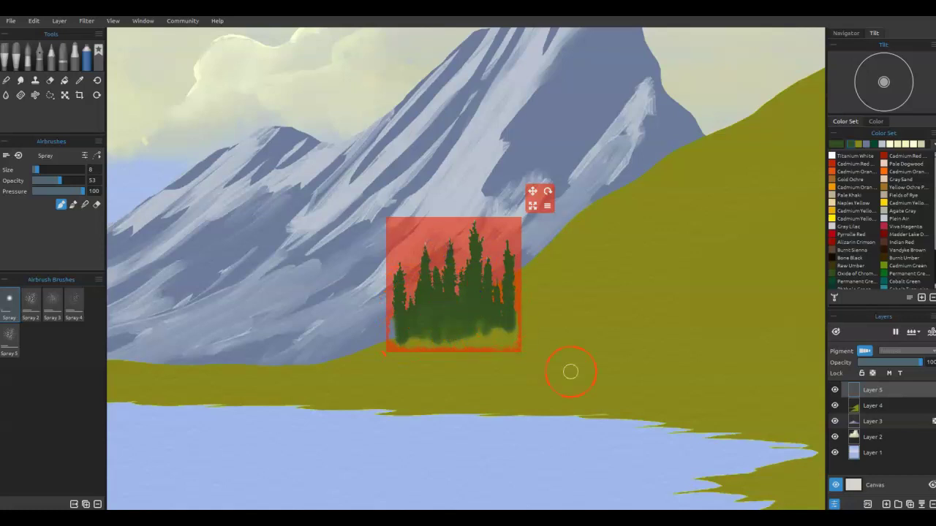
Move the conifer stencil up the slope beside the painted trees, enlarge it slightly, and set the airbrush size to 10.
{"action": "left_click_drag", "start_coordinate": [500, 242], "coordinate": [592, 195]}
{"action": "left_click_drag", "start_coordinate": [626, 163], "coordinate": [633, 161]}
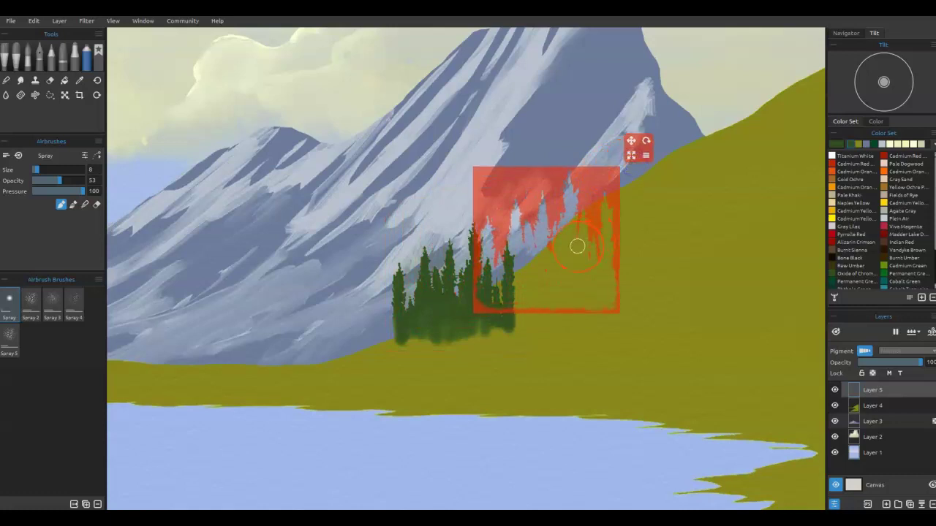
{"action": "key", "text": "]"}
{"action": "key", "text": "]"}
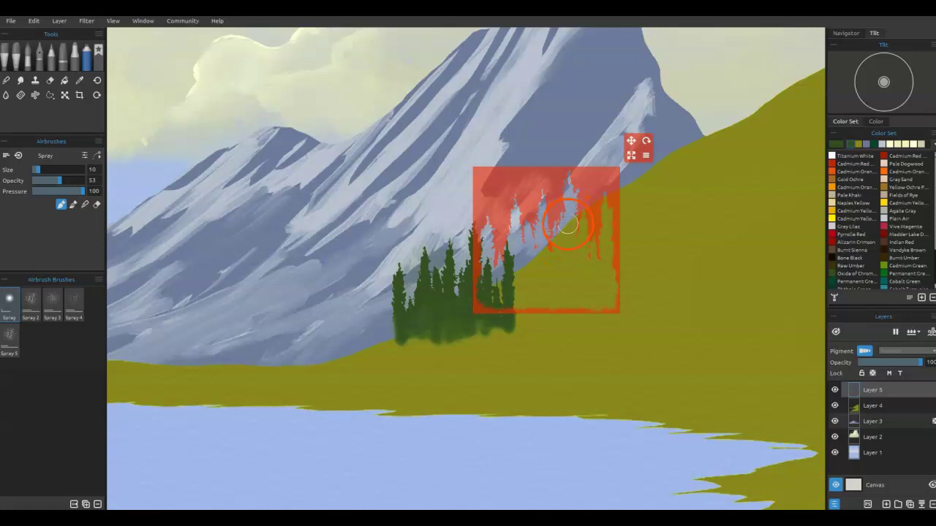
Try filling the conifer stencil with dark green using the Fill tool, and undo the fill.
{"action": "key", "text": "g"}
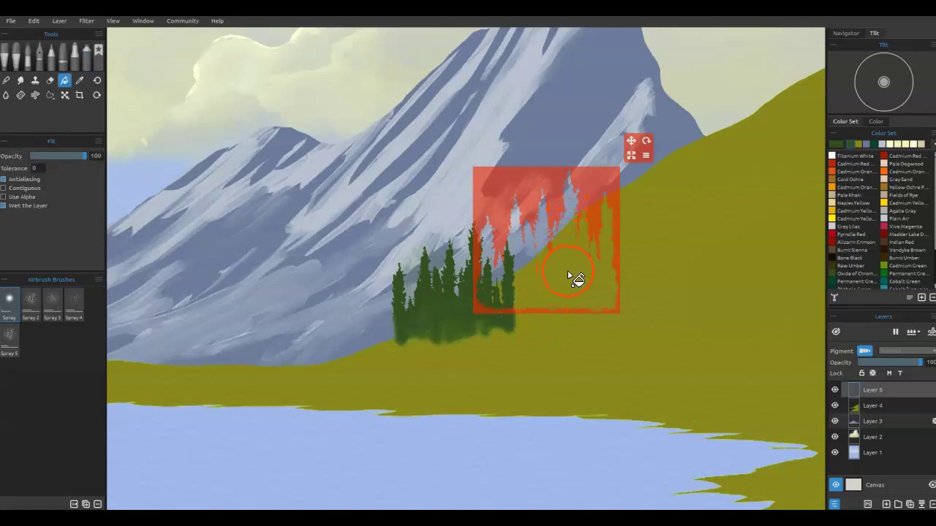
{"action": "left_click", "coordinate": [569, 272]}
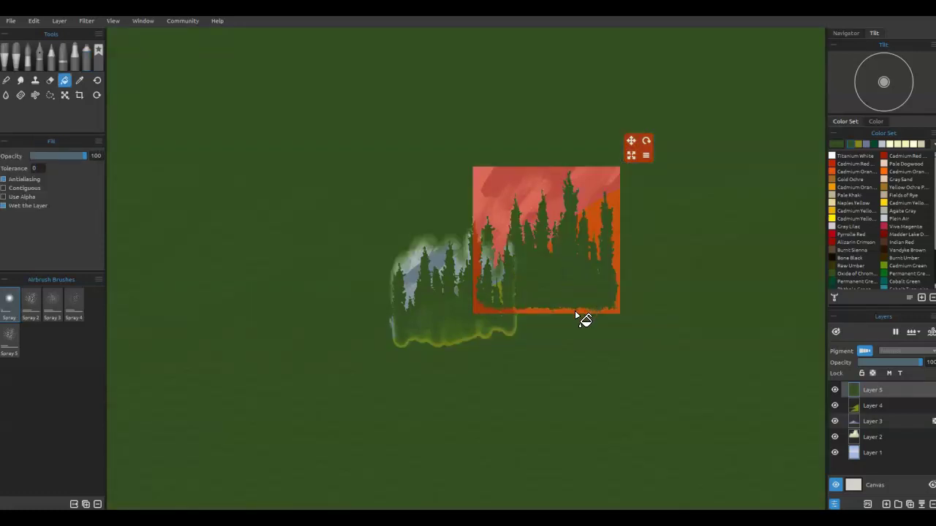
{"action": "key", "text": "ctrl+z"}
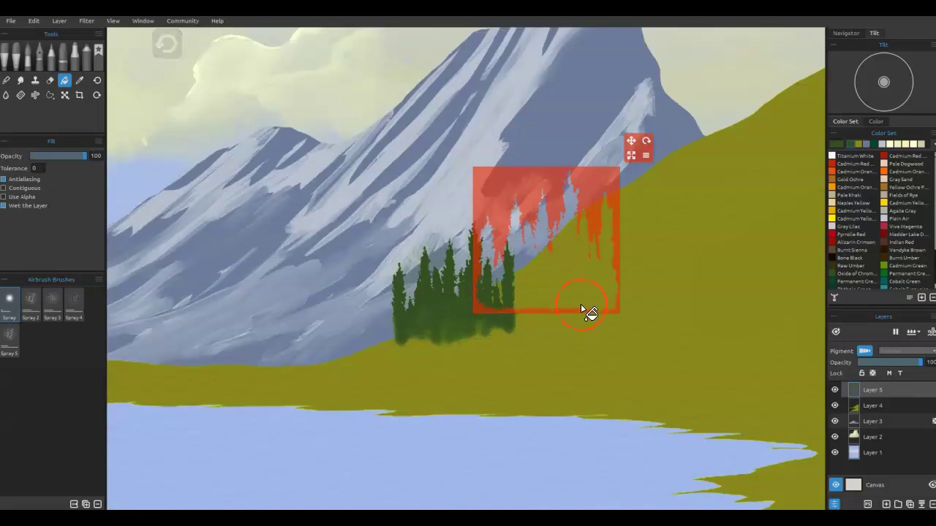
{"action": "left_click", "coordinate": [646, 158]}
{"action": "key", "text": "ctrl+z"}
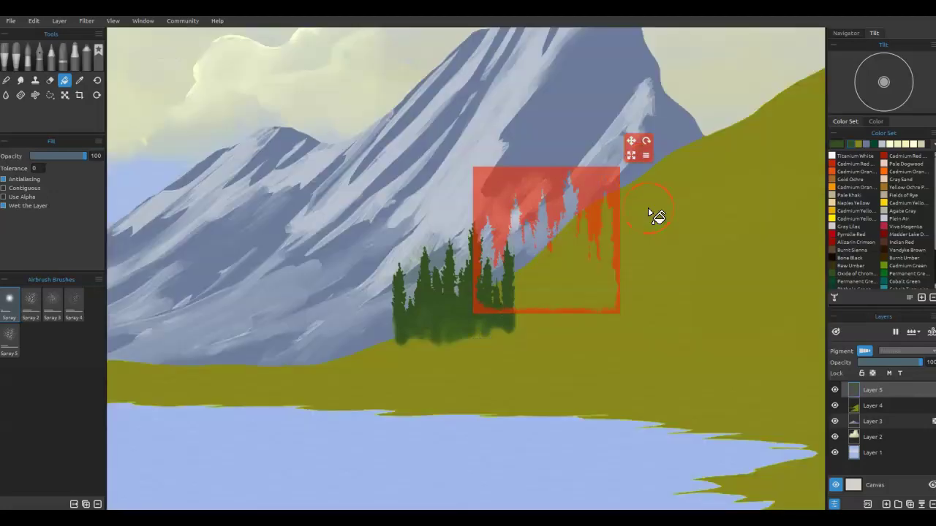
{"action": "key", "text": "ctrl+y"}
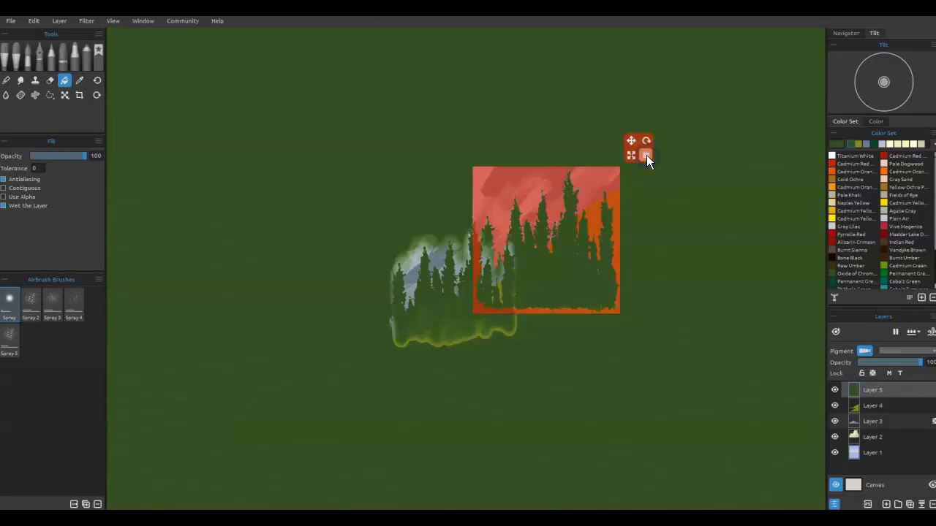
{"action": "key", "text": "ctrl+z"}
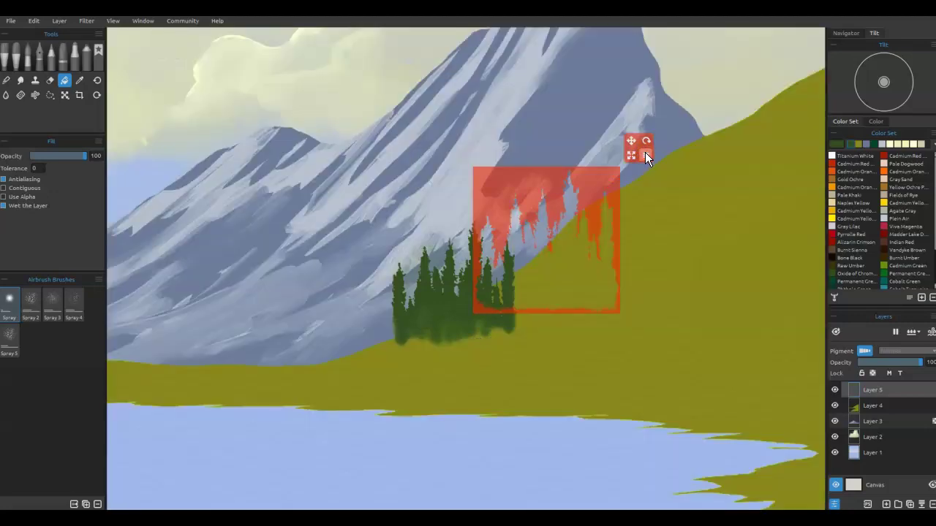
Turn off the stencil's Lock Size Ratio option and turn on its Border option.
{"action": "left_click", "coordinate": [645, 152]}
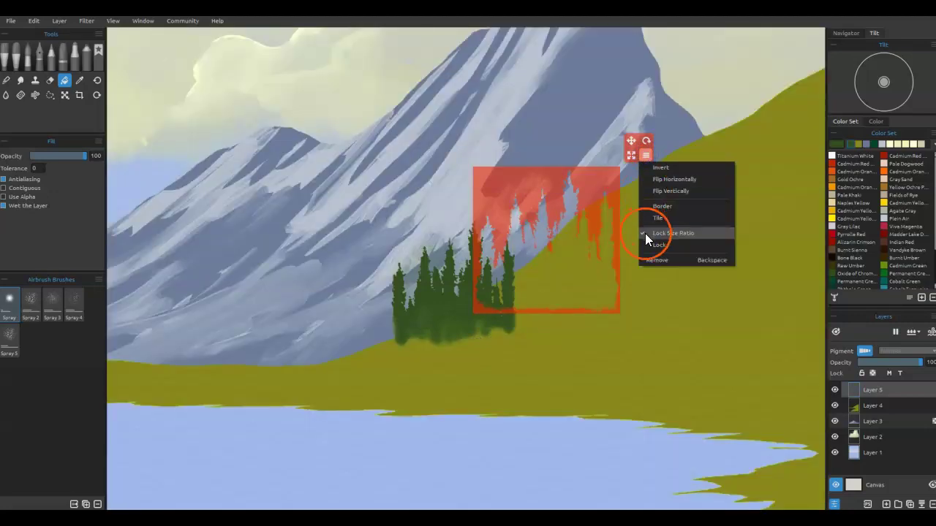
{"action": "left_click", "coordinate": [648, 234]}
{"action": "left_click", "coordinate": [639, 155]}
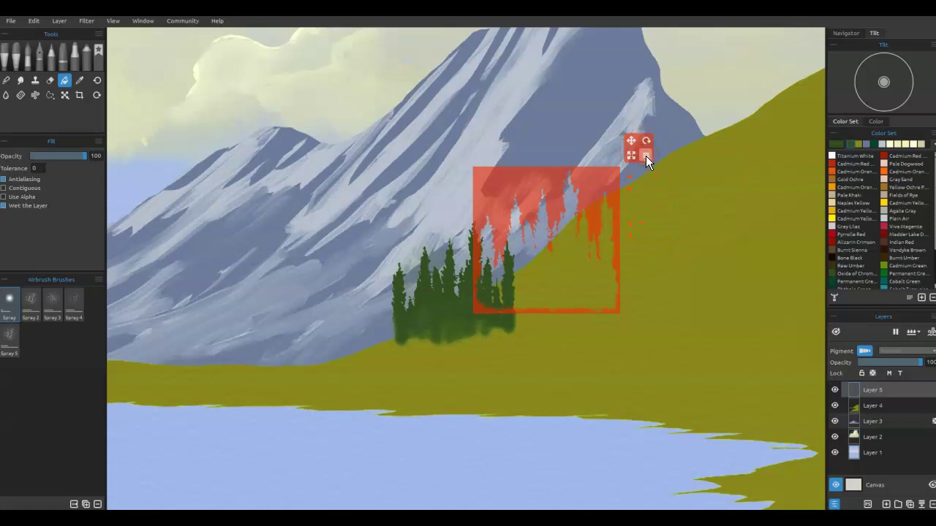
{"action": "left_click", "coordinate": [658, 207]}
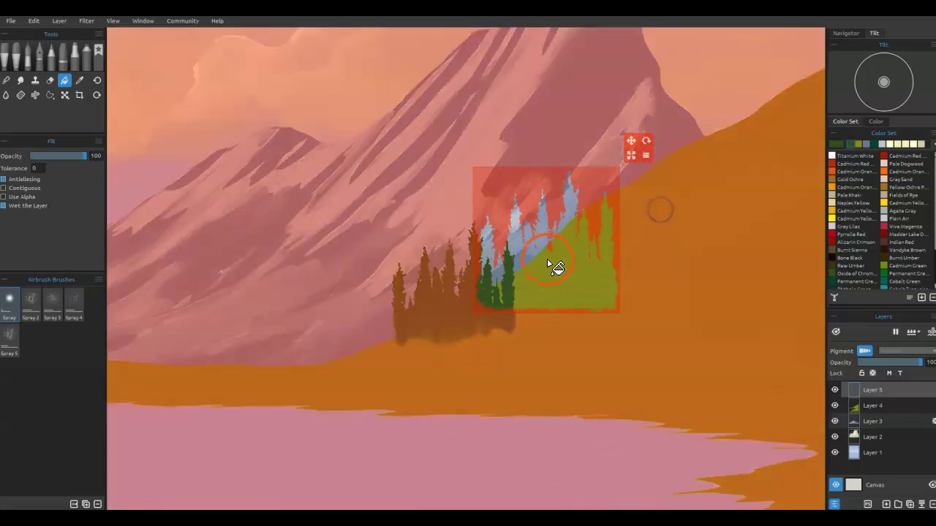
Fill the stencil's conifer shapes with dark green, shift the stencil slightly down the slope, and fill the overlapping trees.
{"action": "left_click", "coordinate": [547, 261]}
{"action": "left_click", "coordinate": [540, 188]}
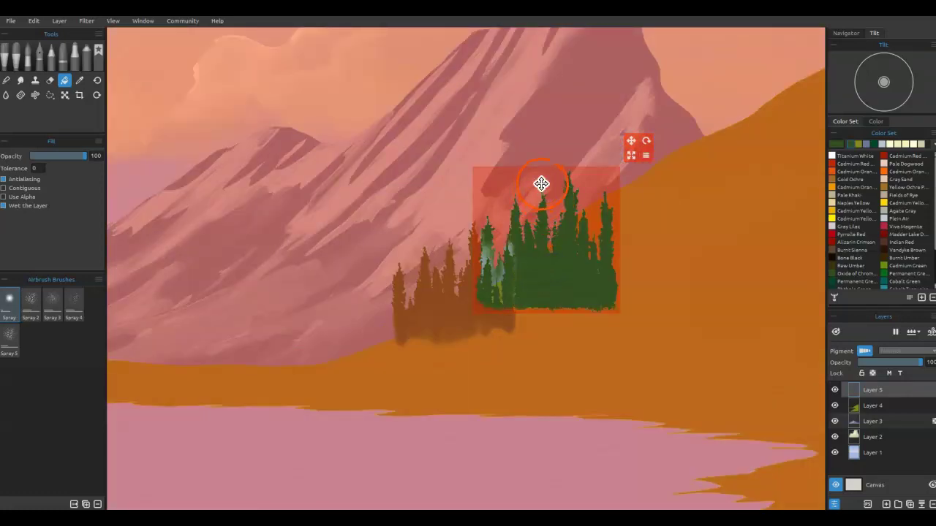
{"action": "left_click_drag", "start_coordinate": [542, 184], "coordinate": [522, 200]}
{"action": "left_click", "coordinate": [497, 254]}
{"action": "left_click", "coordinate": [496, 268]}
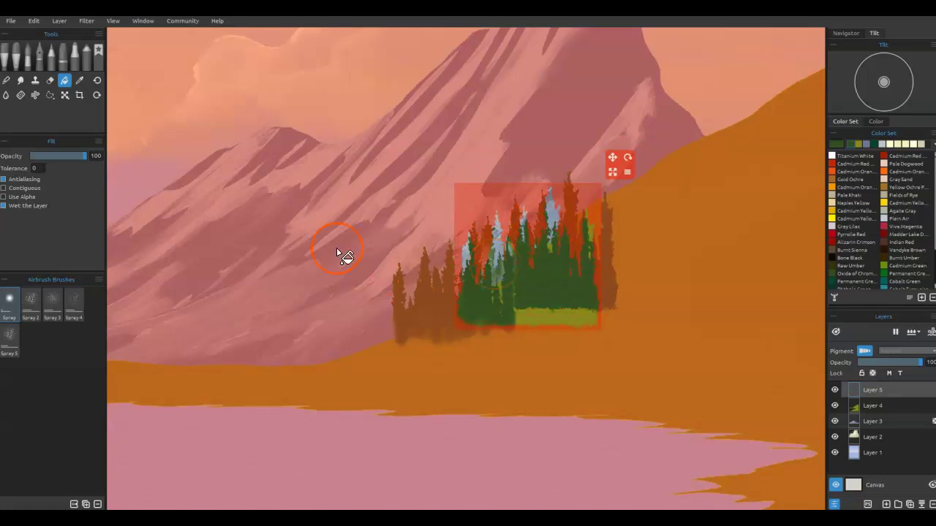
Move the stencil farther up the hill edge, narrow it, and spray more dark green conifers with the size 10 airbrush.
{"action": "left_click", "coordinate": [86, 52]}
{"action": "mouse_move", "coordinate": [555, 209]}
{"action": "left_mouse_down"}
{"action": "mouse_move", "coordinate": [520, 266]}
{"action": "mouse_move", "coordinate": [503, 277]}
{"action": "mouse_move", "coordinate": [494, 264]}
{"action": "mouse_move", "coordinate": [493, 283]}
{"action": "mouse_move", "coordinate": [466, 274]}
{"action": "mouse_move", "coordinate": [464, 253]}
{"action": "mouse_move", "coordinate": [544, 212]}
{"action": "mouse_move", "coordinate": [574, 273]}
{"action": "mouse_move", "coordinate": [585, 198]}
{"action": "mouse_move", "coordinate": [626, 153]}
{"action": "mouse_move", "coordinate": [584, 185]}
{"action": "mouse_move", "coordinate": [656, 133]}
{"action": "left_mouse_up"}
{"action": "left_click_drag", "start_coordinate": [676, 111], "coordinate": [657, 113]}
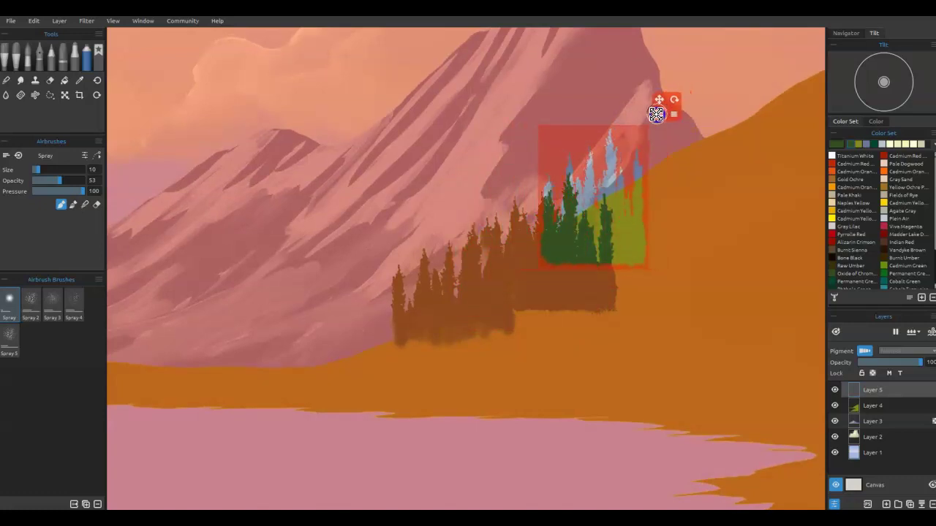
{"action": "mouse_move", "coordinate": [588, 181]}
{"action": "left_mouse_down"}
{"action": "mouse_move", "coordinate": [597, 201]}
{"action": "mouse_move", "coordinate": [583, 193]}
{"action": "mouse_move", "coordinate": [573, 225]}
{"action": "mouse_move", "coordinate": [560, 151]}
{"action": "mouse_move", "coordinate": [549, 188]}
{"action": "mouse_move", "coordinate": [604, 171]}
{"action": "mouse_move", "coordinate": [618, 215]}
{"action": "mouse_move", "coordinate": [630, 208]}
{"action": "mouse_move", "coordinate": [638, 217]}
{"action": "mouse_move", "coordinate": [636, 240]}
{"action": "mouse_move", "coordinate": [614, 208]}
{"action": "mouse_move", "coordinate": [597, 215]}
{"action": "mouse_move", "coordinate": [646, 266]}
{"action": "mouse_move", "coordinate": [612, 219]}
{"action": "mouse_move", "coordinate": [610, 254]}
{"action": "left_mouse_up"}
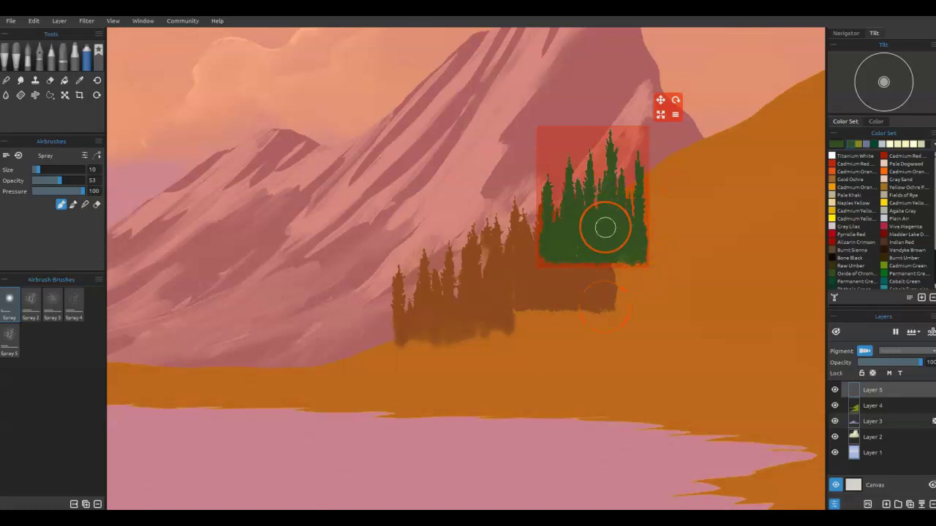
Move the stencil to the far lakeshore at the canvas edge and spray a dark green conifer group there.
{"action": "left_click_drag", "start_coordinate": [568, 145], "coordinate": [103, 269]}
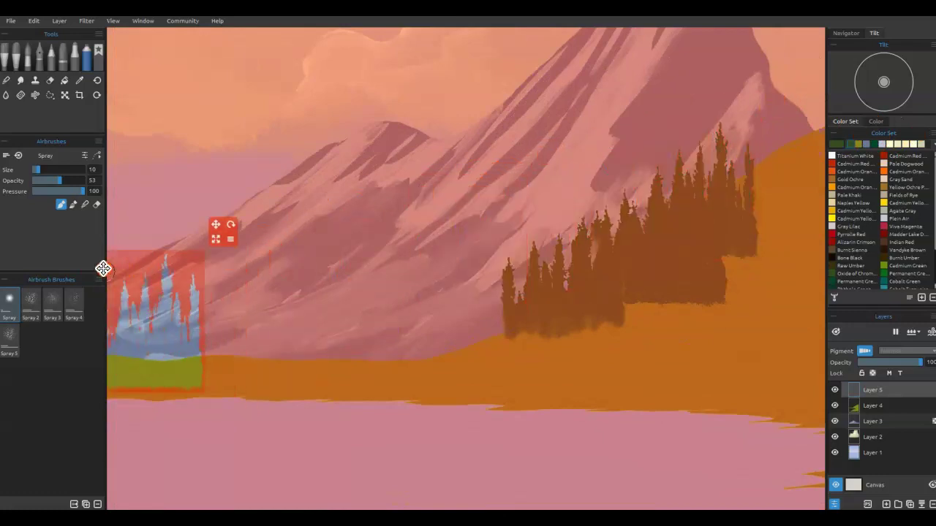
{"action": "left_click_drag", "start_coordinate": [282, 290], "coordinate": [461, 272]}
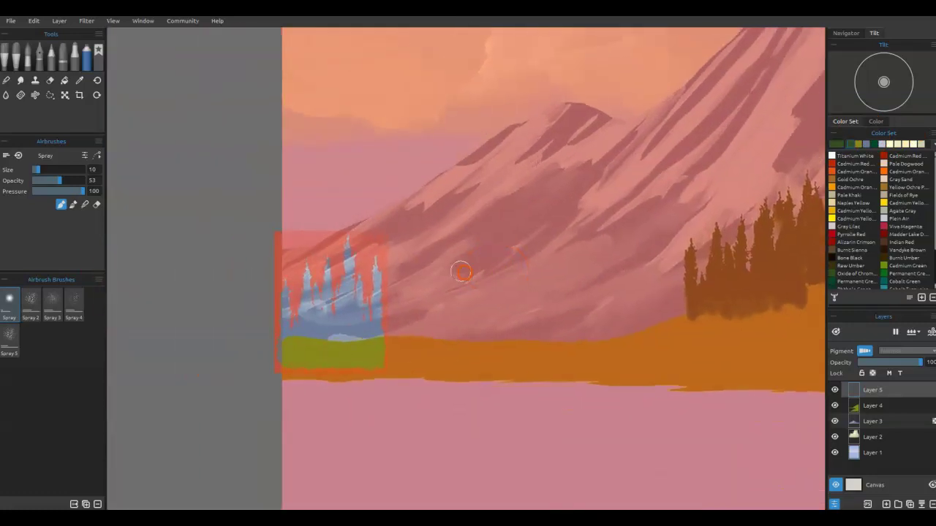
{"action": "mouse_move", "coordinate": [352, 287]}
{"action": "left_mouse_down"}
{"action": "mouse_move", "coordinate": [380, 324]}
{"action": "mouse_move", "coordinate": [351, 317]}
{"action": "mouse_move", "coordinate": [312, 267]}
{"action": "mouse_move", "coordinate": [284, 278]}
{"action": "mouse_move", "coordinate": [311, 336]}
{"action": "mouse_move", "coordinate": [377, 279]}
{"action": "mouse_move", "coordinate": [334, 317]}
{"action": "mouse_move", "coordinate": [376, 310]}
{"action": "mouse_move", "coordinate": [286, 289]}
{"action": "mouse_move", "coordinate": [376, 358]}
{"action": "left_mouse_up"}
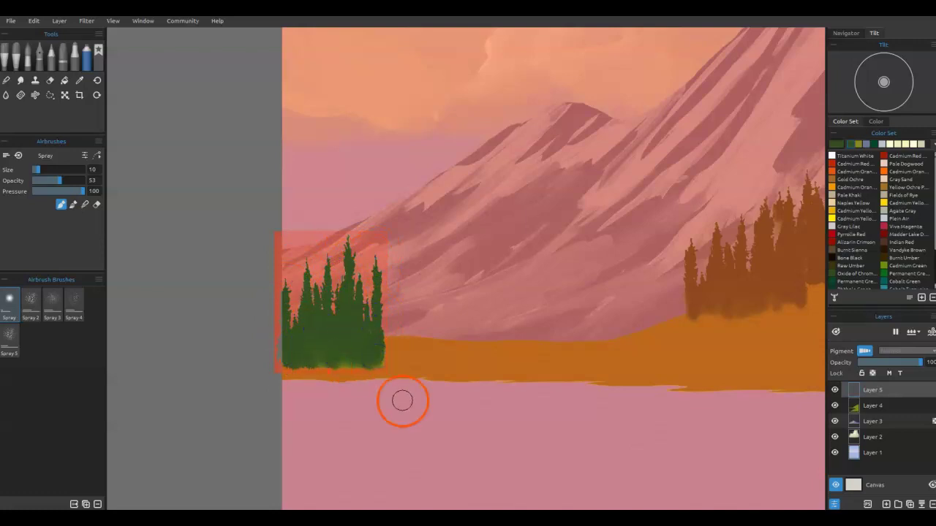
Shrink and shift the stencil to spray smaller conifer groups along the far shore, and take the stencil off the canvas.
{"action": "key", "text": "ctrl+t"}
{"action": "left_click_drag", "start_coordinate": [364, 263], "coordinate": [437, 277]}
{"action": "left_click_drag", "start_coordinate": [463, 239], "coordinate": [433, 268]}
{"action": "mouse_move", "coordinate": [385, 330]}
{"action": "left_mouse_down"}
{"action": "mouse_move", "coordinate": [423, 324]}
{"action": "mouse_move", "coordinate": [393, 321]}
{"action": "mouse_move", "coordinate": [374, 356]}
{"action": "mouse_move", "coordinate": [536, 298]}
{"action": "mouse_move", "coordinate": [479, 321]}
{"action": "mouse_move", "coordinate": [409, 321]}
{"action": "mouse_move", "coordinate": [434, 301]}
{"action": "mouse_move", "coordinate": [440, 277]}
{"action": "mouse_move", "coordinate": [485, 304]}
{"action": "left_mouse_up"}
{"action": "left_click_drag", "start_coordinate": [410, 303], "coordinate": [509, 336]}
{"action": "left_click", "coordinate": [504, 338]}
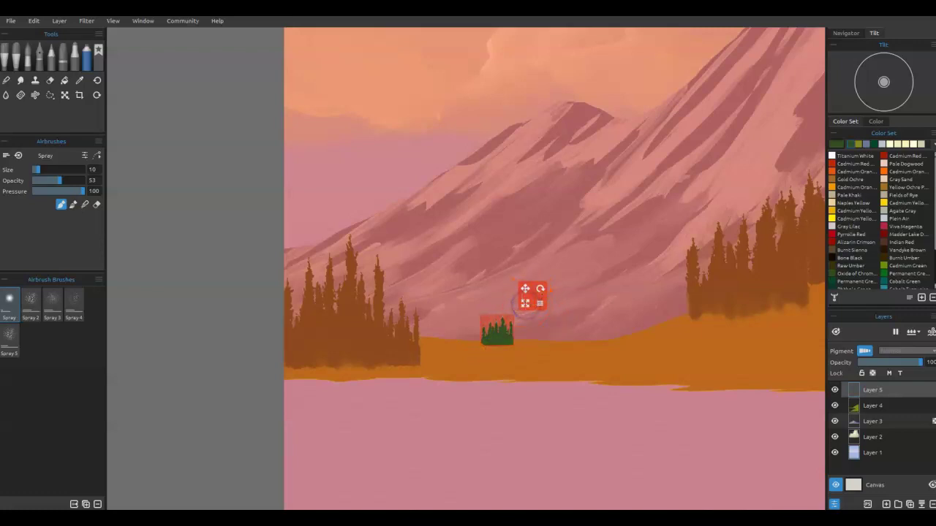
{"action": "key", "text": "ctrl+d"}
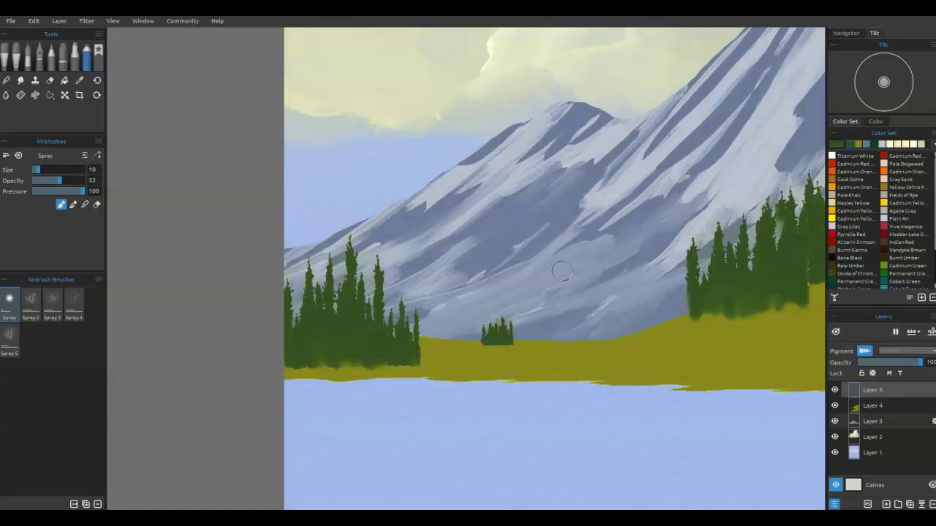
{"action": "key", "text": "ctrl+0"}
Outline several tall, narrow conifer shapes where the hill meets the mountain, using the freehand selection in add mode.
{"action": "left_click", "coordinate": [62, 121]}
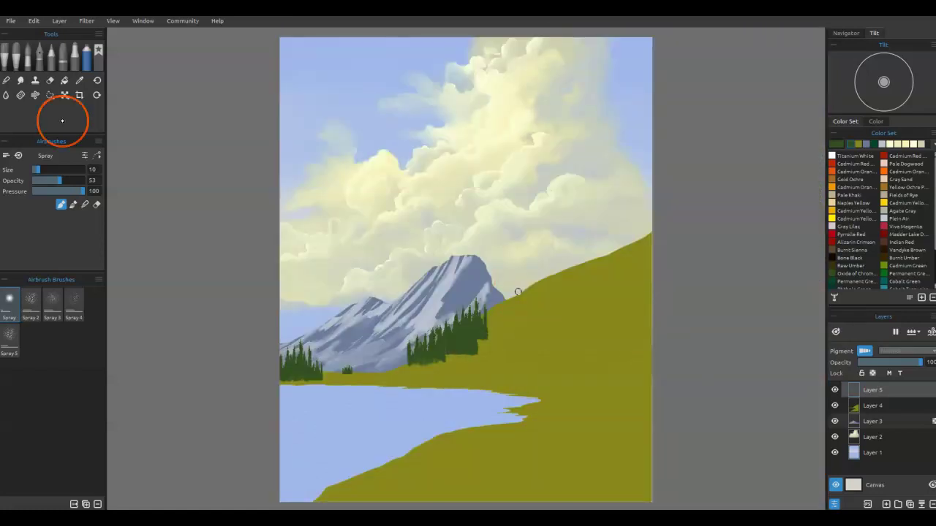
{"action": "left_click", "coordinate": [50, 95]}
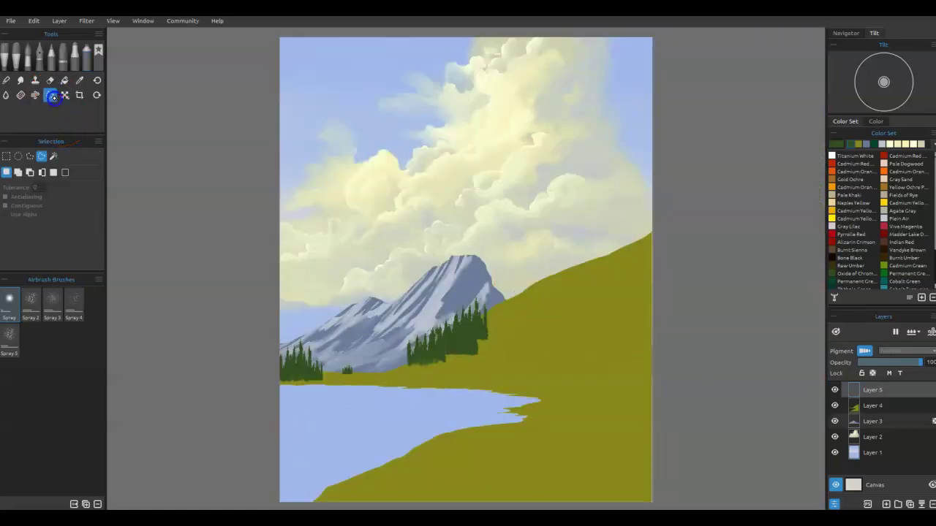
{"action": "left_click", "coordinate": [43, 170]}
{"action": "left_click", "coordinate": [18, 173]}
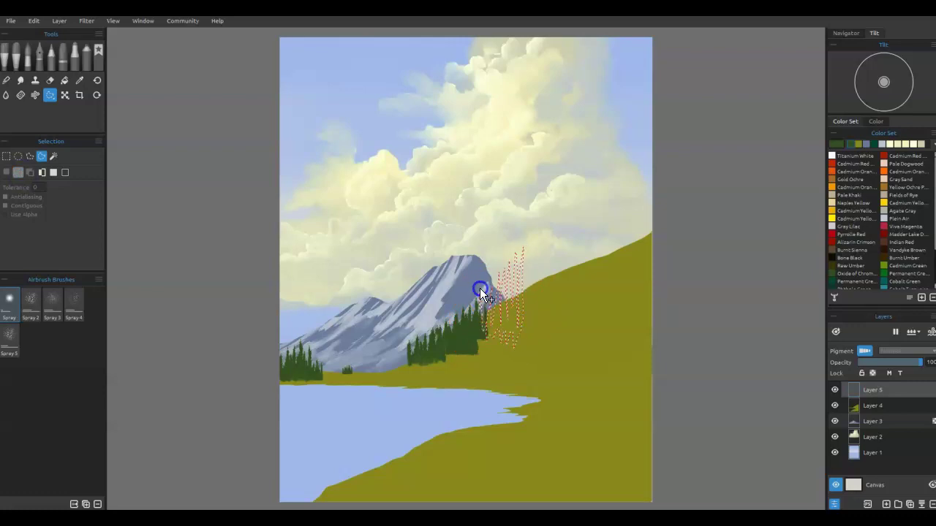
{"action": "left_click_drag", "start_coordinate": [490, 300], "coordinate": [517, 316]}
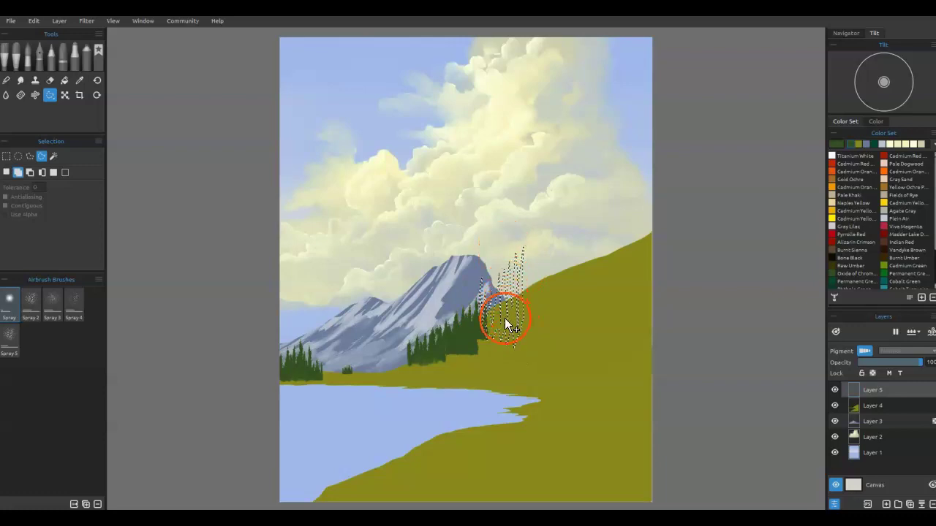
Spray dark green through the selected tall conifer shapes where the hill meets the mountain, using the size 10 airbrush.
{"action": "key", "text": "b"}
{"action": "mouse_move", "coordinate": [524, 247]}
{"action": "left_mouse_down"}
{"action": "mouse_move", "coordinate": [514, 305]}
{"action": "mouse_move", "coordinate": [502, 258]}
{"action": "mouse_move", "coordinate": [483, 288]}
{"action": "left_mouse_up"}
{"action": "mouse_move", "coordinate": [499, 325]}
{"action": "left_mouse_down"}
{"action": "mouse_move", "coordinate": [523, 258]}
{"action": "mouse_move", "coordinate": [515, 288]}
{"action": "mouse_move", "coordinate": [502, 269]}
{"action": "mouse_move", "coordinate": [523, 329]}
{"action": "mouse_move", "coordinate": [506, 290]}
{"action": "mouse_move", "coordinate": [486, 335]}
{"action": "mouse_move", "coordinate": [519, 348]}
{"action": "mouse_move", "coordinate": [522, 288]}
{"action": "mouse_move", "coordinate": [511, 319]}
{"action": "mouse_move", "coordinate": [534, 375]}
{"action": "left_mouse_up"}
{"action": "left_click", "coordinate": [83, 180]}
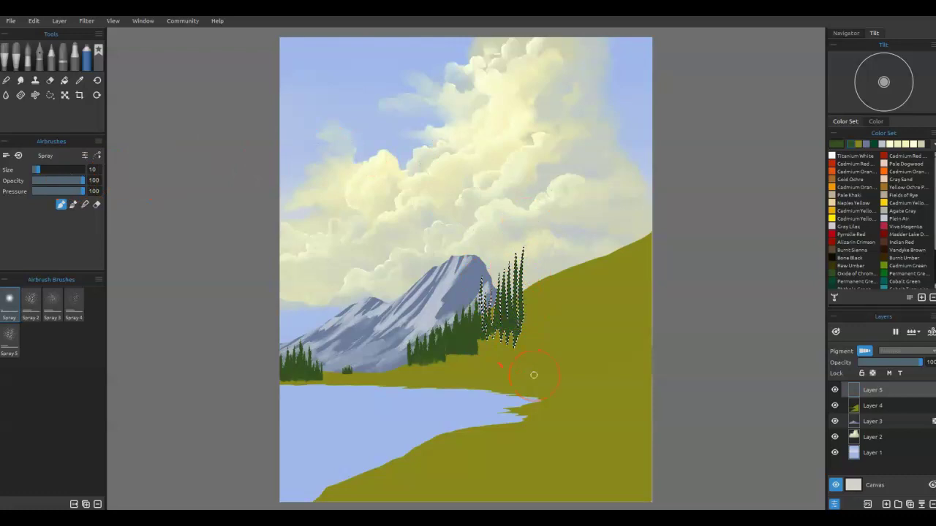
{"action": "left_click_drag", "start_coordinate": [521, 334], "coordinate": [499, 328]}
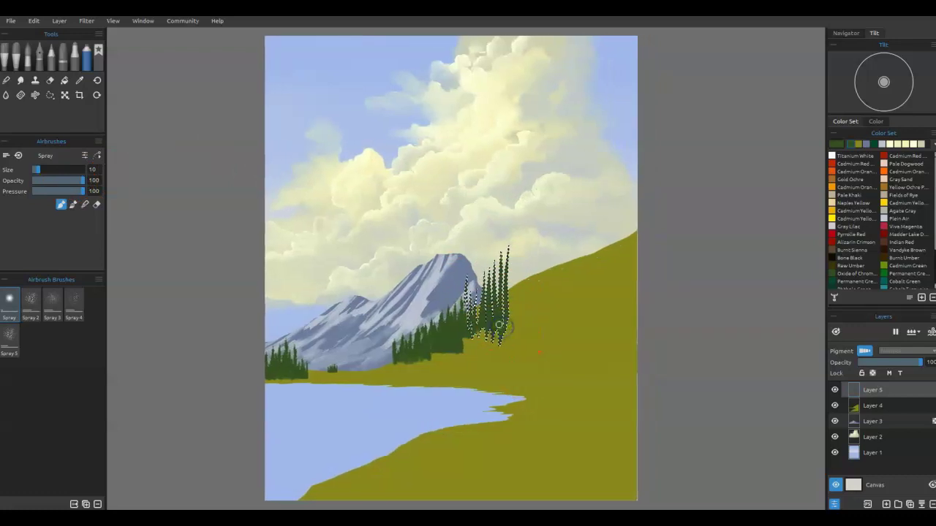
{"action": "key", "text": "g"}
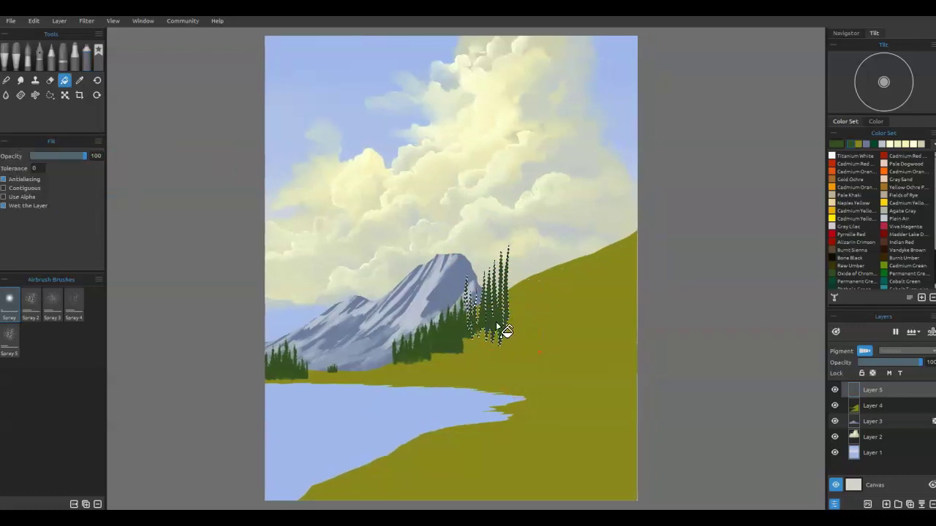
Clear the selection, outline another conifer in the gap beside the mountain's slope, and spray it dark green.
{"action": "key", "text": "l"}
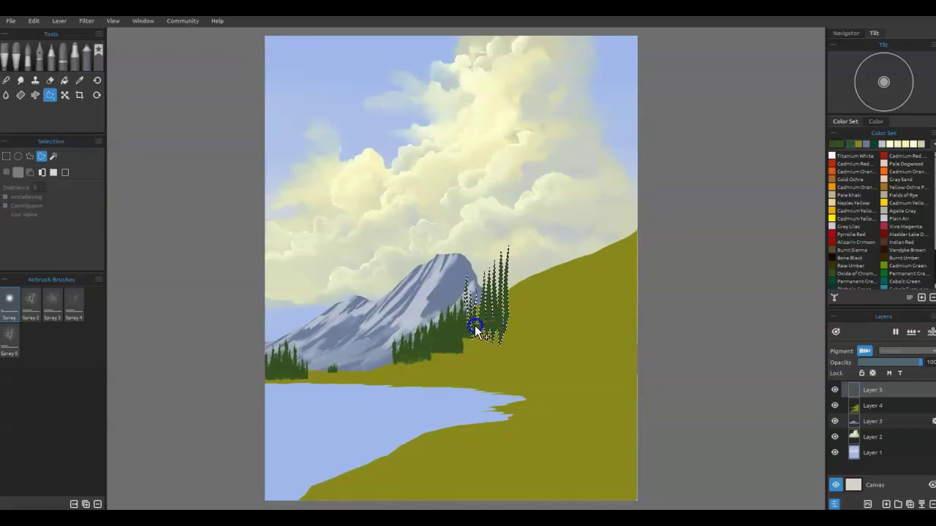
{"action": "left_click", "coordinate": [40, 172]}
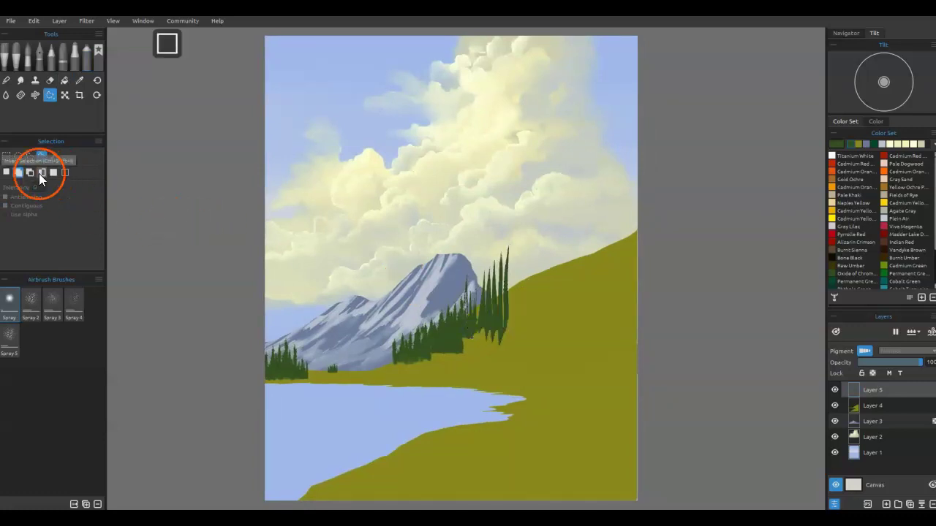
{"action": "left_click", "coordinate": [453, 271]}
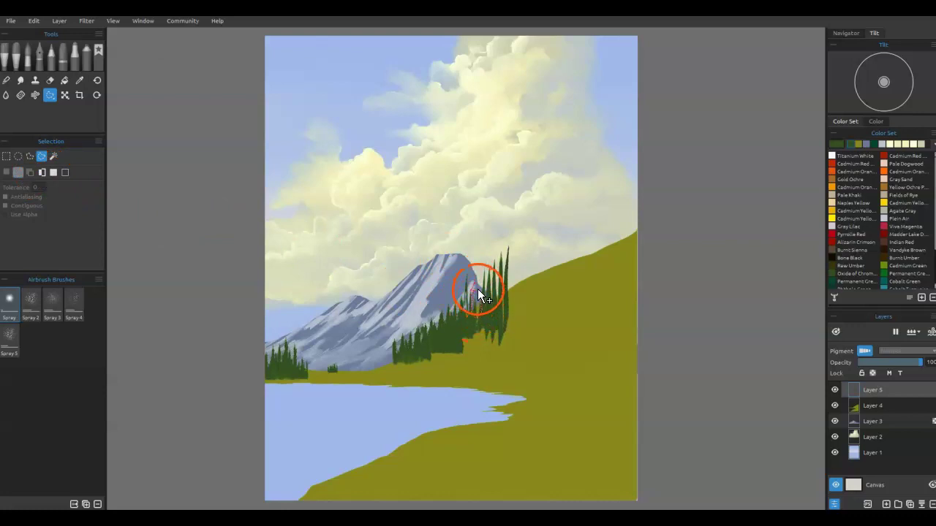
{"action": "key", "text": "b"}
{"action": "mouse_move", "coordinate": [478, 298]}
{"action": "left_mouse_down"}
{"action": "mouse_move", "coordinate": [473, 325]}
{"action": "mouse_move", "coordinate": [478, 273]}
{"action": "mouse_move", "coordinate": [490, 315]}
{"action": "left_mouse_up"}
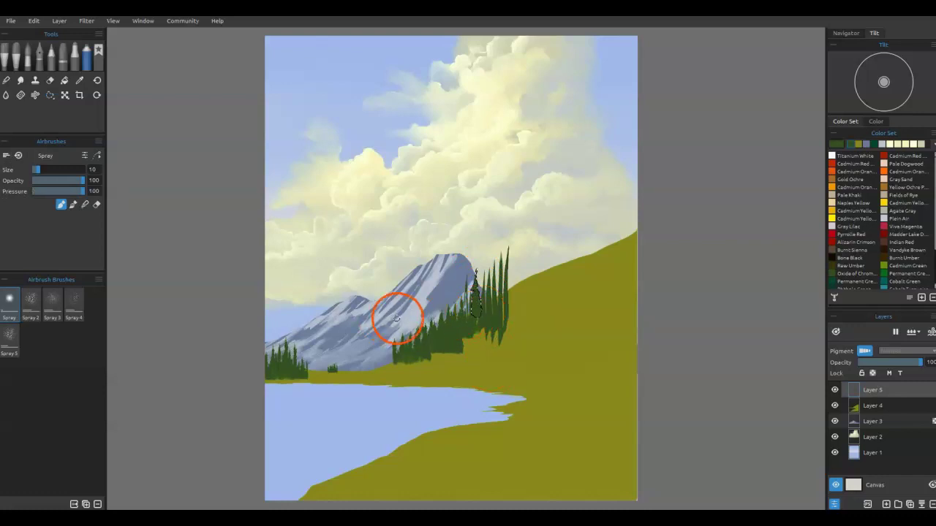
{"action": "left_click_drag", "start_coordinate": [399, 356], "coordinate": [399, 356], "text": "ctrl"}
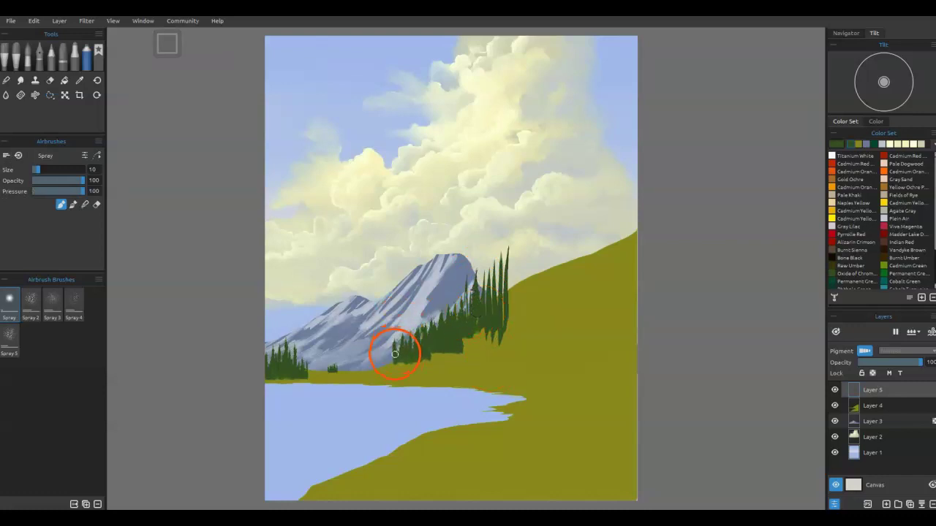
Outline extra conifers at the lower and upper ends of the hillside tree row, spray them dark green, and deselect.
{"action": "key", "text": "s"}
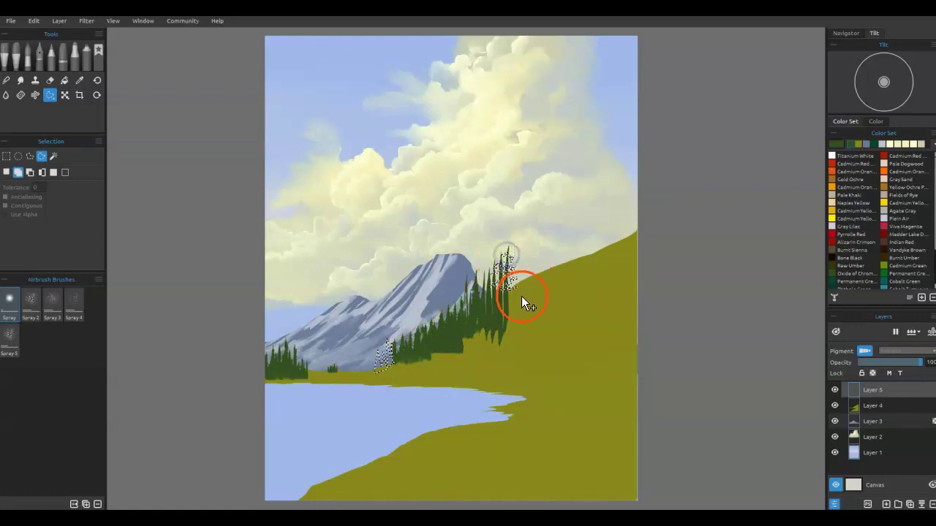
{"action": "key", "text": "b"}
{"action": "mouse_move", "coordinate": [495, 296]}
{"action": "left_mouse_down"}
{"action": "mouse_move", "coordinate": [495, 271]}
{"action": "mouse_move", "coordinate": [509, 257]}
{"action": "mouse_move", "coordinate": [507, 299]}
{"action": "left_mouse_up"}
{"action": "mouse_move", "coordinate": [456, 334]}
{"action": "left_mouse_down"}
{"action": "mouse_move", "coordinate": [407, 359]}
{"action": "mouse_move", "coordinate": [383, 344]}
{"action": "mouse_move", "coordinate": [382, 353]}
{"action": "left_mouse_up"}
{"action": "left_click", "coordinate": [454, 295]}
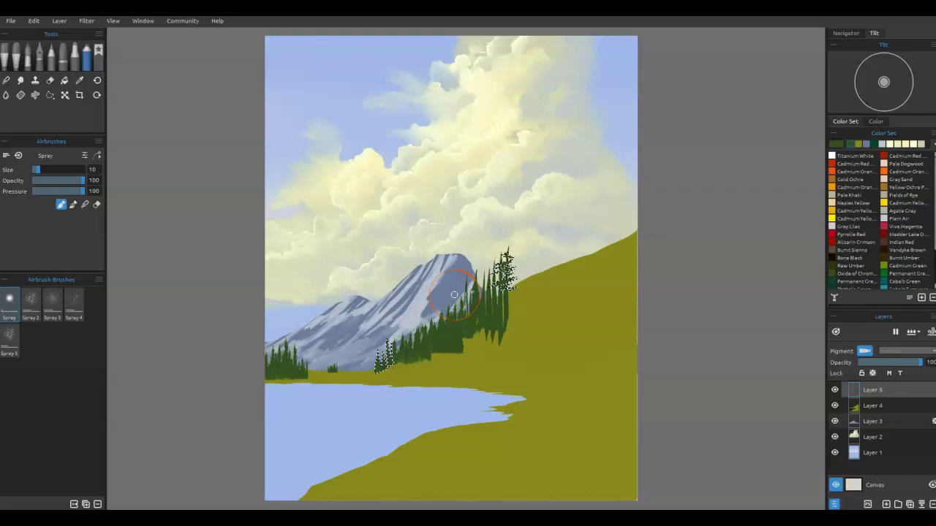
{"action": "left_click_drag", "start_coordinate": [496, 289], "coordinate": [496, 312]}
{"action": "key", "text": "ctrl+d"}
Fill gaps in the tree row, erase its ragged lower edge along the slope, and blend the tree bases into the hill.
{"action": "left_click", "coordinate": [476, 305]}
{"action": "mouse_move", "coordinate": [472, 323]}
{"action": "left_mouse_down"}
{"action": "mouse_move", "coordinate": [494, 333]}
{"action": "mouse_move", "coordinate": [380, 371]}
{"action": "left_mouse_up"}
{"action": "key", "text": "e"}
{"action": "mouse_move", "coordinate": [511, 330]}
{"action": "left_mouse_down"}
{"action": "mouse_move", "coordinate": [504, 322]}
{"action": "mouse_move", "coordinate": [439, 359]}
{"action": "mouse_move", "coordinate": [493, 346]}
{"action": "mouse_move", "coordinate": [379, 375]}
{"action": "mouse_move", "coordinate": [499, 321]}
{"action": "mouse_move", "coordinate": [401, 363]}
{"action": "left_mouse_up"}
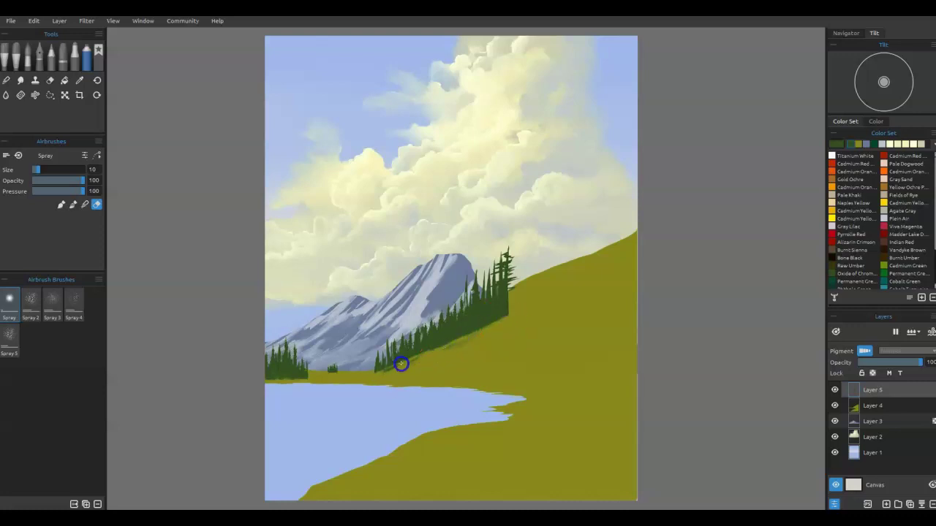
{"action": "mouse_move", "coordinate": [273, 357]}
{"action": "left_mouse_down"}
{"action": "mouse_move", "coordinate": [315, 378]}
{"action": "mouse_move", "coordinate": [305, 378]}
{"action": "left_mouse_up"}
{"action": "key", "text": "e"}
{"action": "left_click_drag", "start_coordinate": [382, 369], "coordinate": [477, 329]}
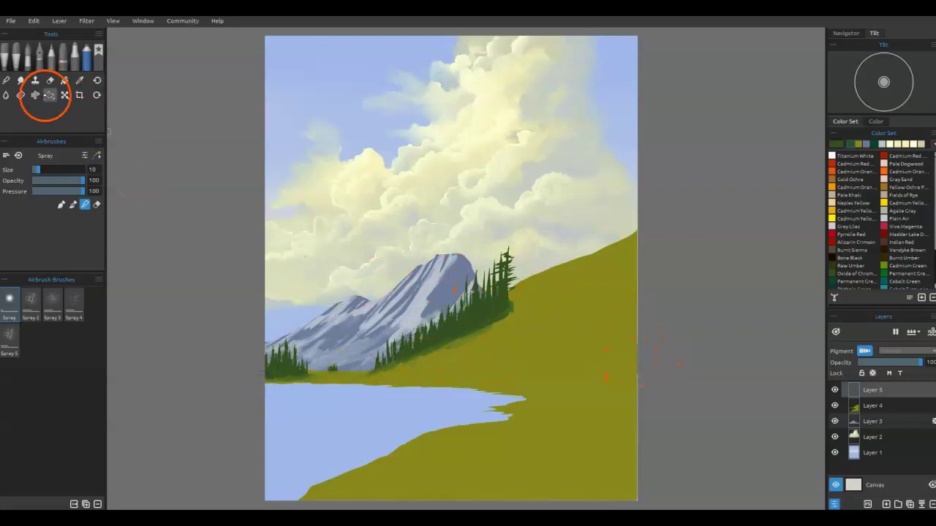
Place a large single-conifer stencil over the upper edge of the hill, beside the existing tree row.
{"action": "left_click", "coordinate": [50, 95]}
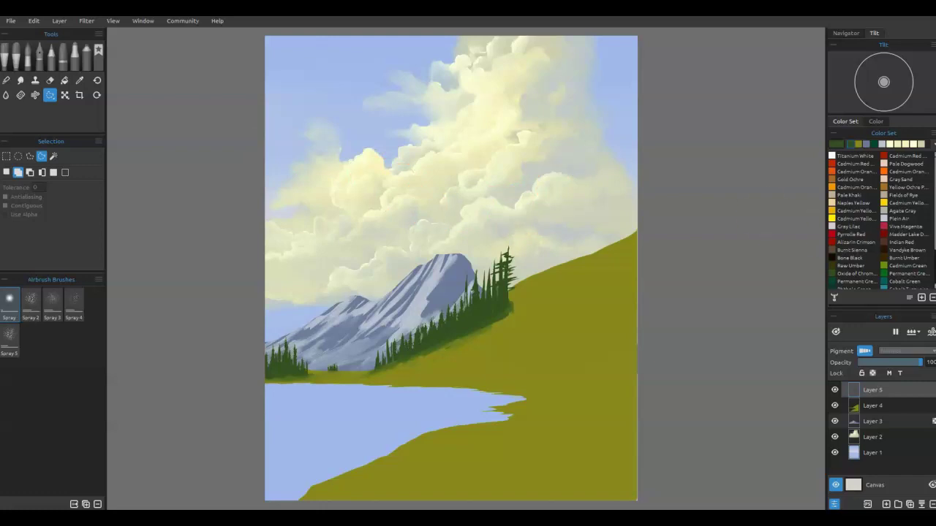
{"action": "mouse_move", "coordinate": [533, 163]}
{"action": "left_mouse_down"}
{"action": "mouse_move", "coordinate": [556, 155]}
{"action": "mouse_move", "coordinate": [540, 160]}
{"action": "left_mouse_up"}
{"action": "left_click_drag", "start_coordinate": [495, 202], "coordinate": [591, 152]}
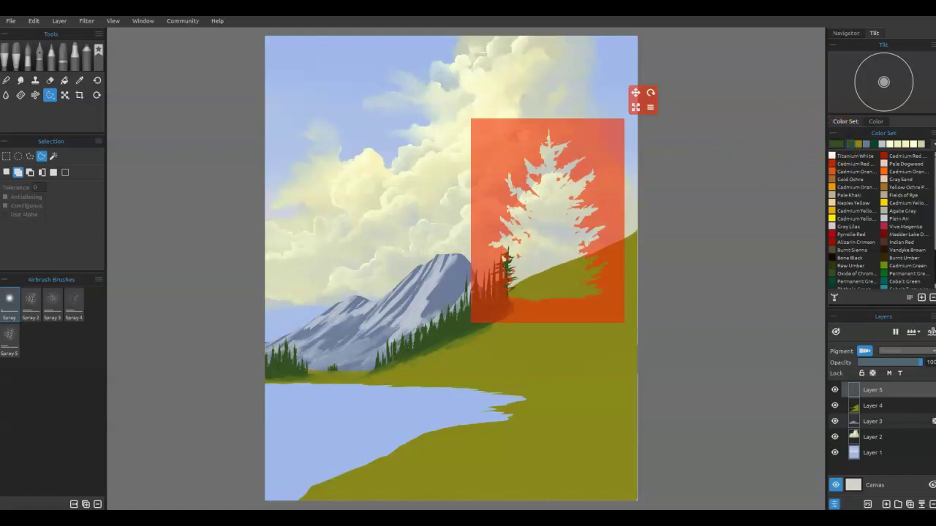
Sample a near-black colour and shift it to a very dark green hue for painting.
{"action": "key", "text": "i"}
{"action": "key", "text": "b"}
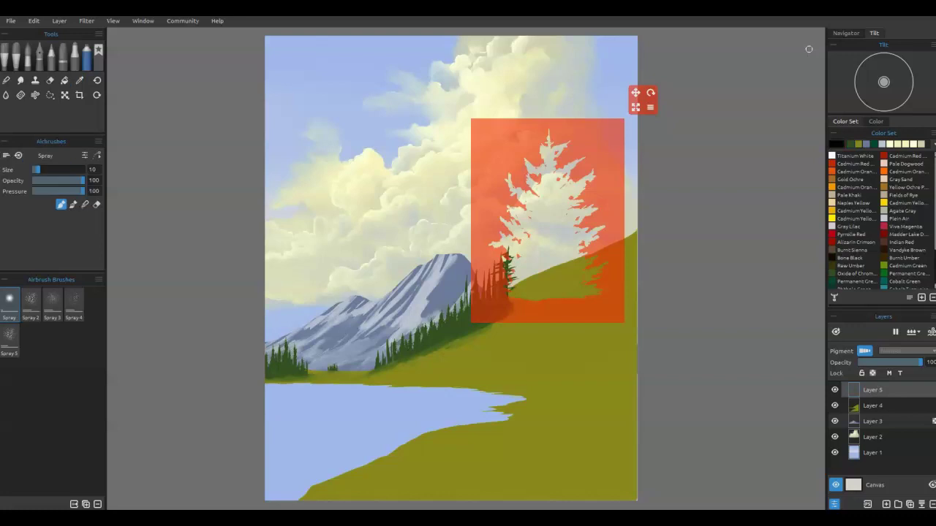
{"action": "double_click", "coordinate": [836, 144]}
{"action": "left_click", "coordinate": [494, 273]}
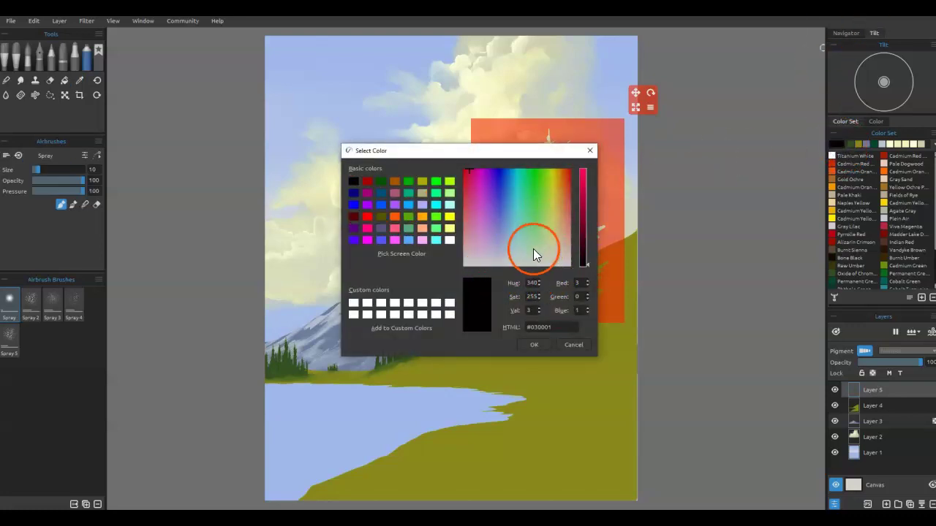
{"action": "left_click", "coordinate": [532, 172]}
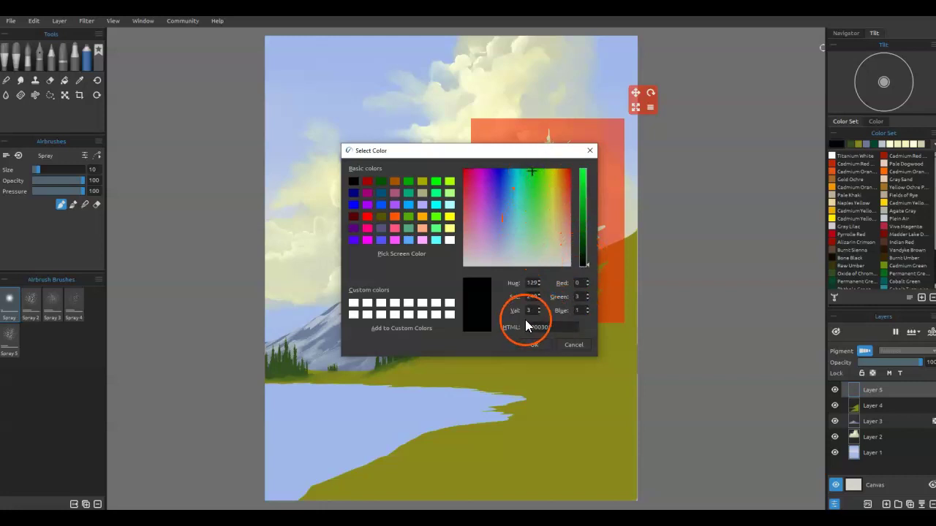
{"action": "left_click", "coordinate": [585, 267]}
{"action": "left_click", "coordinate": [542, 345]}
Undo a test airbrush stroke inside the conifer stencil and switch to the Express Oils Knife Smooth 2 brush.
{"action": "left_click_drag", "start_coordinate": [562, 231], "coordinate": [594, 209]}
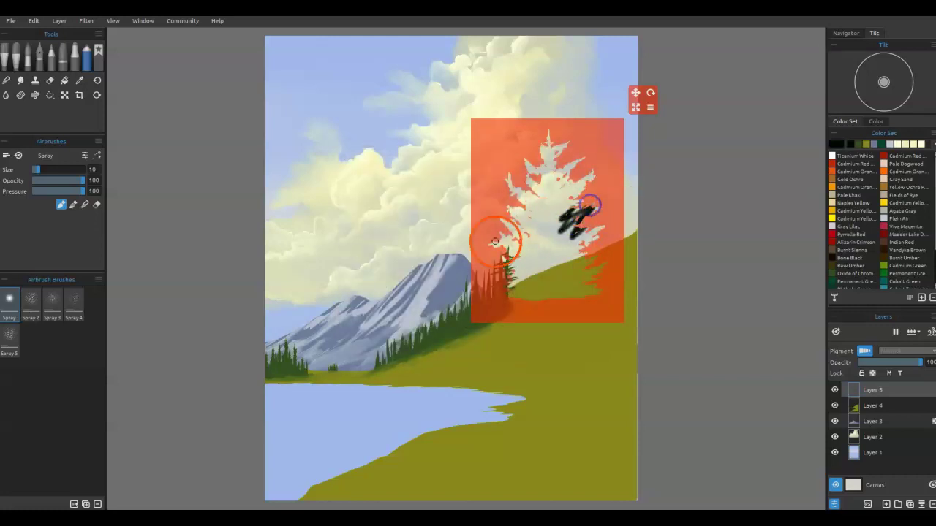
{"action": "key", "text": "ctrl+z"}
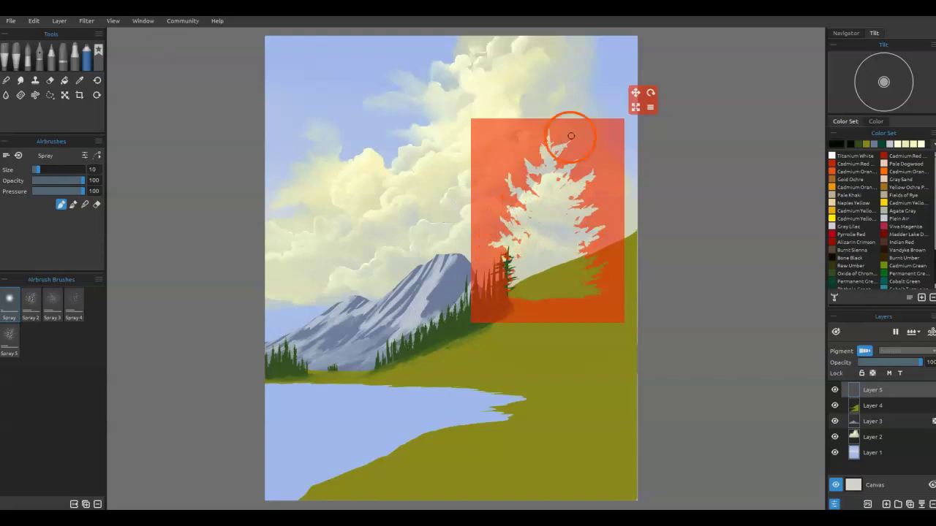
{"action": "left_click", "coordinate": [26, 63]}
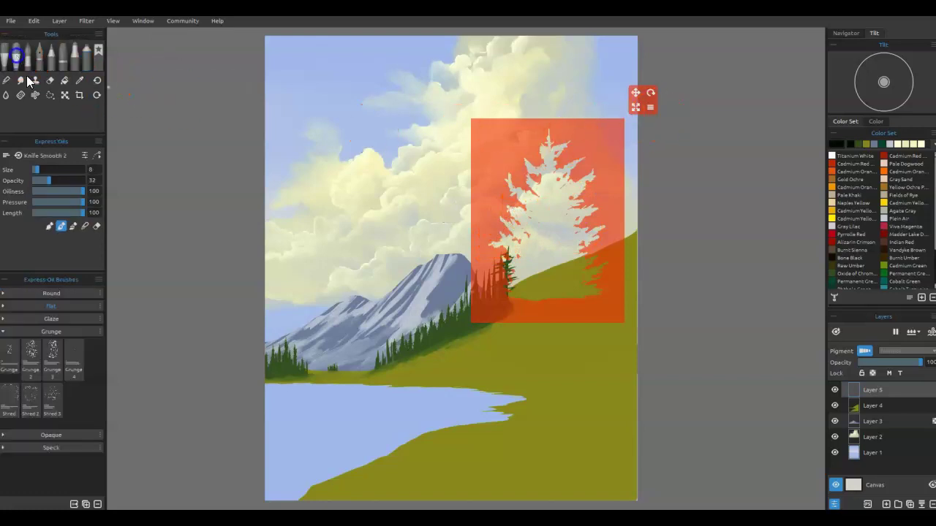
{"action": "left_click", "coordinate": [3, 296]}
{"action": "left_click", "coordinate": [13, 384]}
{"action": "left_click", "coordinate": [4, 404]}
{"action": "left_click", "coordinate": [9, 476]}
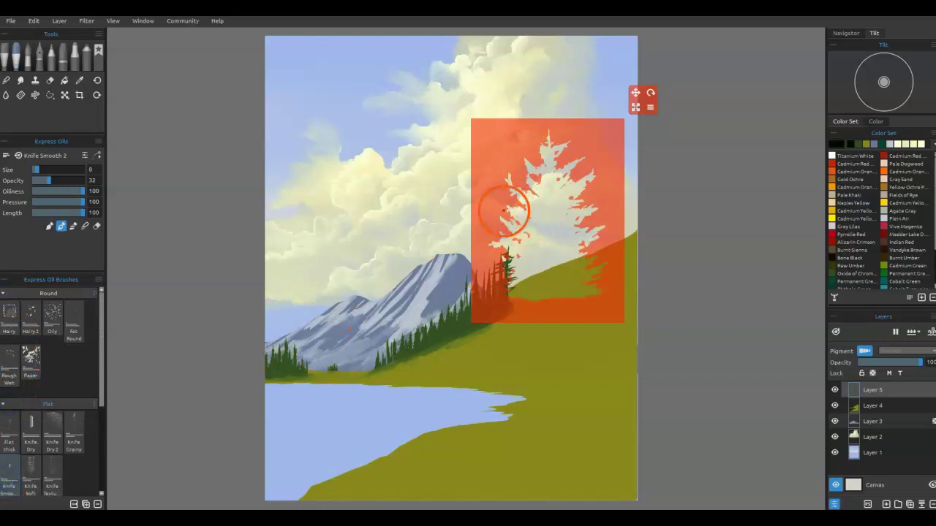
Paint the large conifer through the stencil, move the stencil away, and fill a near-black tree mass to the canvas edge at size 60.
{"action": "mouse_move", "coordinate": [577, 185]}
{"action": "left_mouse_down"}
{"action": "mouse_move", "coordinate": [531, 191]}
{"action": "mouse_move", "coordinate": [551, 157]}
{"action": "mouse_move", "coordinate": [512, 250]}
{"action": "mouse_move", "coordinate": [511, 271]}
{"action": "mouse_move", "coordinate": [548, 259]}
{"action": "mouse_move", "coordinate": [584, 214]}
{"action": "mouse_move", "coordinate": [581, 265]}
{"action": "mouse_move", "coordinate": [534, 284]}
{"action": "mouse_move", "coordinate": [591, 276]}
{"action": "mouse_move", "coordinate": [562, 318]}
{"action": "mouse_move", "coordinate": [259, 414]}
{"action": "left_mouse_up"}
{"action": "mouse_move", "coordinate": [579, 295]}
{"action": "left_mouse_down"}
{"action": "mouse_move", "coordinate": [604, 296]}
{"action": "mouse_move", "coordinate": [616, 265]}
{"action": "mouse_move", "coordinate": [652, 248]}
{"action": "mouse_move", "coordinate": [543, 297]}
{"action": "mouse_move", "coordinate": [627, 264]}
{"action": "left_mouse_up"}
{"action": "mouse_move", "coordinate": [623, 225]}
{"action": "left_mouse_down"}
{"action": "mouse_move", "coordinate": [584, 249]}
{"action": "mouse_move", "coordinate": [616, 199]}
{"action": "mouse_move", "coordinate": [598, 204]}
{"action": "mouse_move", "coordinate": [598, 155]}
{"action": "mouse_move", "coordinate": [626, 124]}
{"action": "mouse_move", "coordinate": [605, 98]}
{"action": "mouse_move", "coordinate": [619, 103]}
{"action": "mouse_move", "coordinate": [624, 89]}
{"action": "mouse_move", "coordinate": [606, 82]}
{"action": "mouse_move", "coordinate": [625, 89]}
{"action": "mouse_move", "coordinate": [583, 147]}
{"action": "mouse_move", "coordinate": [575, 210]}
{"action": "left_mouse_up"}
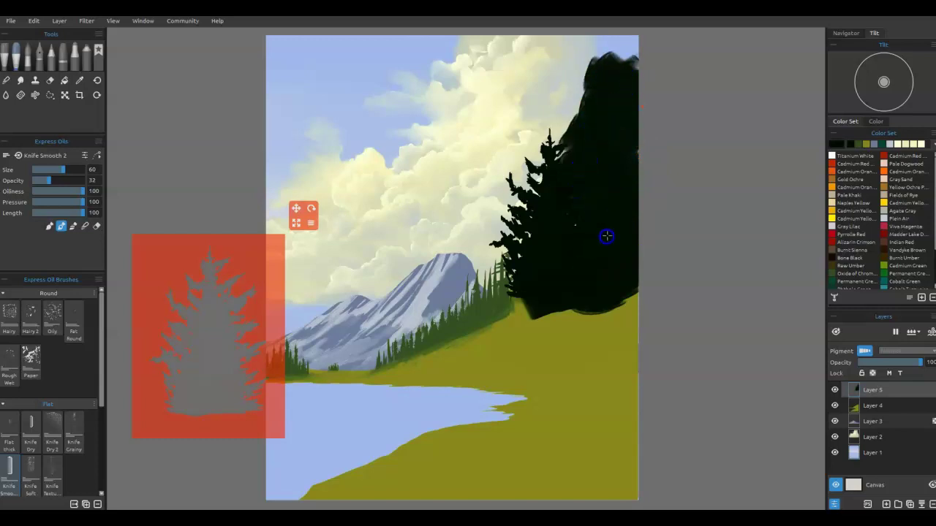
{"action": "mouse_move", "coordinate": [606, 271]}
{"action": "left_mouse_down"}
{"action": "mouse_move", "coordinate": [561, 304]}
{"action": "mouse_move", "coordinate": [581, 261]}
{"action": "mouse_move", "coordinate": [567, 285]}
{"action": "mouse_move", "coordinate": [534, 302]}
{"action": "mouse_move", "coordinate": [570, 283]}
{"action": "mouse_move", "coordinate": [604, 247]}
{"action": "mouse_move", "coordinate": [637, 260]}
{"action": "mouse_move", "coordinate": [523, 299]}
{"action": "left_mouse_up"}
Reduce the brush size to 25, move the stencil to the top of the tree mass, and paint a pointed conifer crown.
{"action": "key", "text": "["}
{"action": "key", "text": "["}
{"action": "key", "text": "["}
{"action": "key", "text": "["}
{"action": "key", "text": "["}
{"action": "key", "text": "["}
{"action": "key", "text": "["}
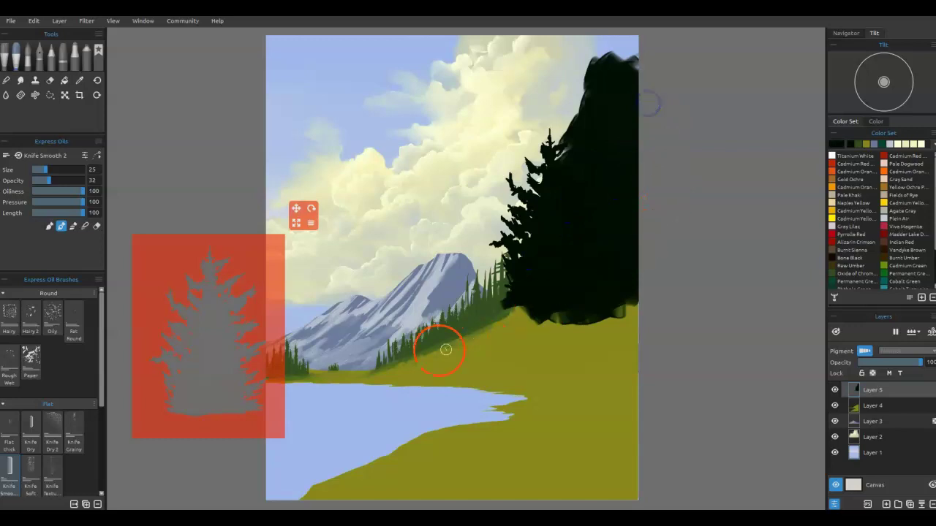
{"action": "left_click_drag", "start_coordinate": [278, 416], "coordinate": [670, 183]}
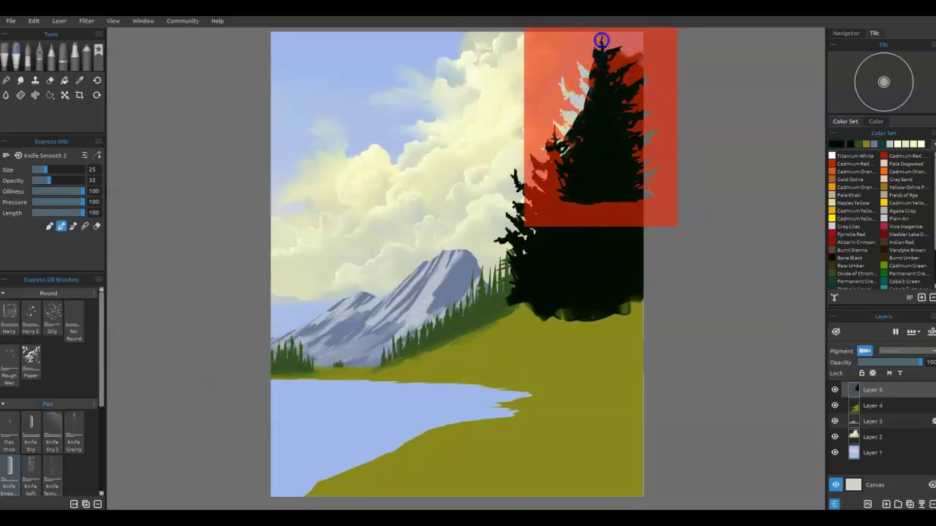
{"action": "mouse_move", "coordinate": [603, 40]}
{"action": "left_mouse_down"}
{"action": "mouse_move", "coordinate": [558, 90]}
{"action": "mouse_move", "coordinate": [587, 79]}
{"action": "mouse_move", "coordinate": [582, 98]}
{"action": "mouse_move", "coordinate": [599, 96]}
{"action": "mouse_move", "coordinate": [562, 107]}
{"action": "mouse_move", "coordinate": [589, 142]}
{"action": "mouse_move", "coordinate": [551, 144]}
{"action": "mouse_move", "coordinate": [591, 57]}
{"action": "mouse_move", "coordinate": [596, 108]}
{"action": "left_mouse_up"}
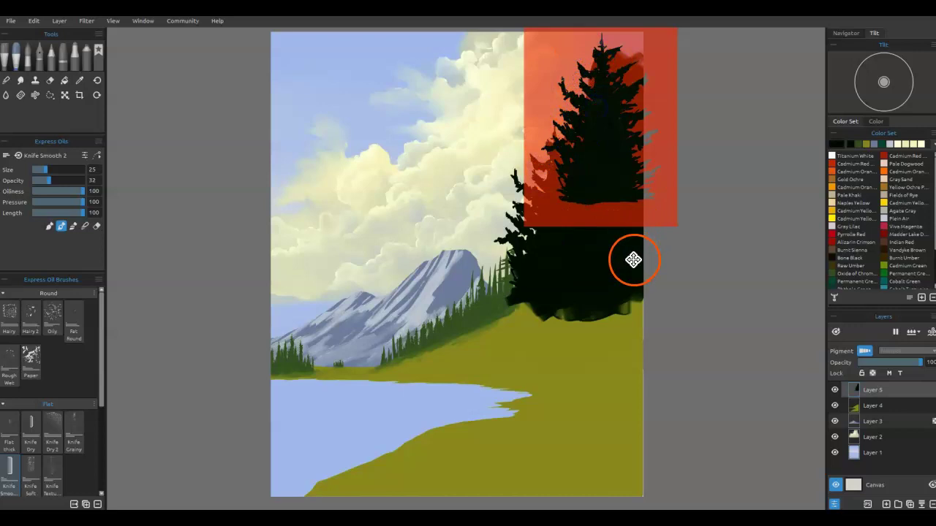
Move the conifer stencil down over the tree mass and paint more near-black branches along its outer edge.
{"action": "left_click_drag", "start_coordinate": [639, 212], "coordinate": [609, 302]}
{"action": "left_click_drag", "start_coordinate": [539, 216], "coordinate": [535, 253]}
{"action": "left_click_drag", "start_coordinate": [607, 286], "coordinate": [606, 288]}
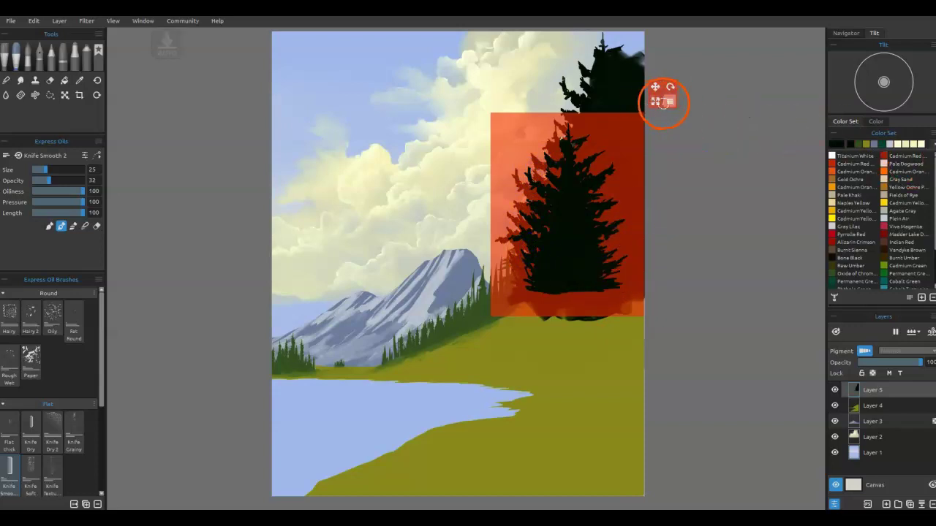
Flip the stencil horizontally, move it back to the top of the tree mass, and paint another conifer crown.
{"action": "left_click", "coordinate": [669, 99]}
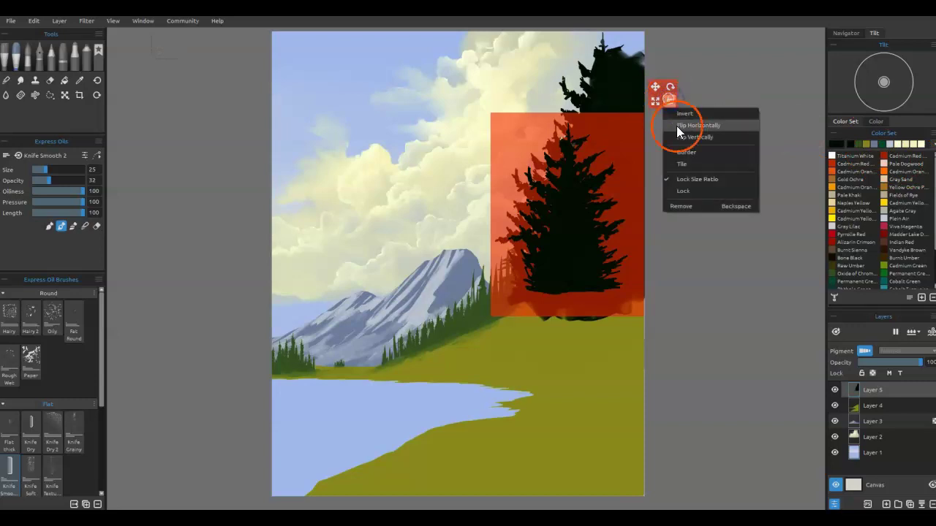
{"action": "left_click", "coordinate": [676, 125]}
{"action": "left_click_drag", "start_coordinate": [626, 131], "coordinate": [653, 54]}
{"action": "left_click_drag", "start_coordinate": [595, 39], "coordinate": [588, 59]}
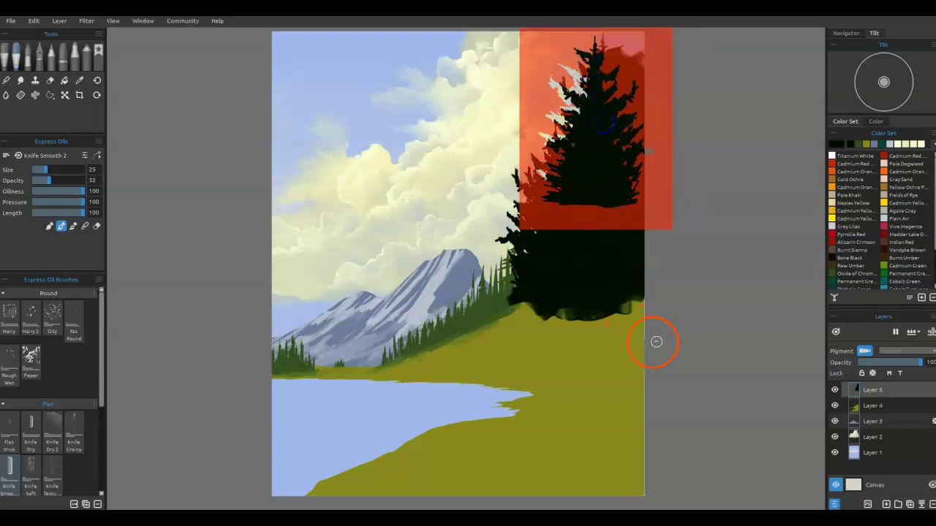
Shift the stencil toward the canvas edge, paint additional treetops there, and take the stencil off the canvas.
{"action": "left_click_drag", "start_coordinate": [634, 213], "coordinate": [685, 209]}
{"action": "mouse_move", "coordinate": [634, 56]}
{"action": "left_mouse_down"}
{"action": "mouse_move", "coordinate": [629, 43]}
{"action": "mouse_move", "coordinate": [615, 45]}
{"action": "left_mouse_up"}
{"action": "mouse_move", "coordinate": [687, 210]}
{"action": "left_mouse_down"}
{"action": "mouse_move", "coordinate": [671, 213]}
{"action": "mouse_move", "coordinate": [752, 390]}
{"action": "mouse_move", "coordinate": [754, 217]}
{"action": "mouse_move", "coordinate": [702, 214]}
{"action": "mouse_move", "coordinate": [729, 385]}
{"action": "mouse_move", "coordinate": [773, 271]}
{"action": "left_mouse_up"}
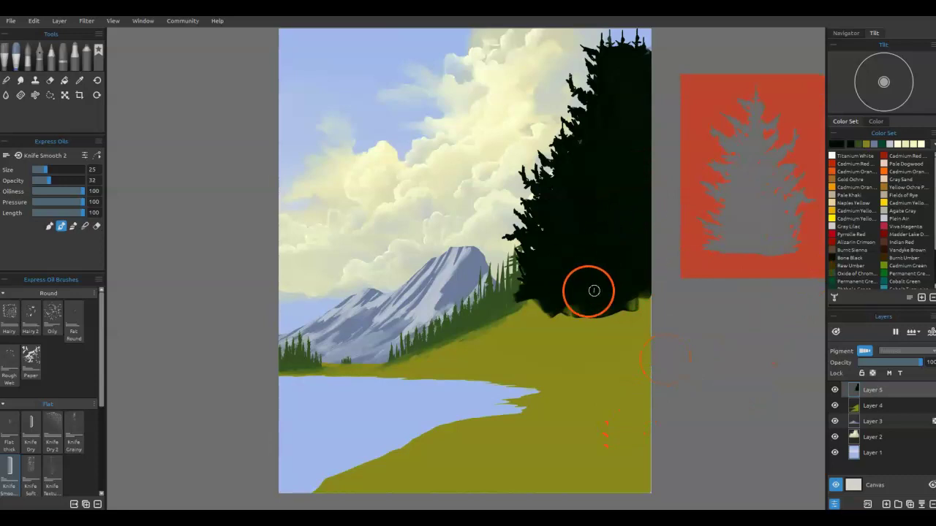
Paint the base of the near-black trees down to the slope, and toggle Layer 5's visibility to check its contents.
{"action": "mouse_move", "coordinate": [542, 295]}
{"action": "left_mouse_down"}
{"action": "mouse_move", "coordinate": [499, 319]}
{"action": "mouse_move", "coordinate": [545, 319]}
{"action": "left_mouse_up"}
{"action": "left_click_drag", "start_coordinate": [630, 302], "coordinate": [663, 300]}
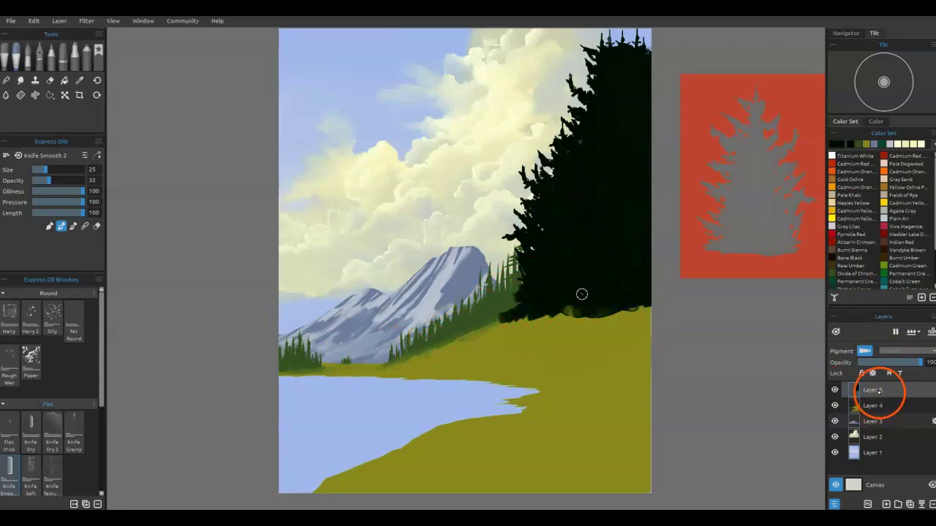
{"action": "left_click", "coordinate": [835, 389]}
{"action": "left_click", "coordinate": [834, 390]}
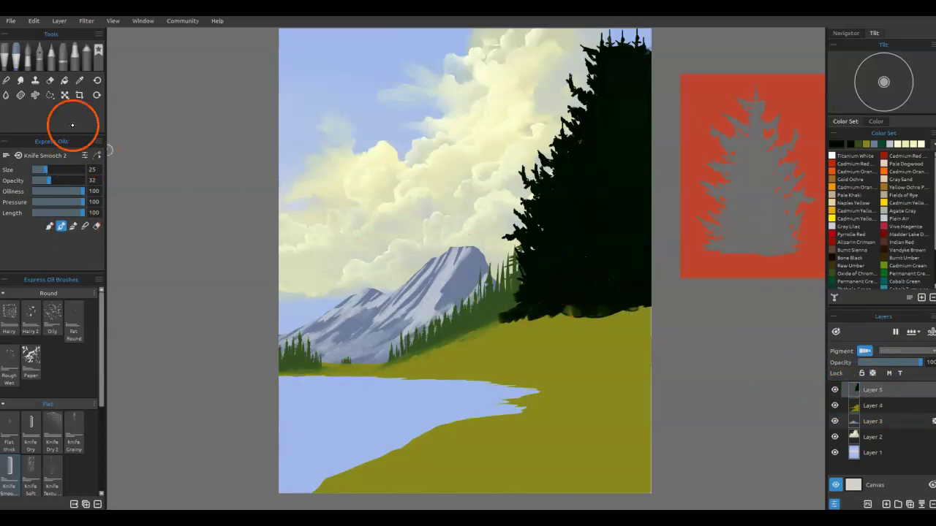
Select the near-black tree mass with the magic wand, cut it from Layer 5, and paste it onto its own layer.
{"action": "left_click", "coordinate": [50, 95]}
{"action": "left_click", "coordinate": [54, 157]}
{"action": "left_click", "coordinate": [481, 209]}
{"action": "left_click", "coordinate": [585, 242]}
{"action": "left_click", "coordinate": [474, 378]}
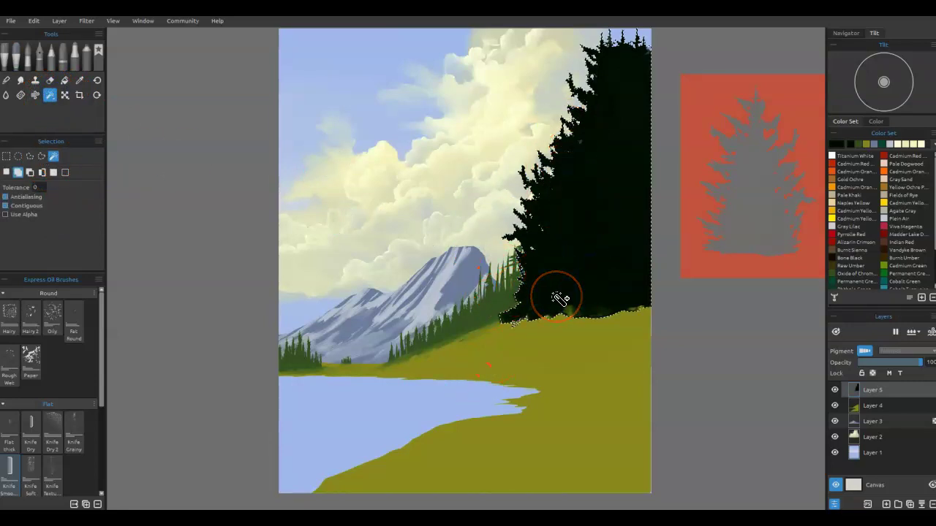
{"action": "key", "text": "ctrl+x"}
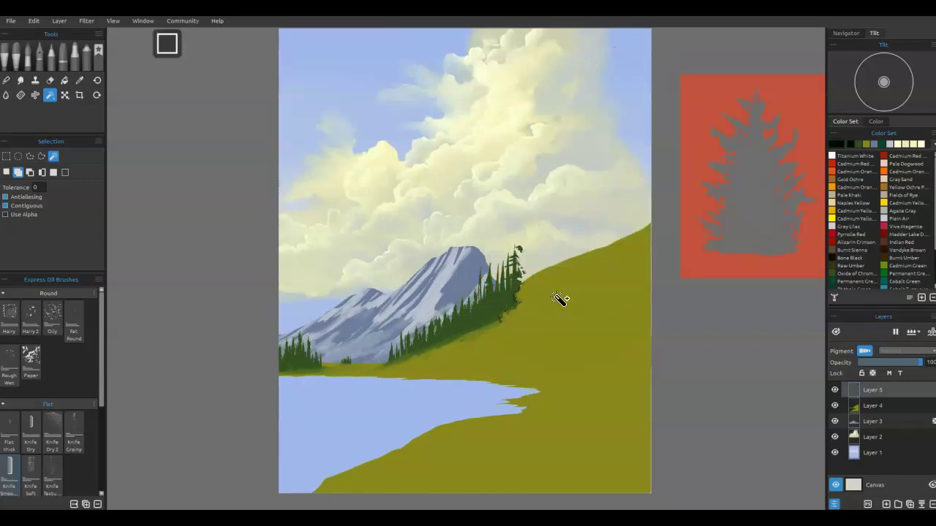
{"action": "key", "text": "ctrl+v"}
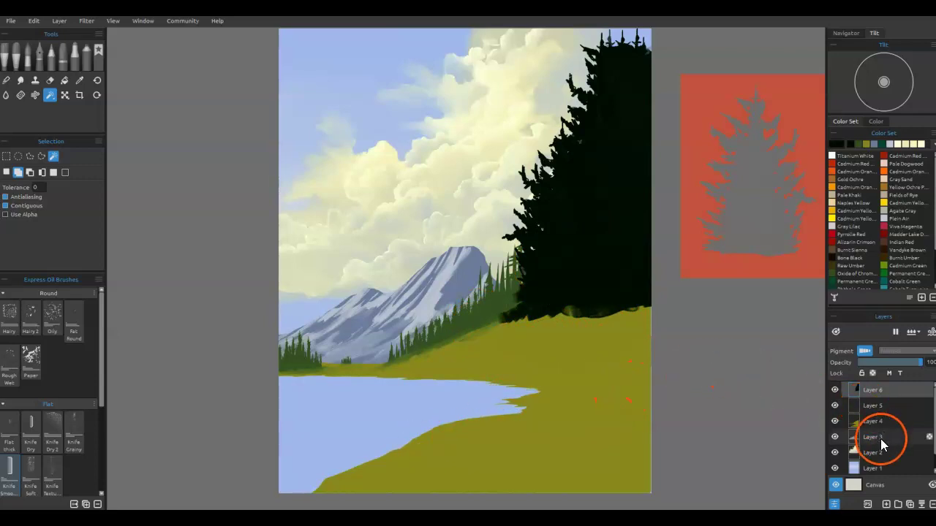
Add a new layer directly above Layer 1 and switch back to the brush.
{"action": "left_click", "coordinate": [877, 466]}
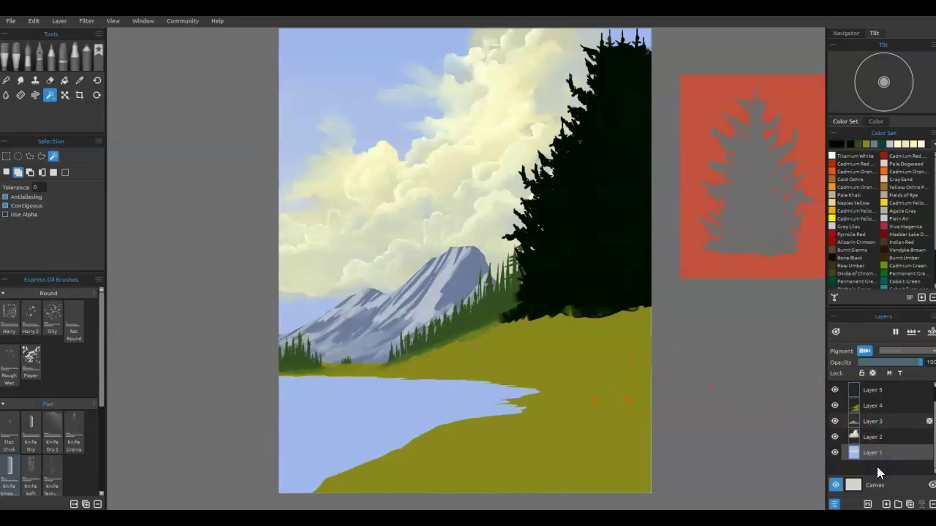
{"action": "left_click", "coordinate": [887, 504]}
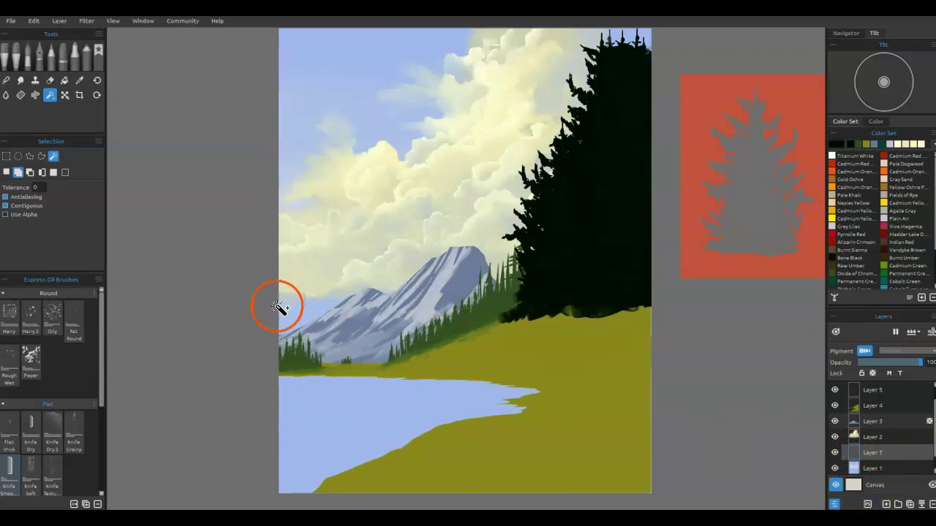
{"action": "key", "text": "b"}
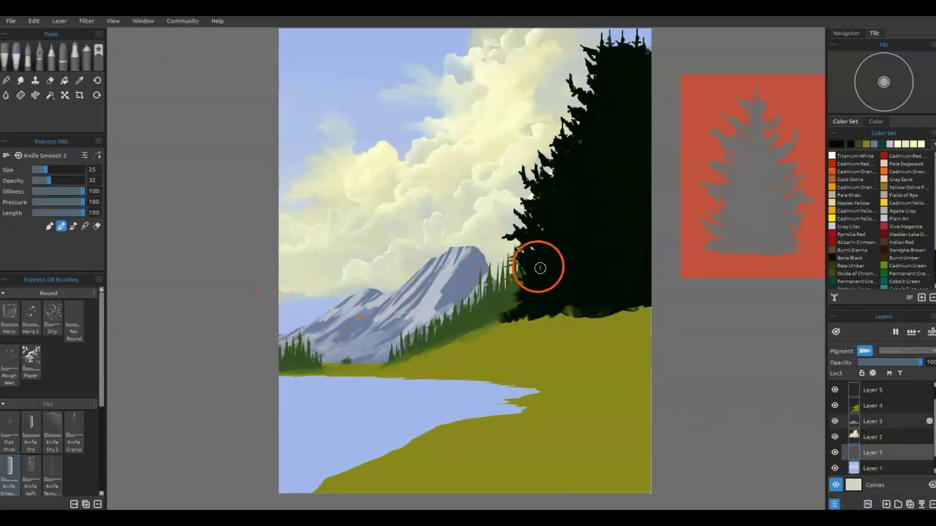
Toggle Layer 5's visibility to check its contents, and rename the near-black tree layer "foreground trees".
{"action": "left_click", "coordinate": [835, 390]}
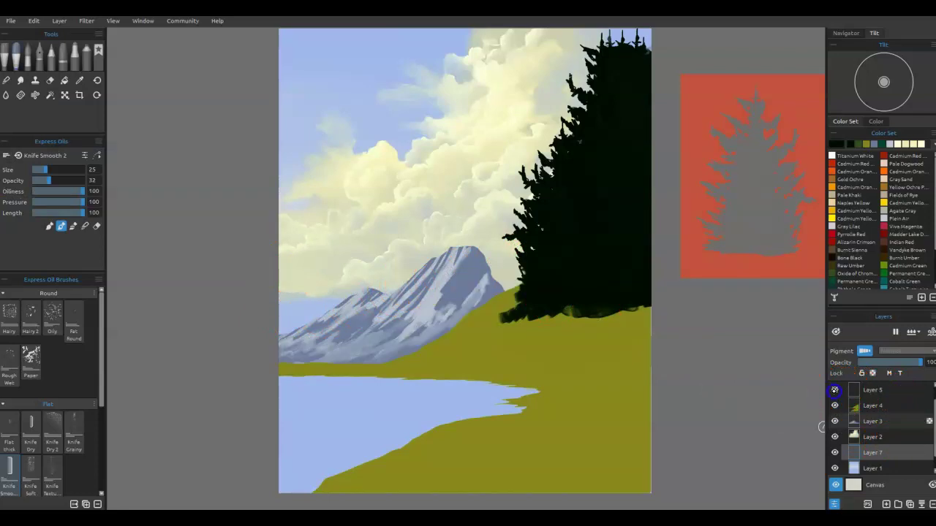
{"action": "left_click", "coordinate": [872, 391]}
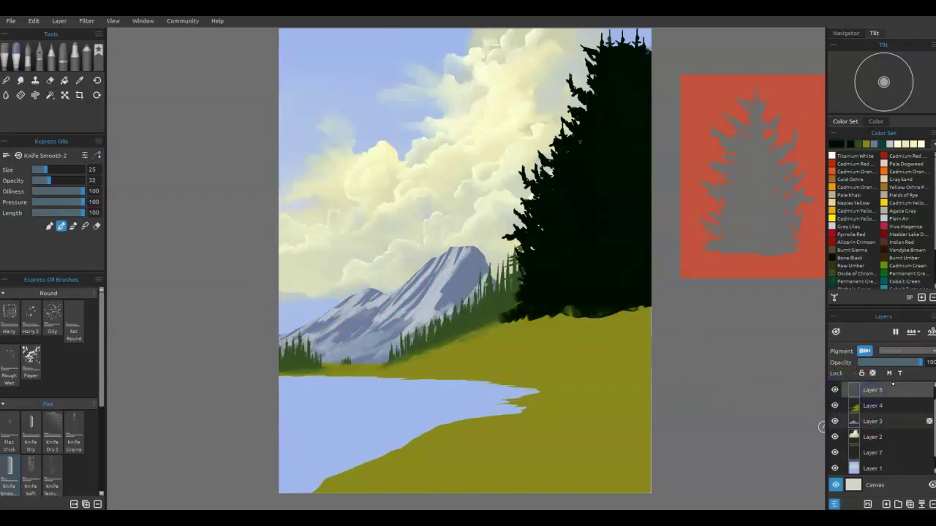
{"action": "left_click", "coordinate": [886, 504]}
{"action": "double_click", "coordinate": [874, 389]}
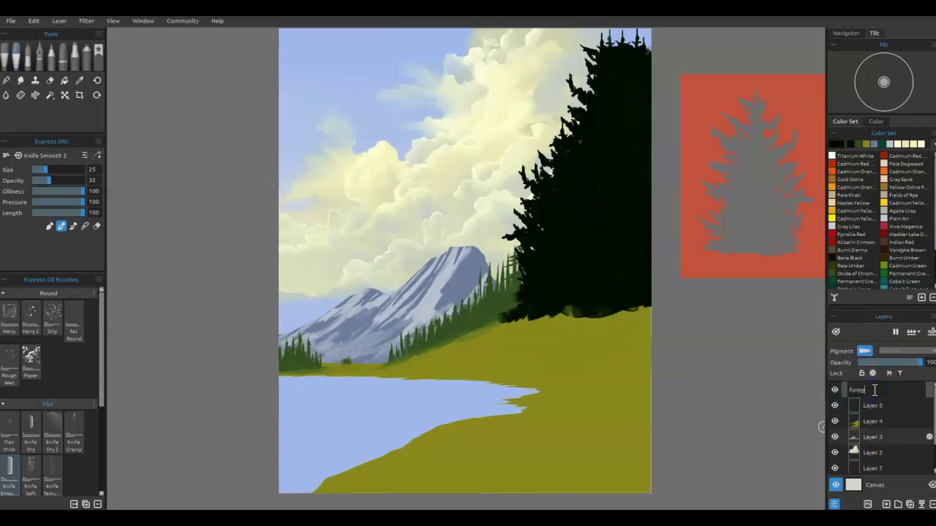
{"action": "type", "text": "foreground trees"}
{"action": "key", "text": "Return"}
Rename Layer 5 as "midground trees" and Layer 4 as "Grass".
{"action": "double_click", "coordinate": [870, 405]}
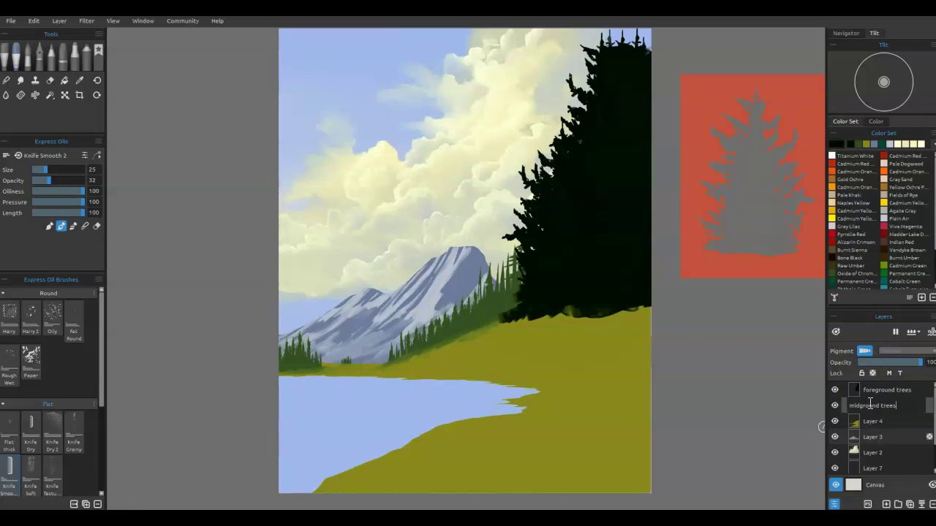
{"action": "key", "text": "Return"}
{"action": "double_click", "coordinate": [873, 424]}
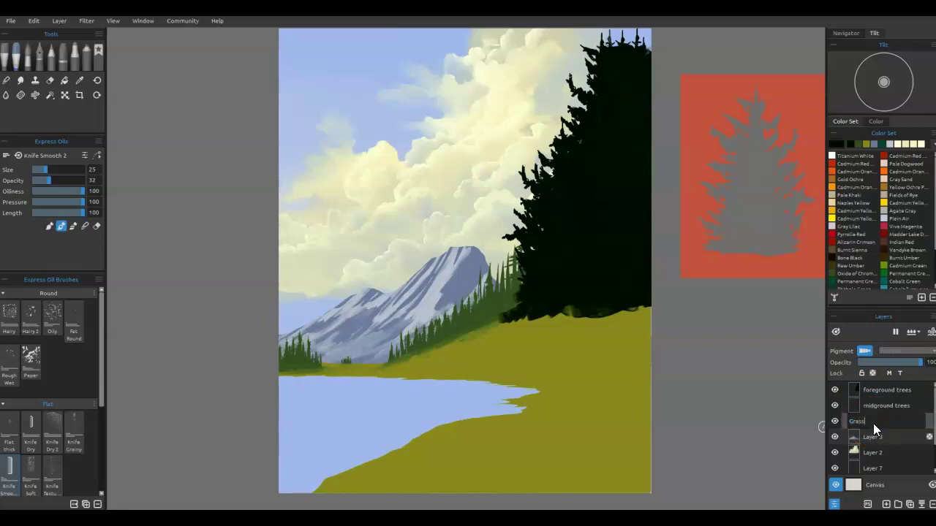
{"action": "key", "text": "Return"}
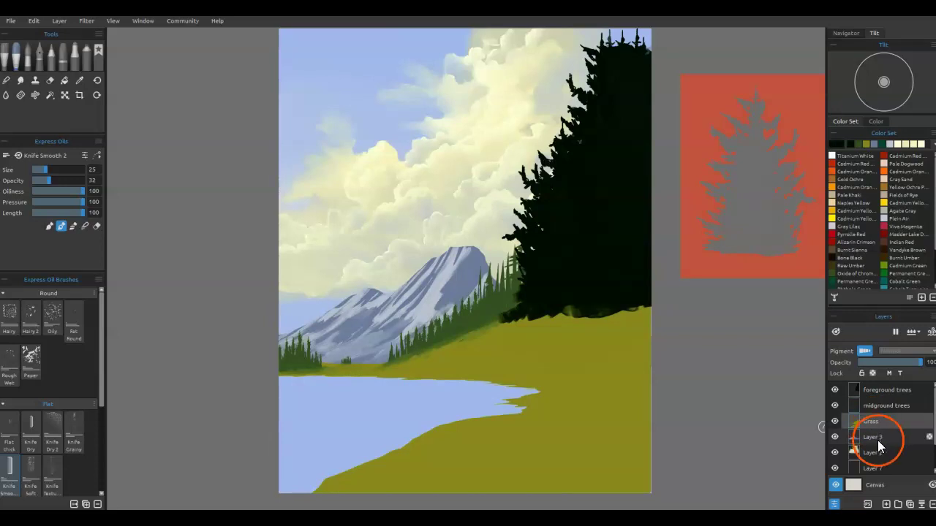
Rename Layer 3 as "Mountain" and Layer 2 as "Clouds".
{"action": "double_click", "coordinate": [878, 439]}
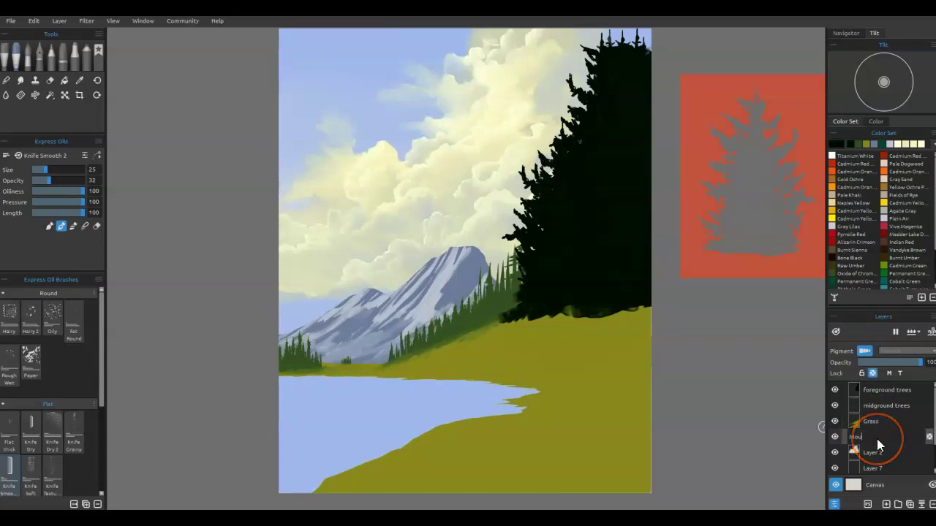
{"action": "type", "text": "Mountain"}
{"action": "key", "text": "Return"}
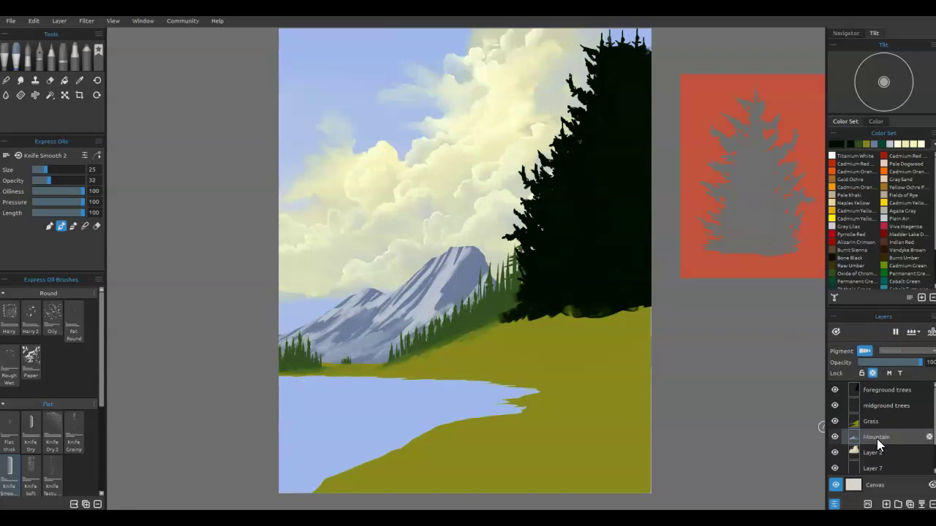
{"action": "double_click", "coordinate": [879, 451]}
{"action": "type", "text": "c"}
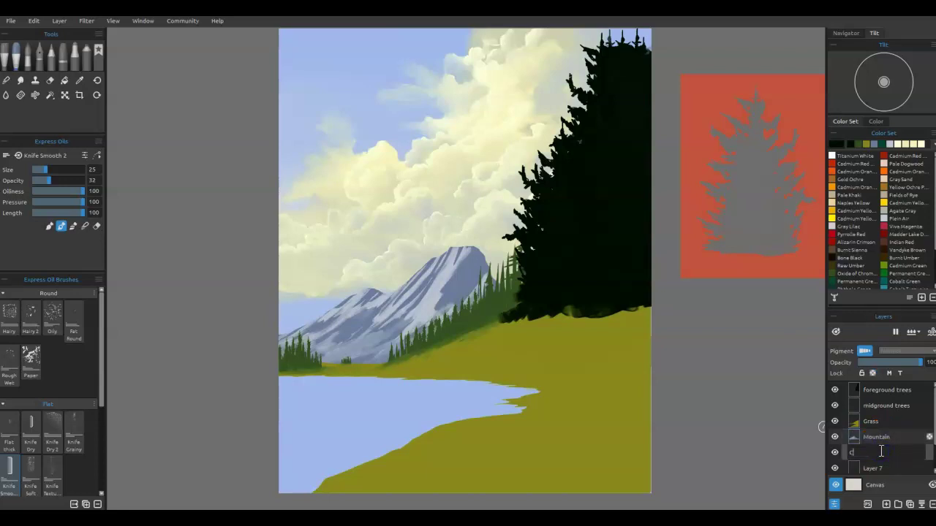
{"action": "type", "text": "louds"}
{"action": "key", "text": "Return"}
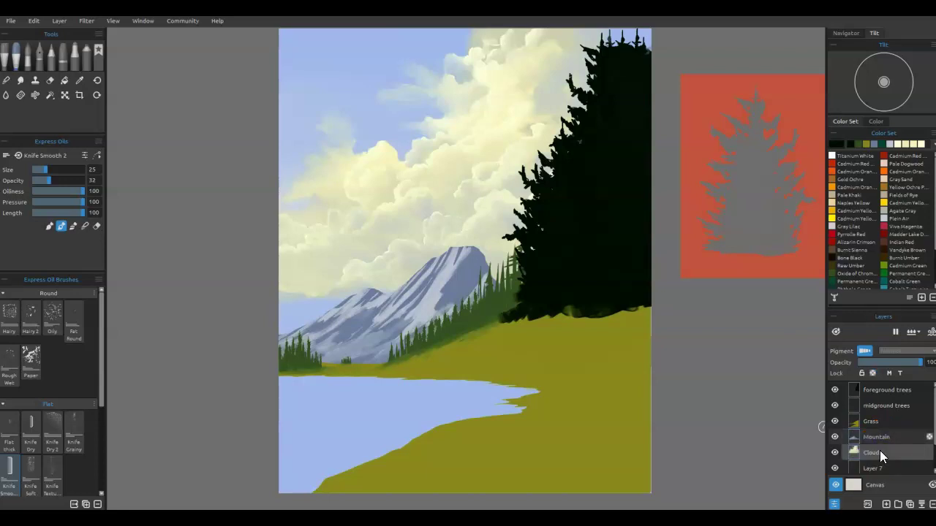
Rename the empty Layer 7 as "Water" and Layer 1 as "Sky".
{"action": "scroll", "coordinate": [898, 419], "scroll_direction": "down", "scroll_amount": 1}
{"action": "double_click", "coordinate": [870, 437]}
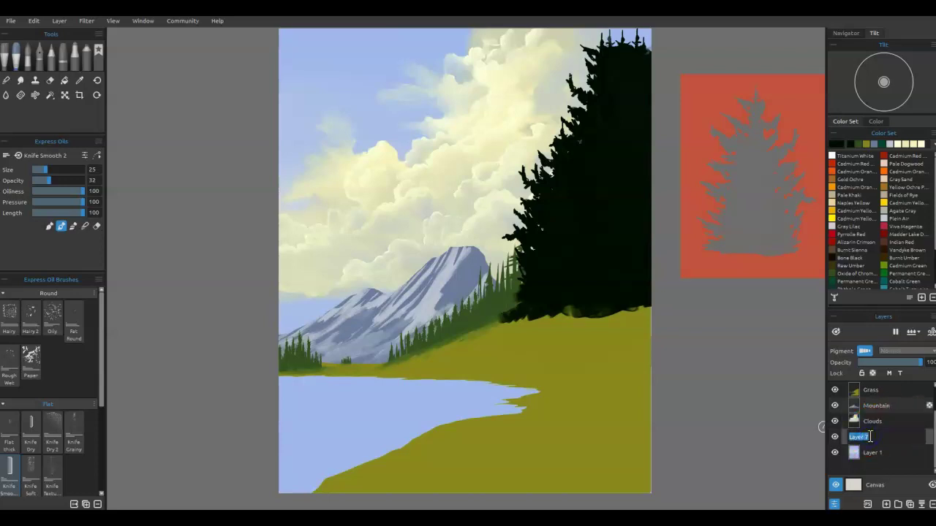
{"action": "type", "text": "Water"}
{"action": "key", "text": "Return"}
{"action": "double_click", "coordinate": [865, 454]}
{"action": "type", "text": "Sky"}
{"action": "key", "text": "Return"}
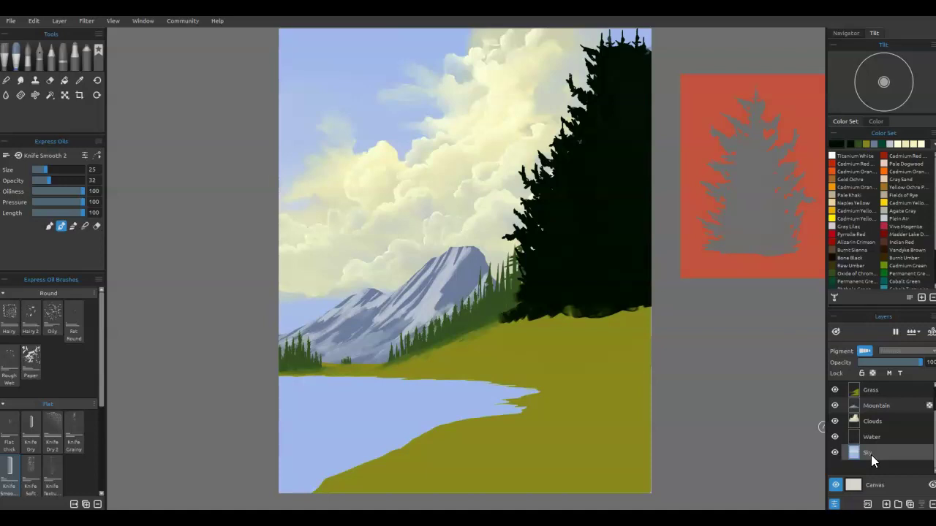
On the Grass layer, sample the hill's olive and paint it out to the canvas's right and bottom edges.
{"action": "left_click", "coordinate": [872, 392]}
{"action": "scroll", "coordinate": [881, 394], "scroll_direction": "up", "scroll_amount": 1}
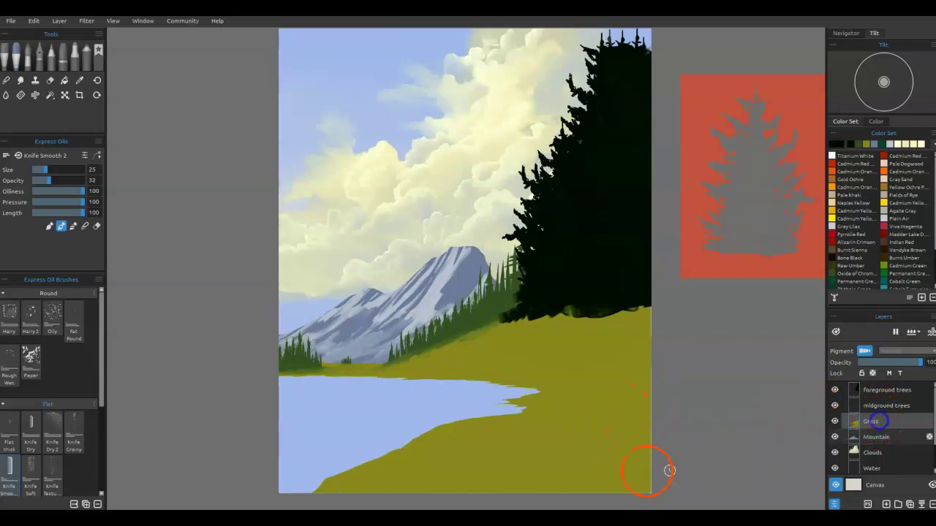
{"action": "left_click", "coordinate": [597, 459], "text": "alt"}
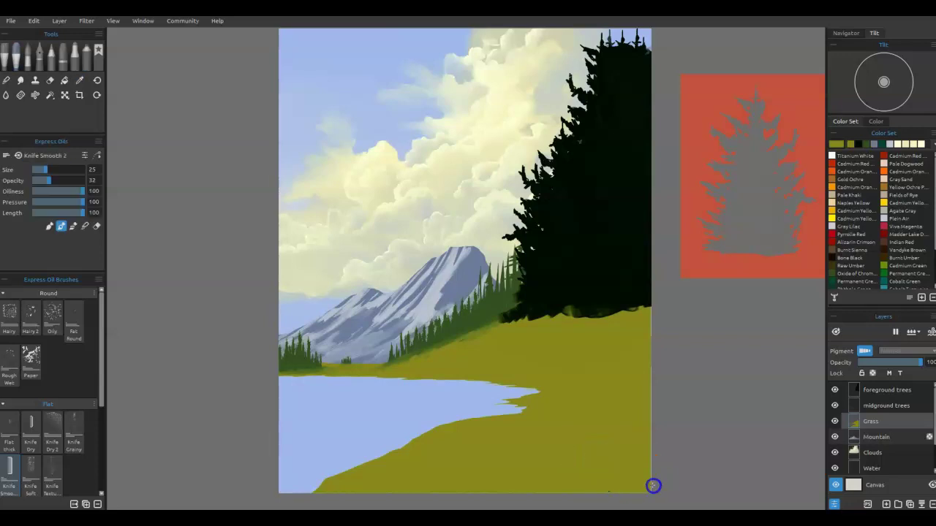
{"action": "mouse_move", "coordinate": [648, 464]}
{"action": "left_mouse_down"}
{"action": "mouse_move", "coordinate": [658, 408]}
{"action": "mouse_move", "coordinate": [649, 375]}
{"action": "mouse_move", "coordinate": [654, 309]}
{"action": "left_mouse_up"}
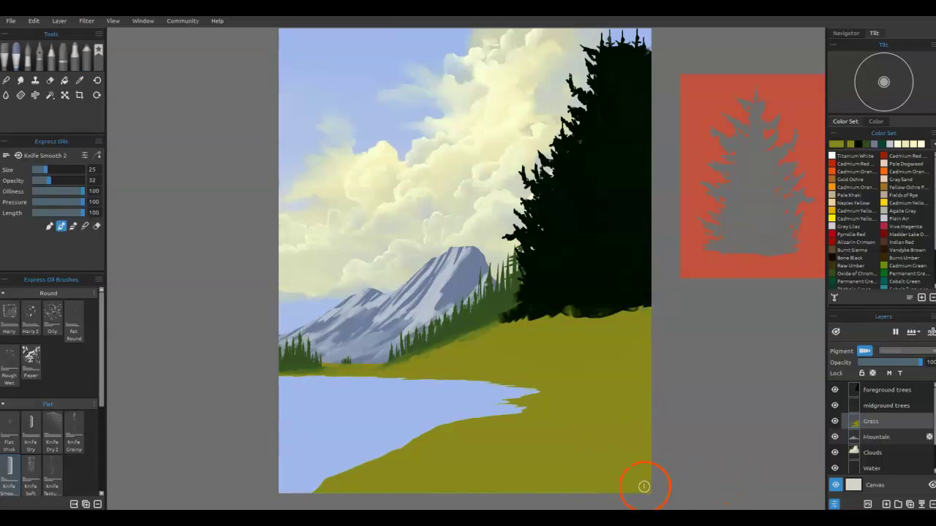
{"action": "left_click_drag", "start_coordinate": [645, 496], "coordinate": [474, 492]}
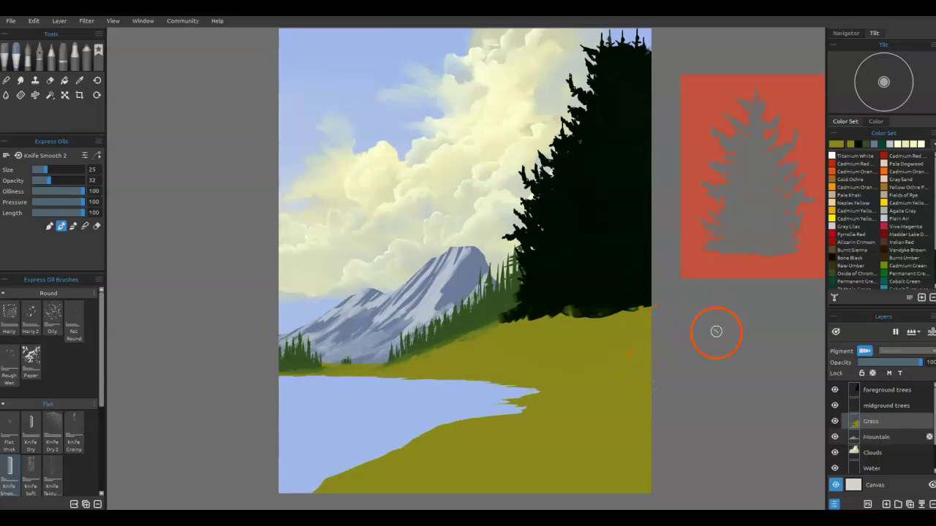
Add a layer above the foreground trees and paint a golden-ochre bank from the lakeshore's lower end up to the canvas's right edge.
{"action": "left_click", "coordinate": [901, 393]}
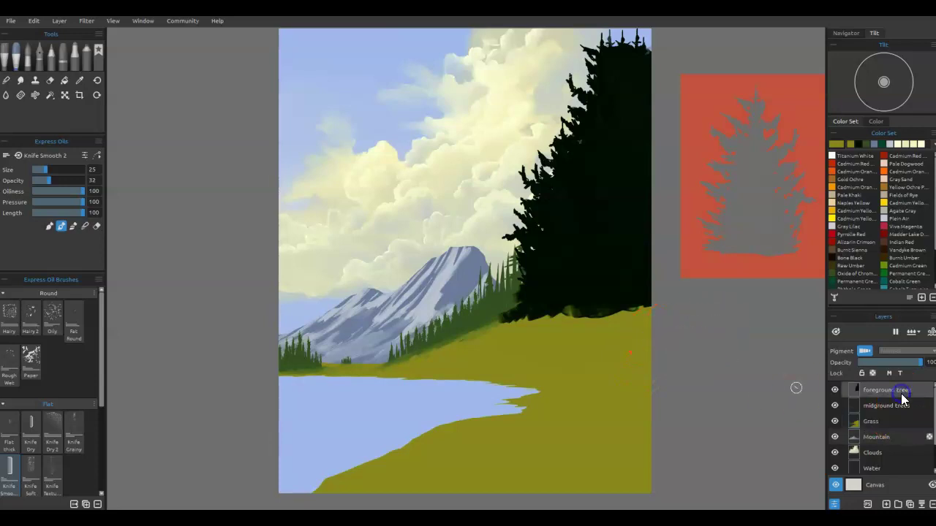
{"action": "left_click", "coordinate": [886, 505]}
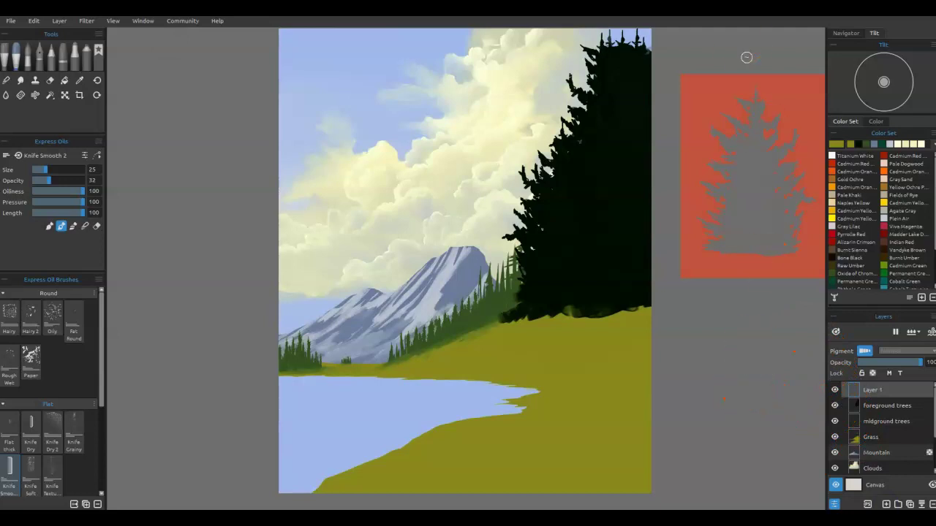
{"action": "left_click", "coordinate": [802, 61]}
{"action": "mouse_move", "coordinate": [328, 485]}
{"action": "left_mouse_down"}
{"action": "mouse_move", "coordinate": [351, 464]}
{"action": "mouse_move", "coordinate": [487, 424]}
{"action": "mouse_move", "coordinate": [663, 336]}
{"action": "mouse_move", "coordinate": [619, 387]}
{"action": "mouse_move", "coordinate": [650, 387]}
{"action": "left_mouse_up"}
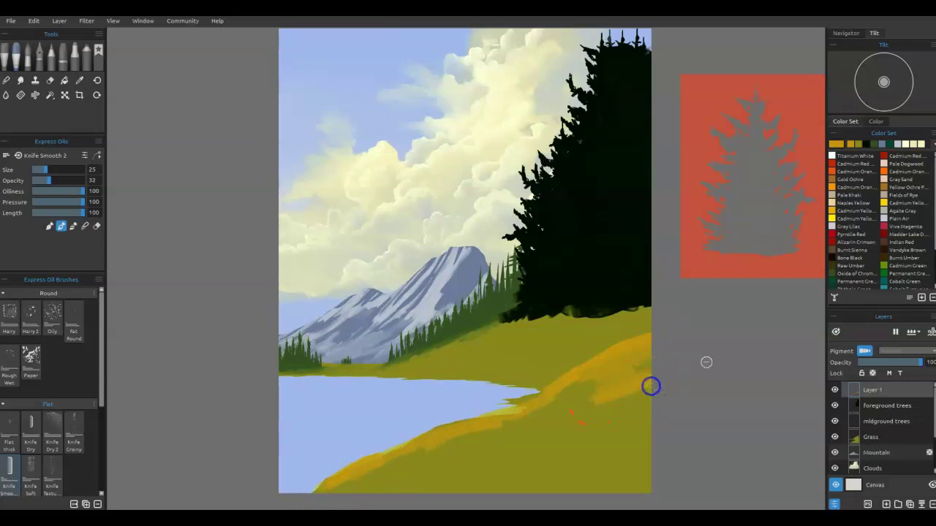